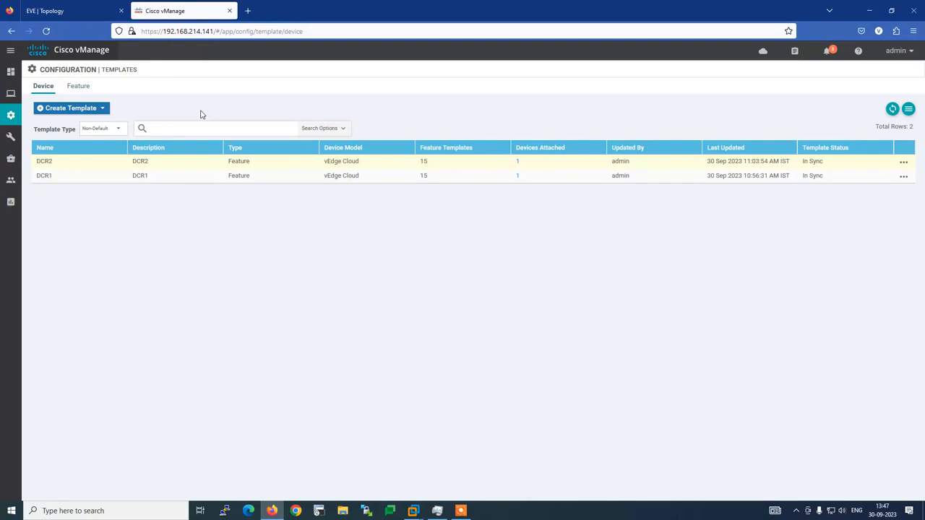
Open a telnet console to the B3R1-103-vim node from the EVE lab topology.
click(59, 7)
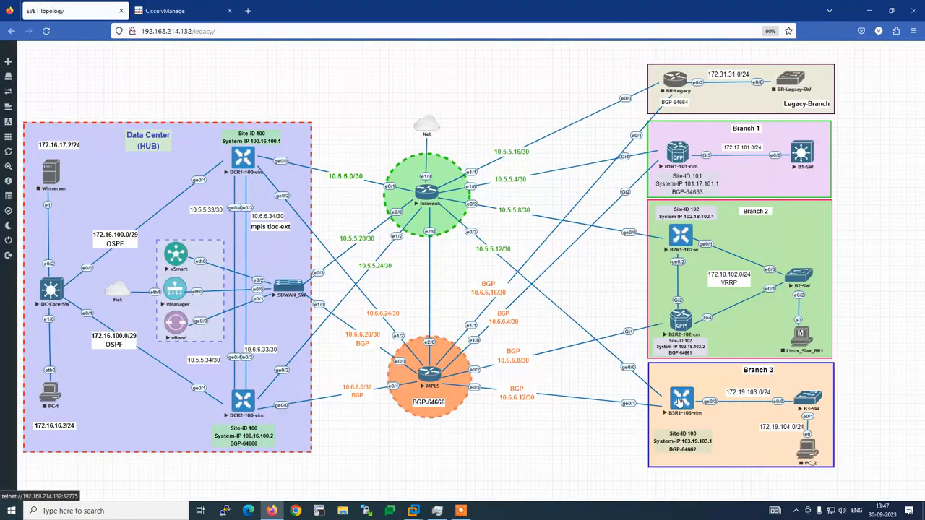
click(679, 400)
click(495, 102)
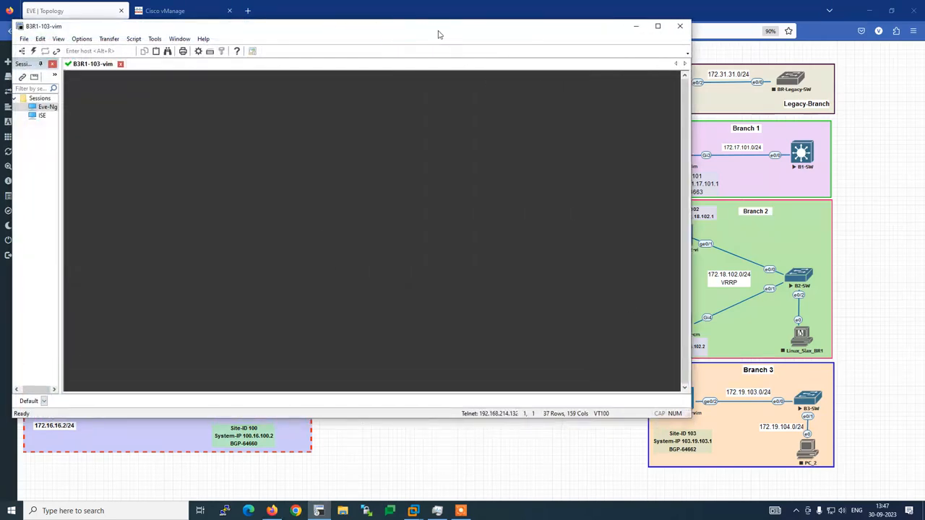
Log in to the B3R1-103-vim console as admin.
key(Return)
text(a)
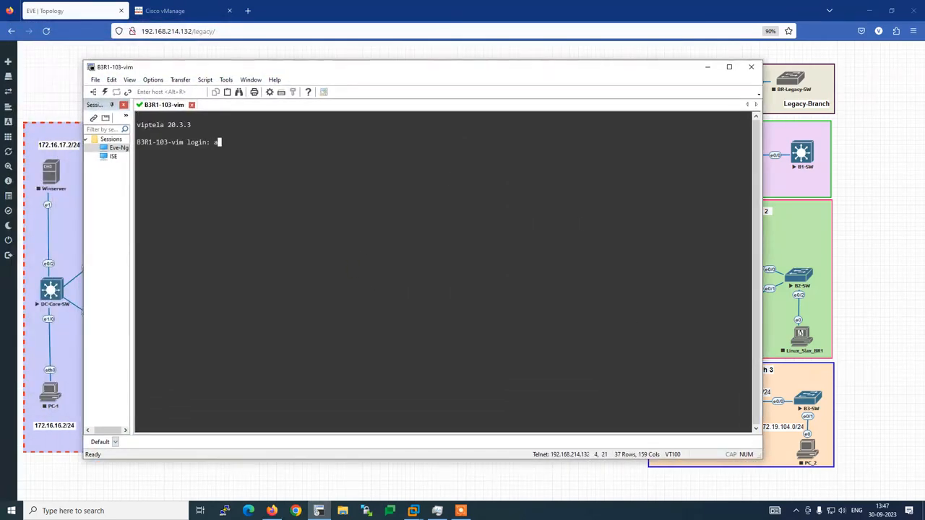
text(dmin)
key(Return)
text(admin)
key(Return)
Run sh run and highlight the system block (system-ip 103.19.103.1, site-id 103, vbond 192.168.60.3).
text(sh run)
key(Return)
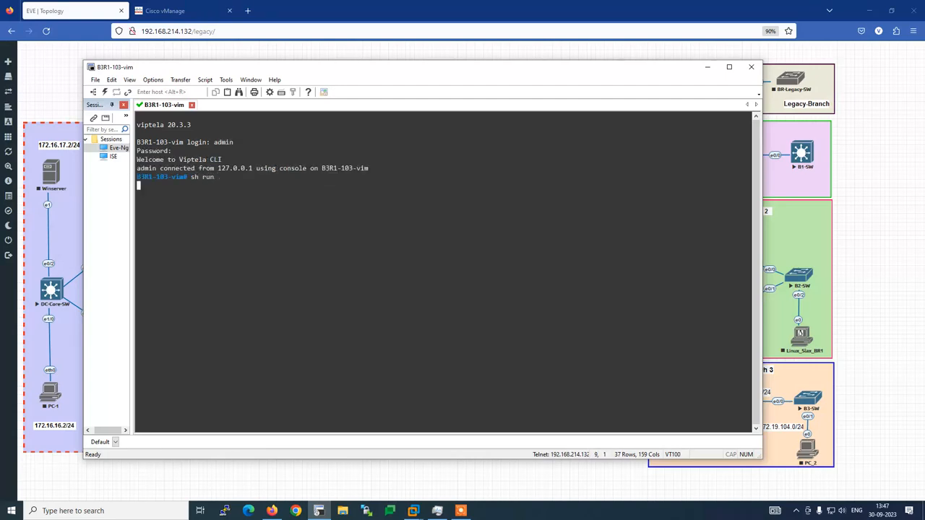
scroll(281, 279, up, 13)
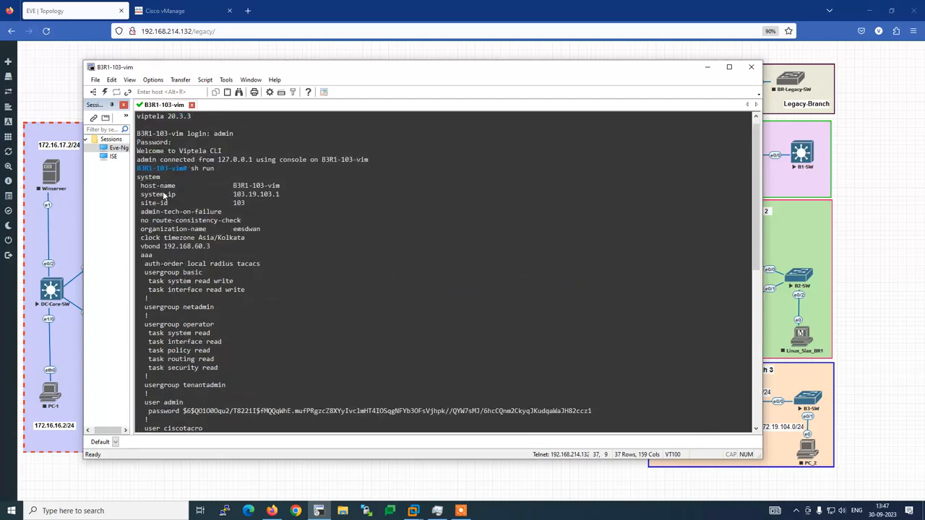
drag(137, 178, 249, 248)
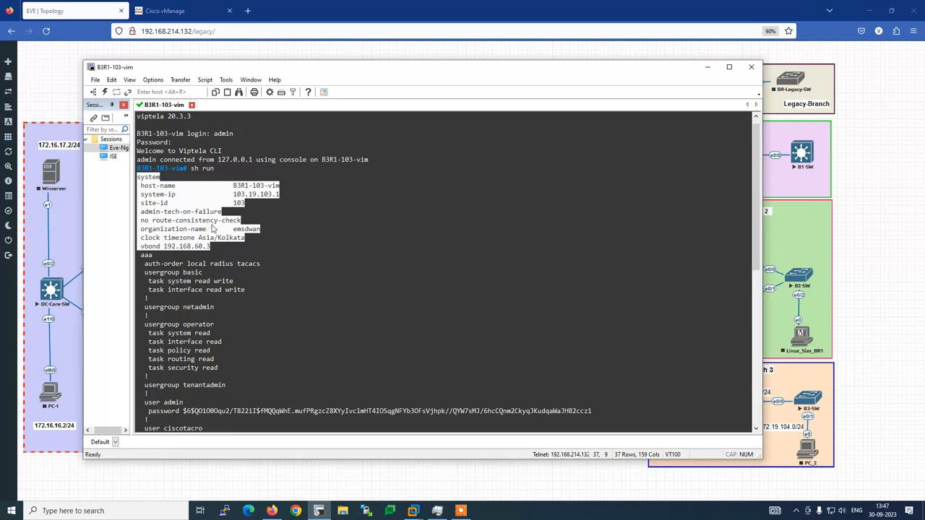
click(261, 262)
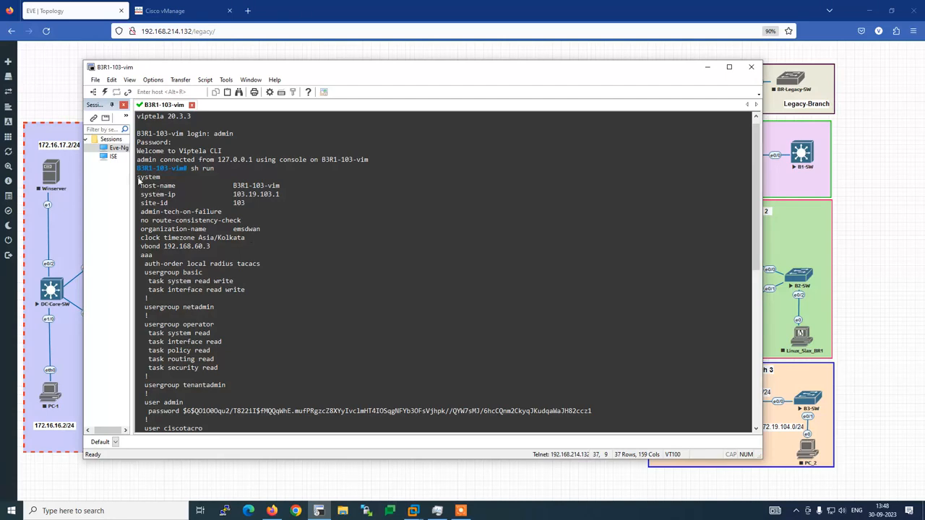
drag(139, 182, 261, 247)
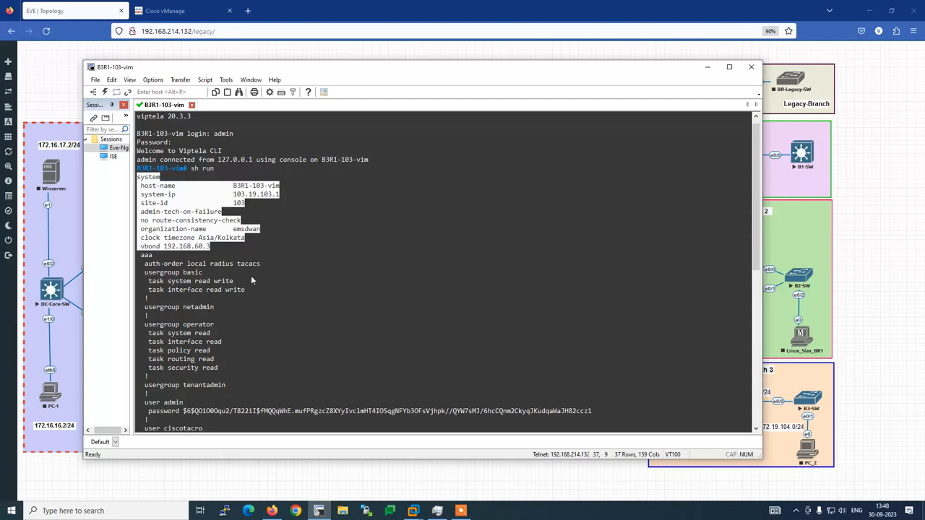
Page through the rest of the running configuration past the --More-- prompt.
scroll(255, 278, down, 8)
scroll(257, 278, down, 5)
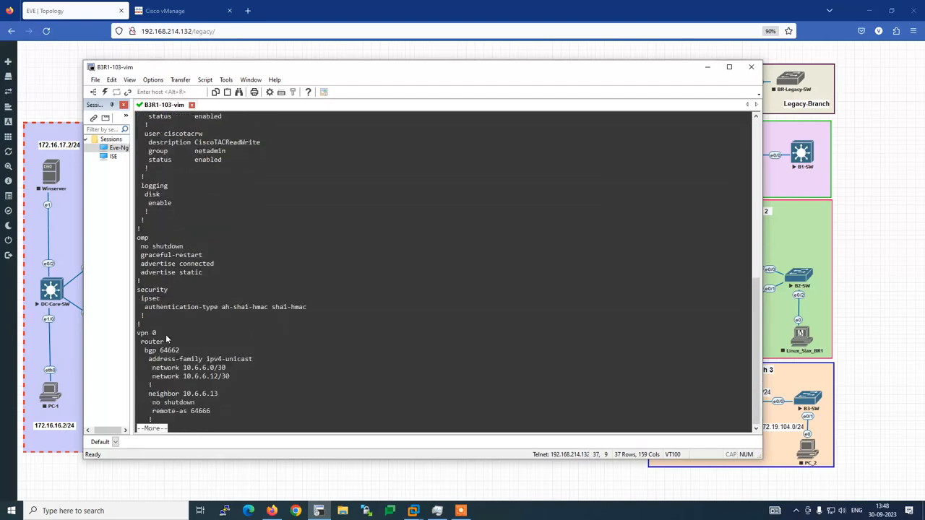
scroll(295, 327, down, 8)
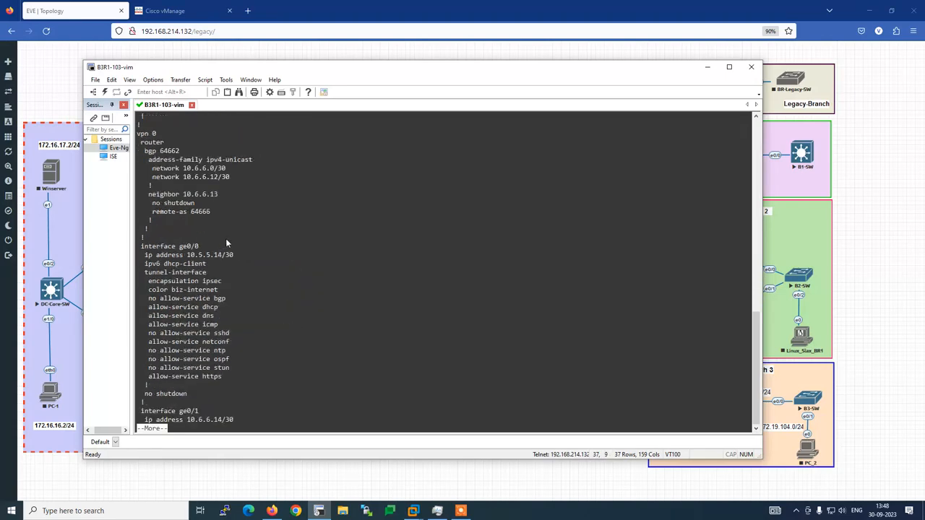
scroll(216, 294, down, 8)
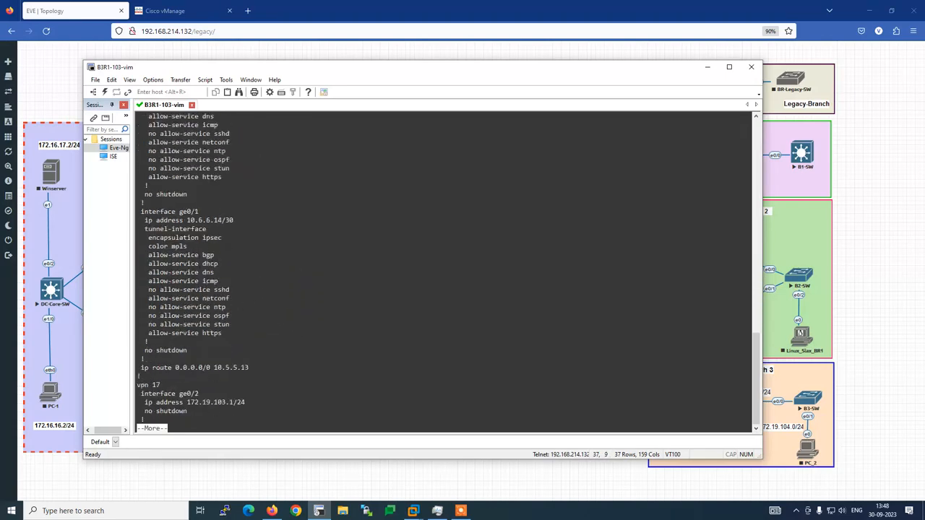
key(space)
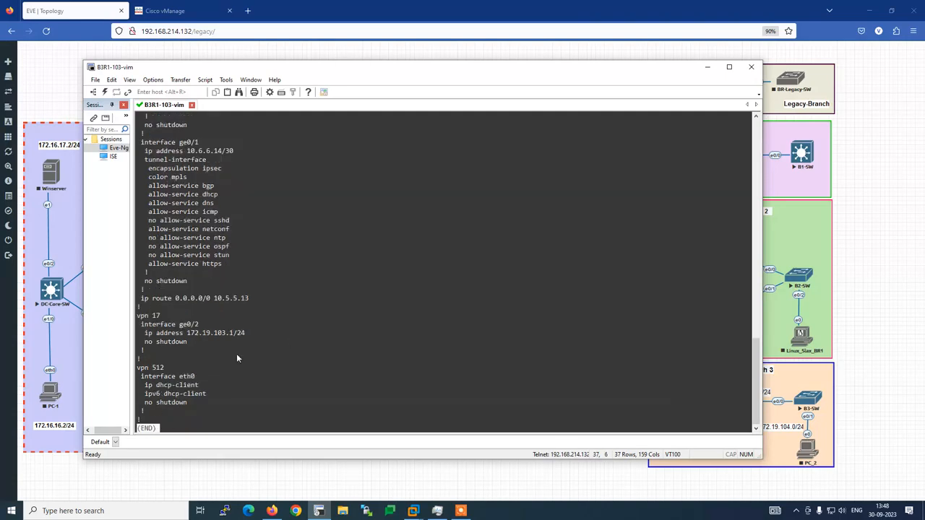
Review the VPN 0 bgp 64662 lines and the ge0/0 and ge0/1 interfaces, then return to vManage.
scroll(148, 199, up, 12)
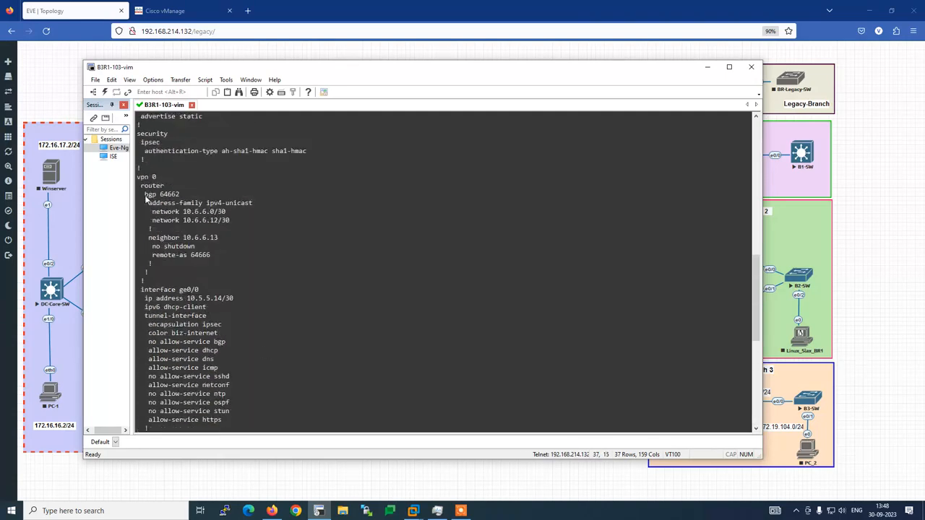
drag(145, 195, 203, 205)
click(224, 262)
scroll(217, 311, down, 4)
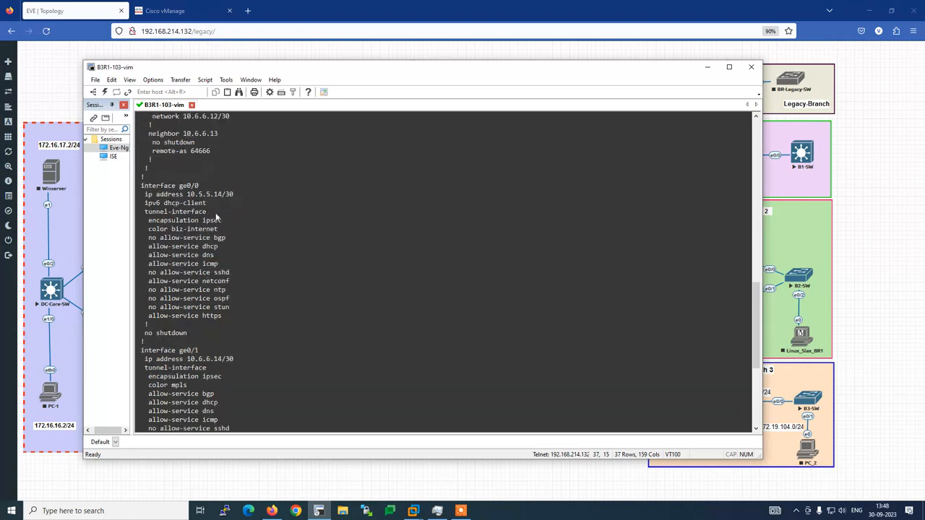
scroll(218, 218, up, 1)
click(196, 10)
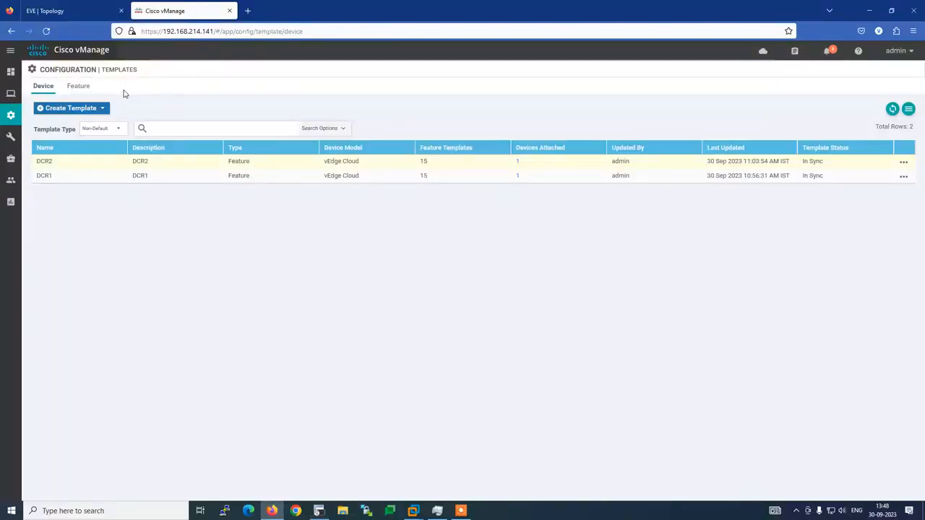
Add a new feature template, filtering device models by 've' and selecting vEdge Cloud.
click(80, 87)
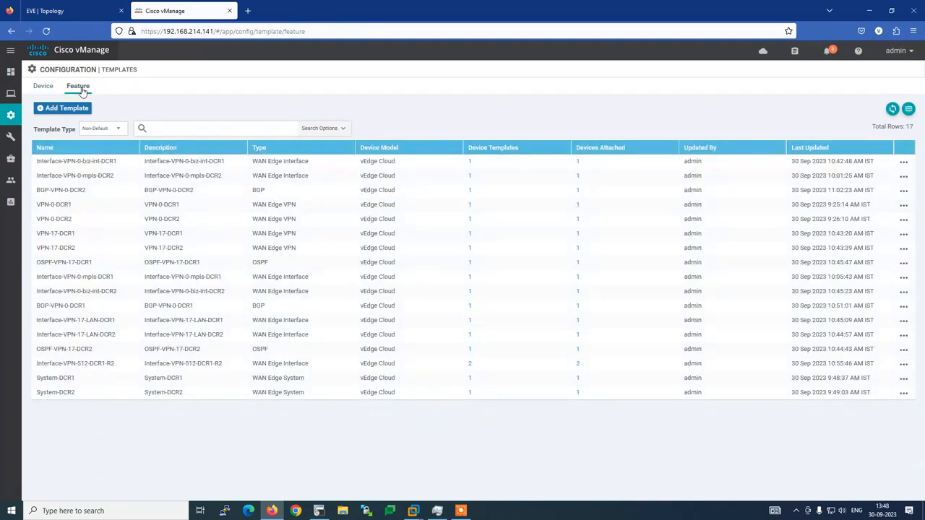
click(67, 108)
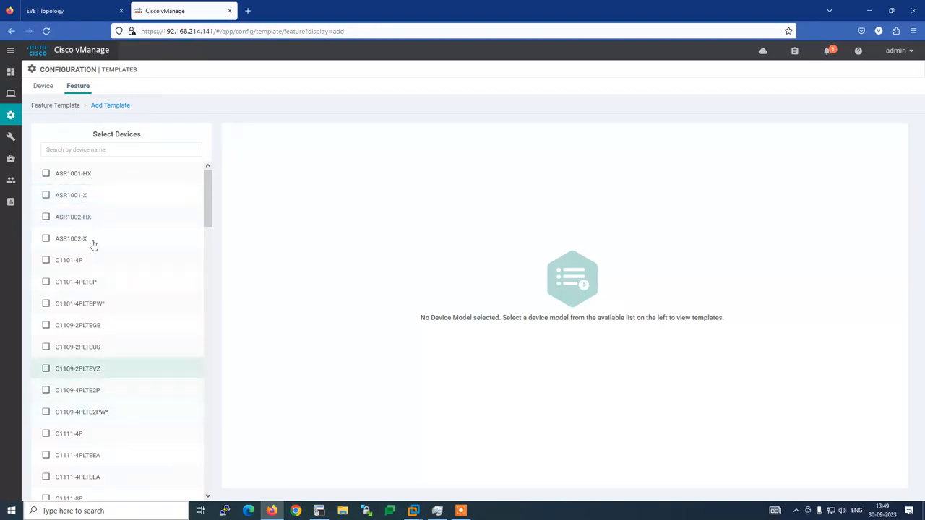
click(111, 150)
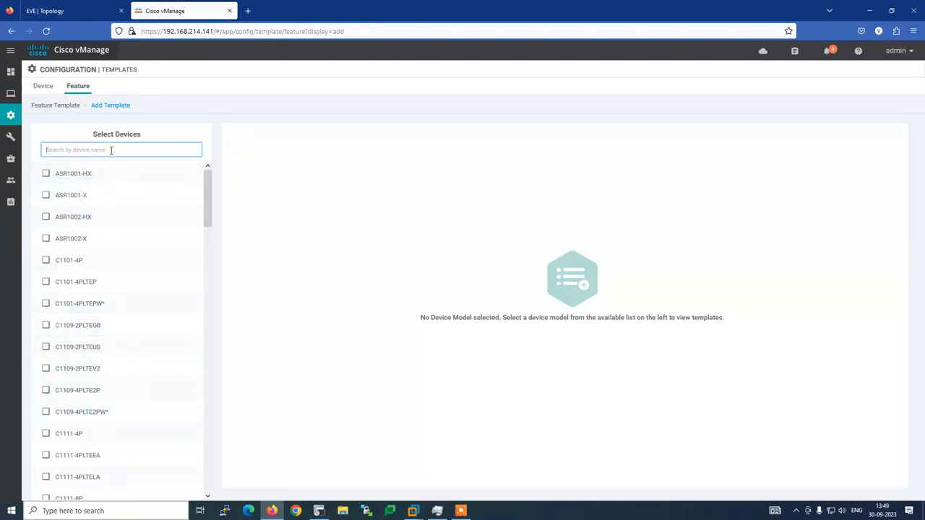
text(ve)
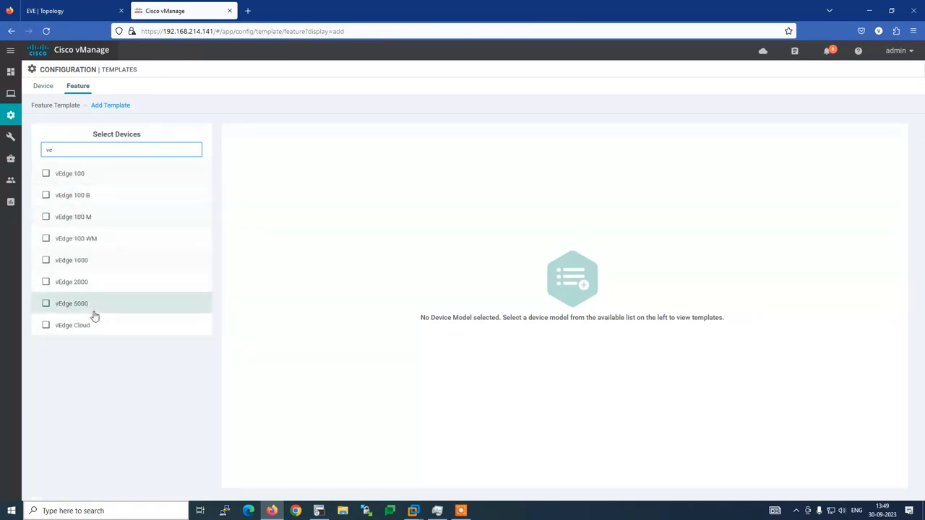
click(91, 326)
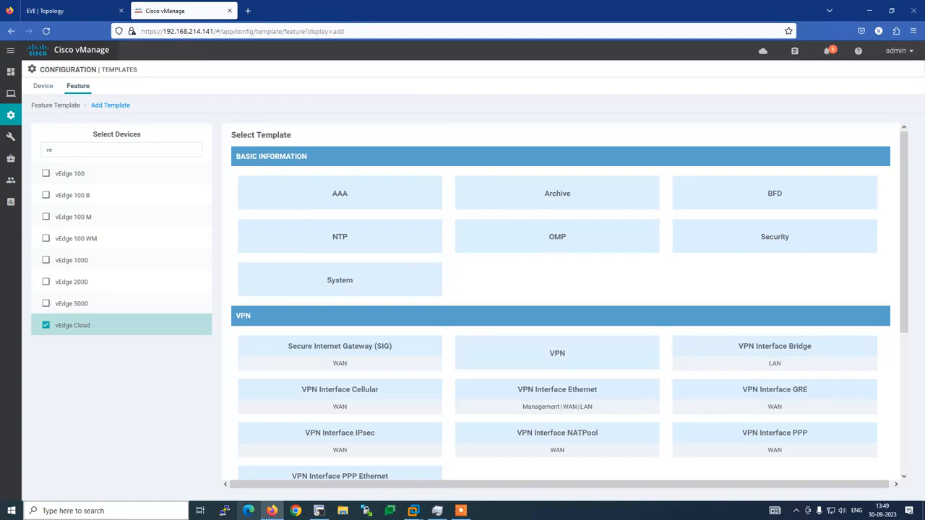
click(318, 511)
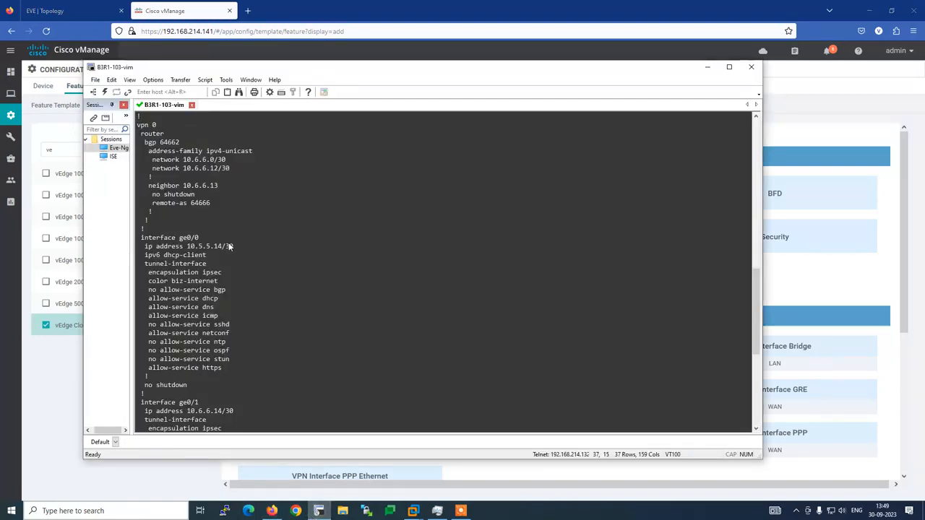
scroll(229, 241, up, 20)
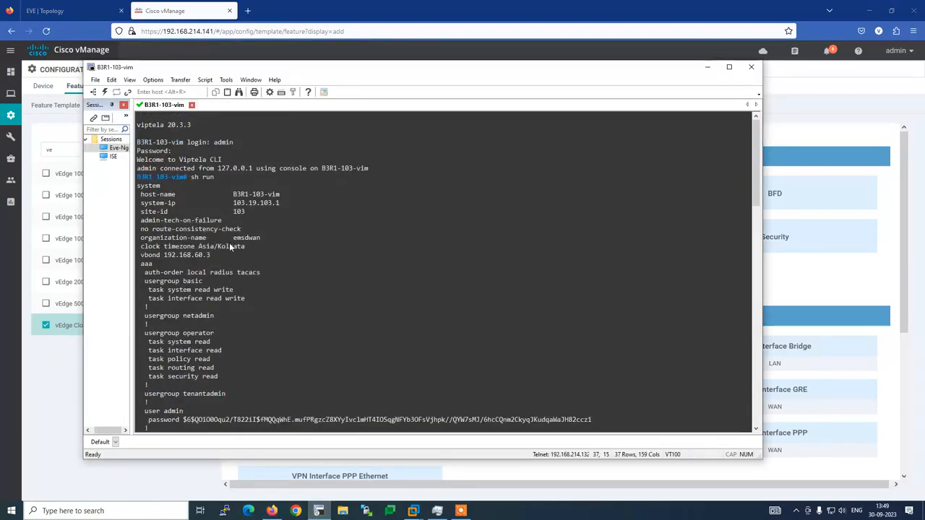
scroll(229, 243, down, 1)
key(alt+Tab)
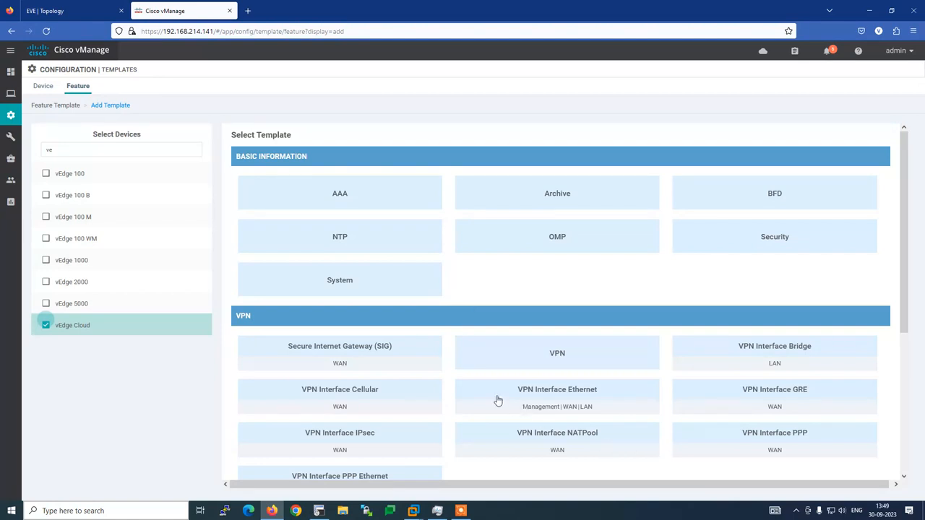
click(319, 511)
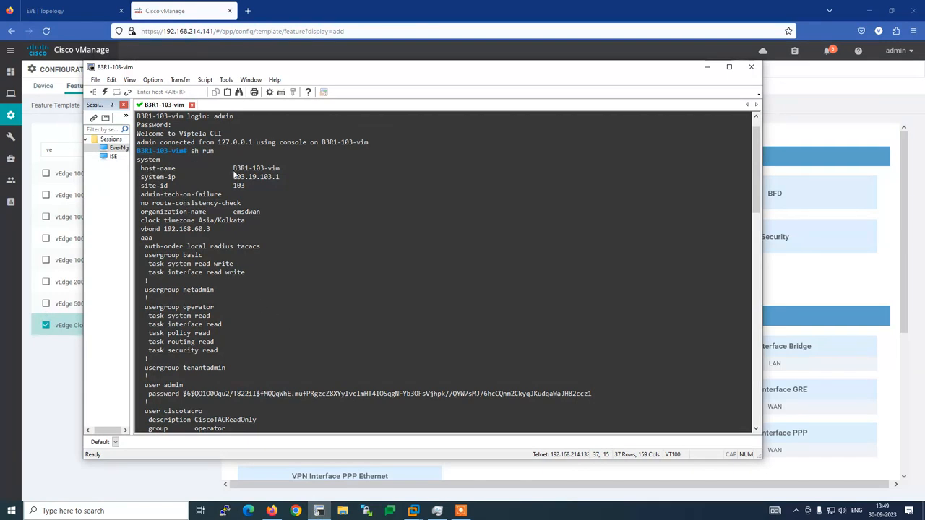
scroll(304, 303, down, 10)
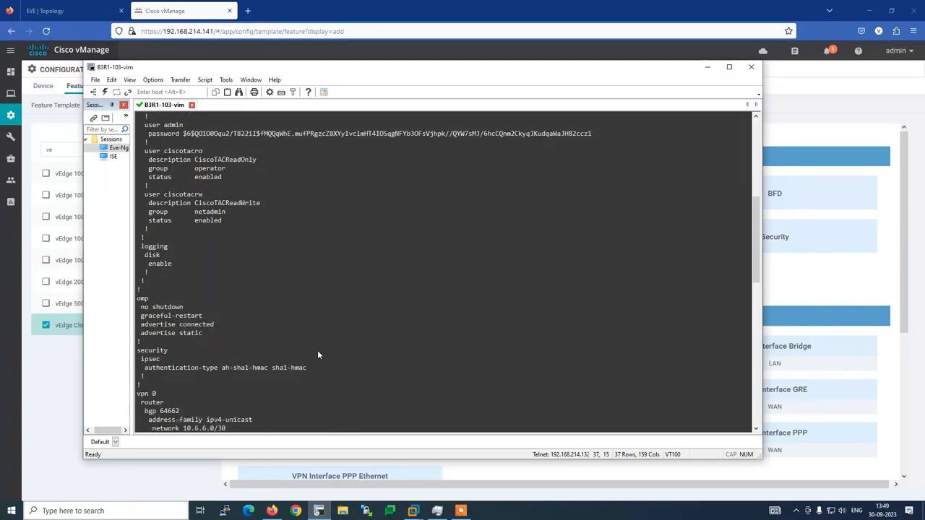
click(708, 66)
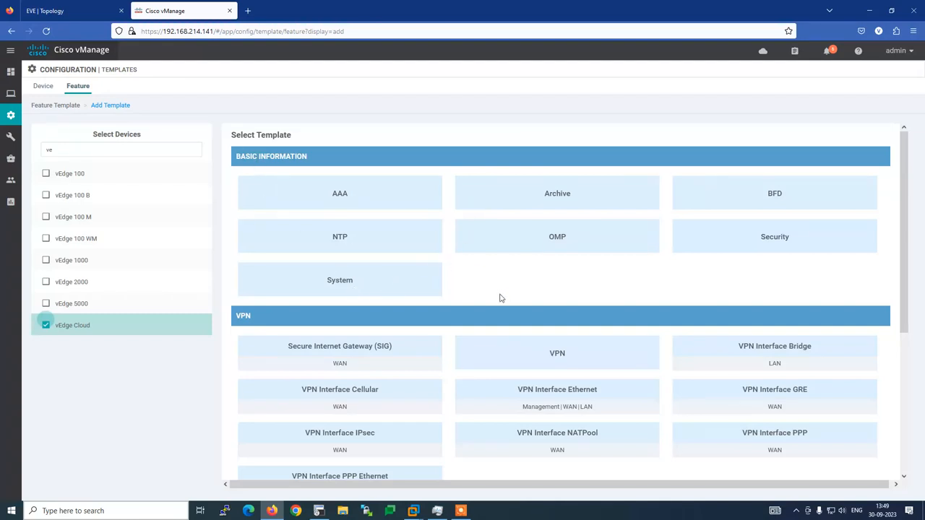
Browse the template types and open a new System template for vEdge Cloud.
scroll(522, 282, down, 3)
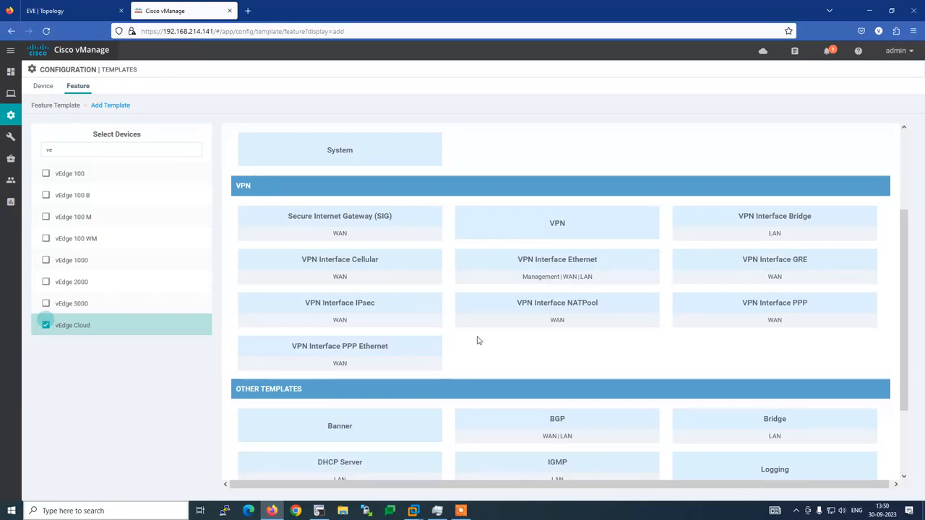
scroll(478, 341, down, 2)
scroll(477, 340, up, 5)
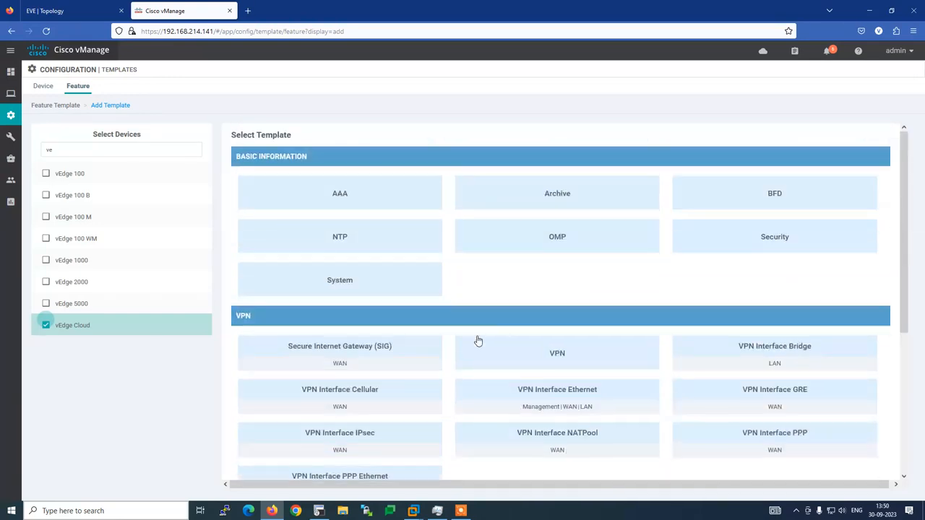
click(355, 282)
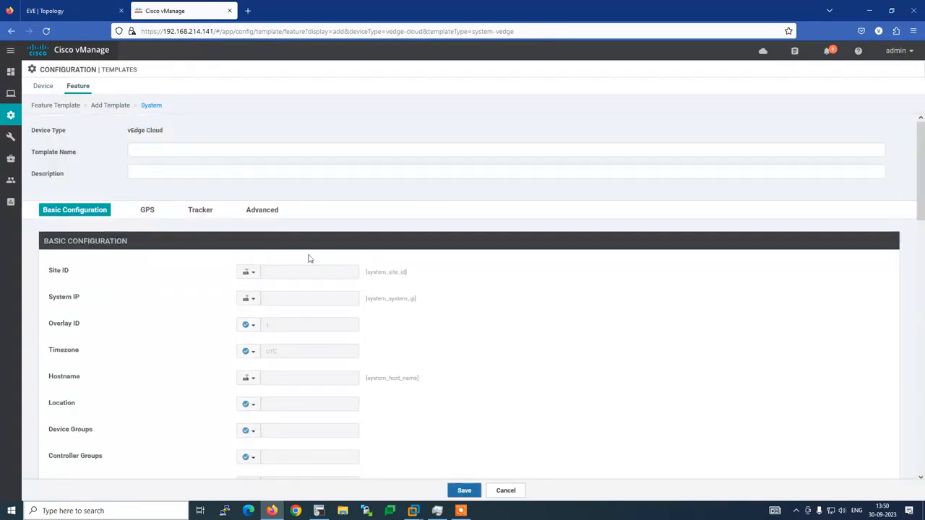
Leave the System template name blank and view the EVE topology showing B3R1-103-vim at site 103.
click(152, 149)
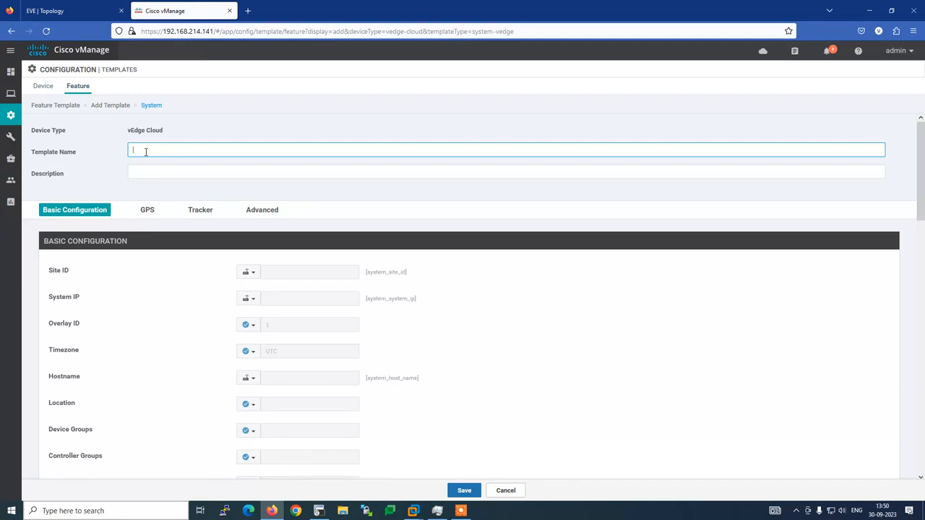
click(49, 13)
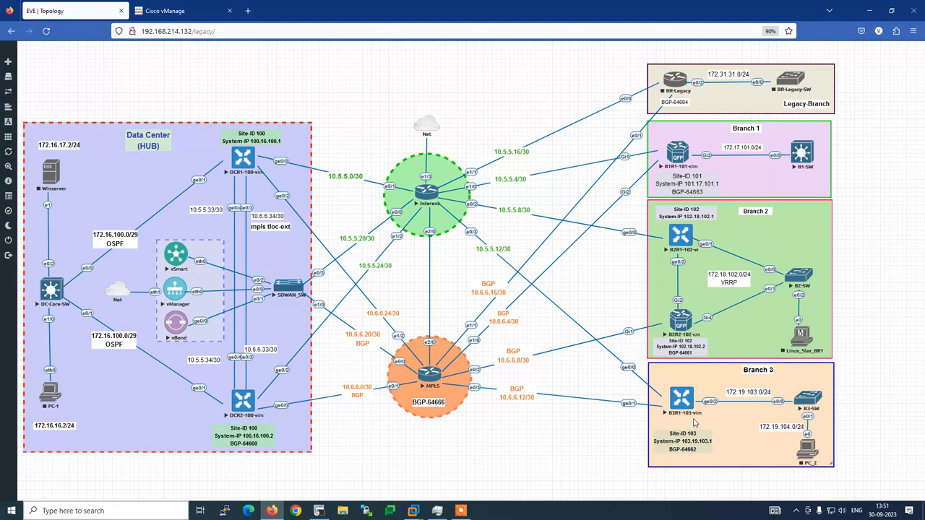
Select the B3R1-103-vim hostname in the SecureCRT console, then return to the System template.
click(318, 511)
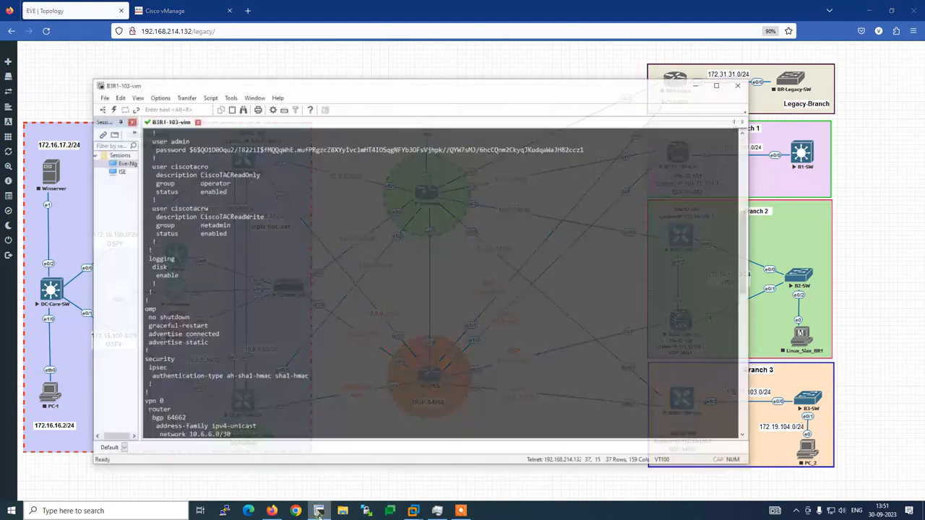
scroll(209, 349, up, 10)
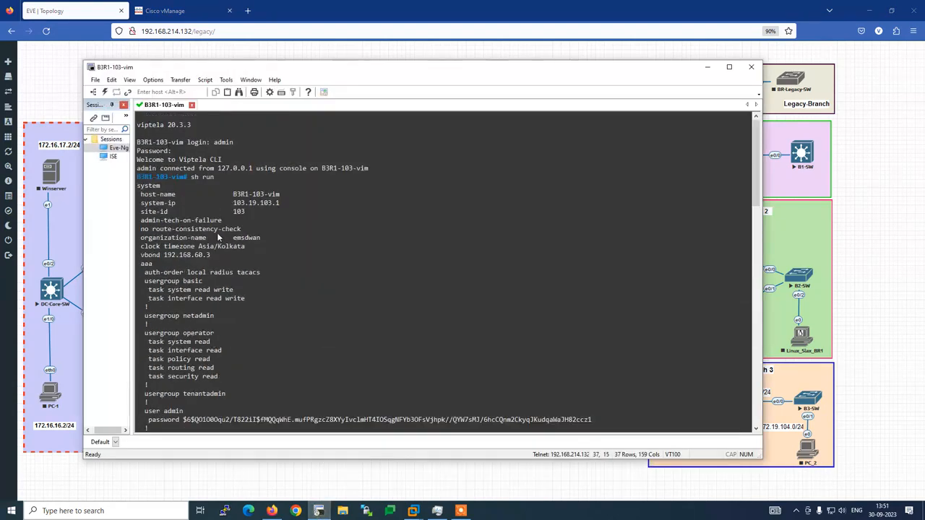
drag(136, 143, 184, 149)
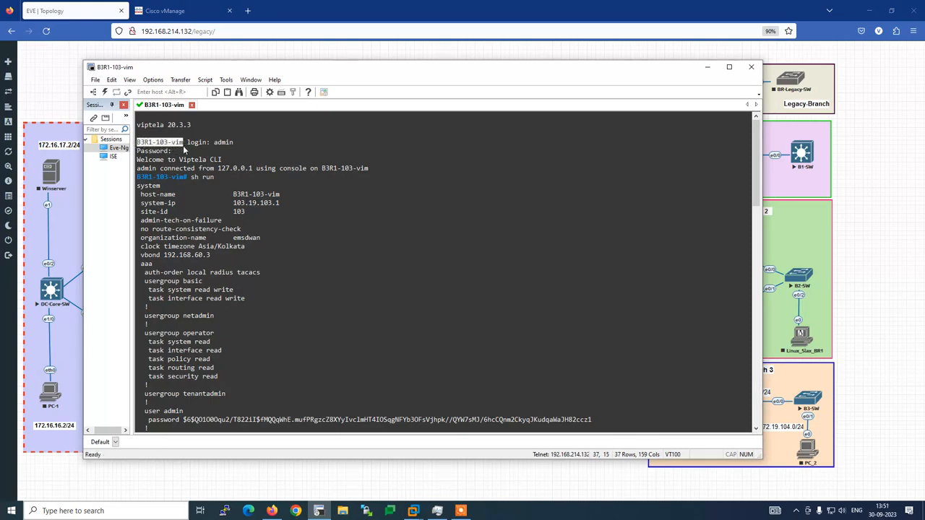
click(184, 11)
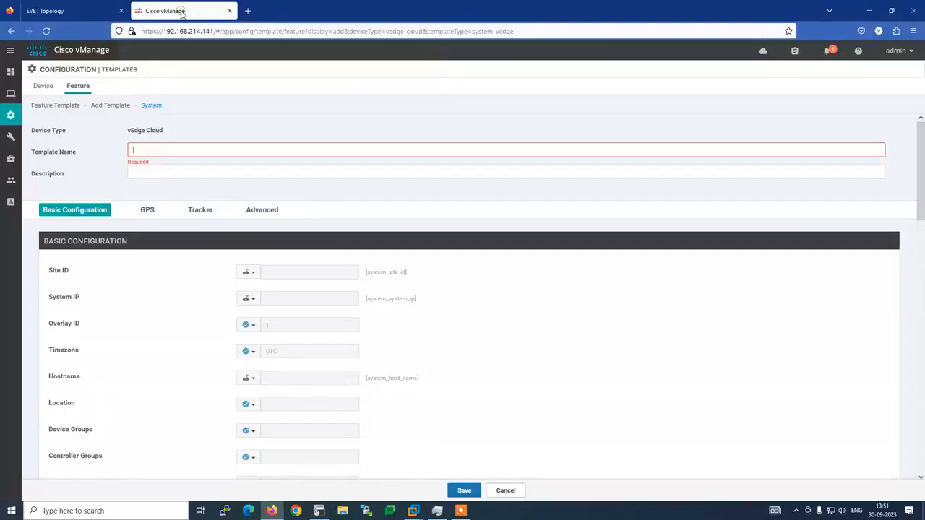
Enter System-B3R1-103-vim as the template name and paste the same text as the Description.
click(163, 152)
text(System-)
text(B3M-103-vim)
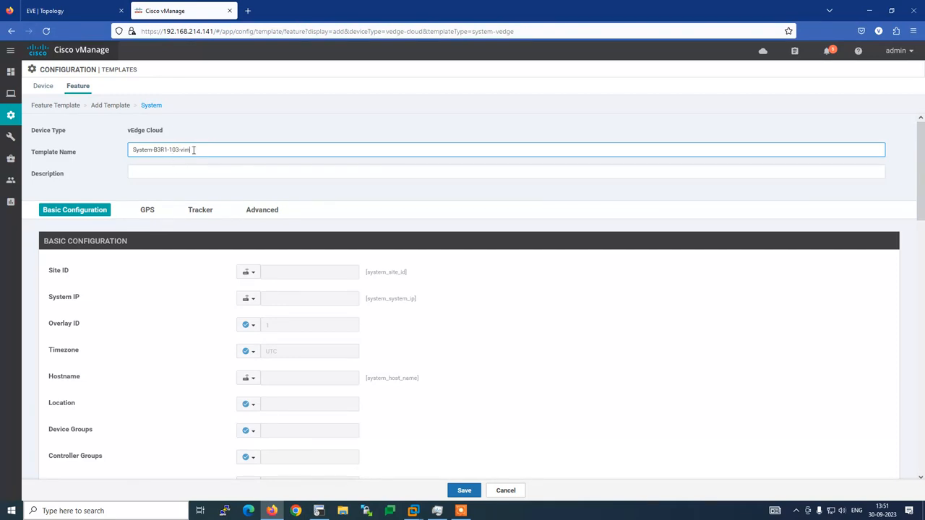
drag(193, 150, 112, 161)
key(ctrl+c)
click(151, 173)
key(ctrl+v)
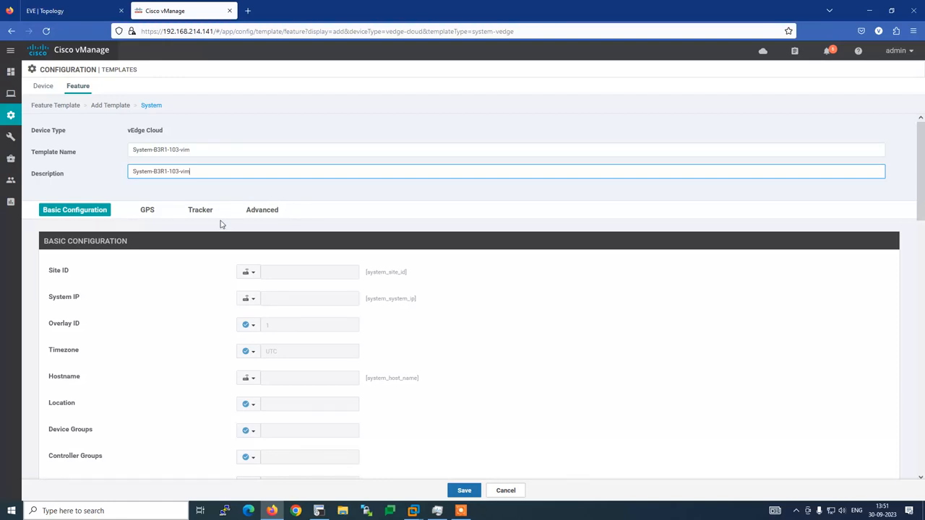
scroll(188, 253, down, 2)
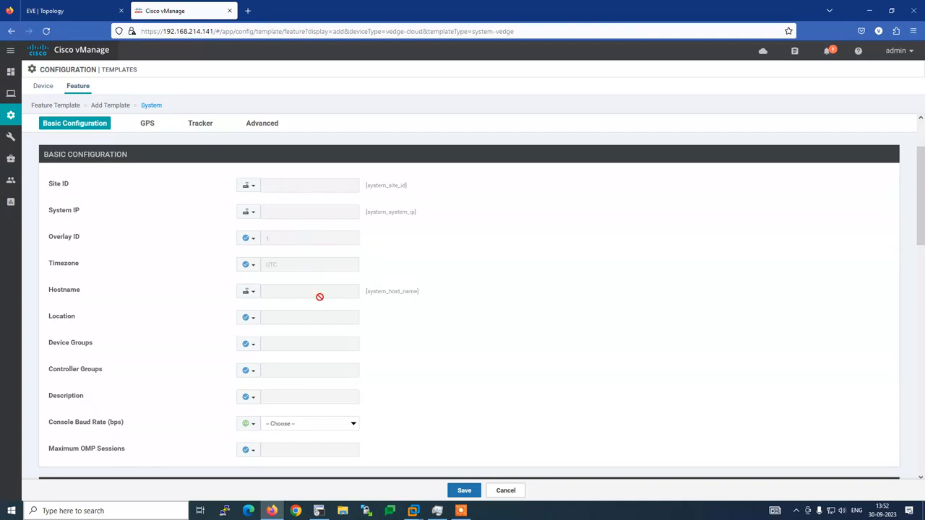
Change the Site ID scope to Global and enter 3000 as its value.
click(58, 10)
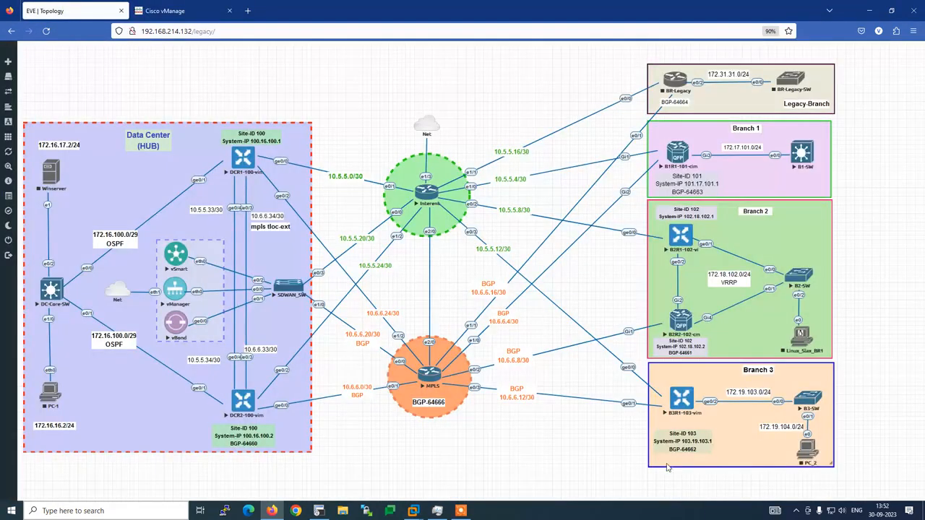
click(186, 11)
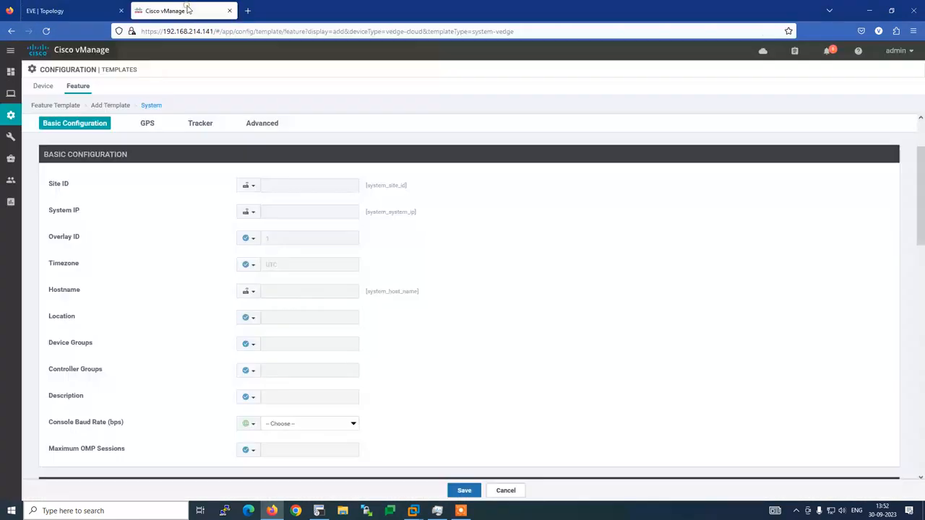
click(253, 187)
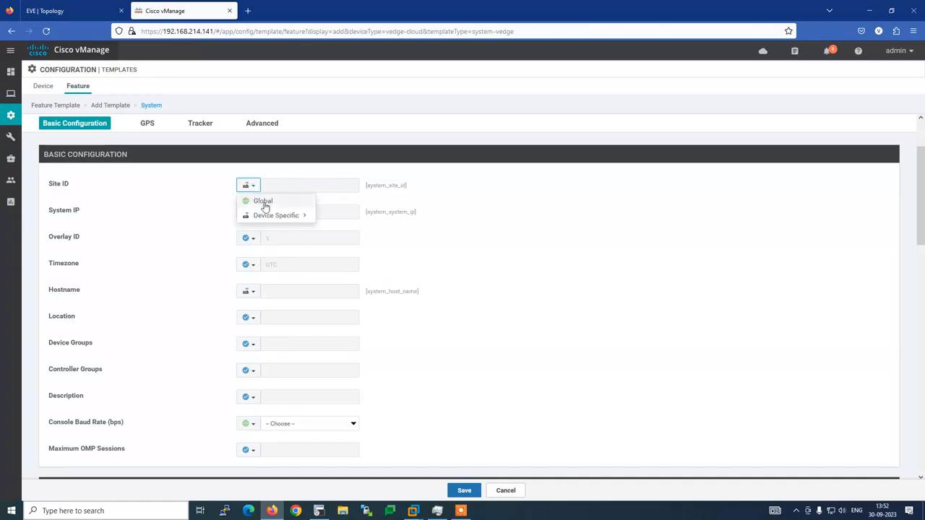
mouse_move(288, 216)
click(270, 204)
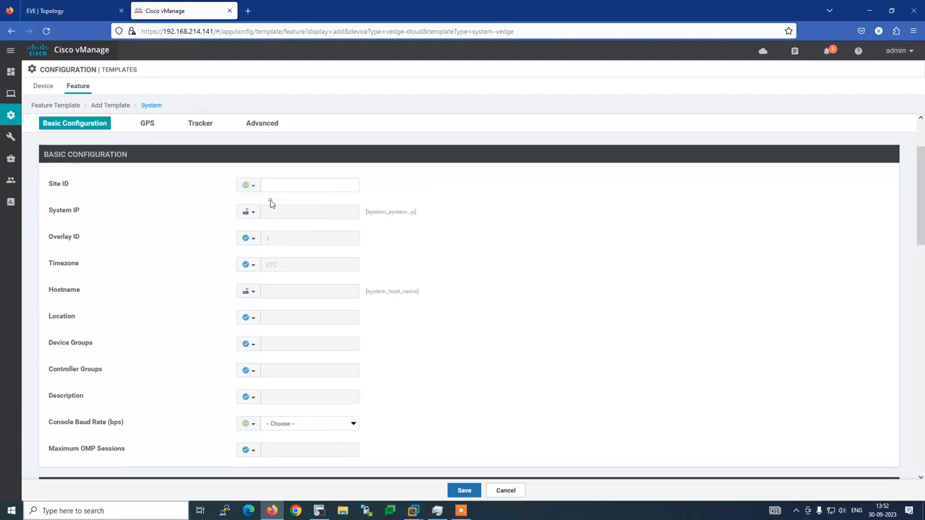
click(272, 187)
text(3000)
click(55, 11)
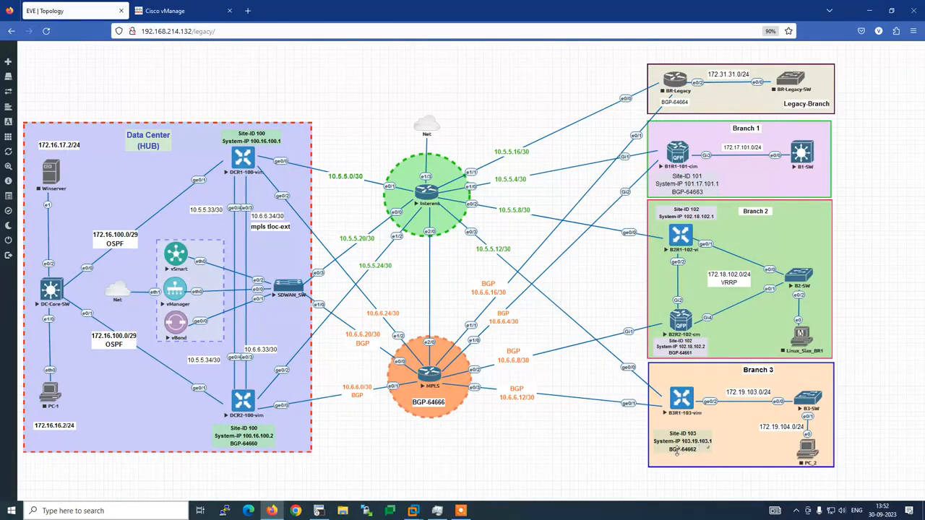
click(177, 14)
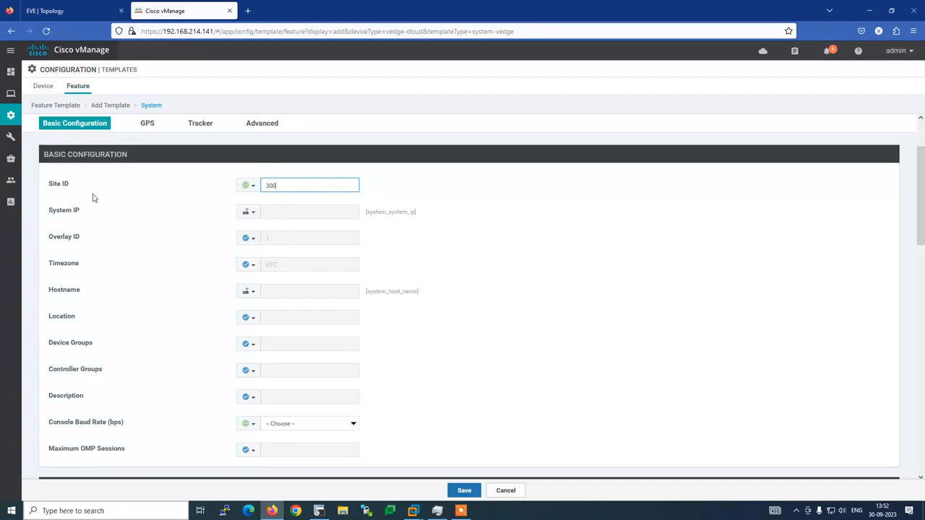
Delete the Site ID value and switch Site ID to the device-specific variable system_site_id.
click(247, 186)
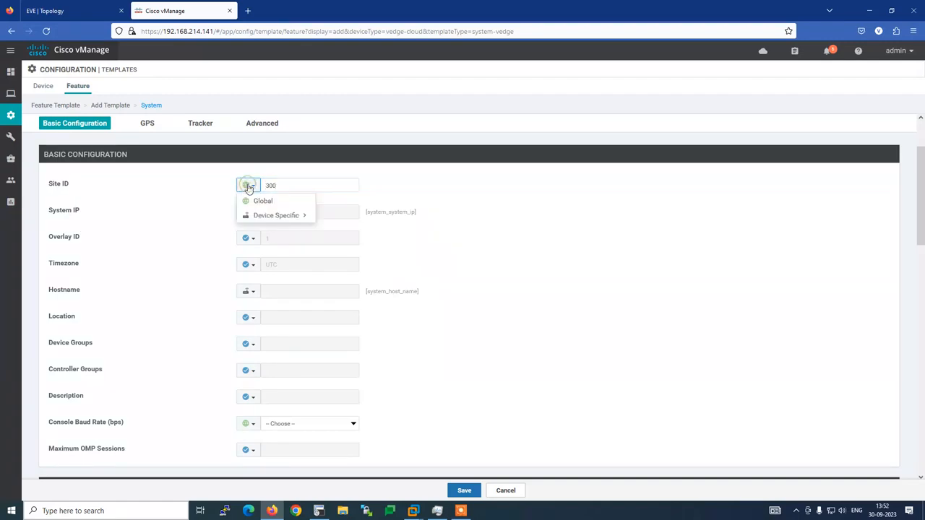
click(200, 197)
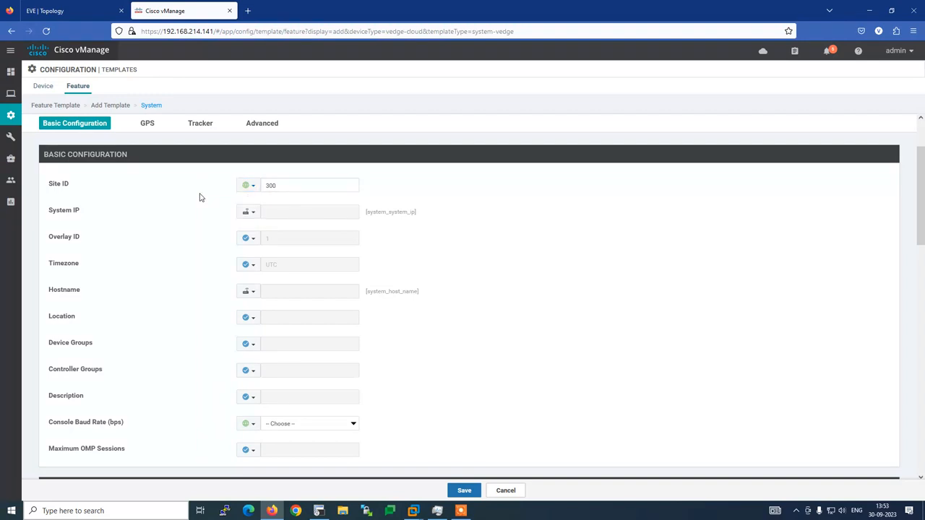
double_click(284, 185)
click(174, 231)
click(255, 187)
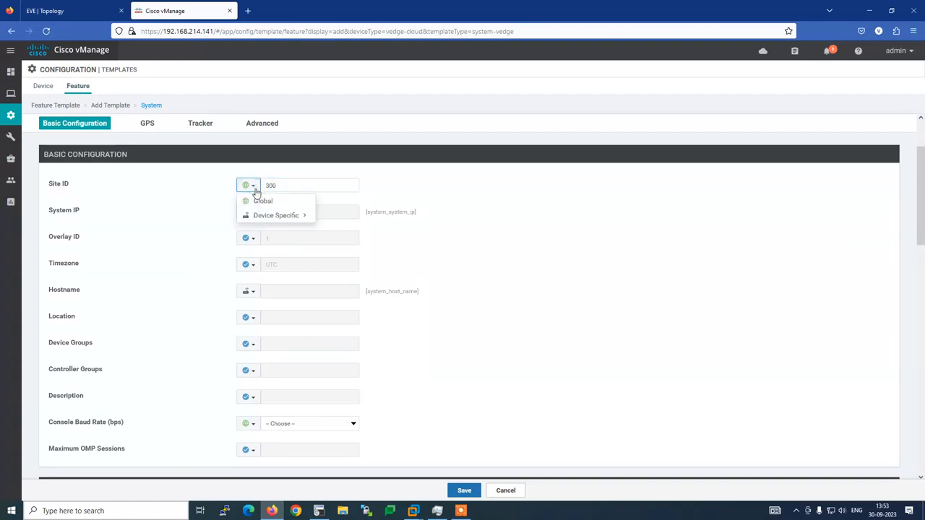
mouse_move(260, 216)
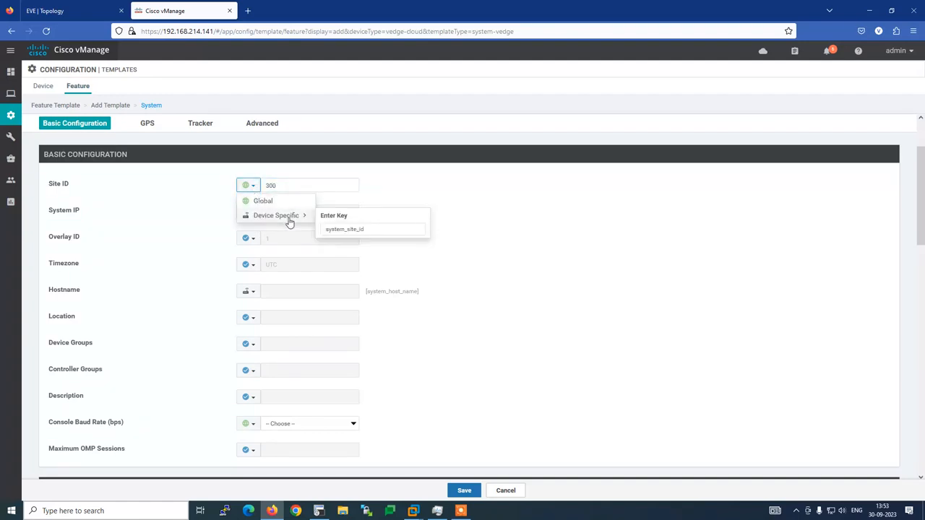
click(293, 185)
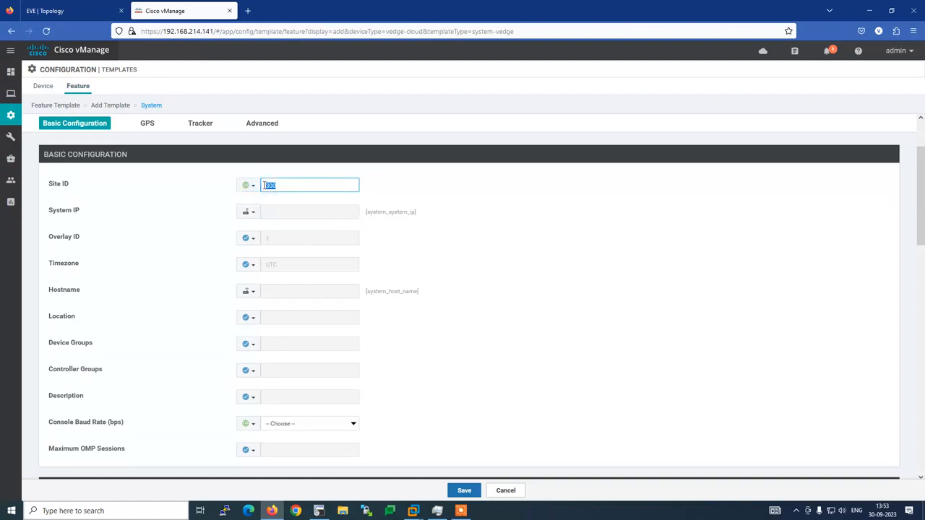
key(BackSpace)
click(247, 185)
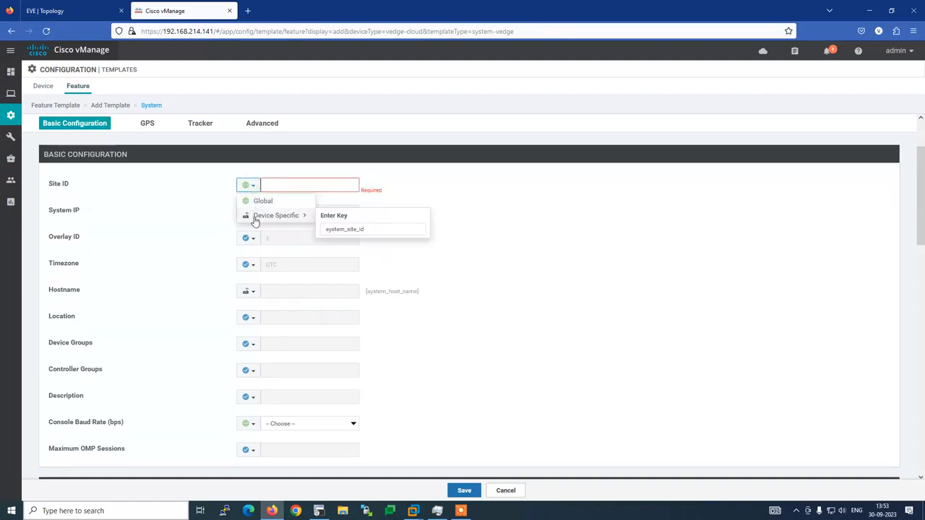
click(255, 217)
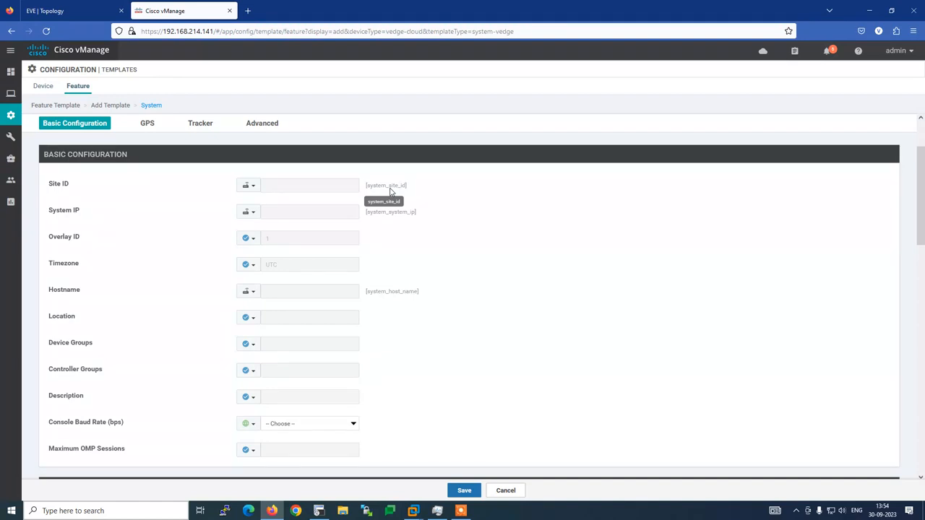
Make Site ID a global value of 300, leaving System IP as device-specific.
click(250, 187)
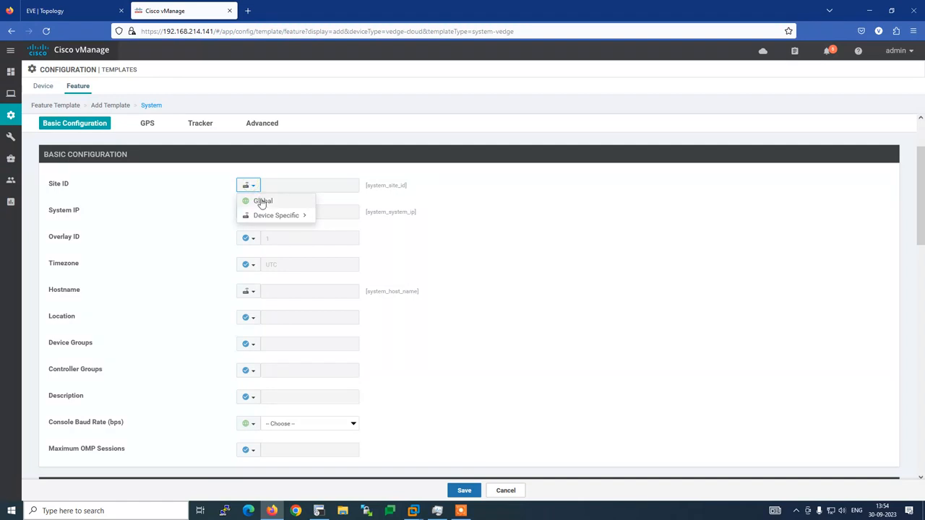
click(258, 200)
click(249, 212)
click(263, 228)
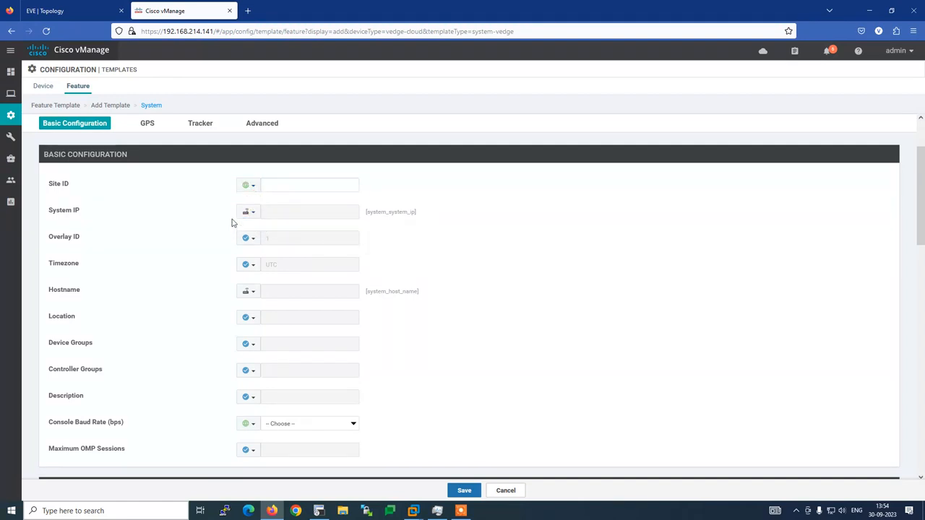
click(283, 185)
click(282, 186)
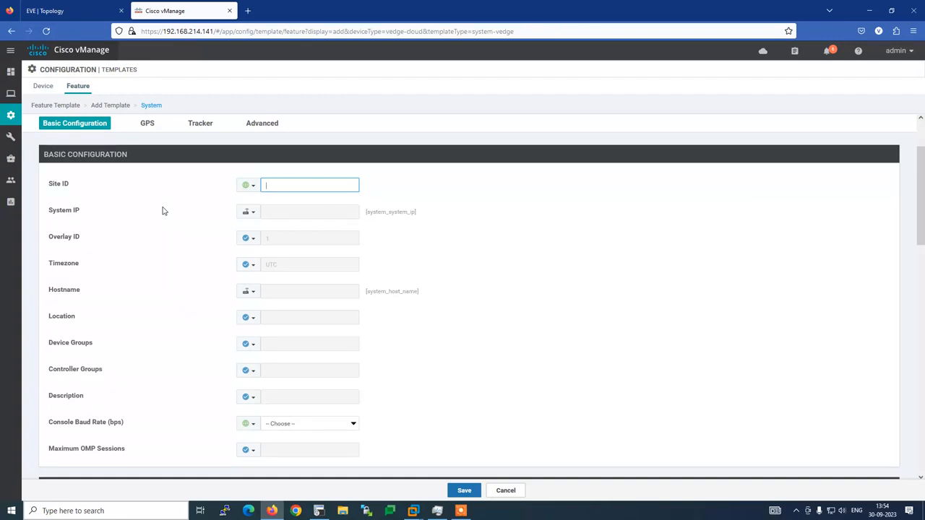
click(251, 213)
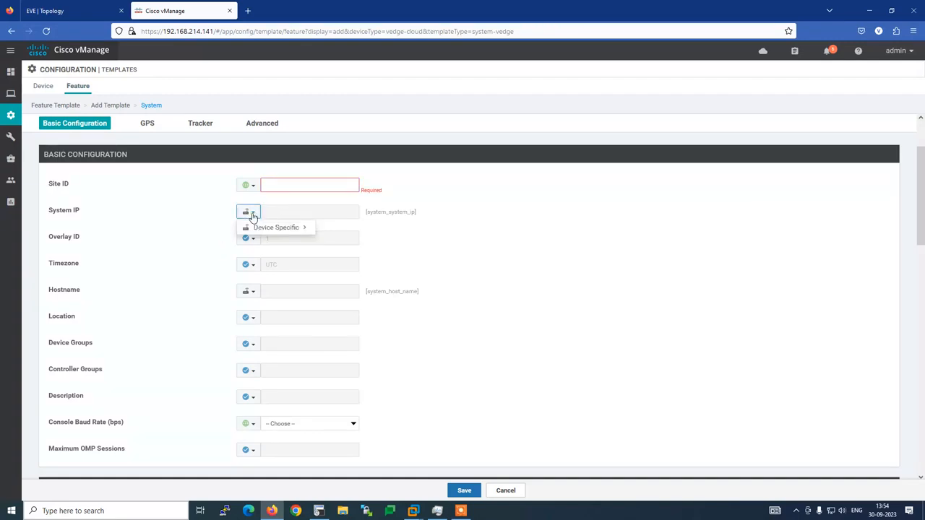
mouse_move(254, 233)
click(186, 247)
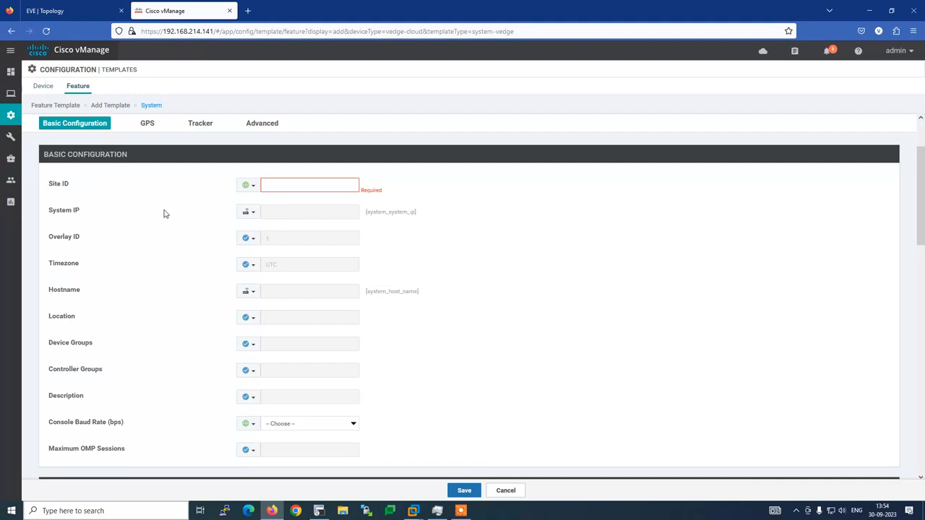
click(256, 188)
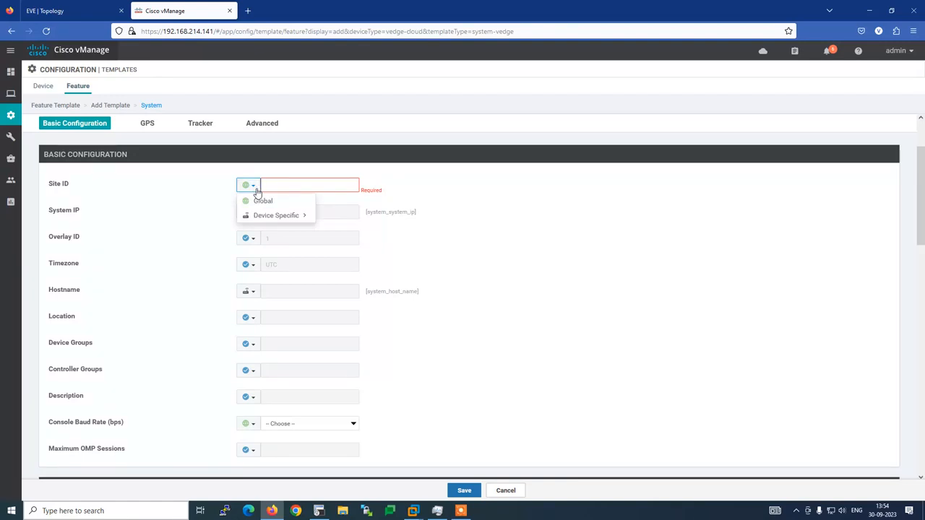
click(308, 186)
text(3)
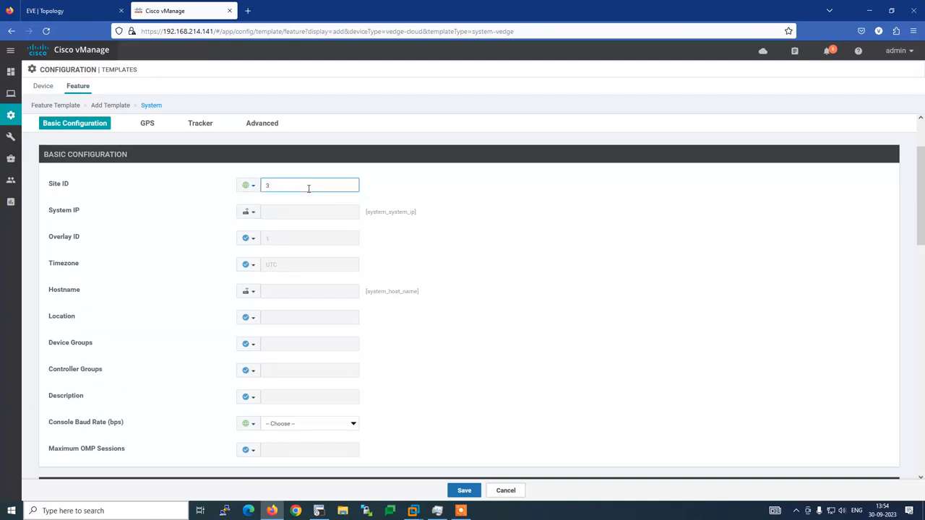
text(00)
click(253, 212)
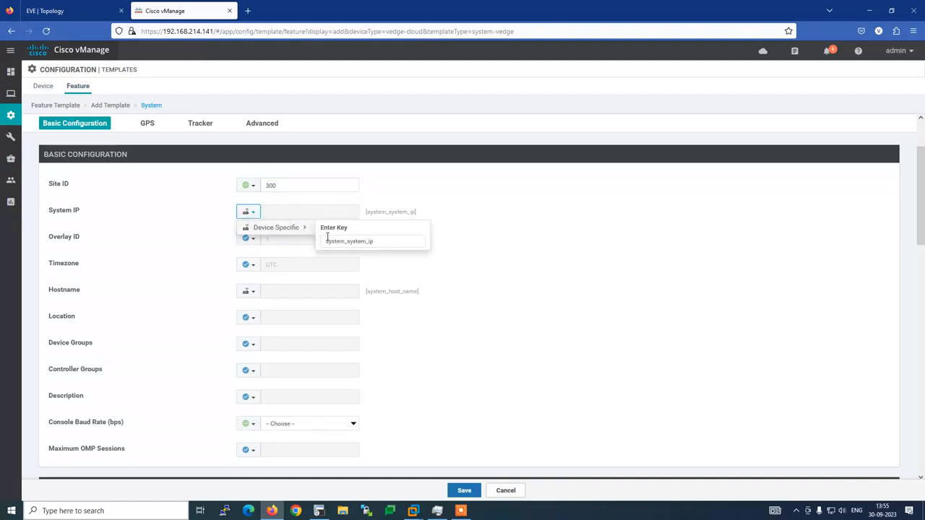
click(344, 241)
key(BackSpace)
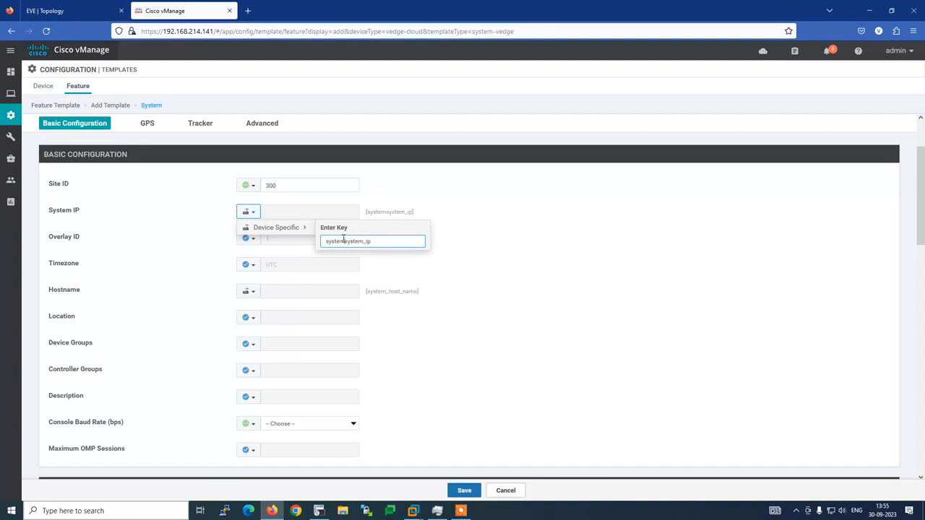
key(BackSpace)
key(BackSpace)
key(BackSpace)
key(BackSpace)
key(BackSpace)
key(BackSpace)
double_click(352, 241)
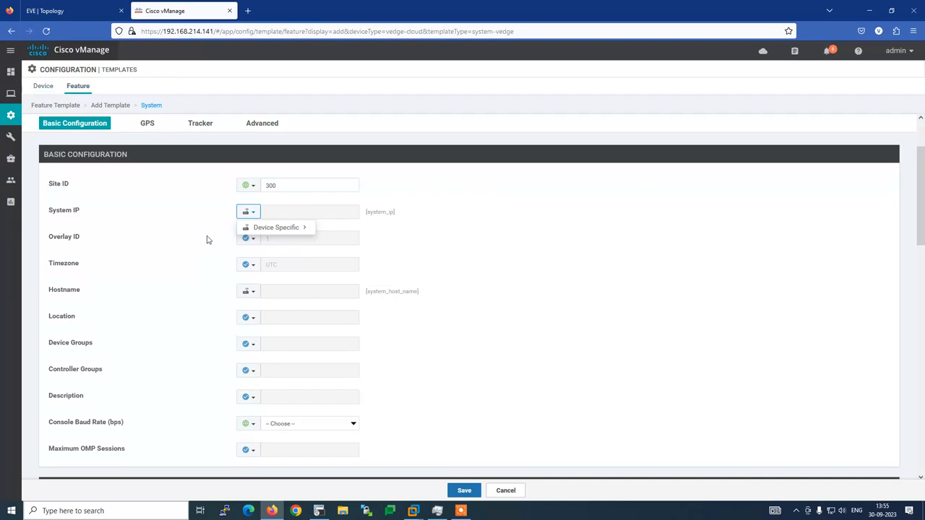
mouse_move(294, 229)
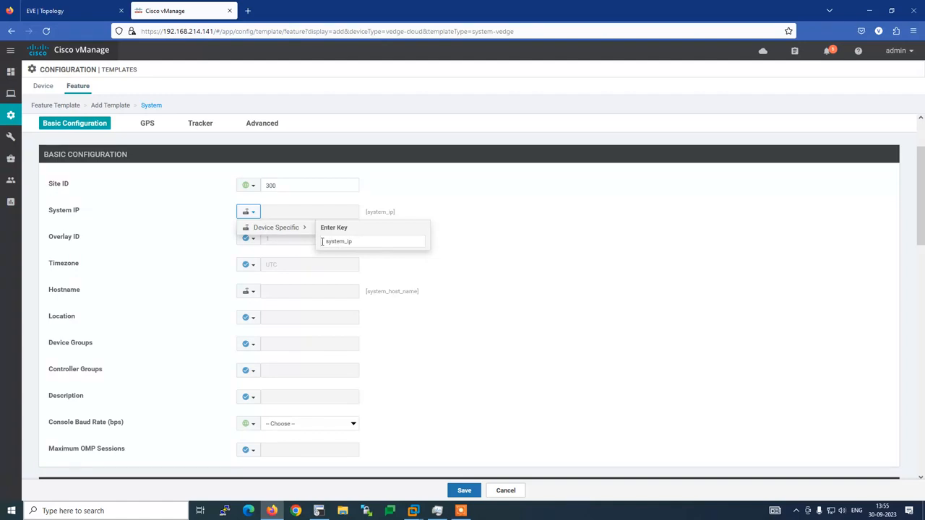
drag(321, 241, 358, 241)
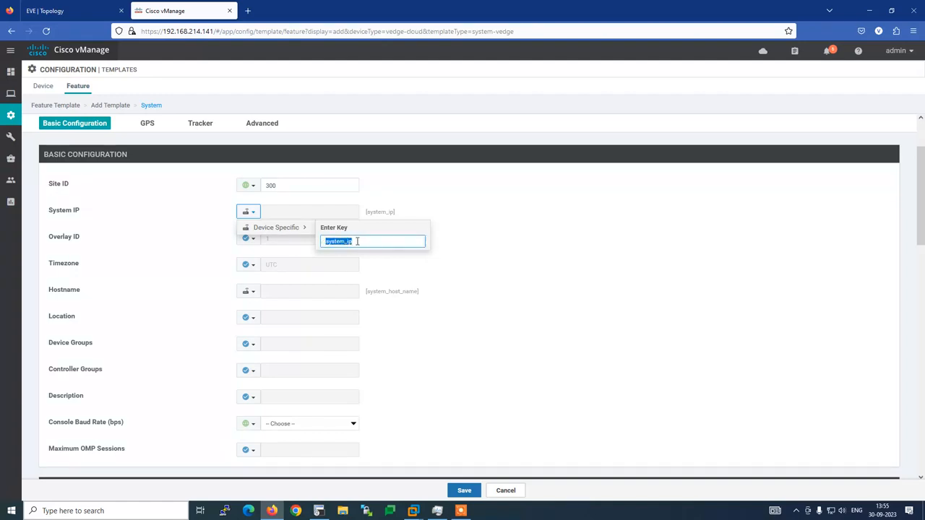
click(357, 242)
drag(357, 241, 322, 240)
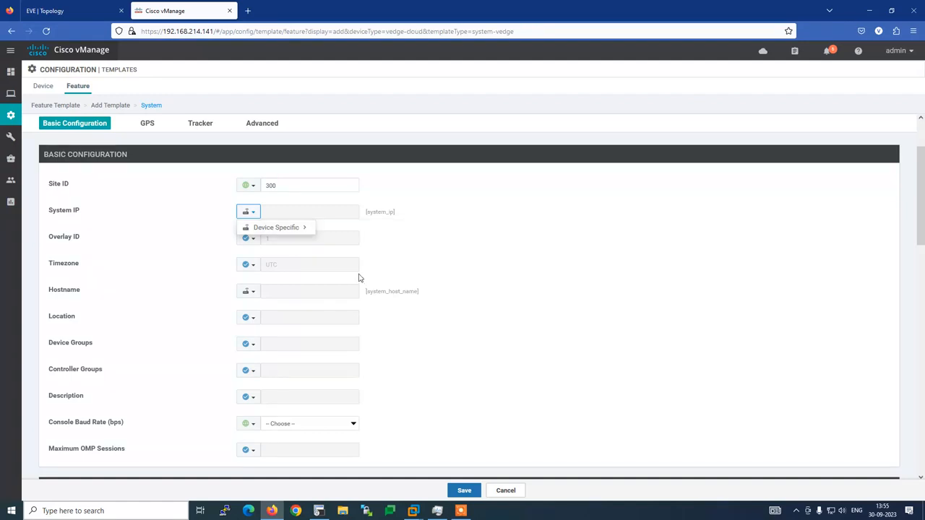
mouse_move(303, 232)
drag(367, 244, 322, 243)
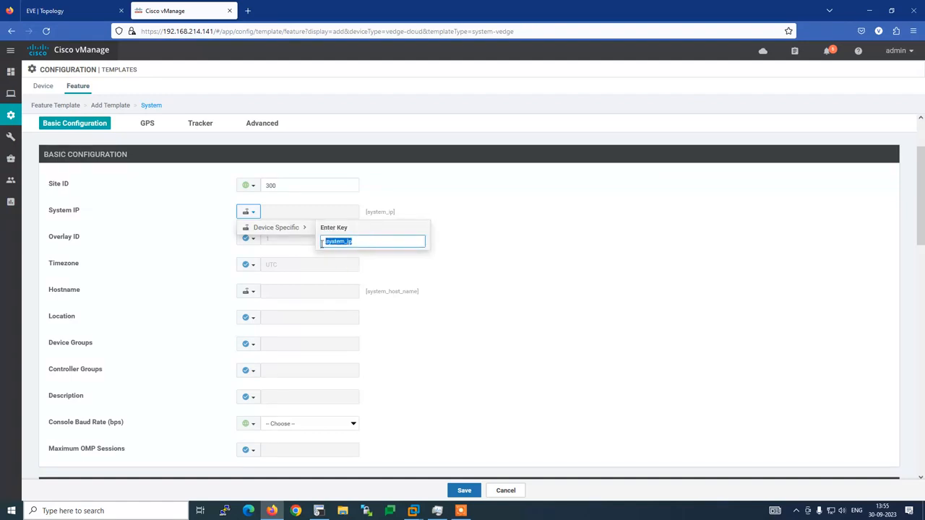
text(l)
text(p_add)
key(Return)
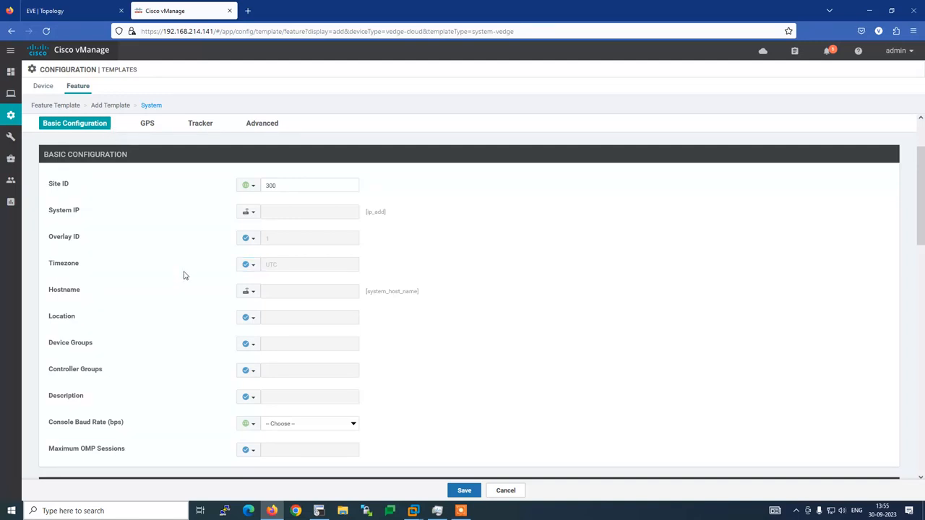
click(254, 215)
mouse_move(306, 230)
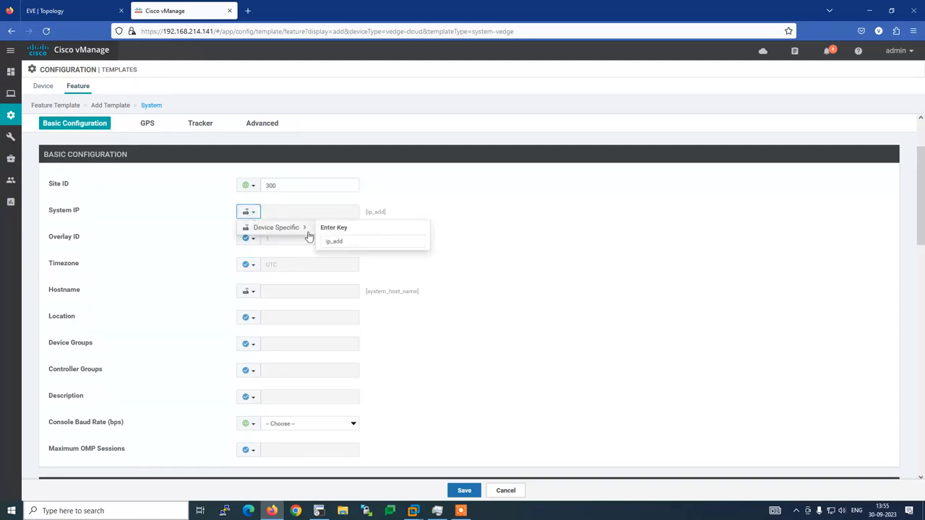
click(352, 241)
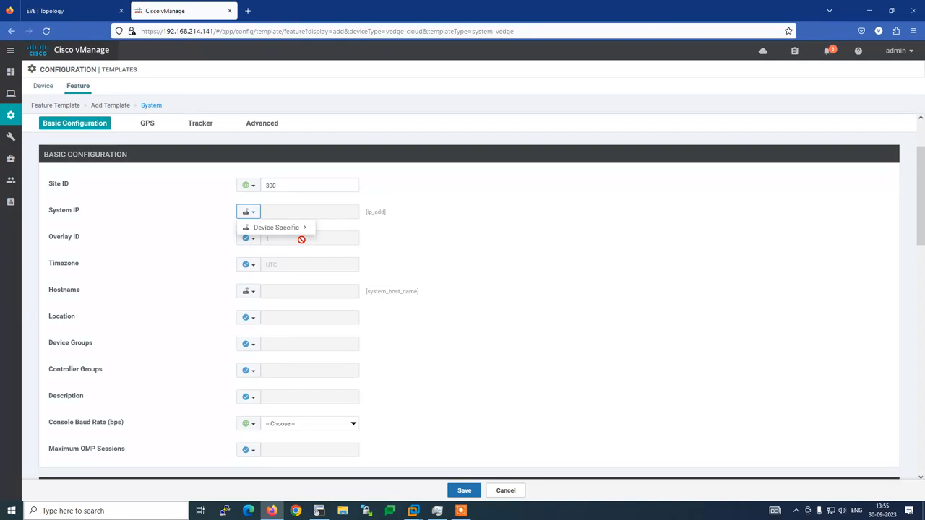
mouse_move(299, 231)
drag(352, 244, 325, 241)
text(syste)
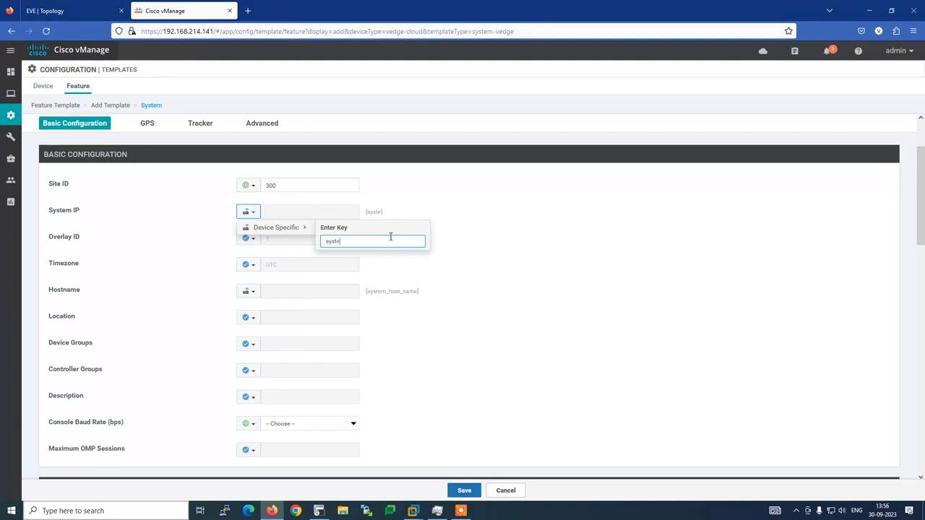
text(_ip)
click(406, 249)
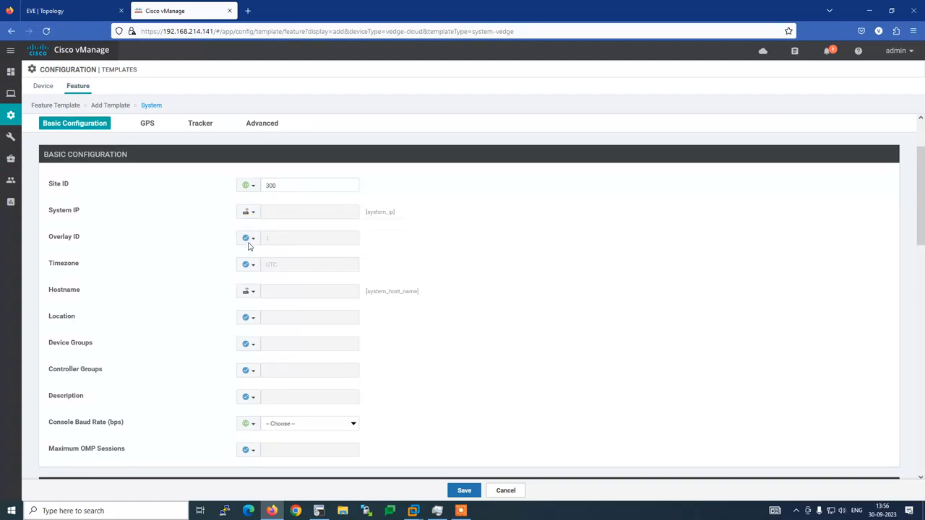
Make Timezone a global value and choose Asia/Kolkata from the list.
click(251, 265)
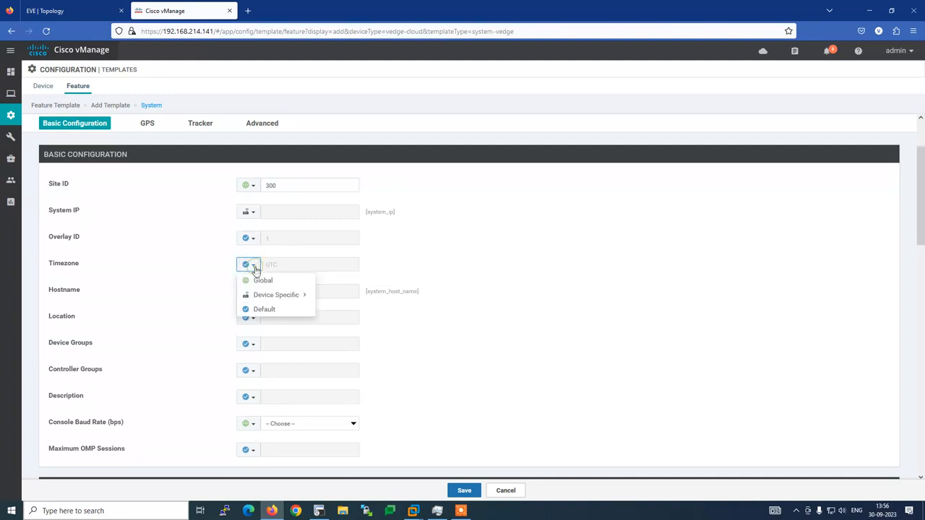
click(263, 283)
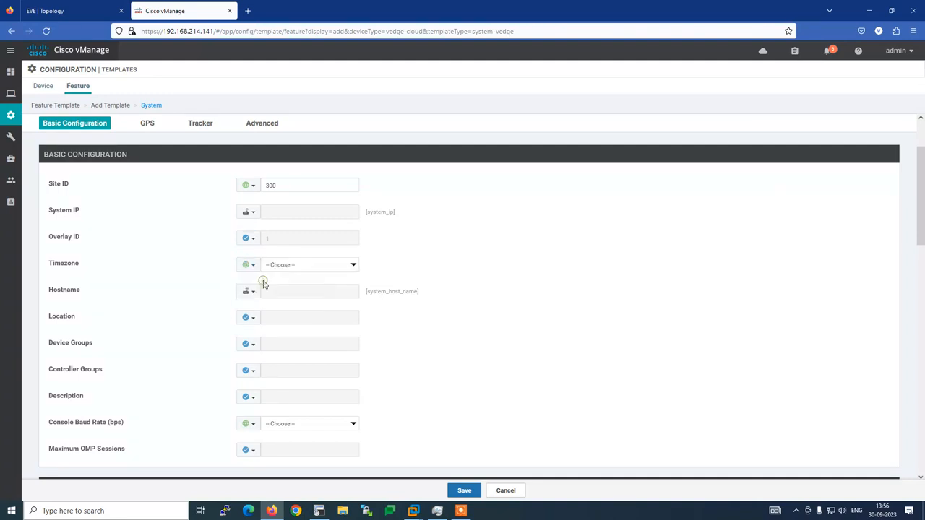
click(340, 265)
scroll(334, 301, down, 10)
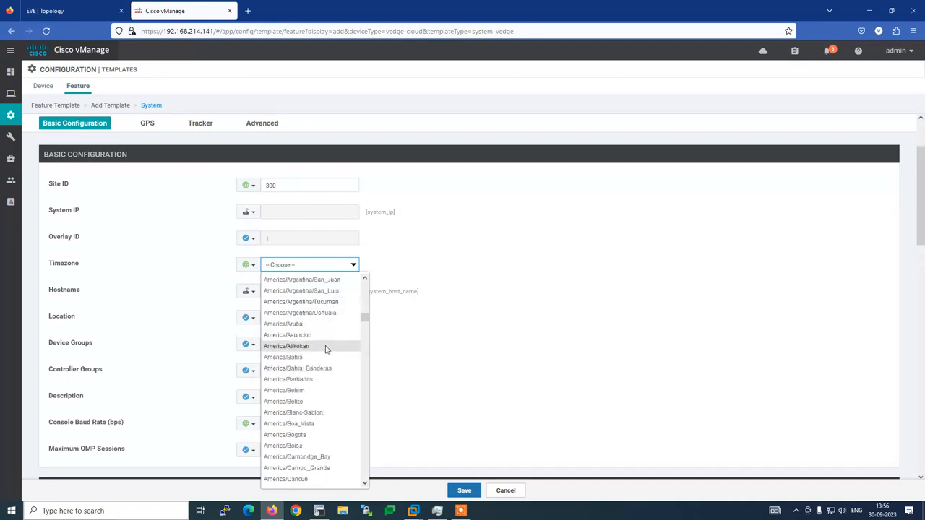
scroll(325, 349, down, 10)
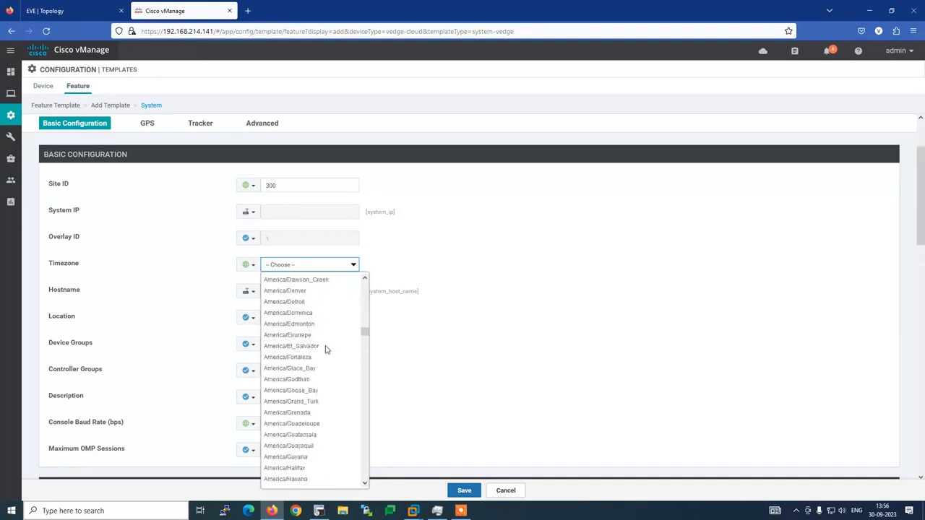
scroll(325, 349, down, 20)
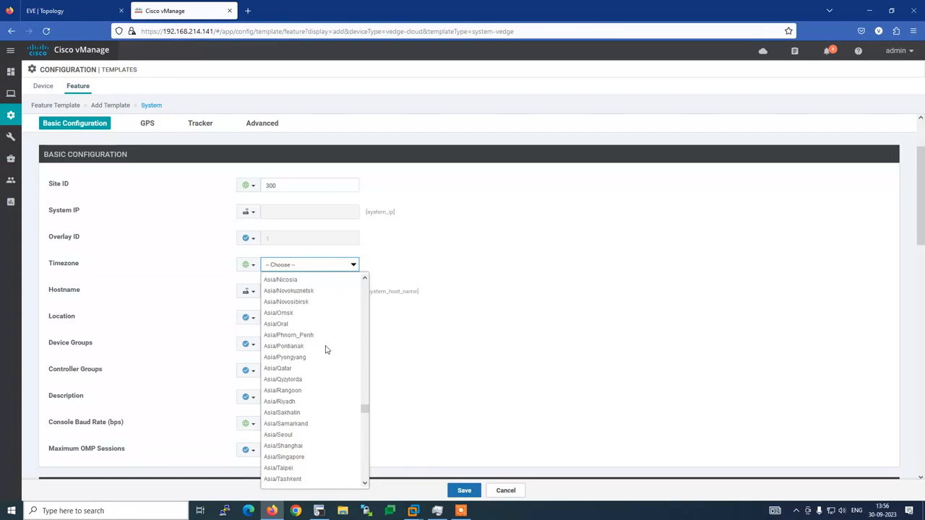
scroll(326, 349, up, 4)
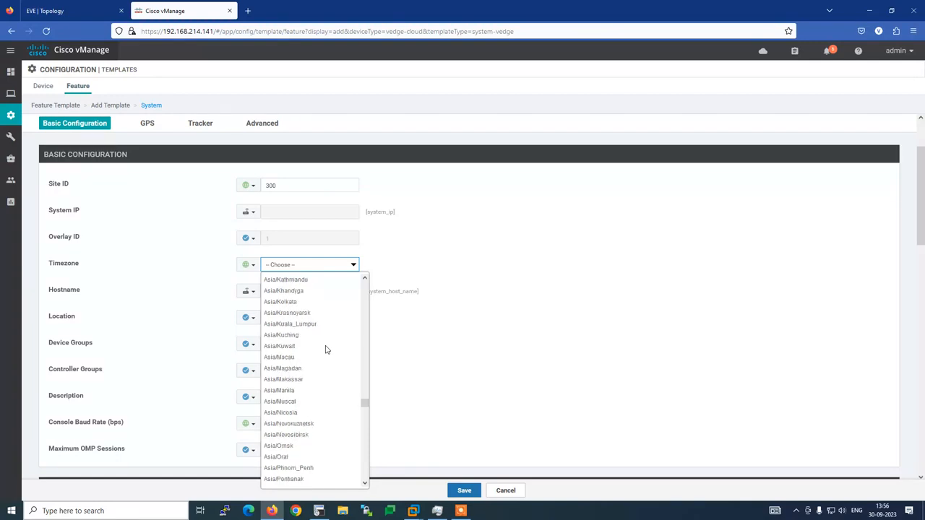
click(291, 302)
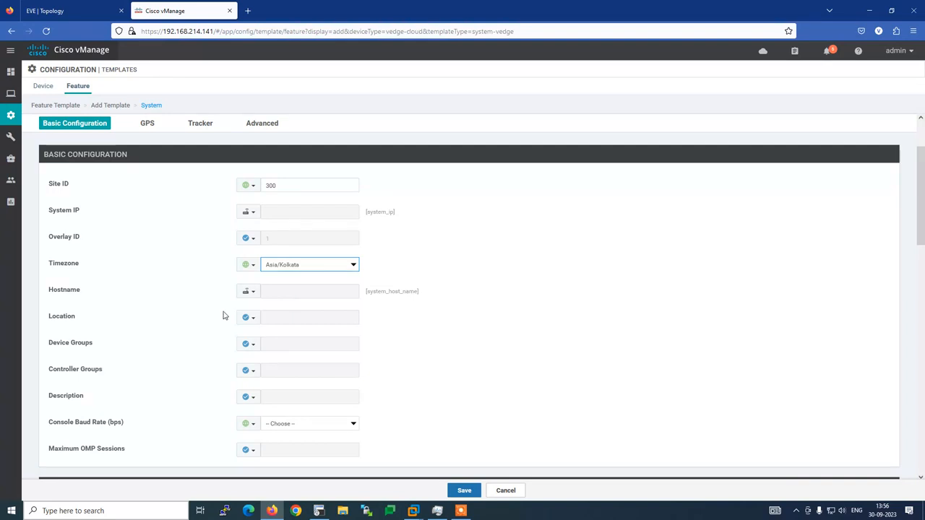
Check the router's name in the SecureCRT session, then return to the template's Hostname setting.
click(319, 510)
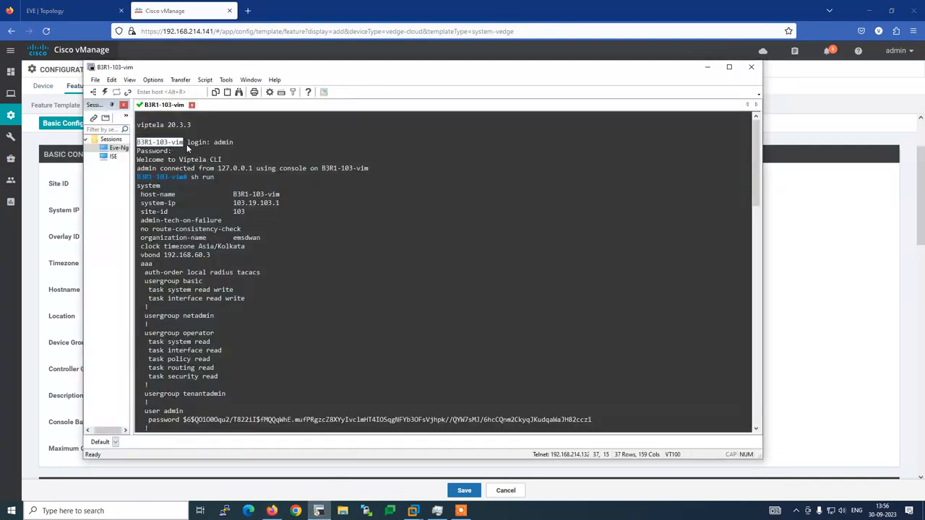
drag(186, 144, 142, 150)
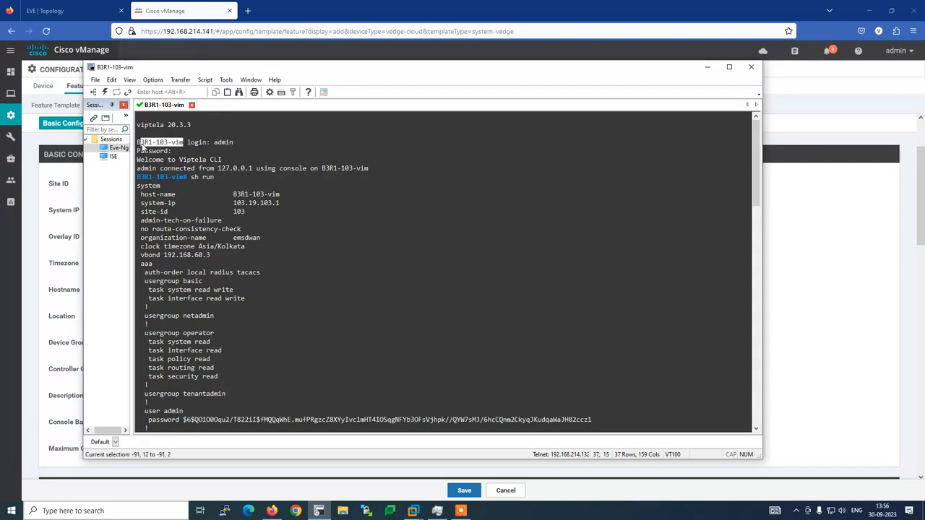
click(272, 511)
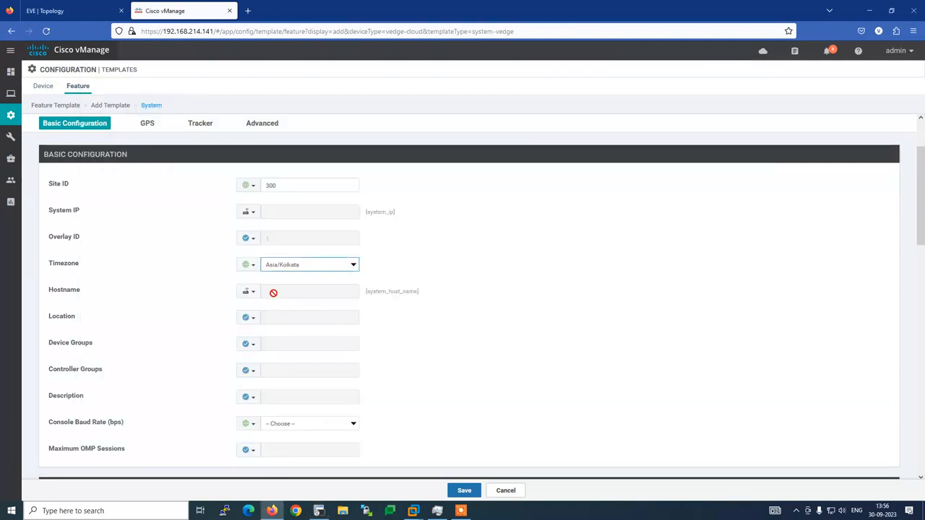
click(252, 296)
Shorten the Hostname device key to host_name.
mouse_move(282, 307)
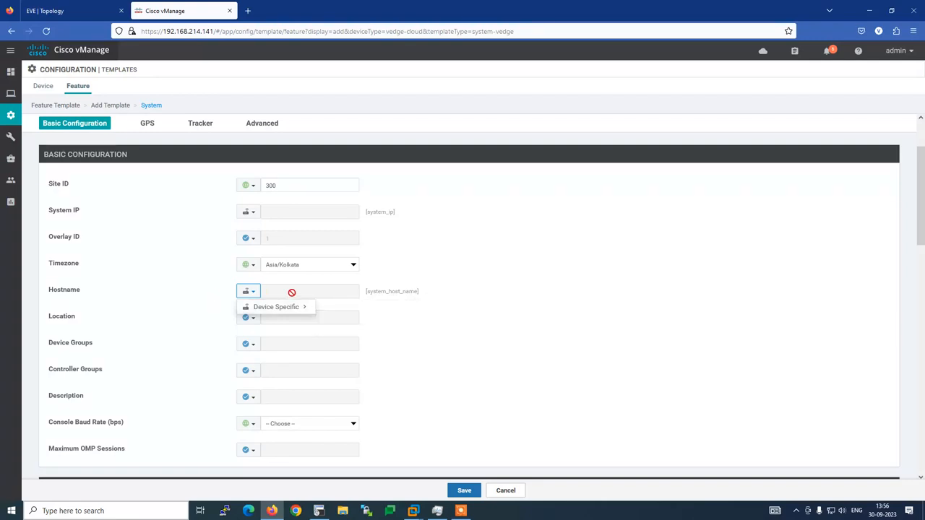
click(409, 367)
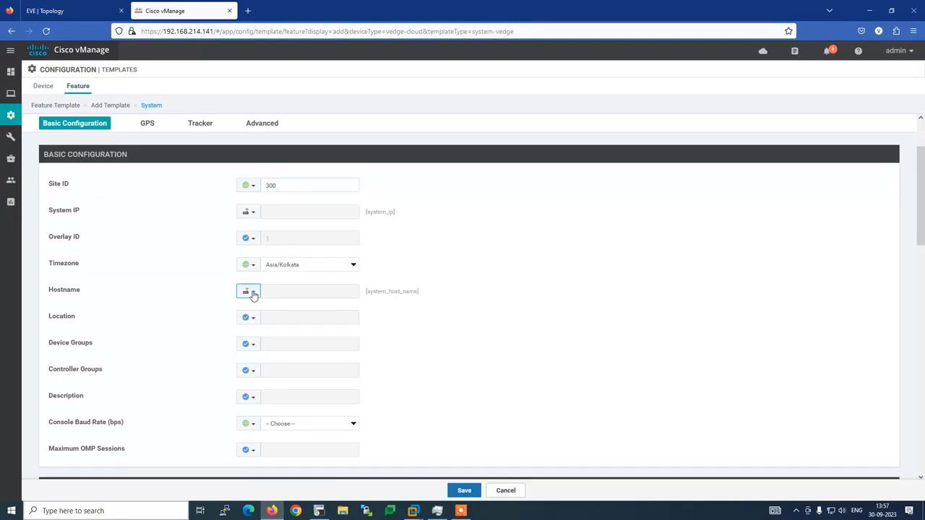
click(253, 293)
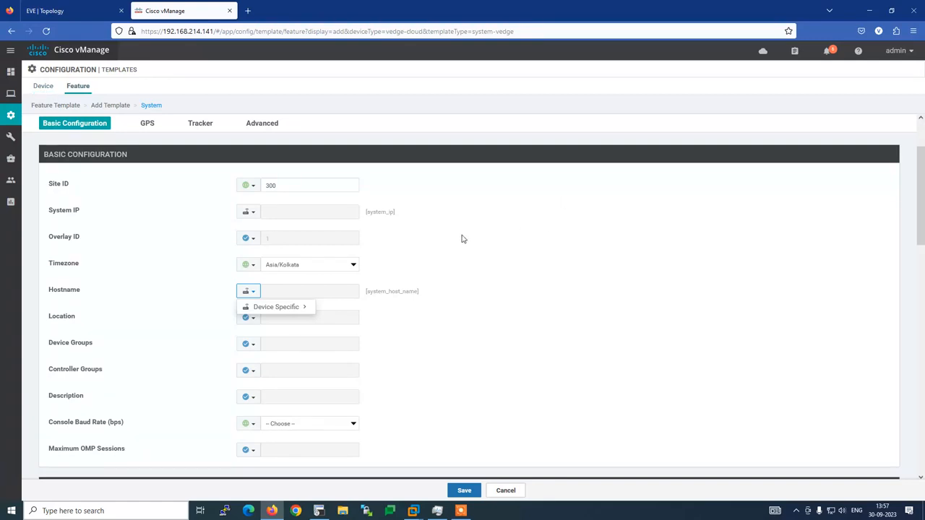
mouse_move(291, 312)
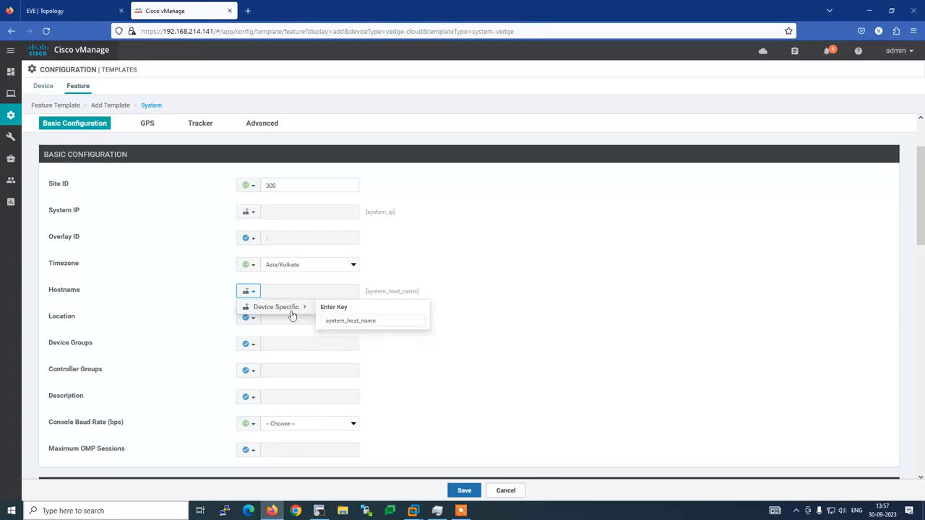
click(346, 320)
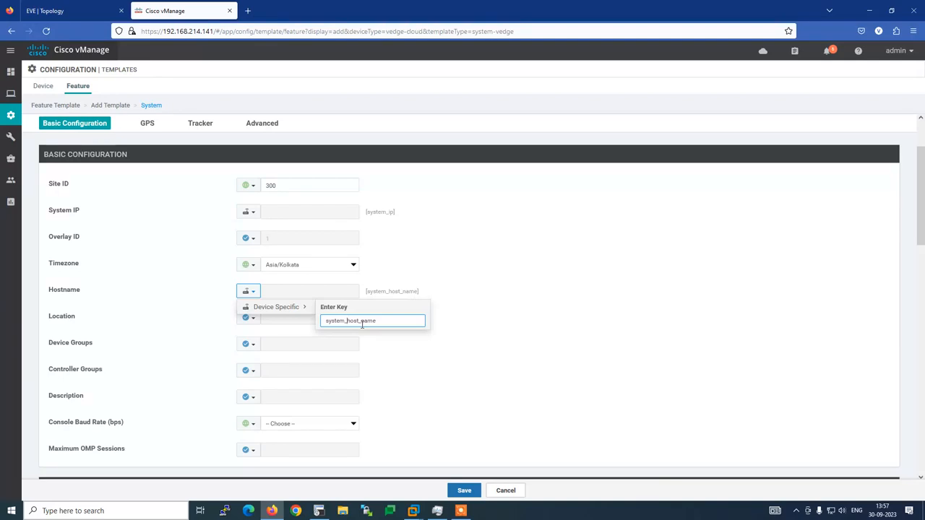
key(BackSpace)
key(BackSpace)
key(BackSpace)
key(BackSpace)
key(BackSpace)
key(BackSpace)
key(BackSpace)
click(381, 374)
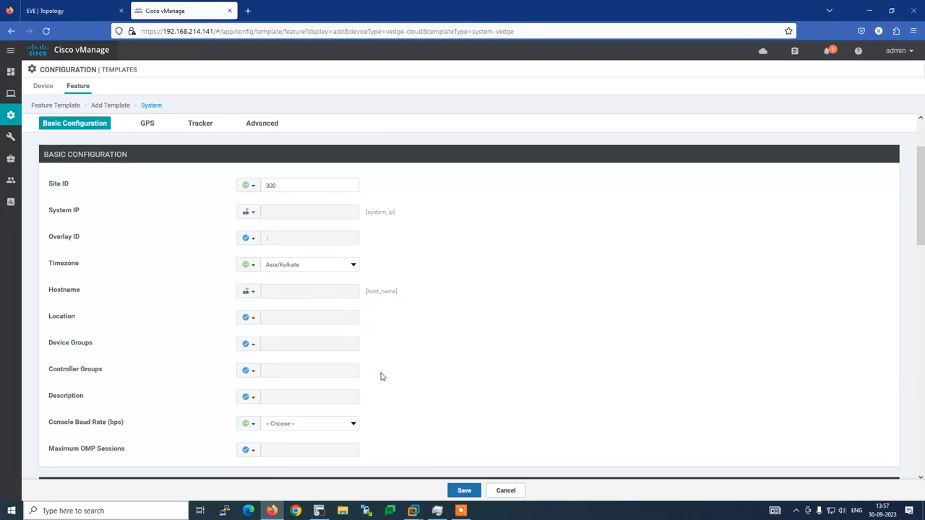
Set Console Baud Rate to 9600 and scroll down through the advanced settings.
scroll(401, 350, down, 3)
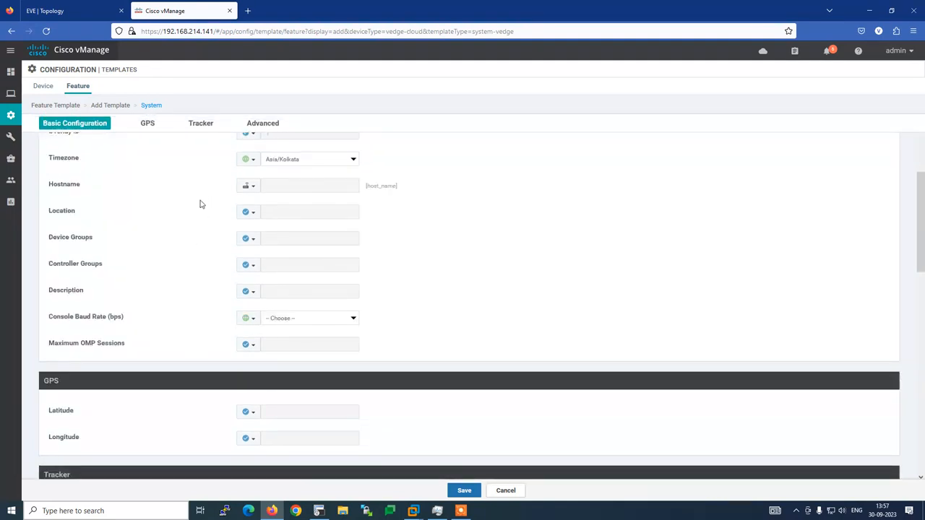
click(353, 318)
click(268, 377)
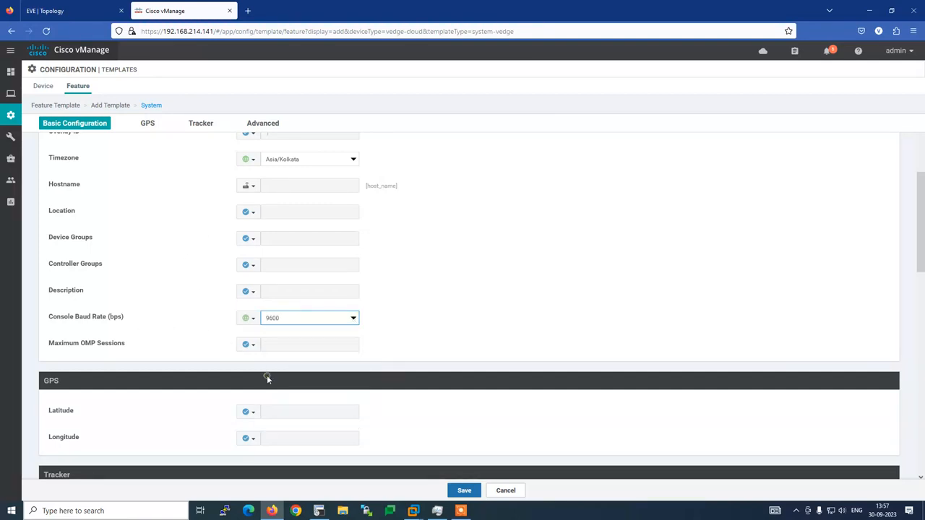
scroll(433, 288, down, 3)
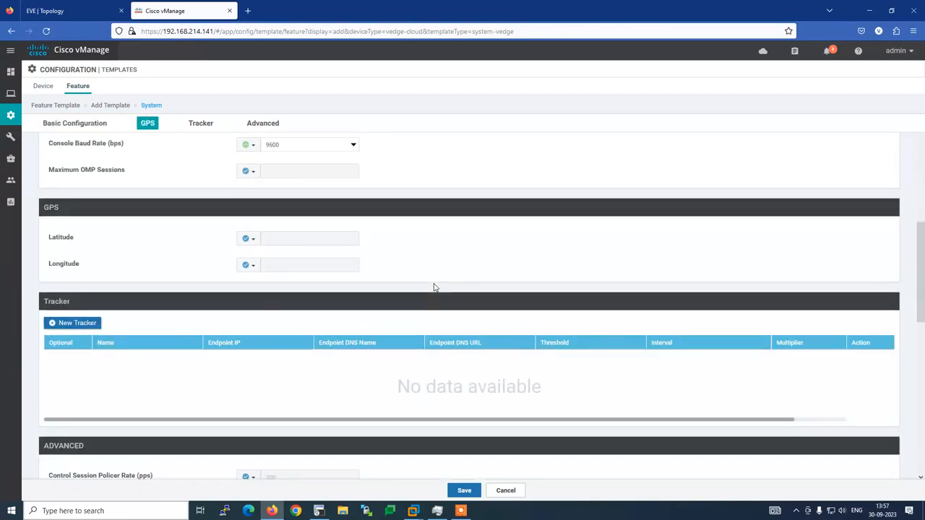
scroll(434, 288, down, 3)
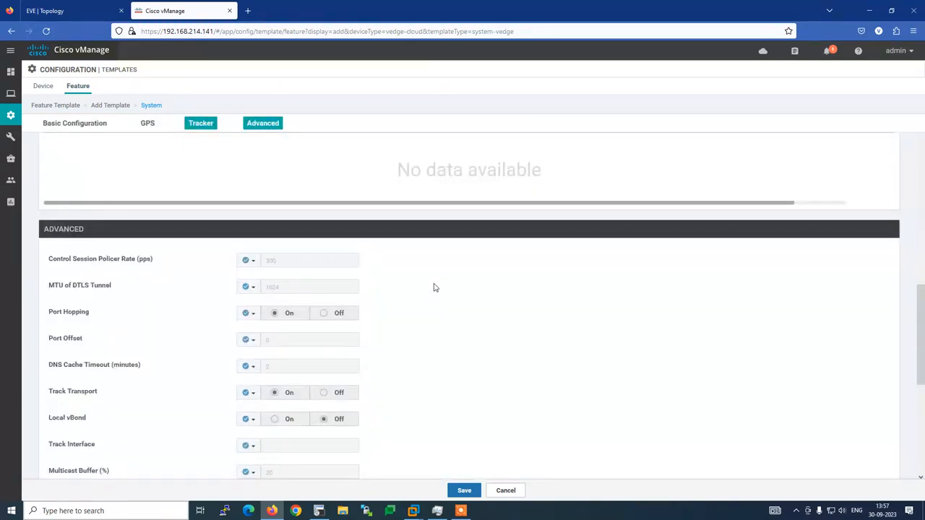
scroll(433, 287, down, 3)
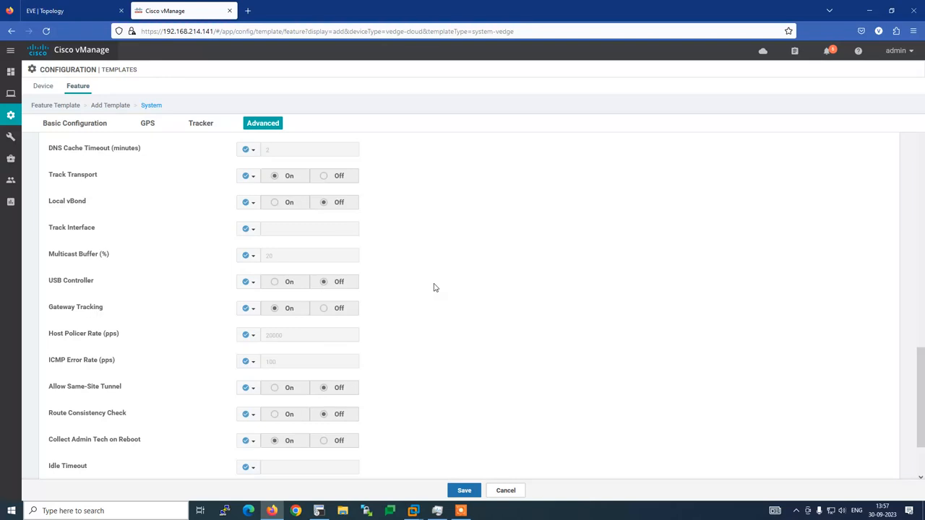
scroll(433, 288, down, 2)
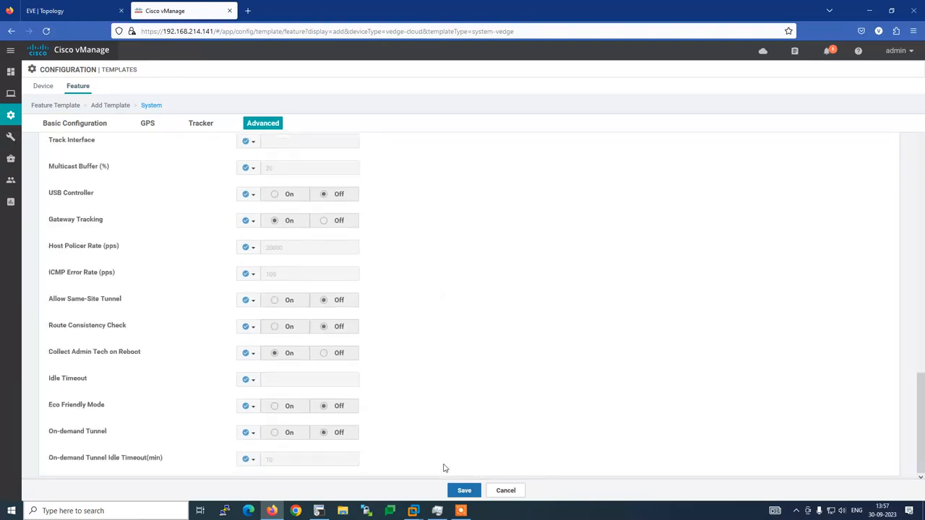
Save the System feature template, glancing at the lab topology diagram.
click(463, 491)
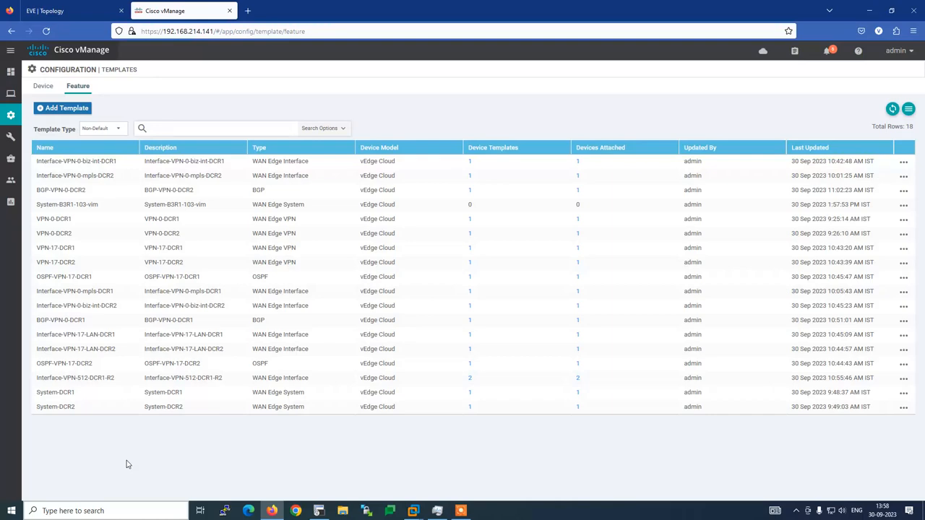
click(29, 10)
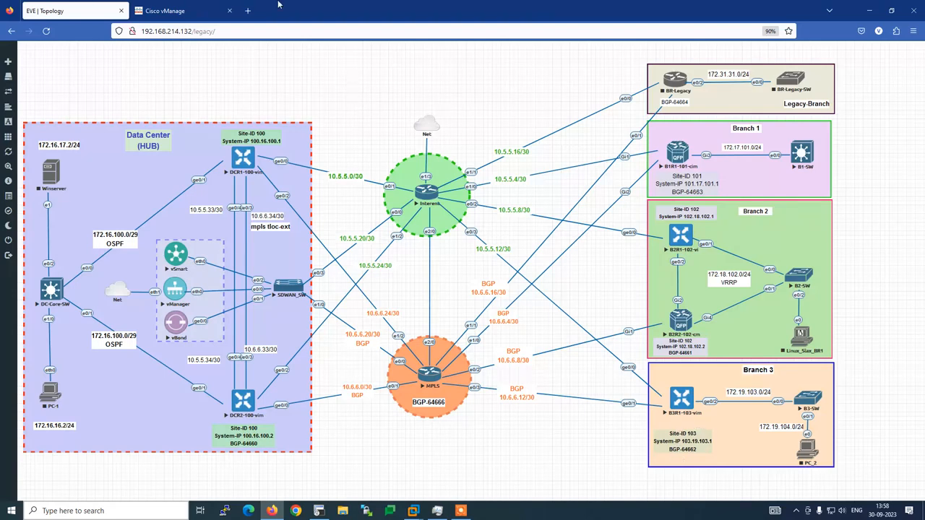
click(185, 8)
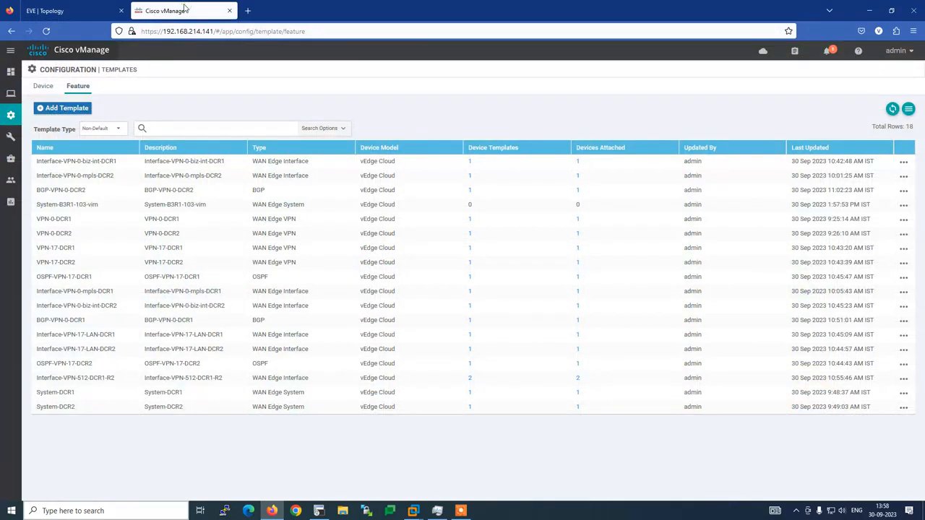
Filter the template list to confirm System-B3R1 exists, clear the filter, then switch to SecureCRT.
click(179, 128)
text(system-)
click(89, 10)
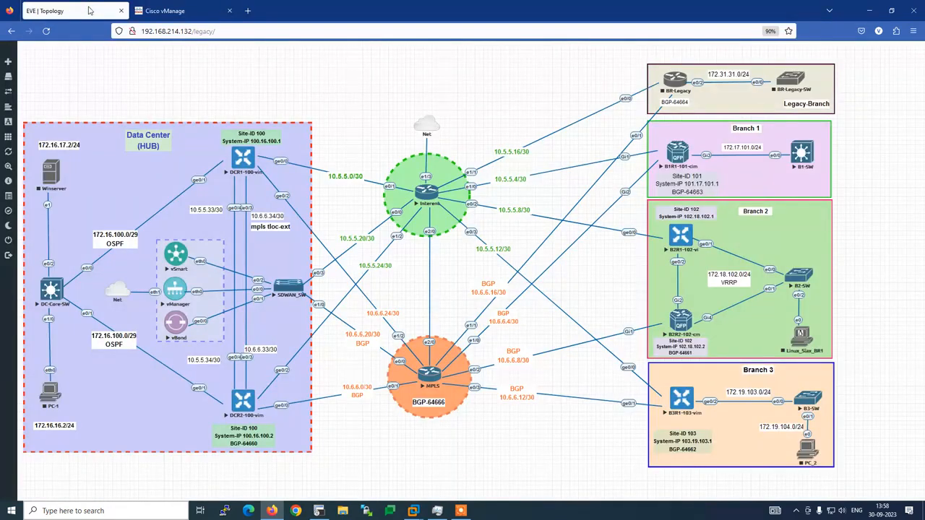
click(176, 10)
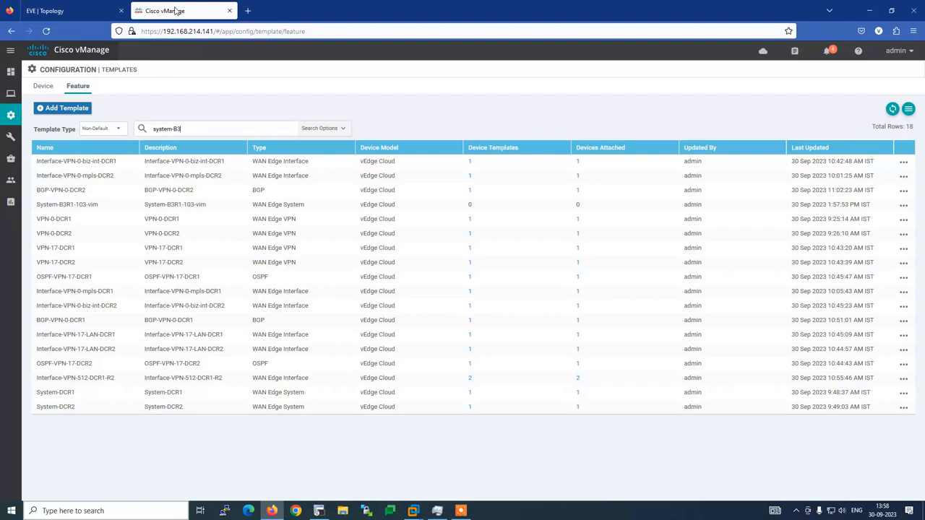
text(R1)
key(Return)
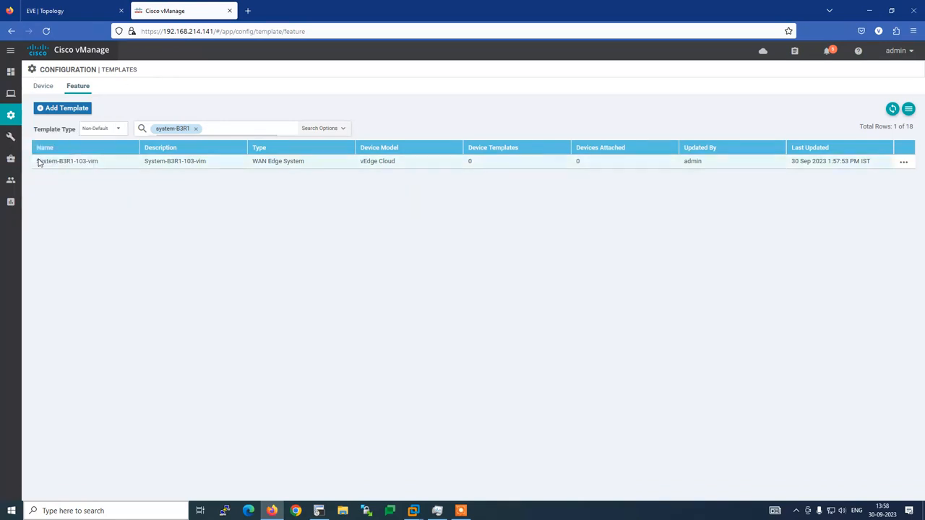
click(195, 129)
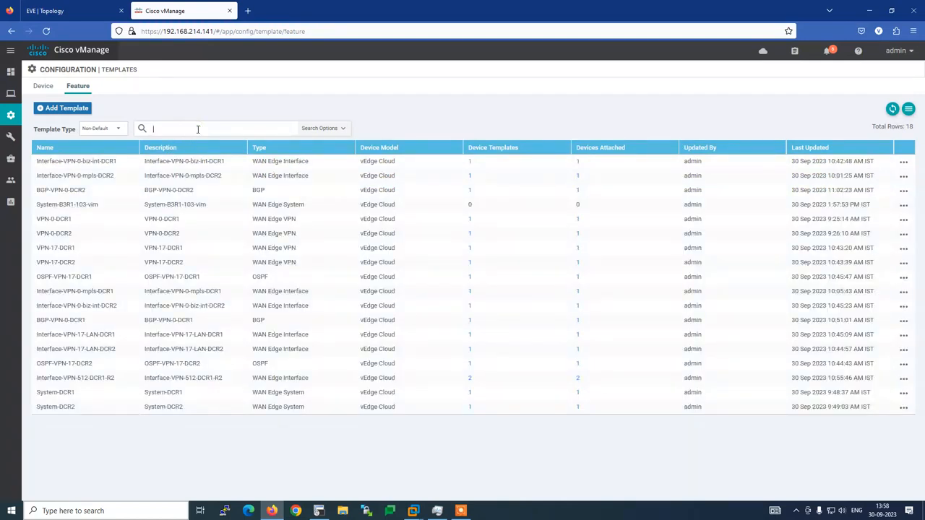
click(319, 511)
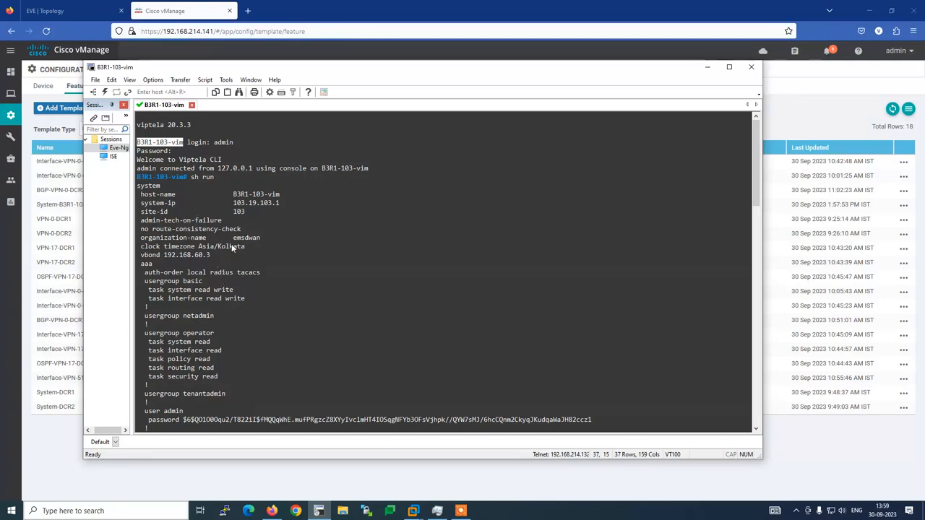
Review the vbond 192.168.60.3 line and VPN 0 / ge0/0 config in SecureCRT, then return to vManage.
drag(243, 241, 149, 239)
drag(210, 255, 141, 262)
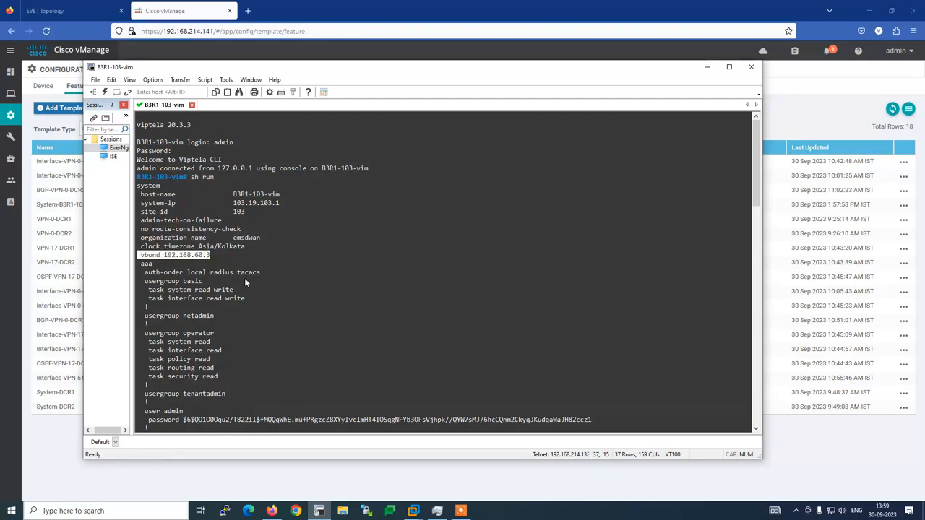
scroll(256, 278, down, 4)
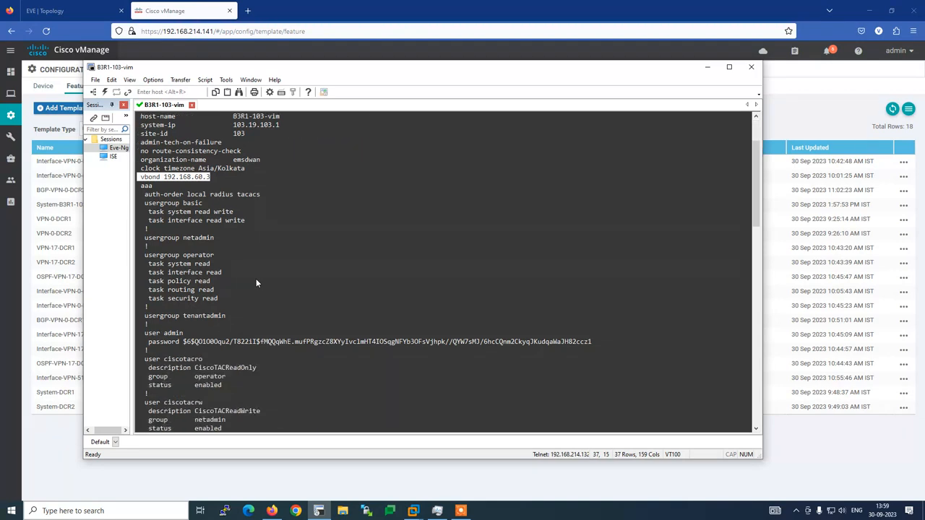
scroll(256, 278, down, 4)
scroll(256, 280, down, 8)
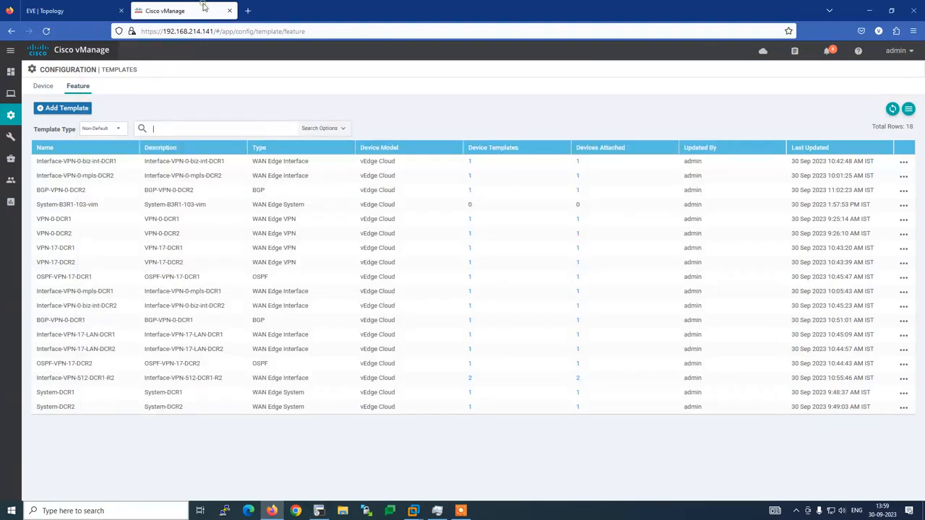
click(65, 217)
click(67, 108)
Pick vEdge Cloud as the device model and open a new VPN template.
click(109, 151)
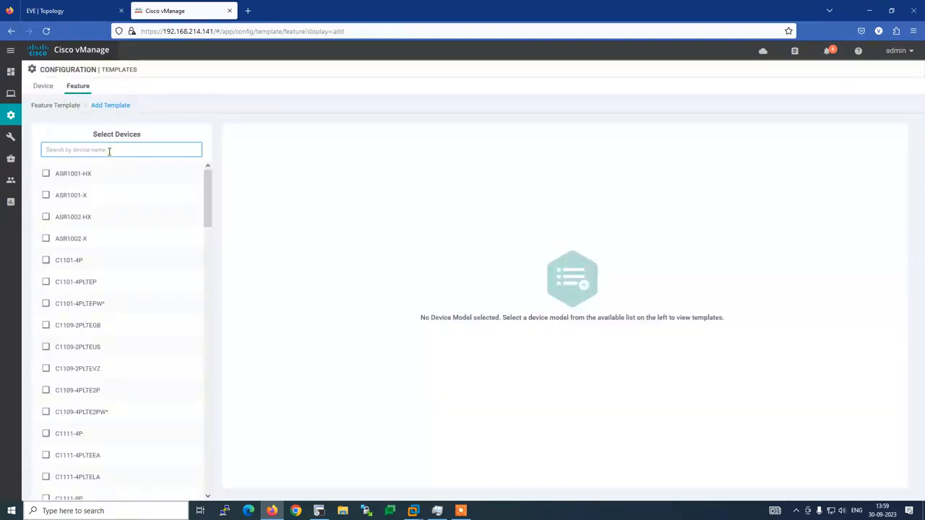
text(ve)
click(92, 332)
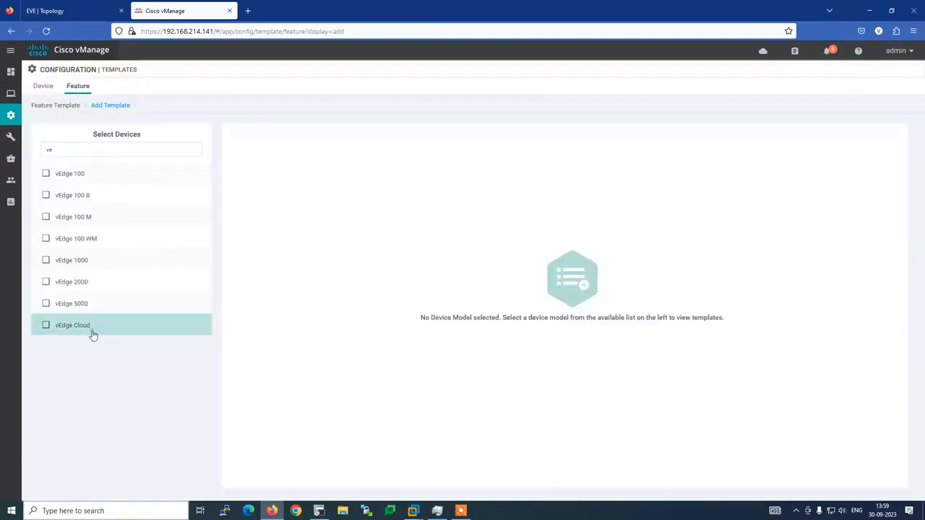
click(568, 354)
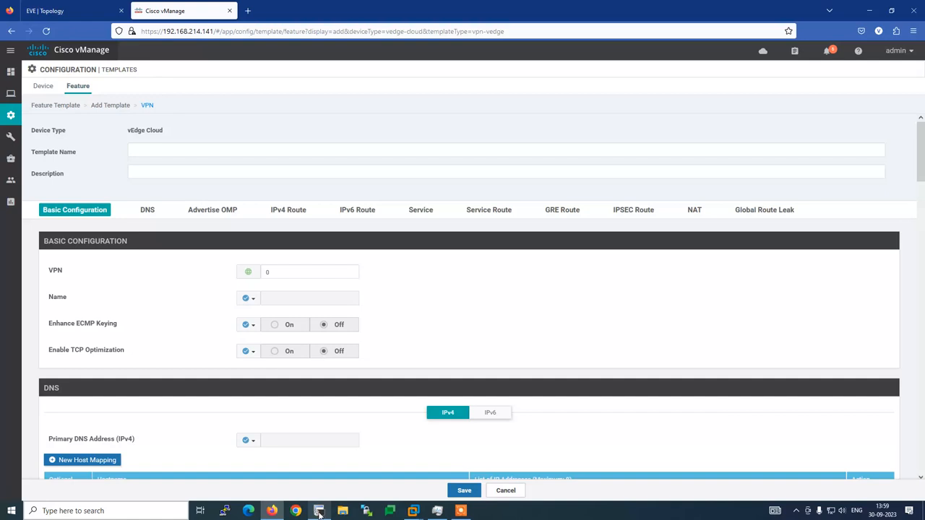
Check the router's hostname in the SecureCRT prompt, then return to the VPN form.
click(319, 510)
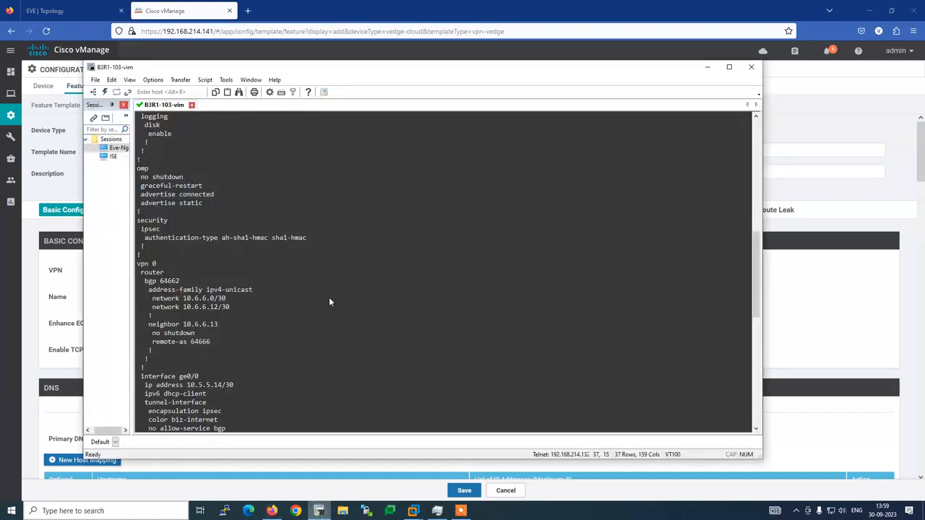
scroll(236, 347, up, 10)
scroll(239, 341, up, 1)
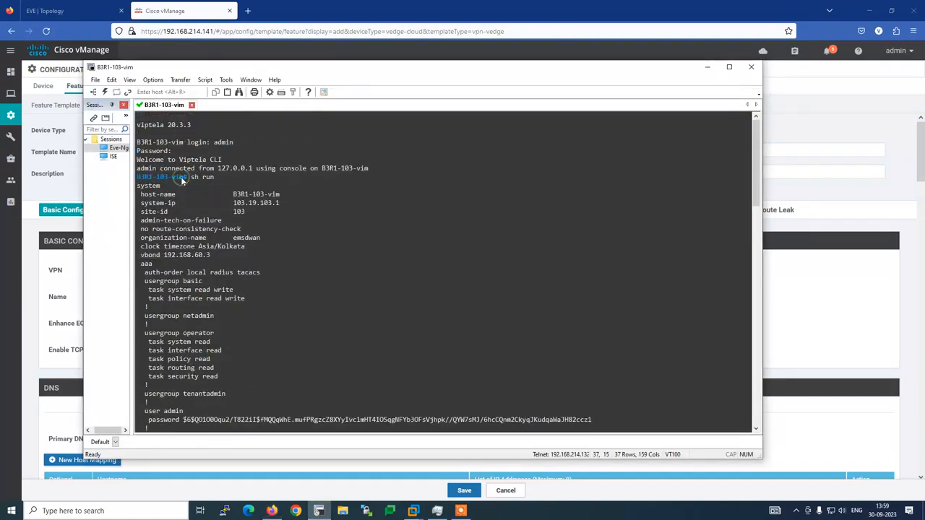
drag(186, 177, 145, 180)
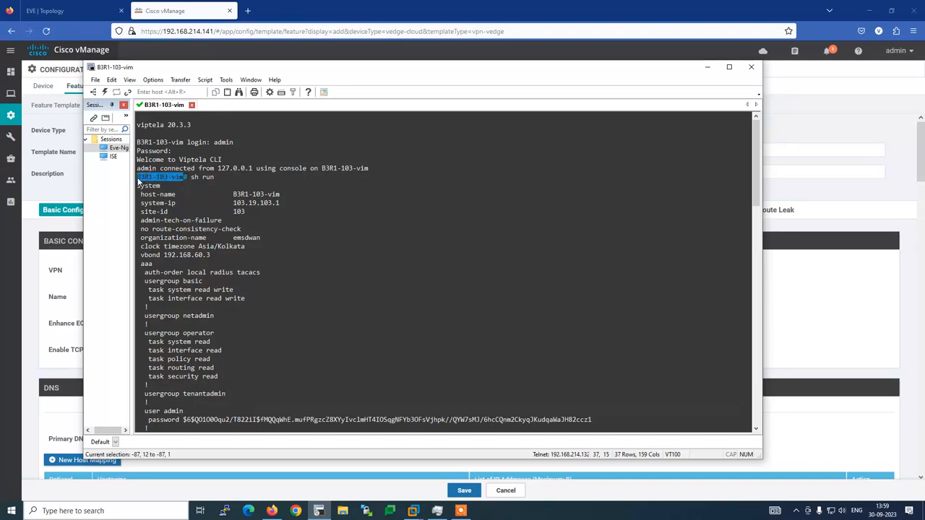
click(169, 7)
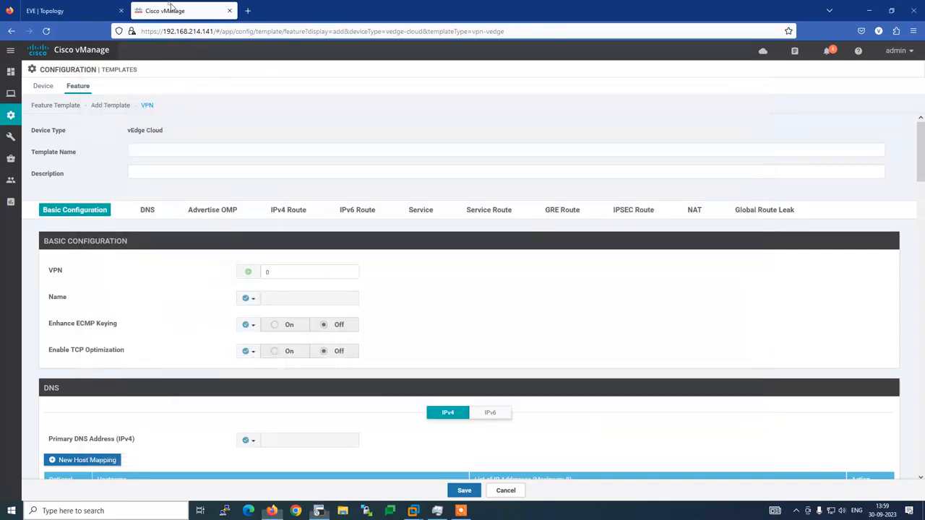
Enter VPN-0-B3R1 as the template name and paste it into Description.
click(132, 171)
click(142, 150)
text(VPN-0)
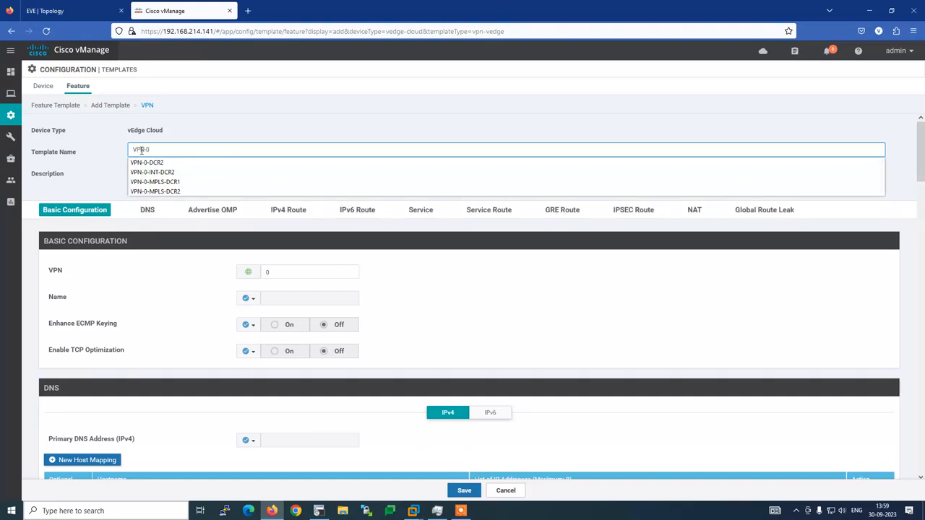
text(-B3R1-103-)
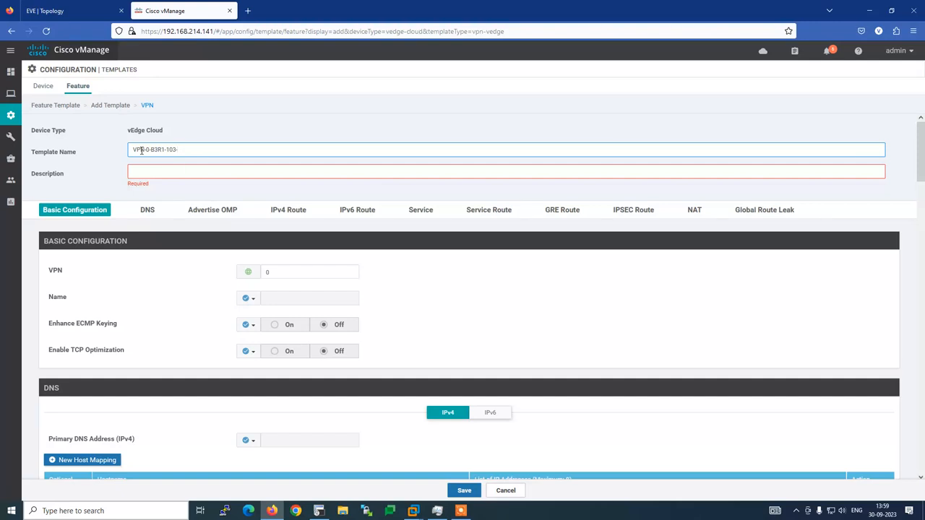
key(BackSpace)
key(BackSpace)
key(BackSpace)
key(BackSpace)
drag(166, 154, 103, 149)
key(ctrl+c)
click(141, 173)
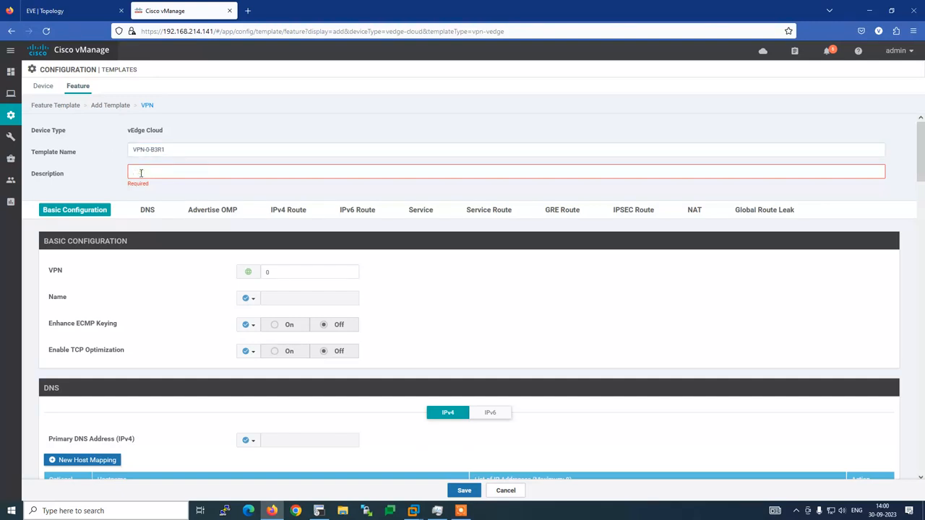
key(ctrl+v)
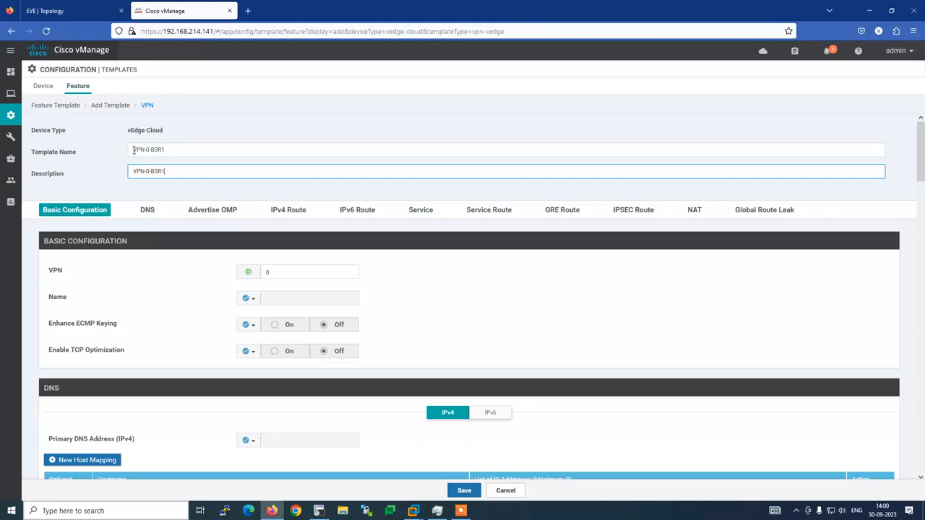
Highlight the VPN-0 and B3R1 parts of the template name to explain them.
drag(133, 150, 148, 150)
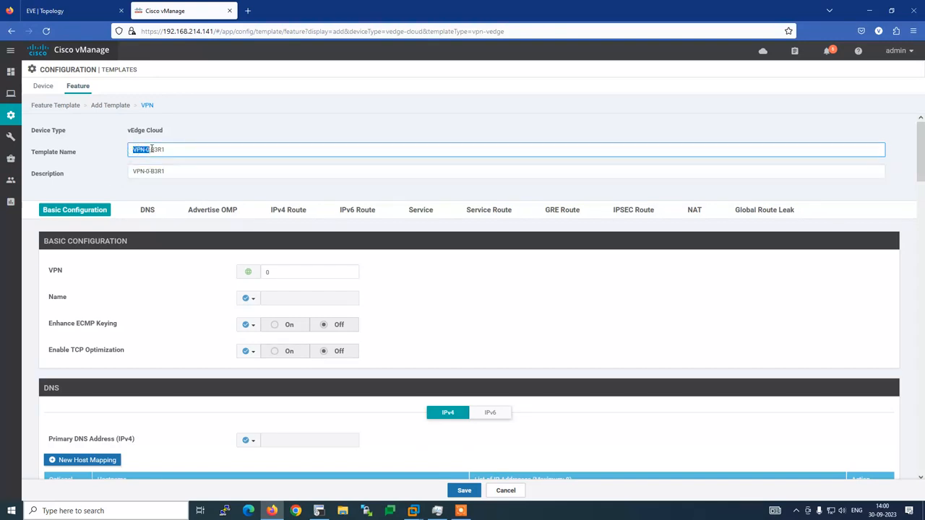
drag(152, 150, 167, 149)
click(102, 172)
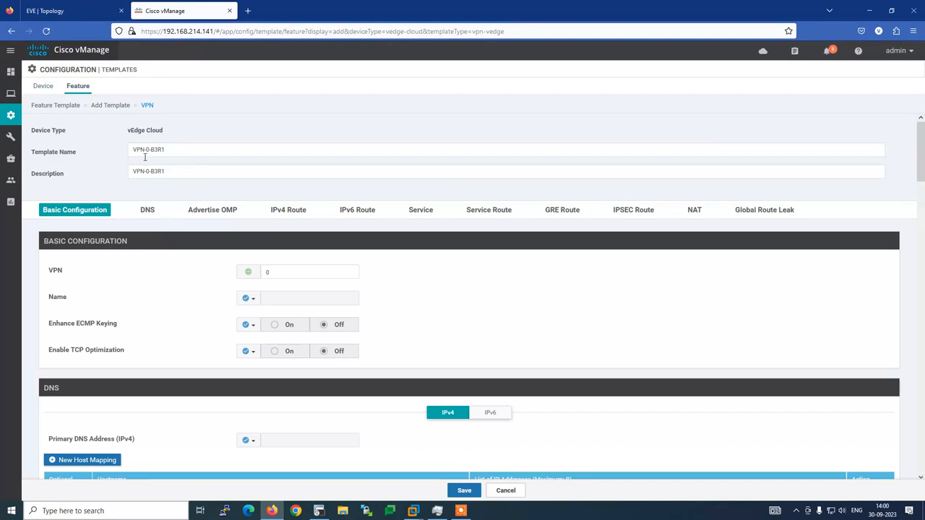
drag(150, 150, 123, 153)
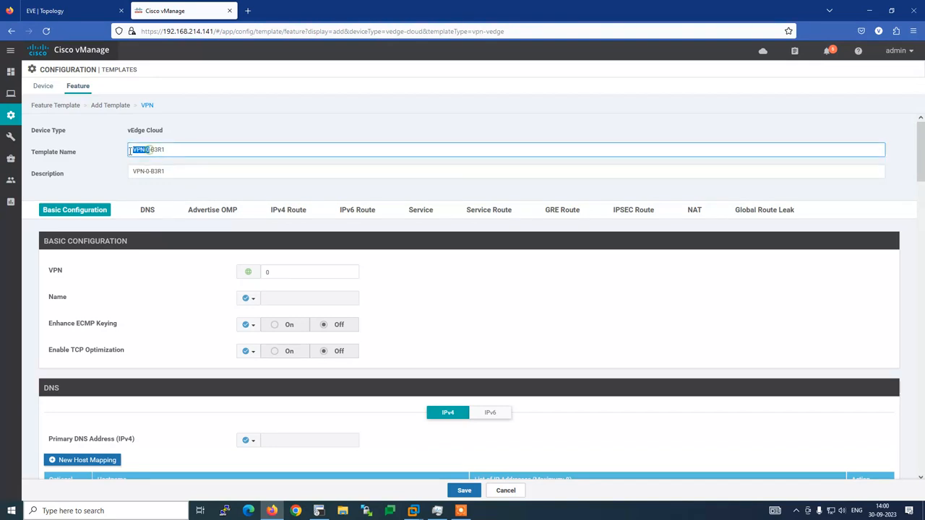
click(95, 162)
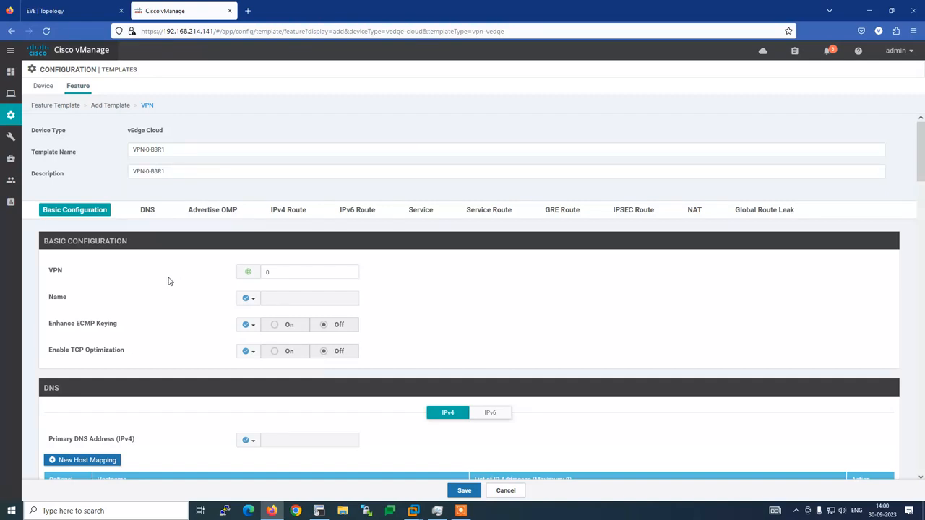
Jump to the IPv4 Route section, then view the EVE lab topology diagram.
scroll(157, 292, down, 1)
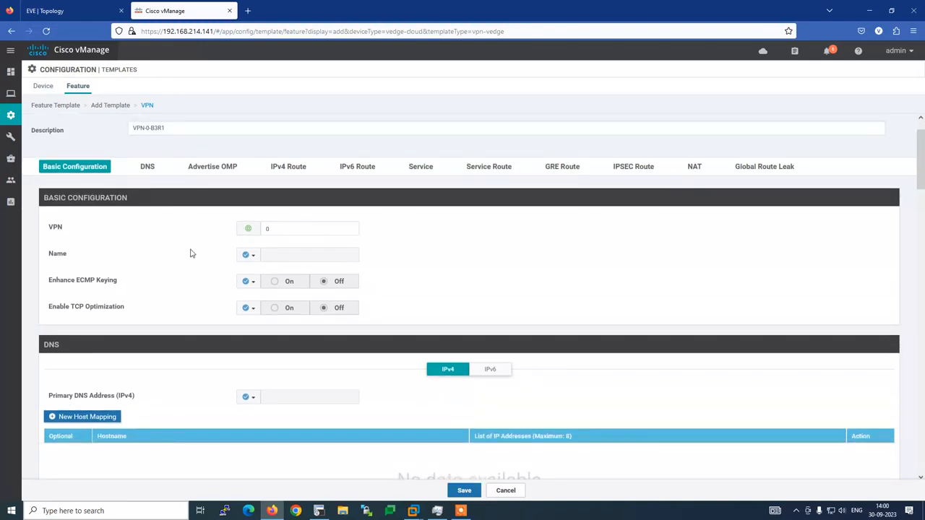
scroll(190, 253, down, 2)
scroll(219, 221, up, 1)
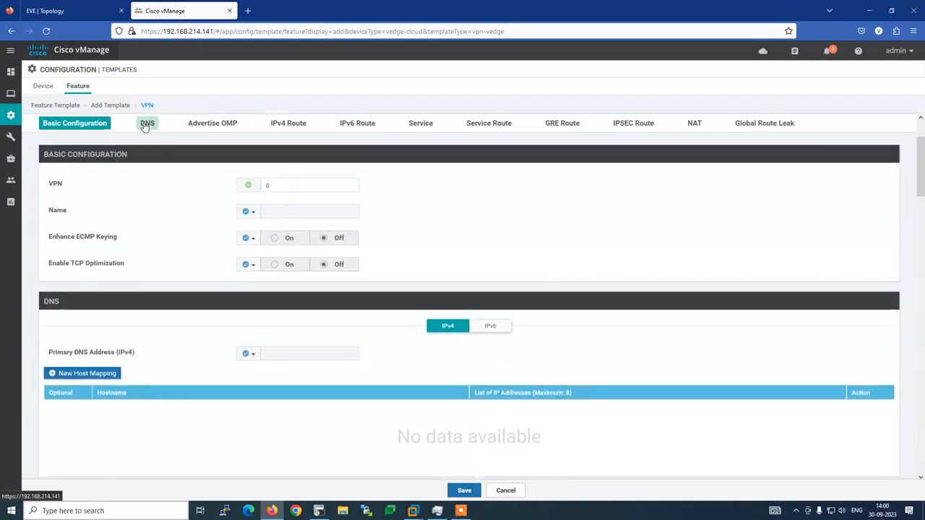
click(292, 126)
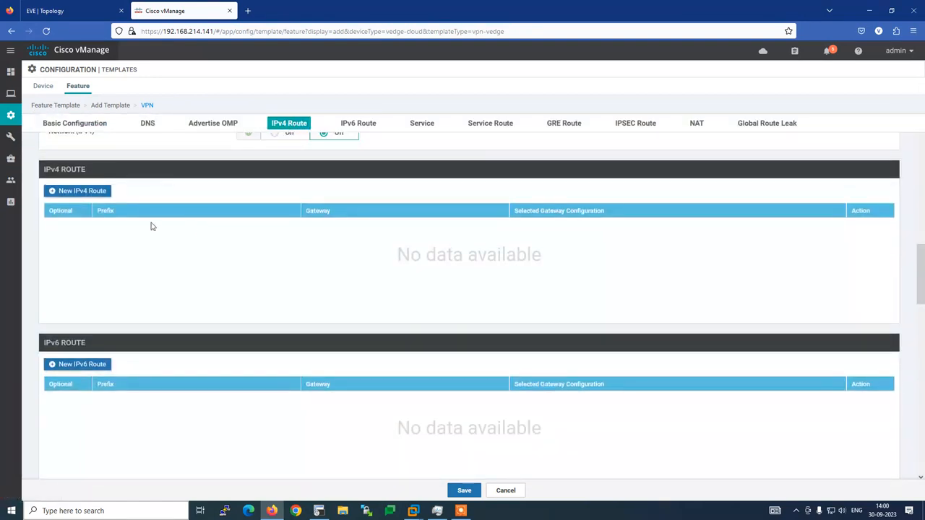
click(90, 18)
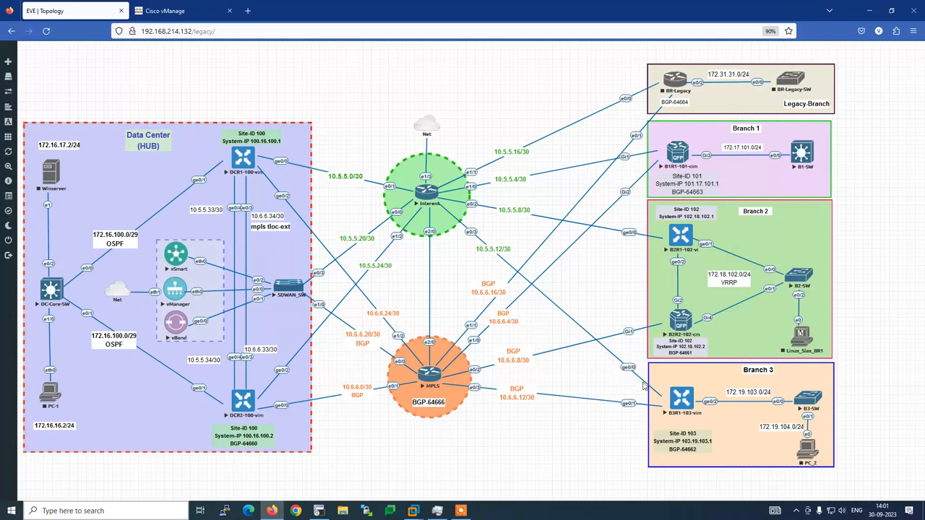
Start a new IPv4 route with prefix 0.0.0.0/0 and add a next-hop row.
click(173, 11)
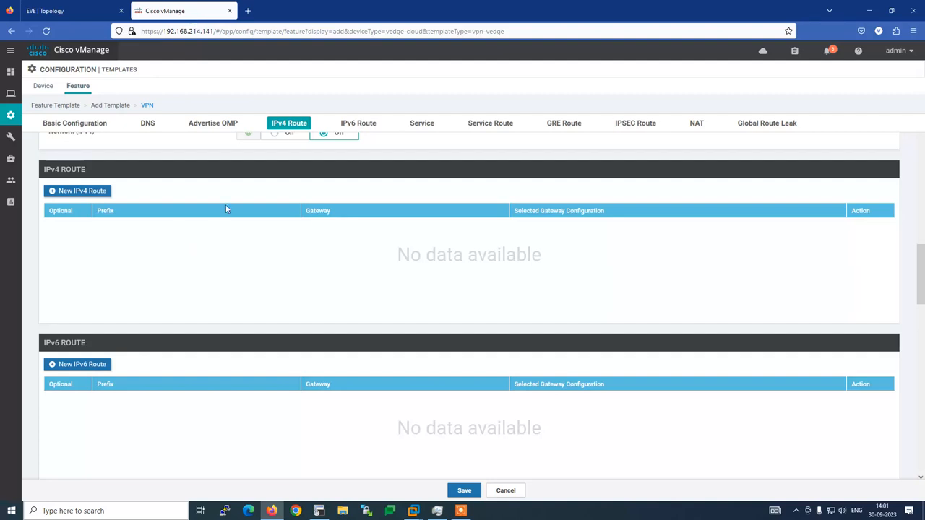
click(84, 191)
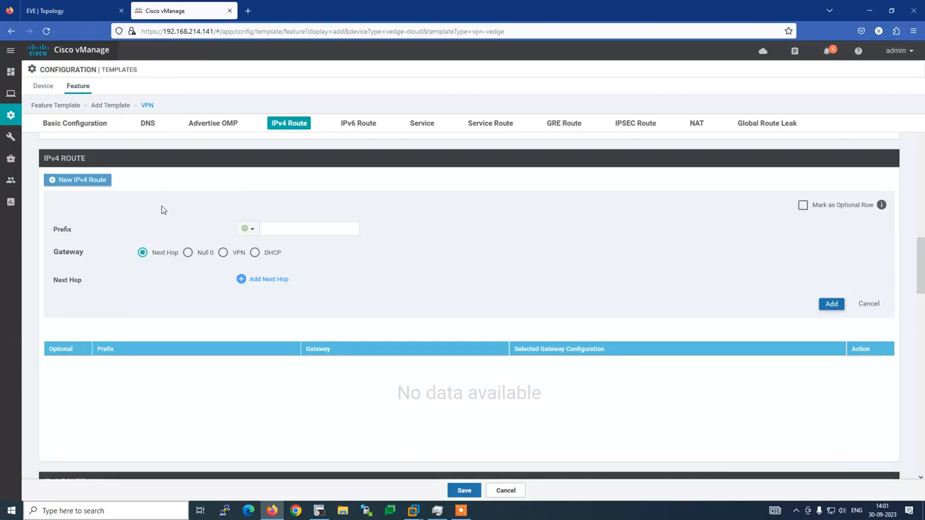
click(281, 229)
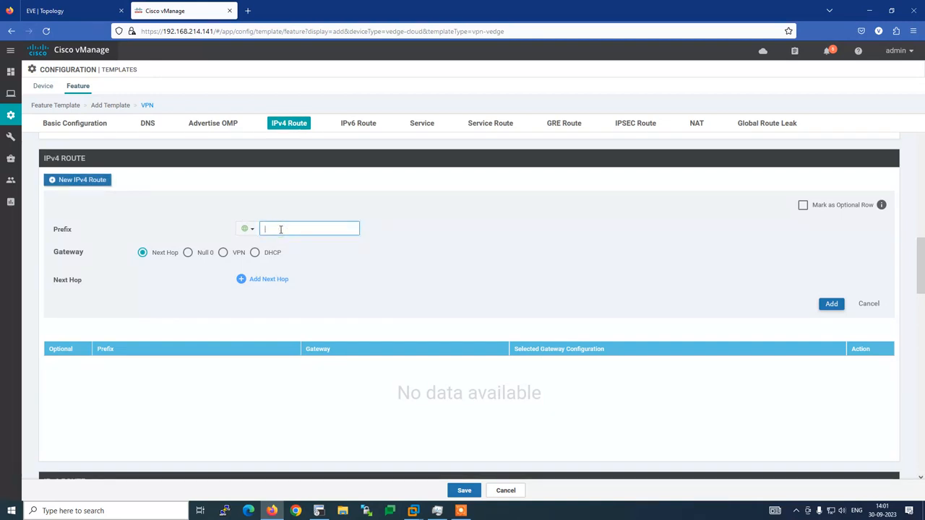
text(0.0.0.0)
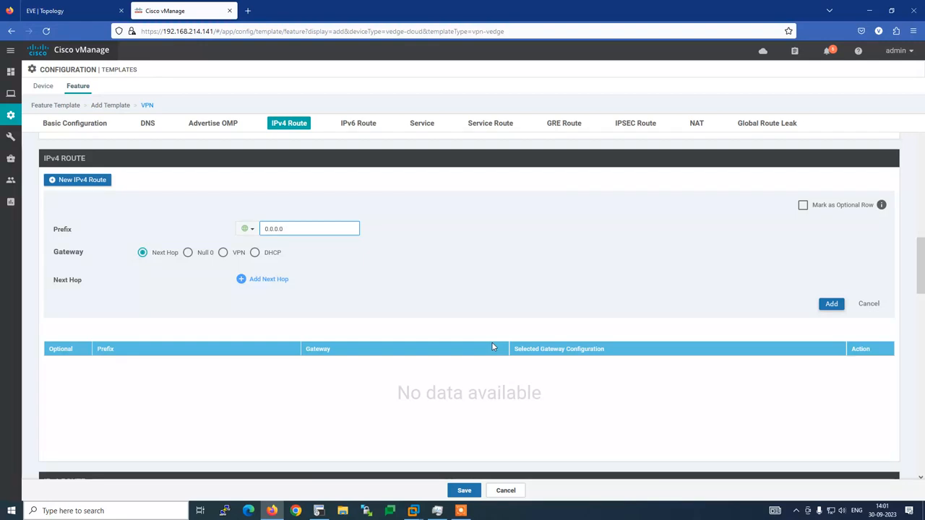
text(/0)
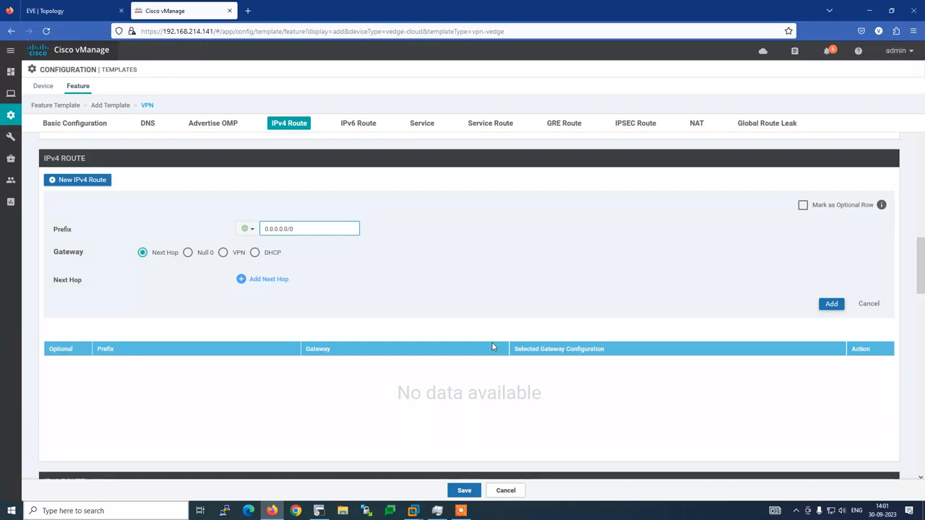
click(272, 279)
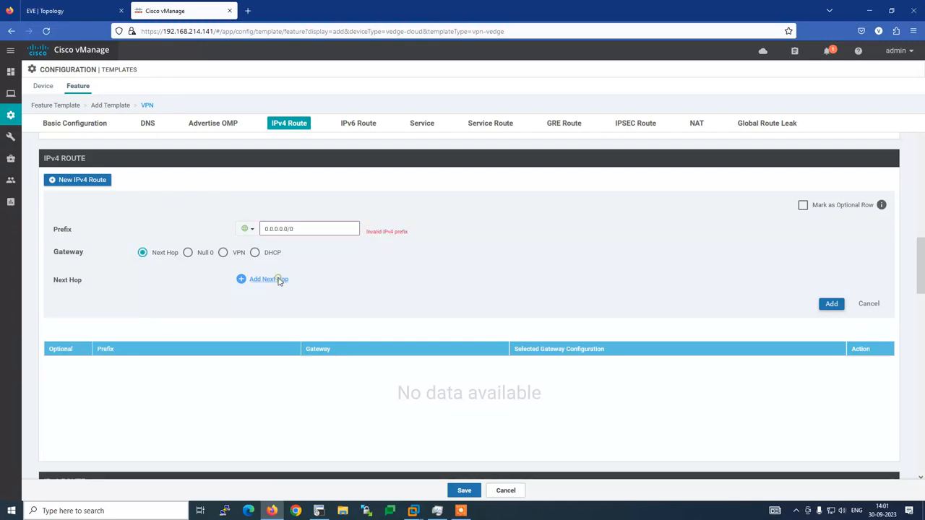
click(468, 311)
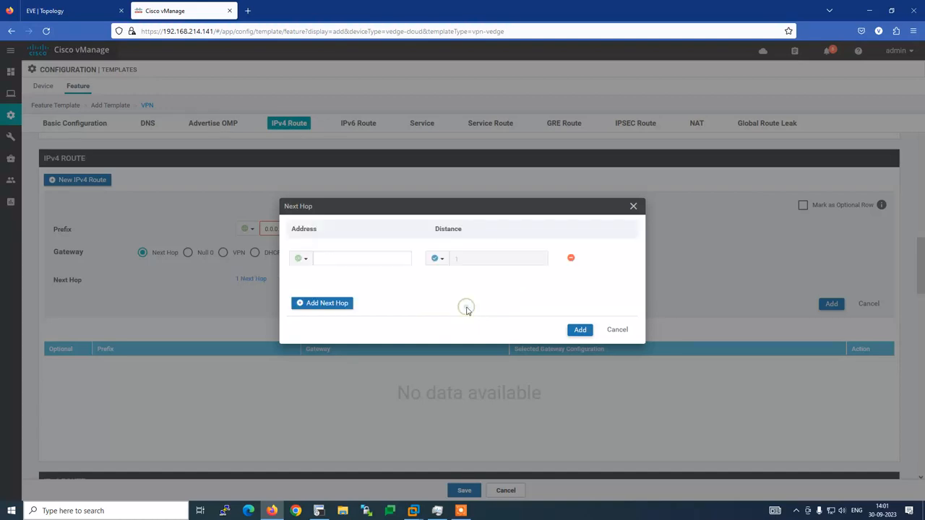
click(343, 260)
Enter the next-hop address from the topology, re-enter 0.0.0.0/0, add the route and save.
click(73, 11)
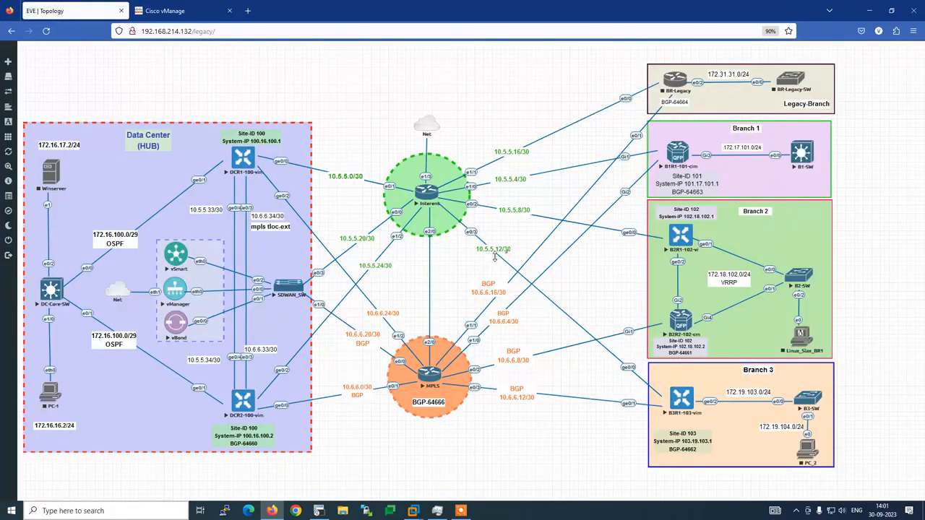
click(196, 6)
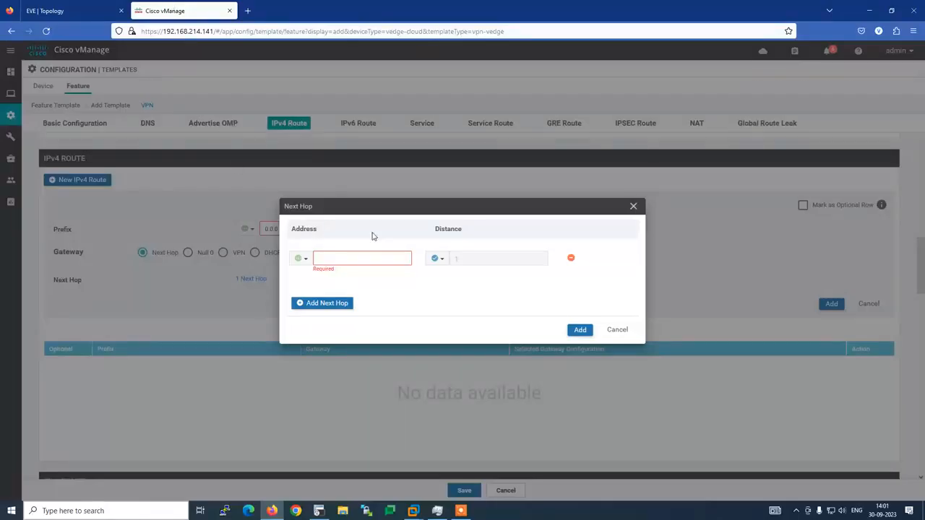
text(10.5.5.13)
click(579, 330)
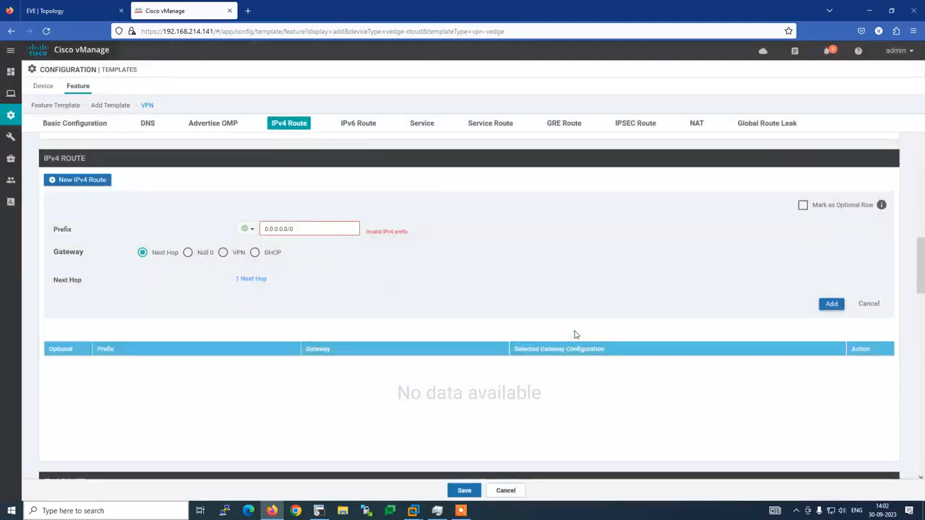
click(833, 304)
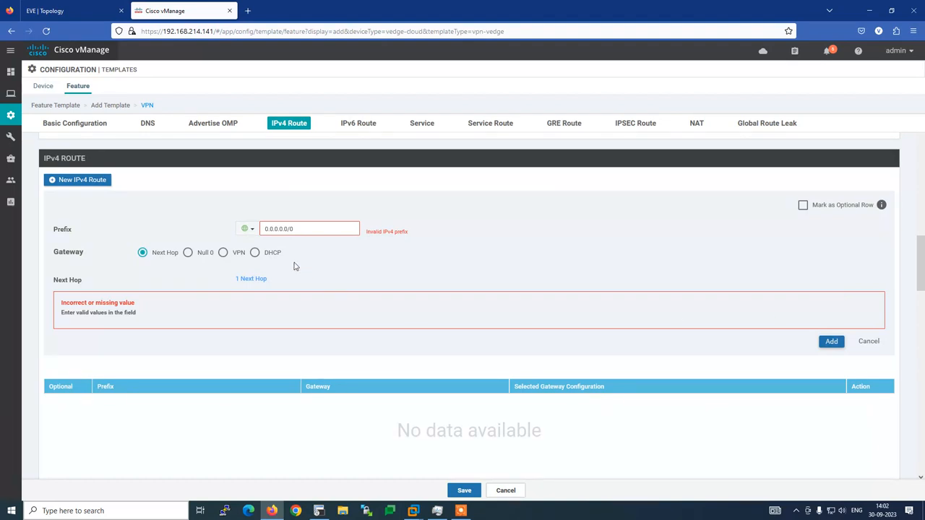
click(303, 227)
key(BackSpace)
key(BackSpace)
key(BackSpace)
key(BackSpace)
key(BackSpace)
key(BackSpace)
key(BackSpace)
key(BackSpace)
text(0.0.0.)
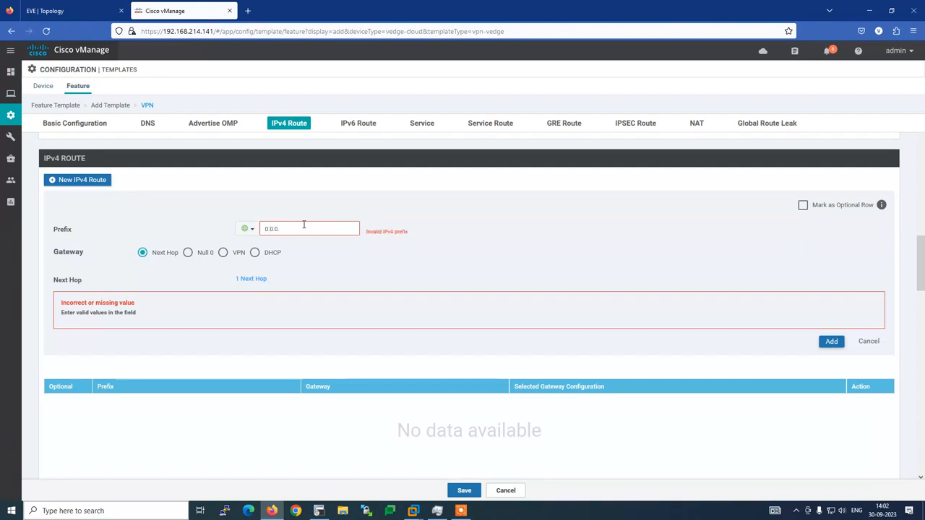
text(0/0)
click(831, 341)
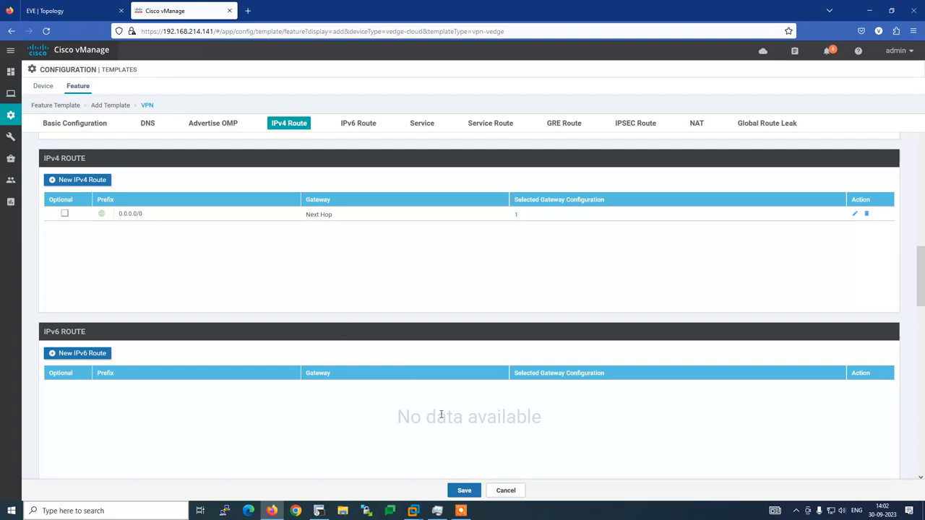
click(464, 490)
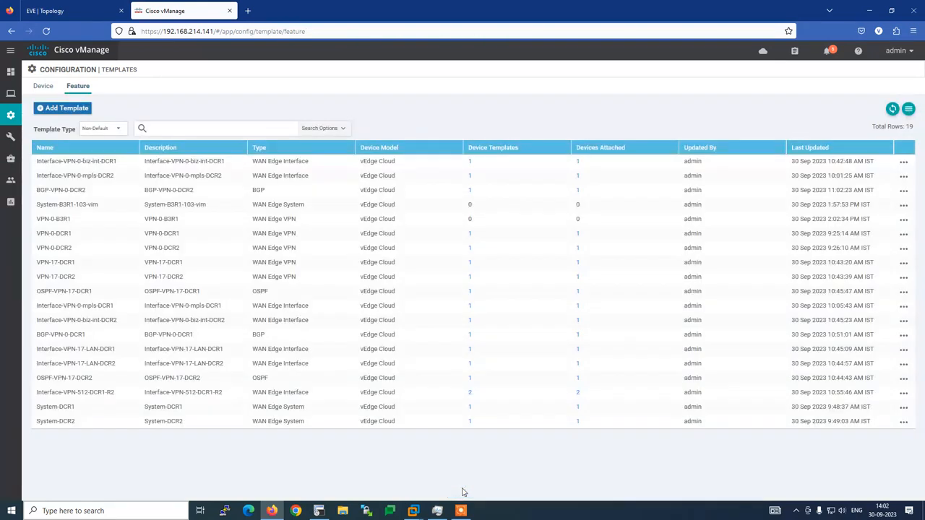
click(319, 511)
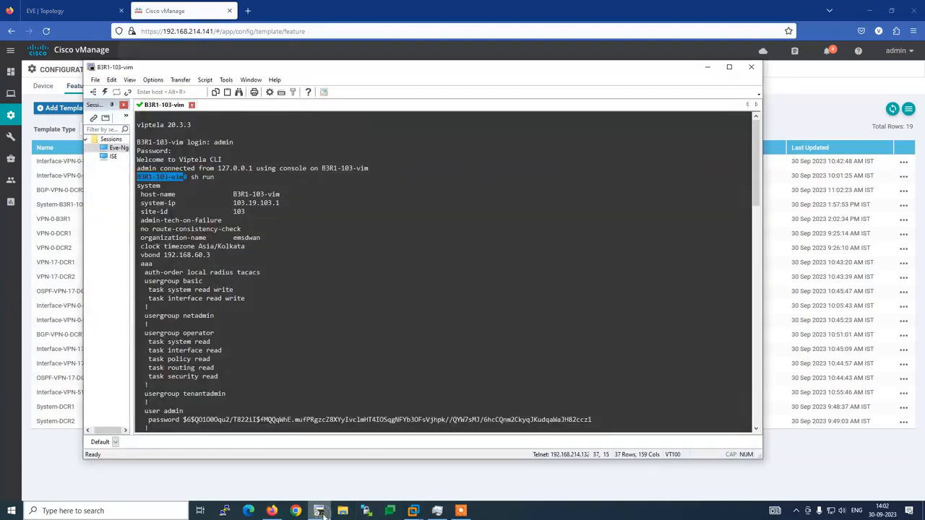
scroll(259, 310, down, 15)
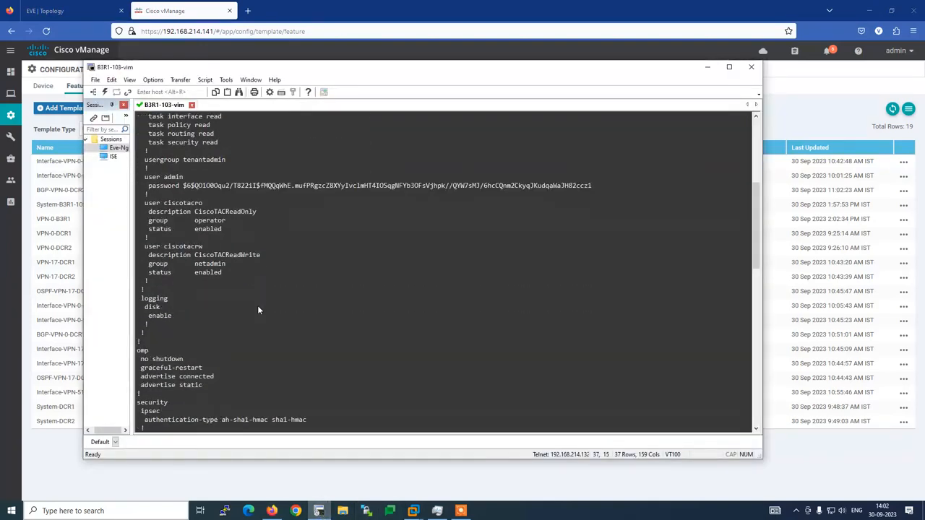
scroll(179, 267, down, 4)
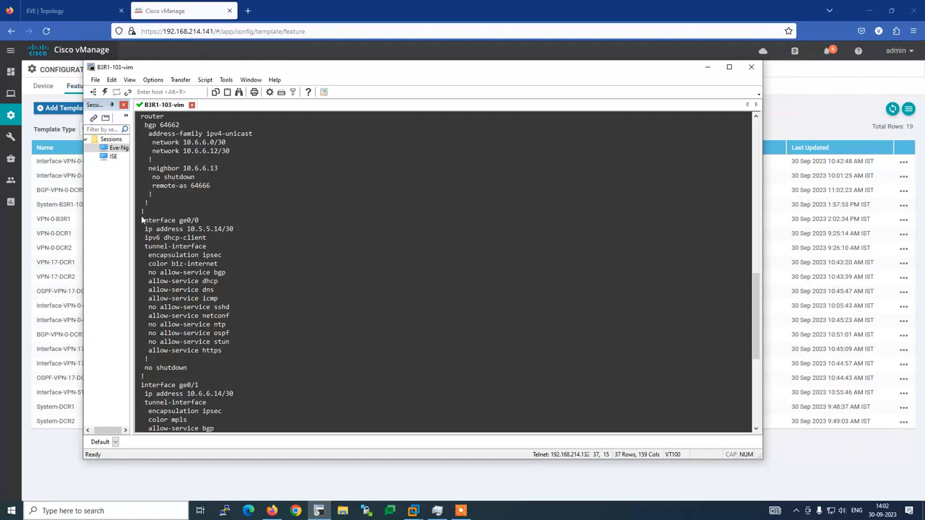
drag(143, 222, 204, 228)
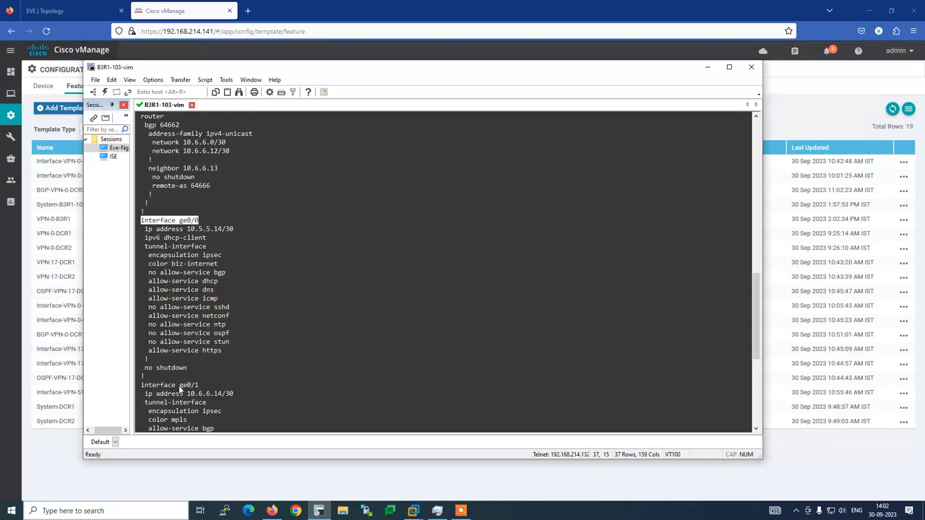
scroll(217, 393, up, 3)
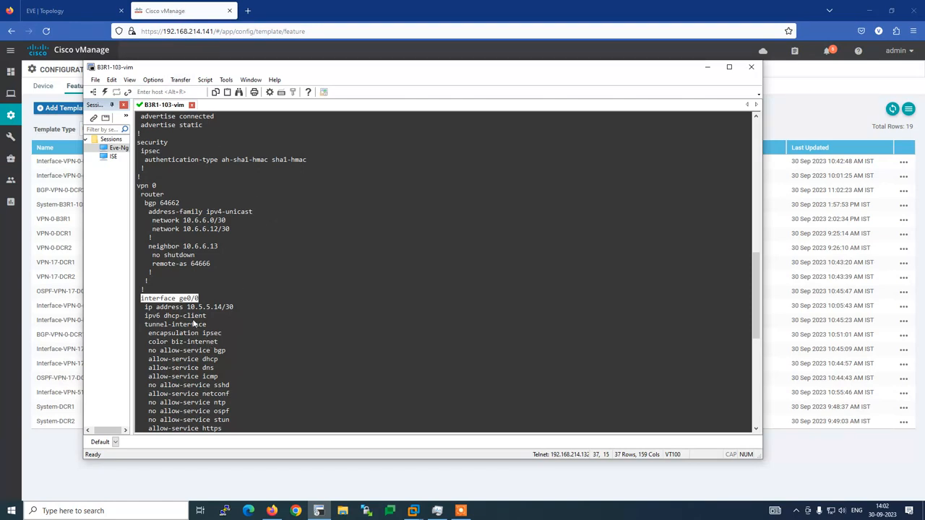
click(186, 11)
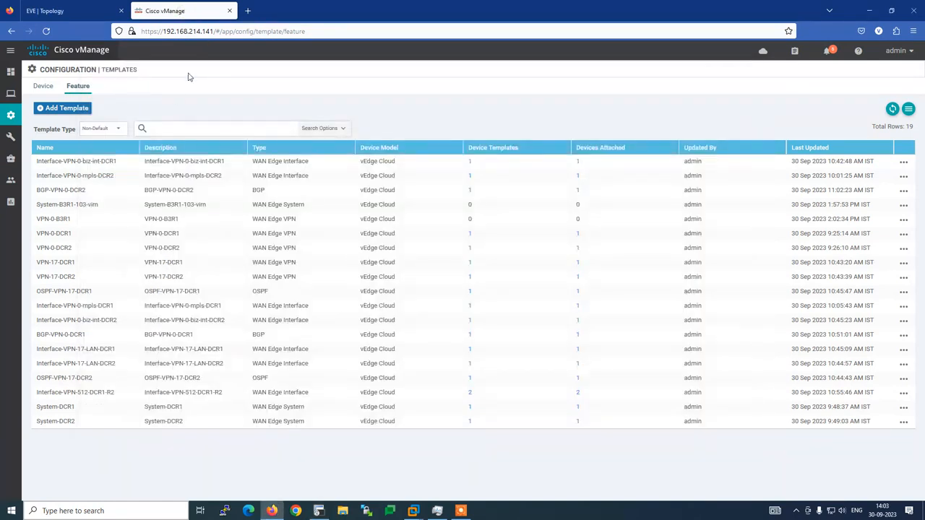
Choose the vEdge Cloud device model and open a blank VPN Interface Ethernet template.
click(62, 108)
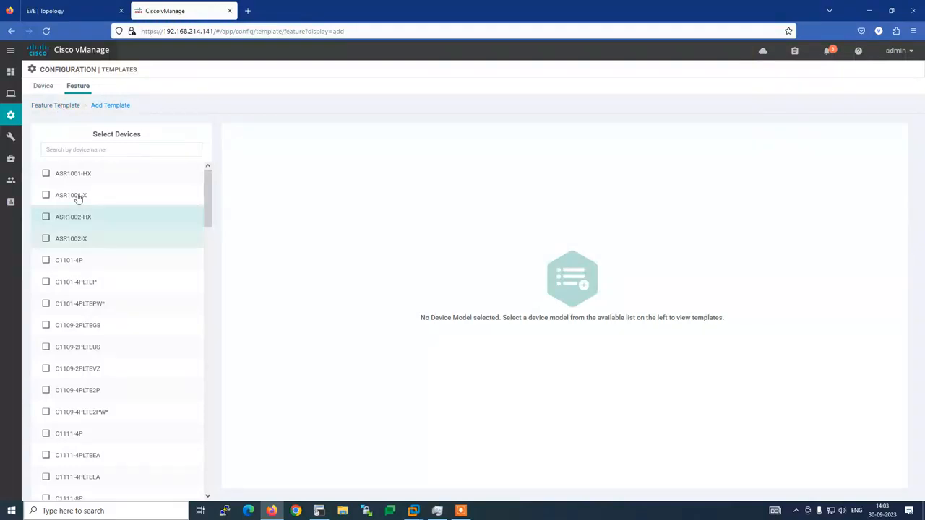
click(80, 148)
text(ve)
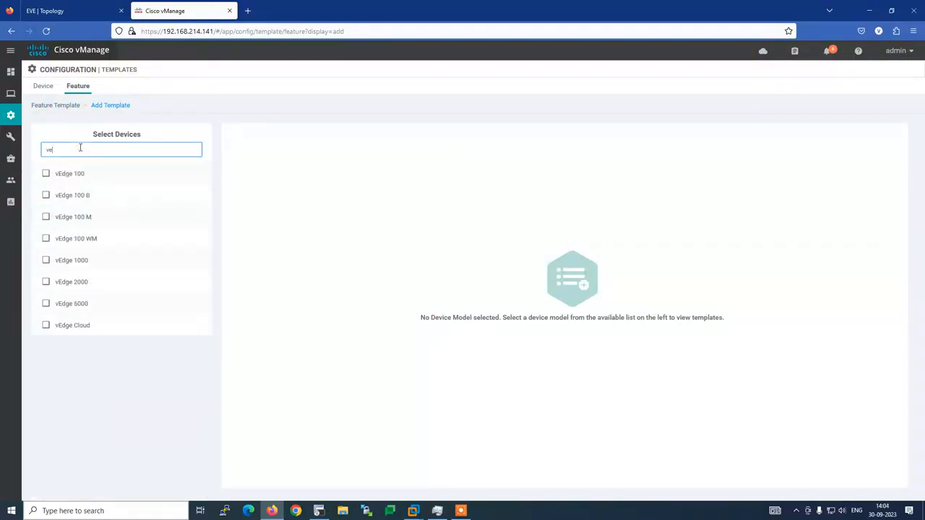
click(67, 323)
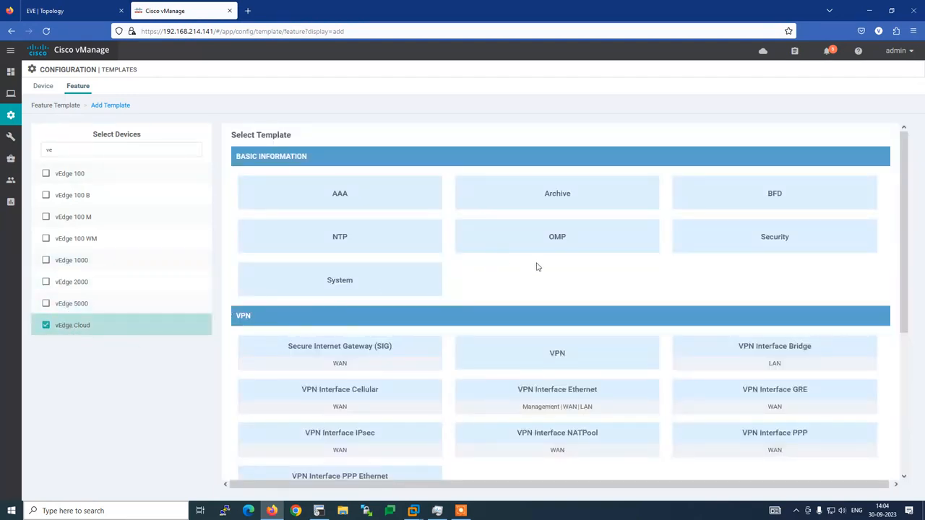
scroll(537, 266, down, 2)
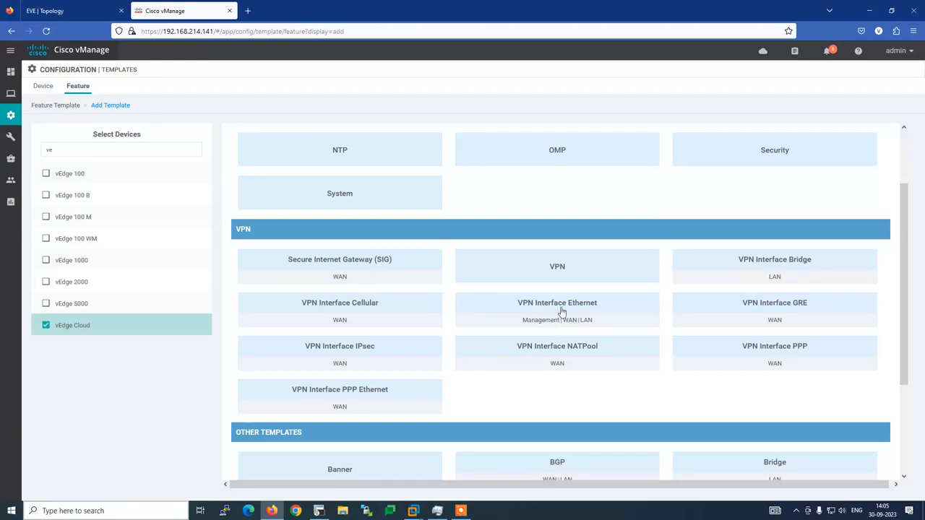
click(569, 305)
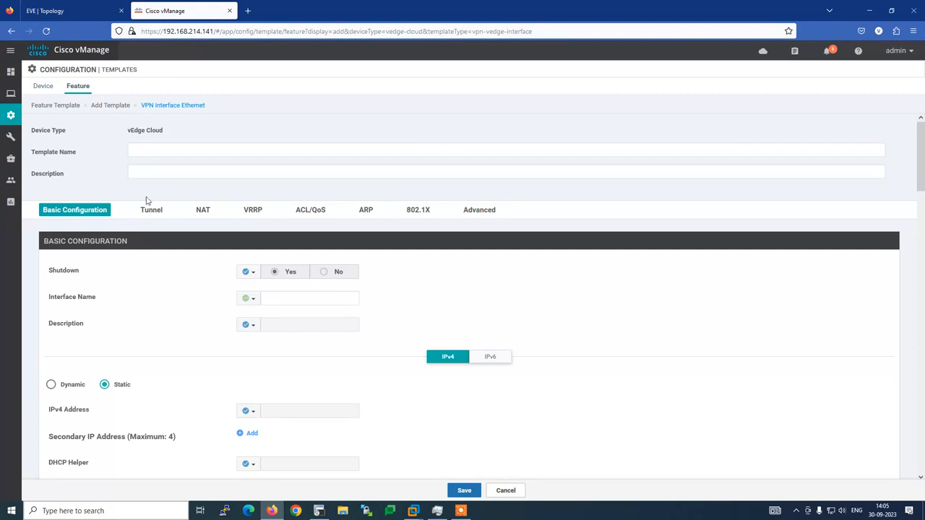
Name the interface template Interface-VPN-0-B3R1 by editing a suggested template name.
click(142, 151)
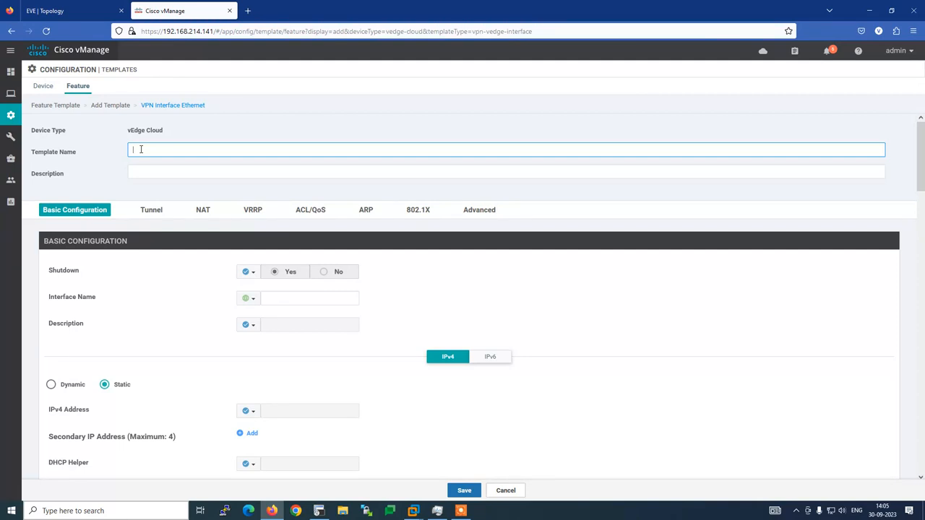
text(IN)
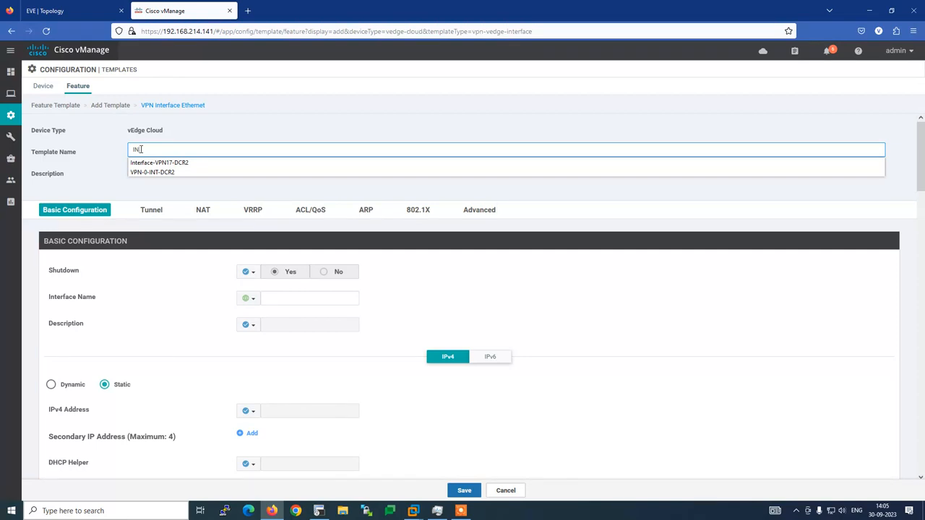
key(Down)
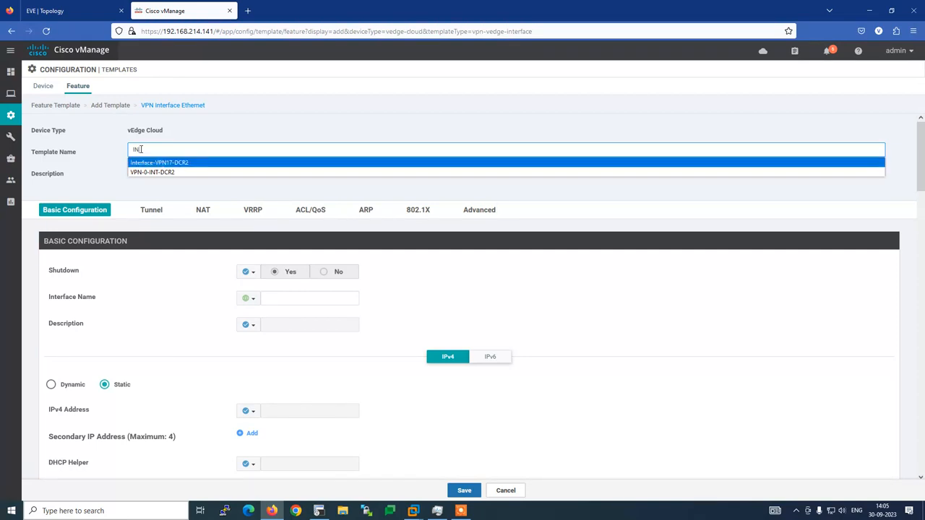
key(Return)
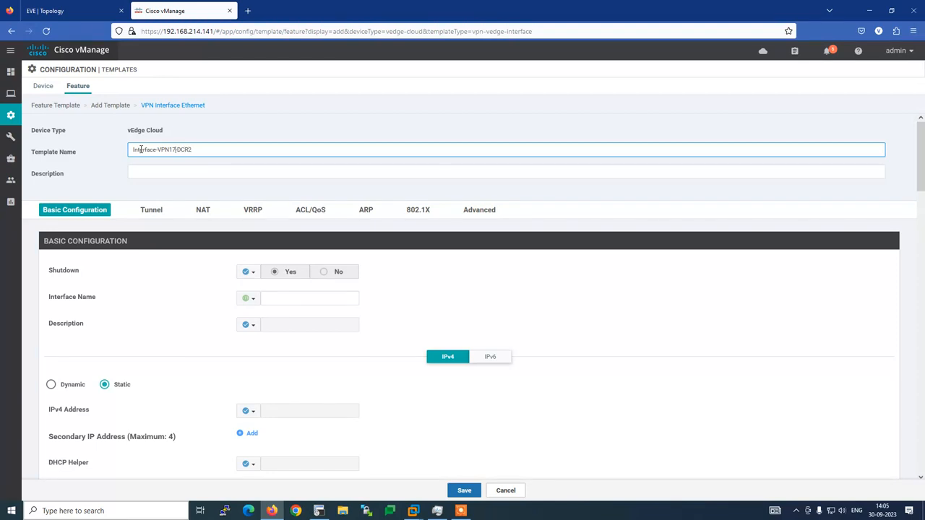
key(BackSpace)
key(BackSpace)
key(Right)
text(0)
key(BackSpace)
key(BackSpace)
key(alt+Tab)
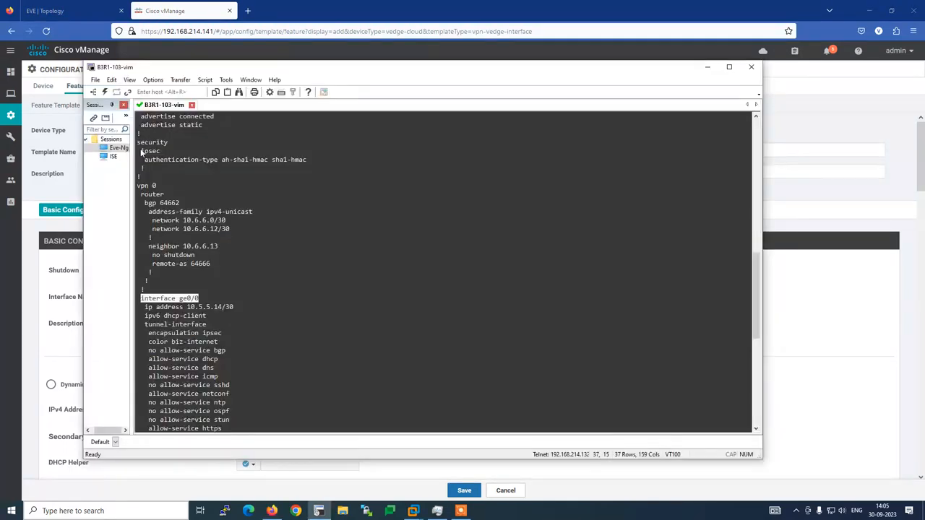
click(67, 7)
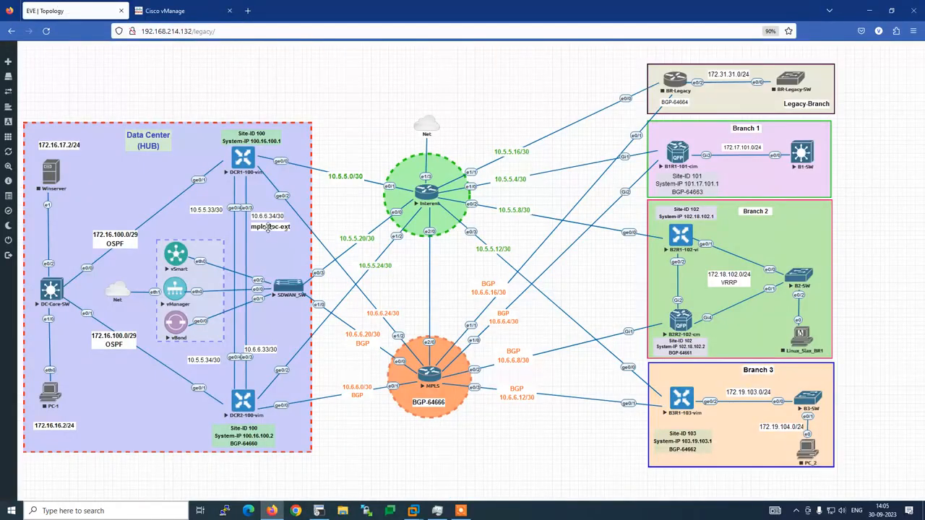
click(169, 11)
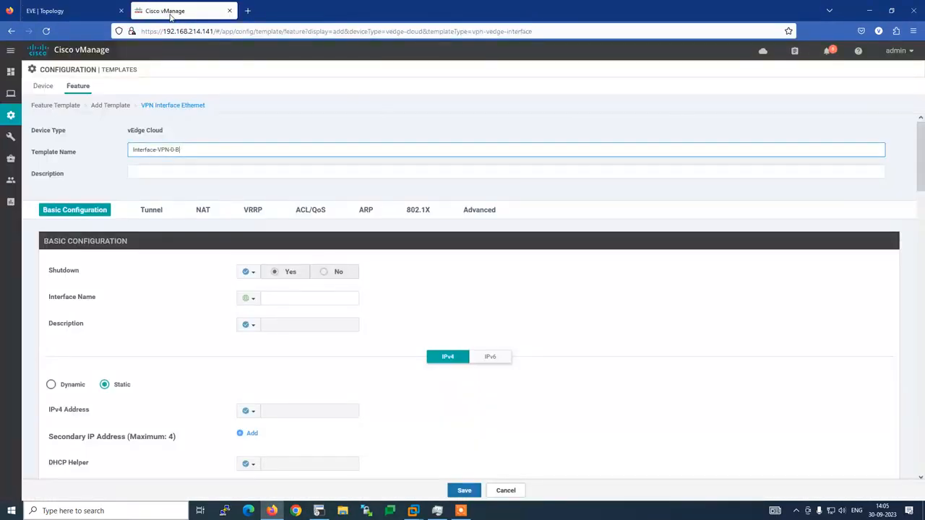
text(3R1)
Copy the name Interface-VPN-0-B3R1 and paste it into the Description field.
drag(131, 150, 156, 150)
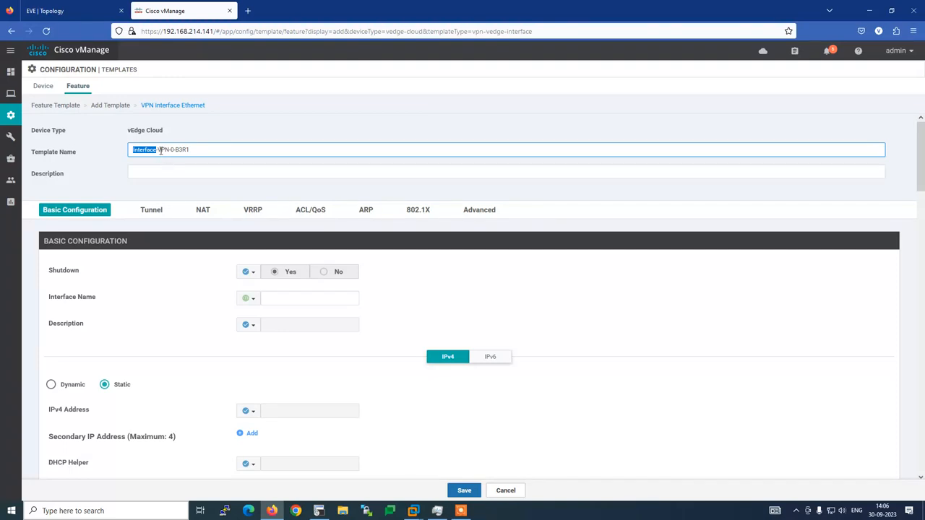
drag(159, 149, 113, 151)
key(ctrl+c)
click(141, 174)
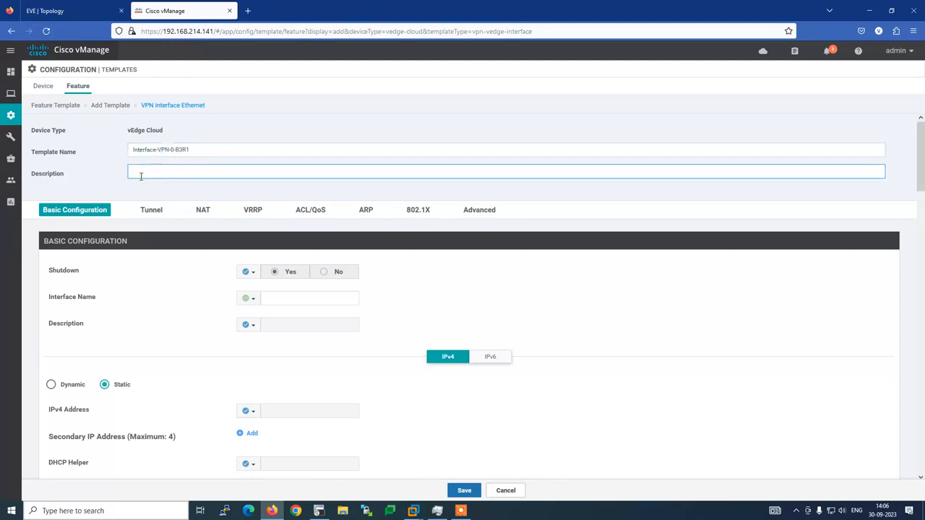
key(ctrl+v)
Set Shutdown globally to No and the global Interface Name to ge0/0.
click(254, 274)
click(256, 288)
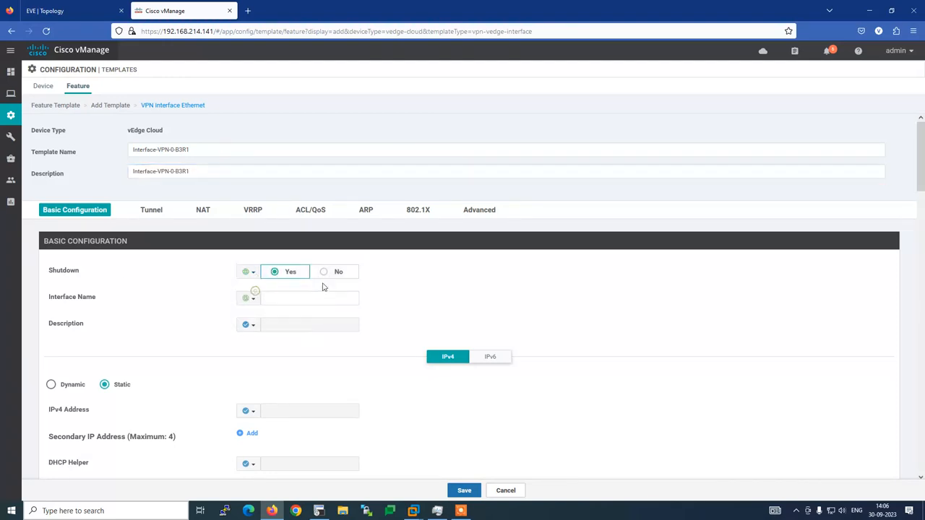
click(325, 275)
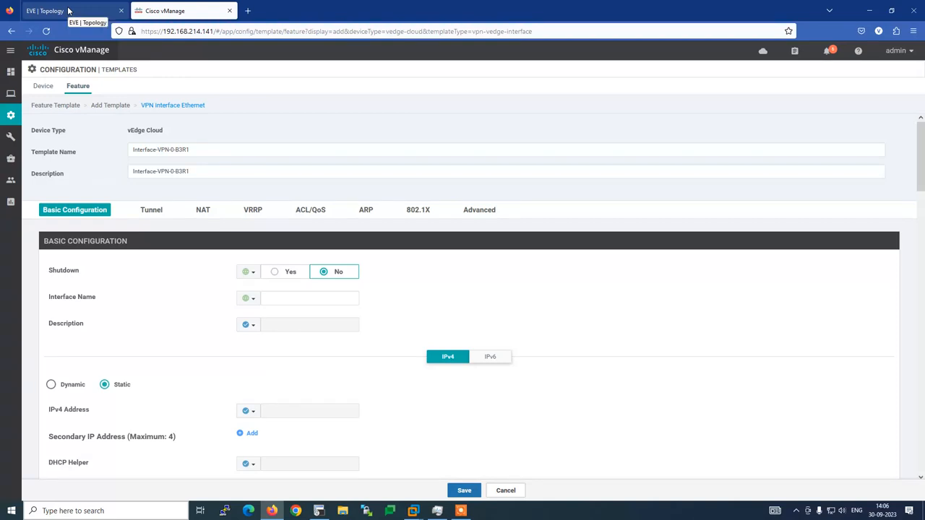
click(318, 511)
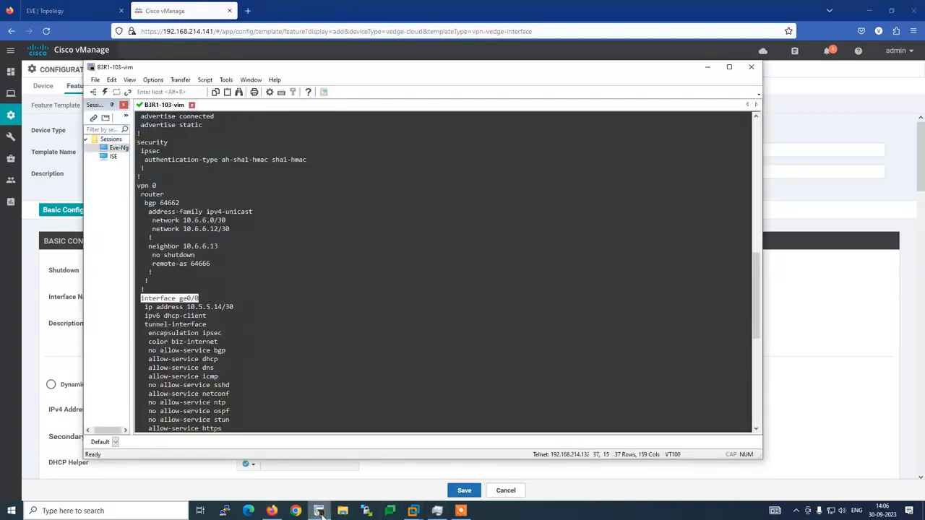
key(alt+Tab)
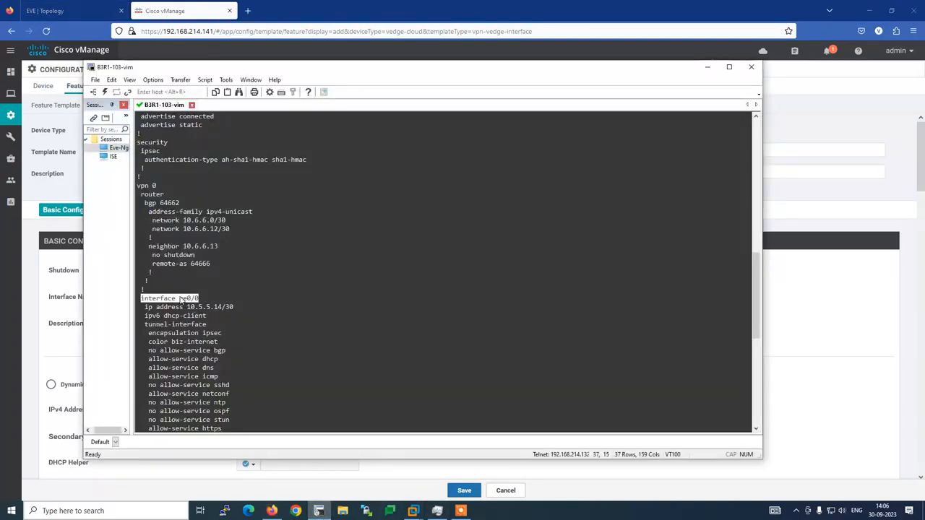
click(280, 298)
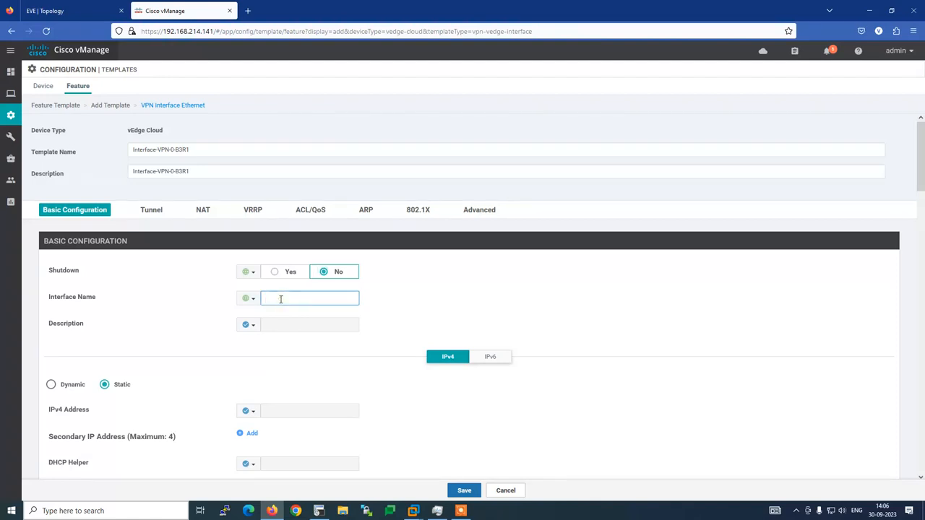
text(ge)
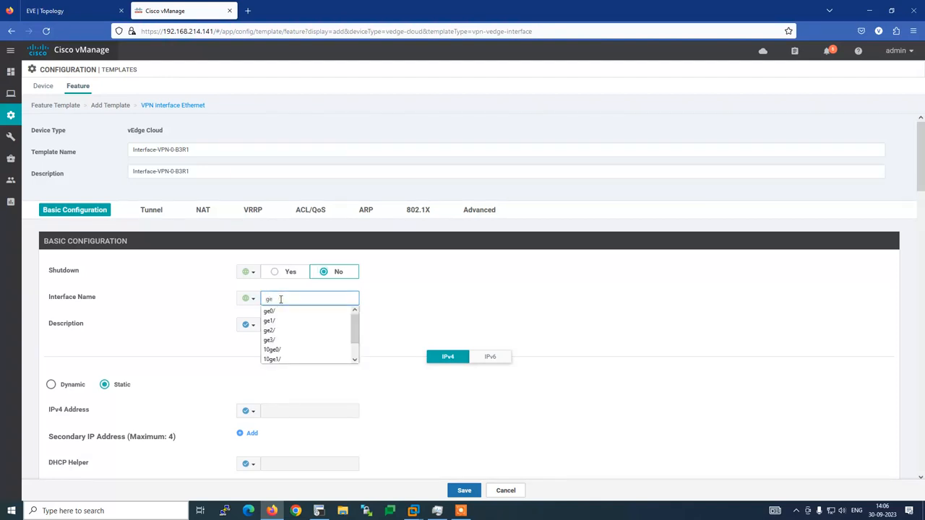
text(0)
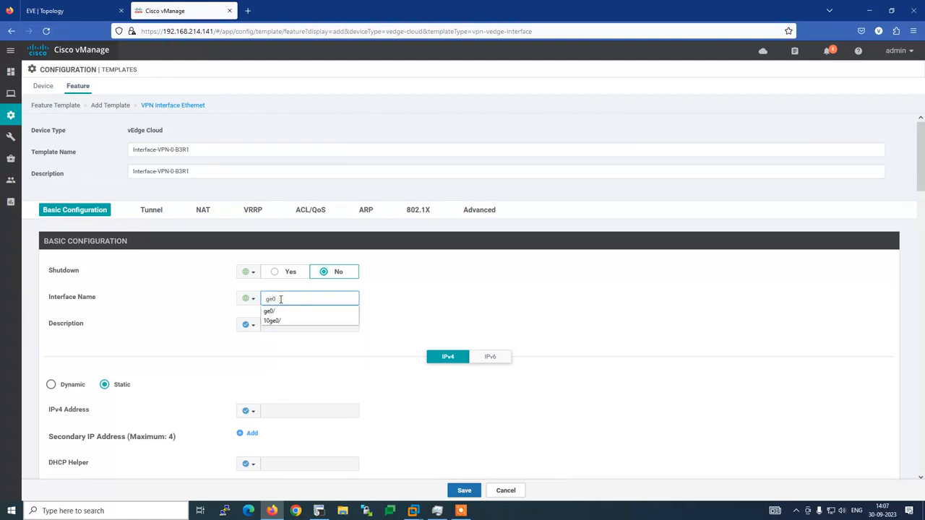
text(/0)
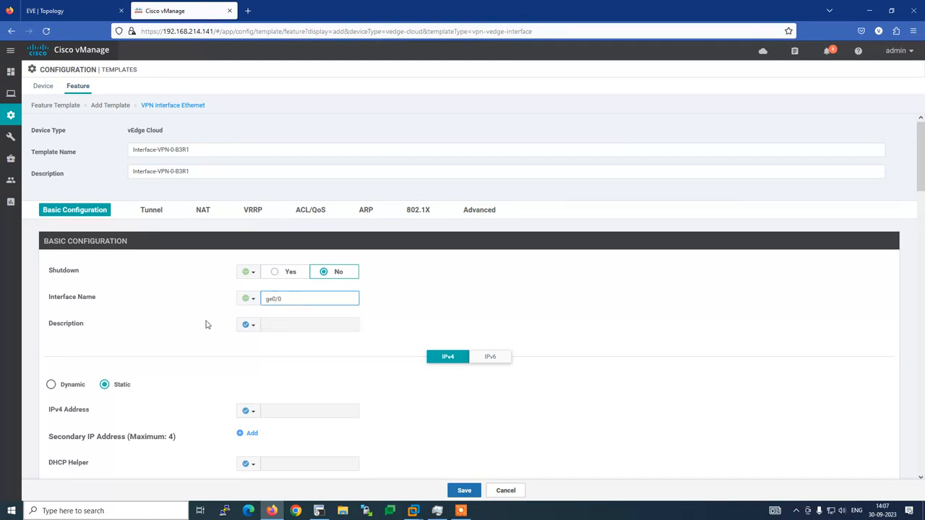
click(181, 318)
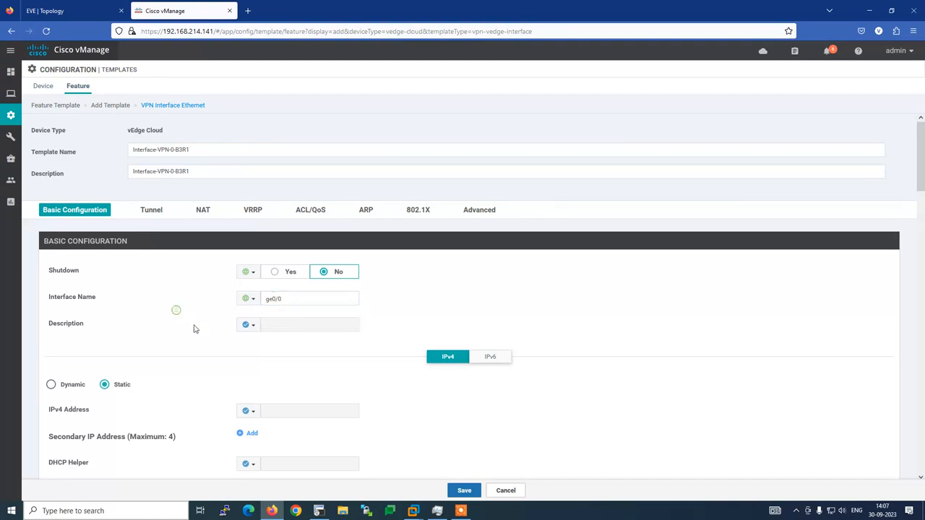
Set the interface description as a global value, 'Interent'.
click(249, 326)
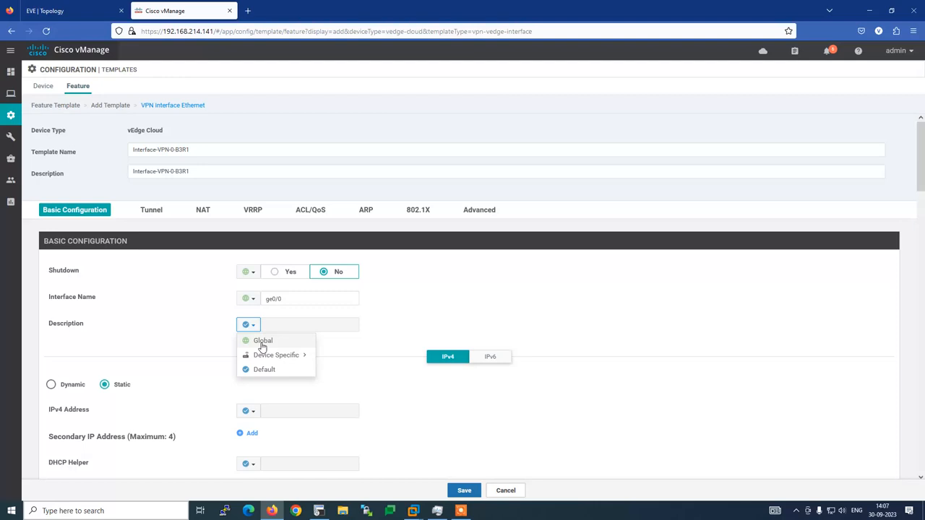
click(262, 341)
click(276, 325)
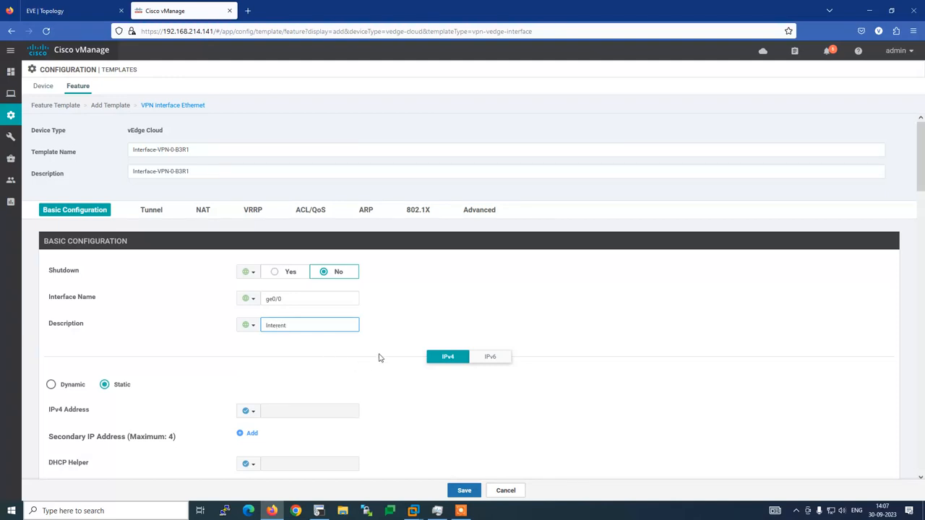
scroll(384, 354, down, 3)
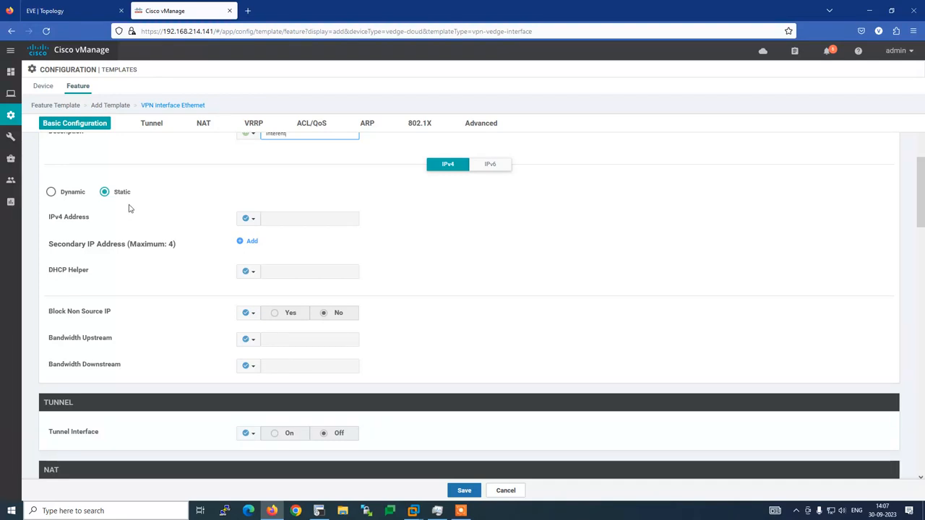
Make the IPv4 Address field a global value.
click(249, 218)
click(259, 234)
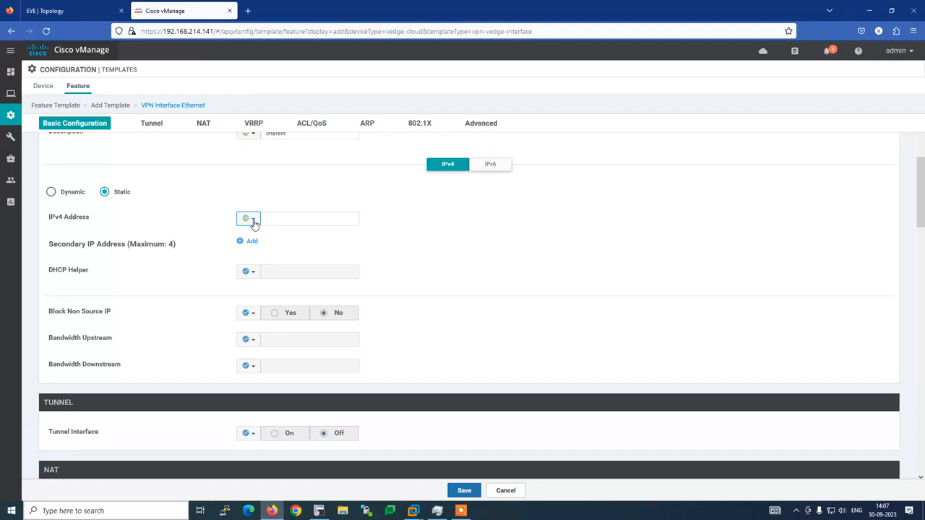
click(282, 219)
scroll(267, 236, up, 3)
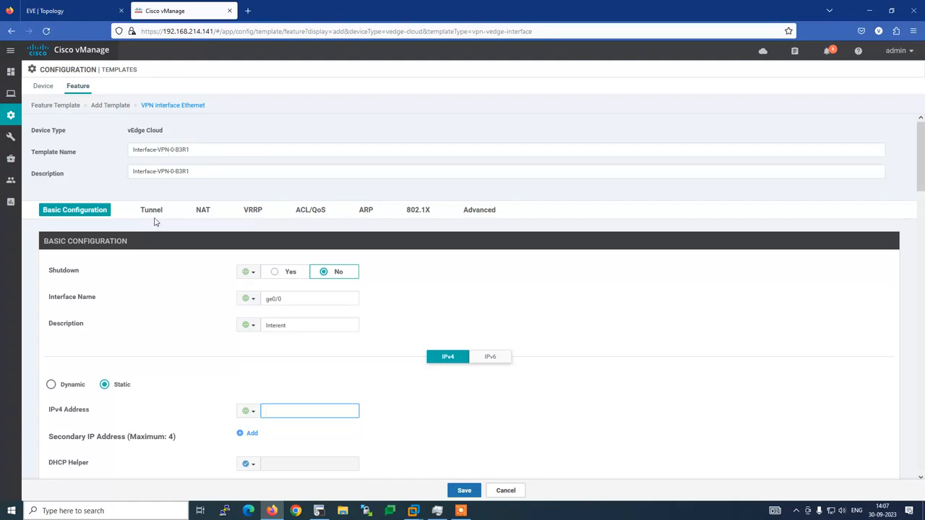
scroll(192, 301, down, 2)
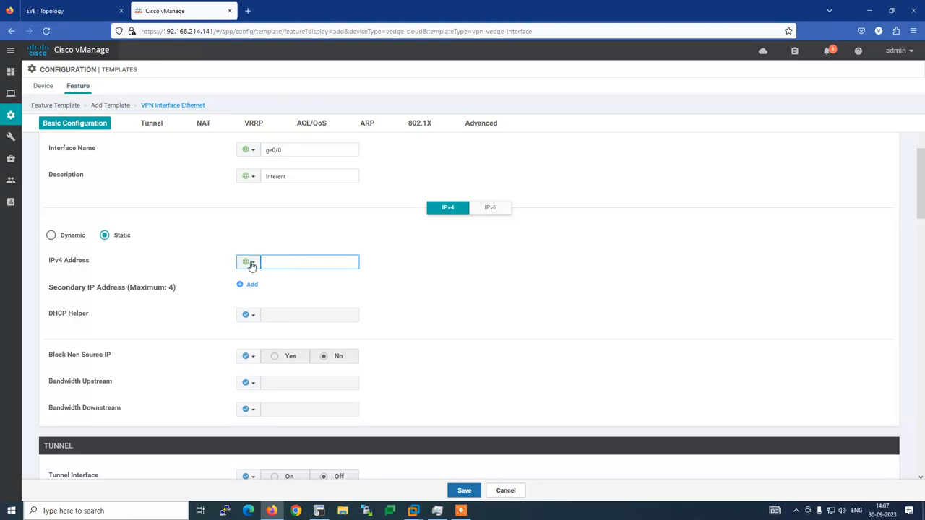
click(251, 265)
mouse_move(296, 293)
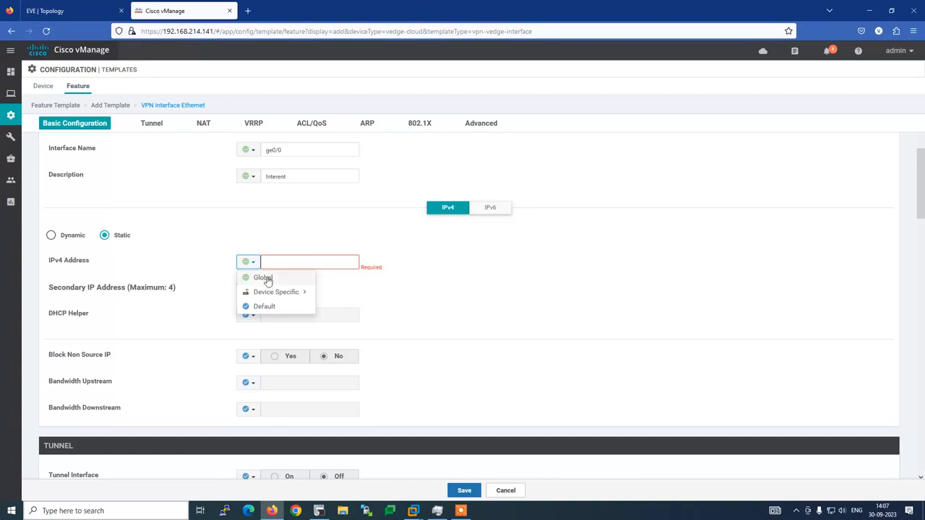
click(477, 300)
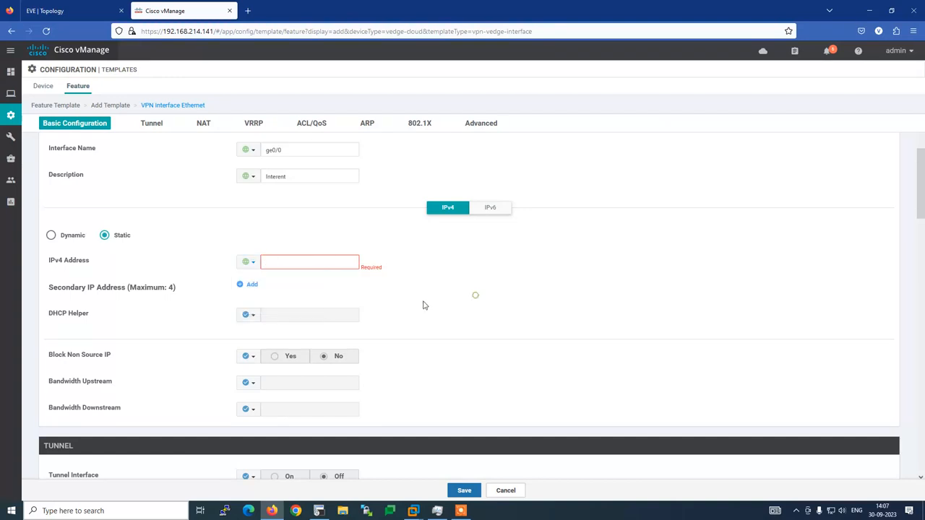
click(251, 262)
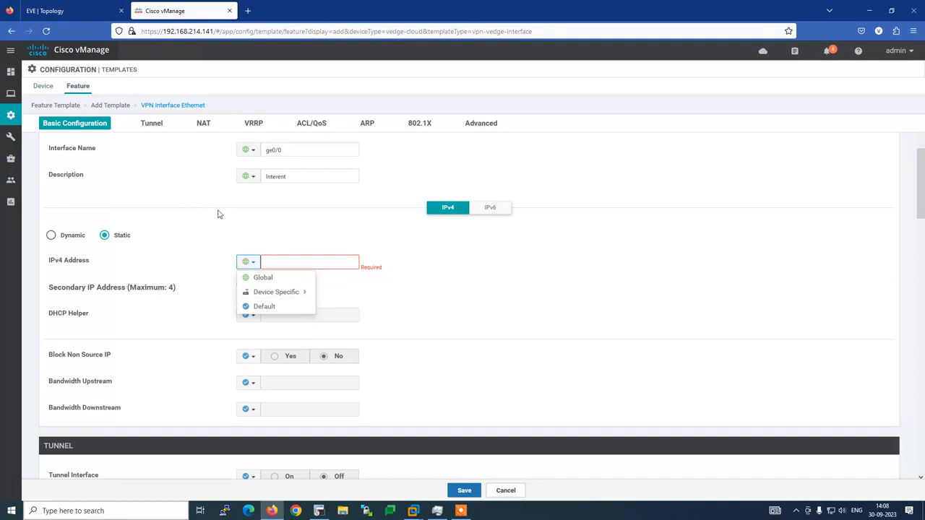
click(212, 228)
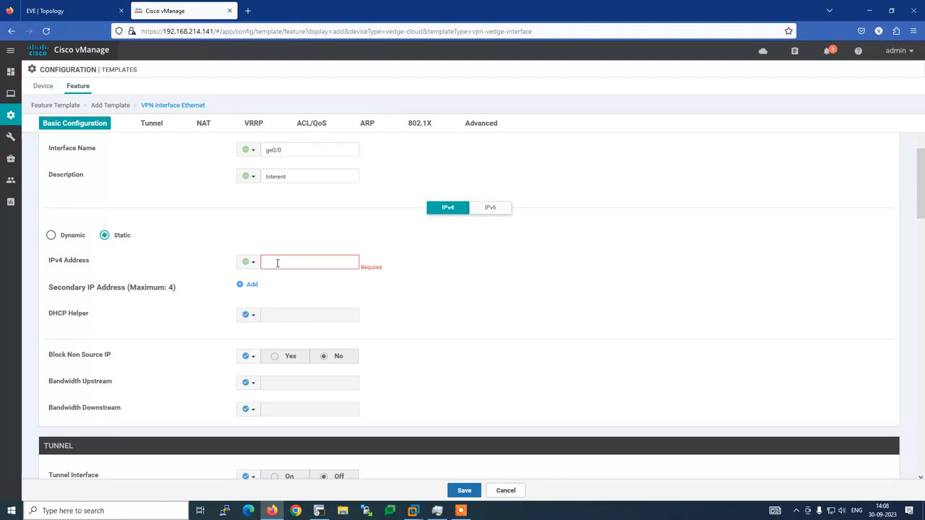
Copy ge0/0's address 10.5.5.14/30 from the router config into the template's IPv4 Address.
click(319, 510)
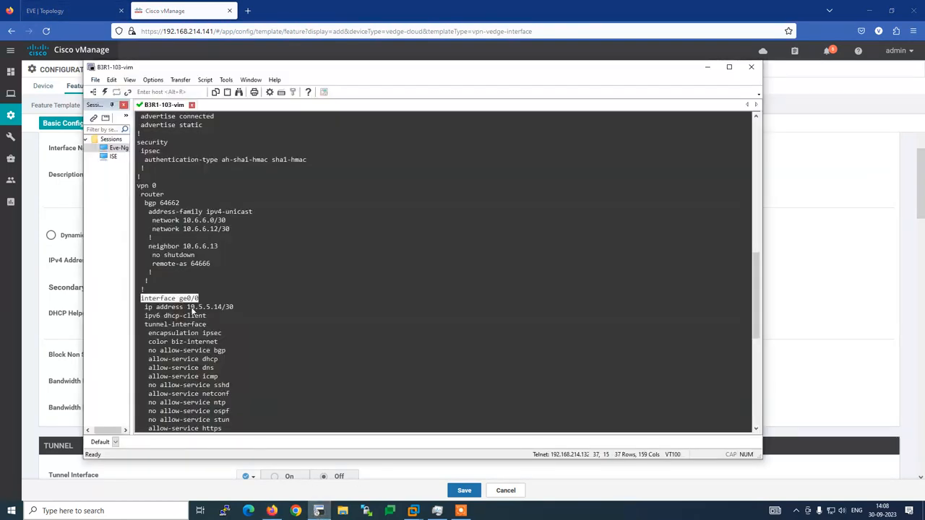
drag(187, 307, 234, 306)
key(ctrl+c)
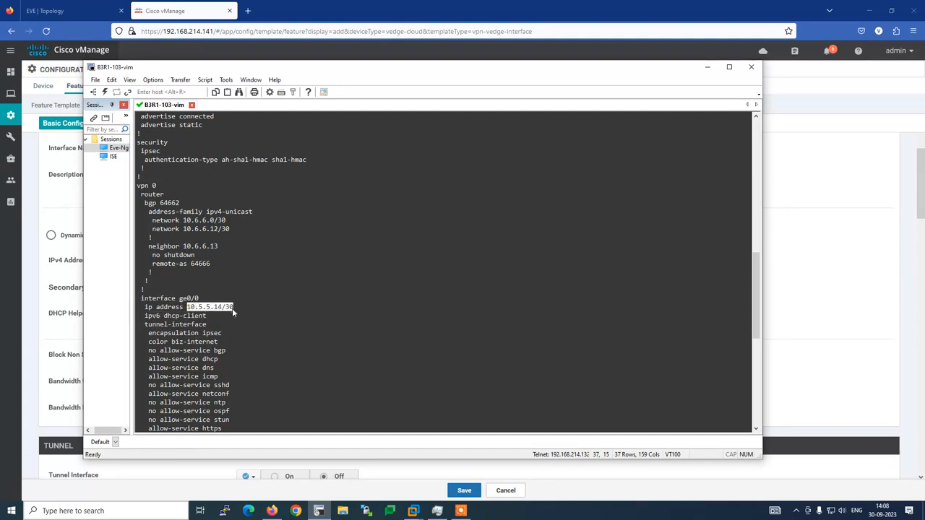
key(alt+Tab)
click(274, 262)
key(ctrl+v)
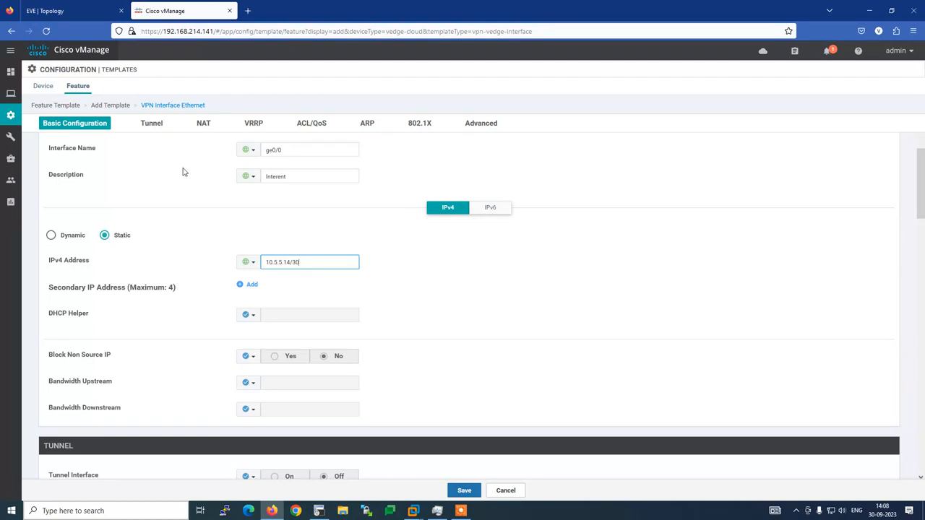
Turn on Tunnel Interface globally and set the global tunnel Color to biz-internet.
click(151, 124)
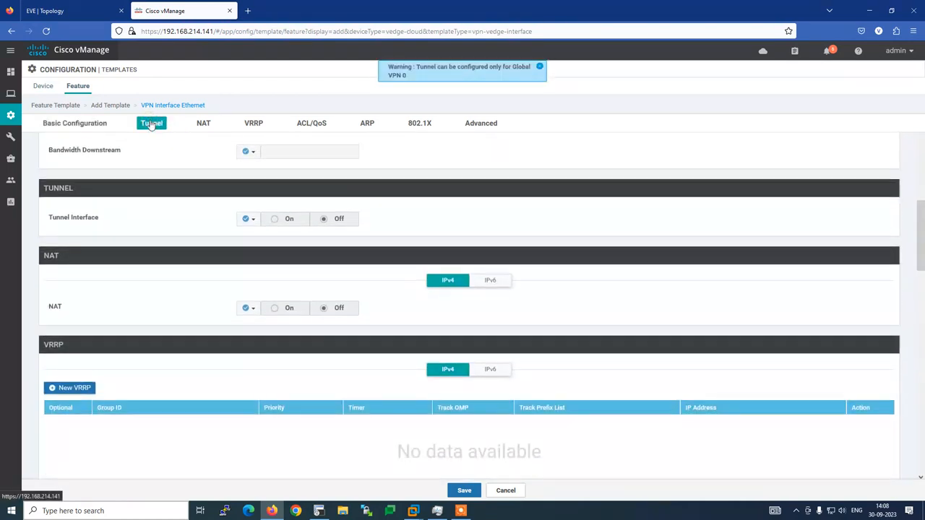
click(247, 219)
click(252, 235)
click(273, 219)
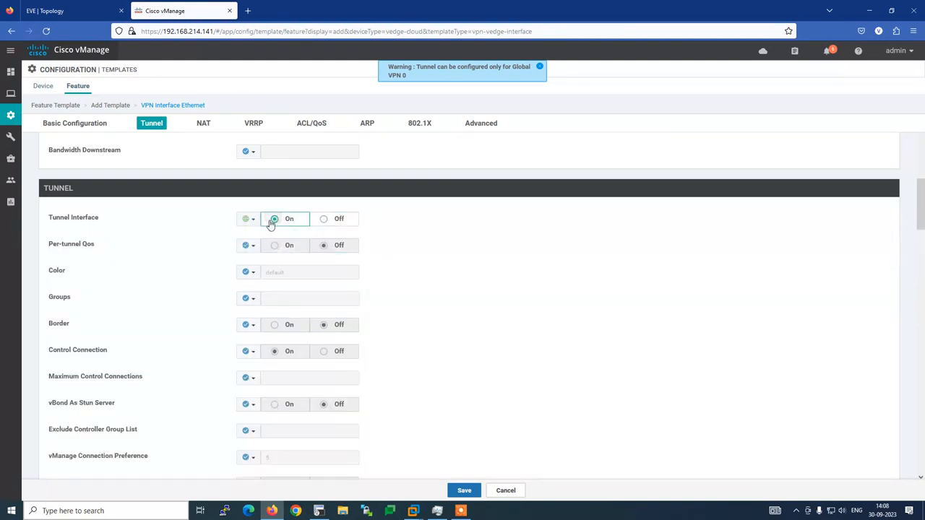
click(248, 271)
click(259, 290)
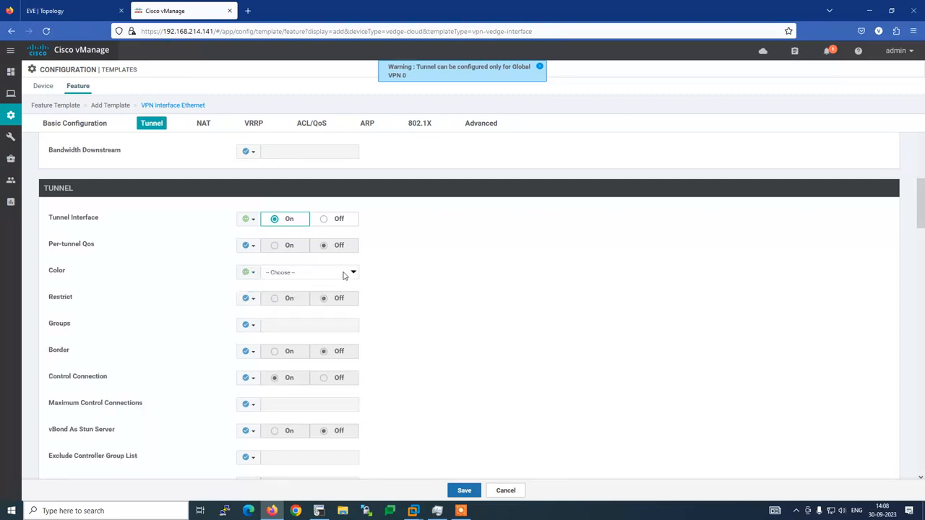
click(353, 272)
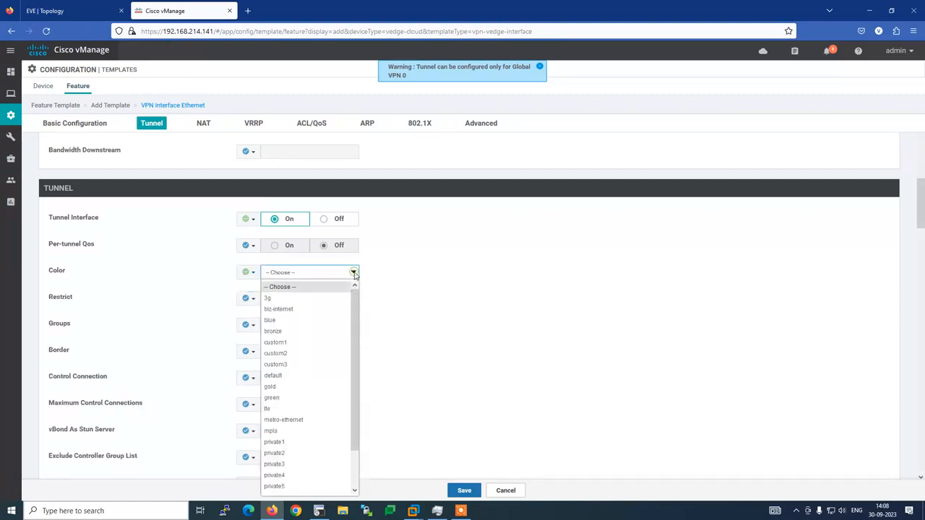
click(273, 314)
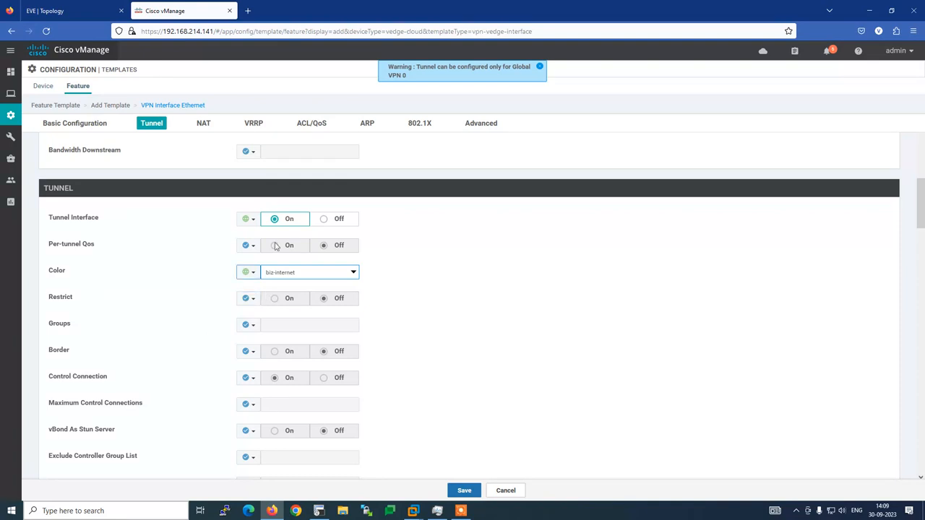
scroll(231, 365, down, 2)
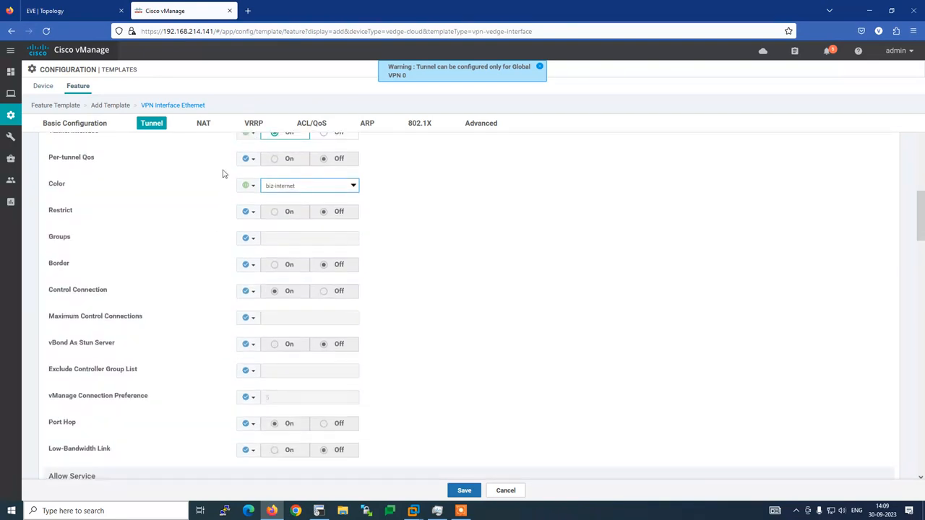
Review the NAT and VRRP sections, discarding a trial VRRP entry.
click(203, 126)
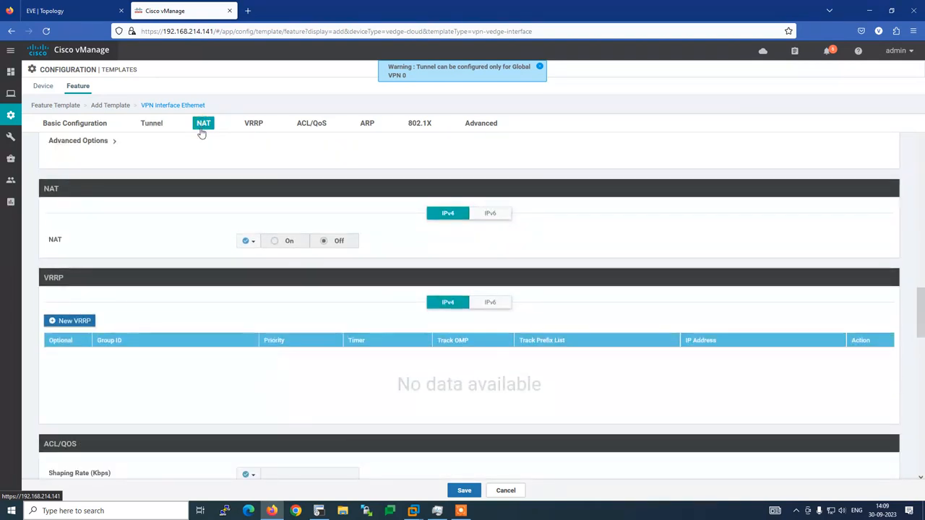
click(255, 124)
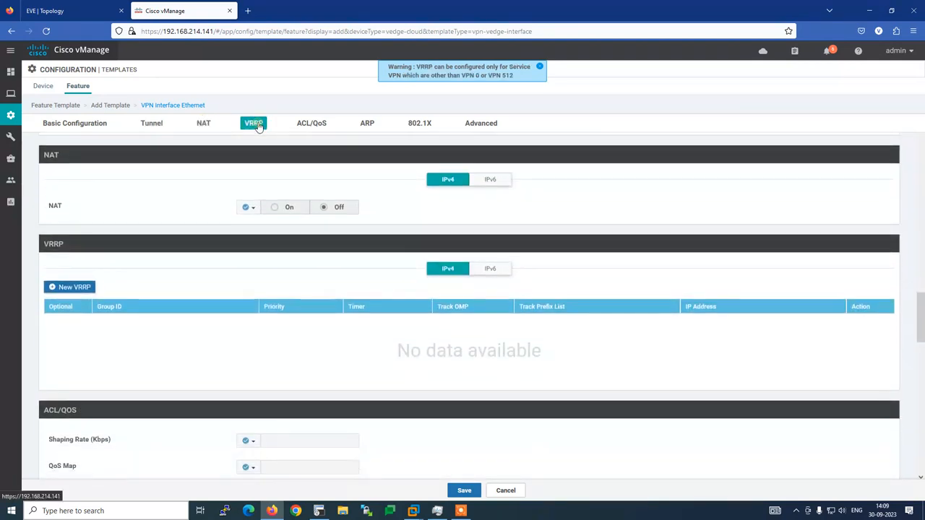
click(318, 511)
scroll(329, 284, down, 2)
scroll(329, 287, down, 10)
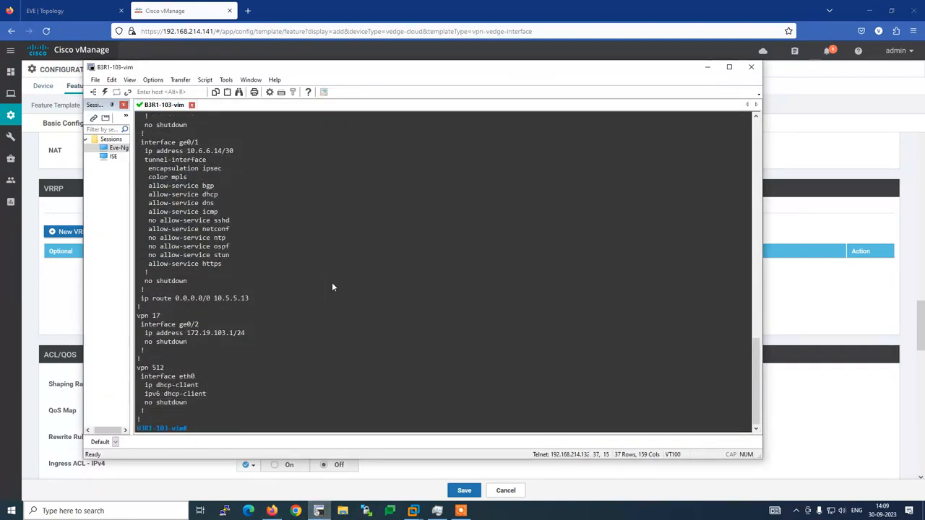
scroll(332, 286, up, 14)
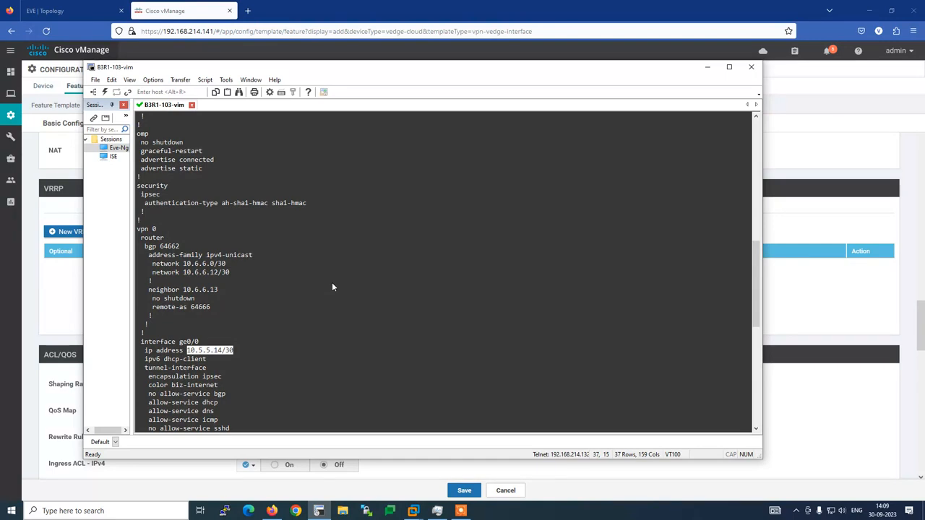
click(708, 66)
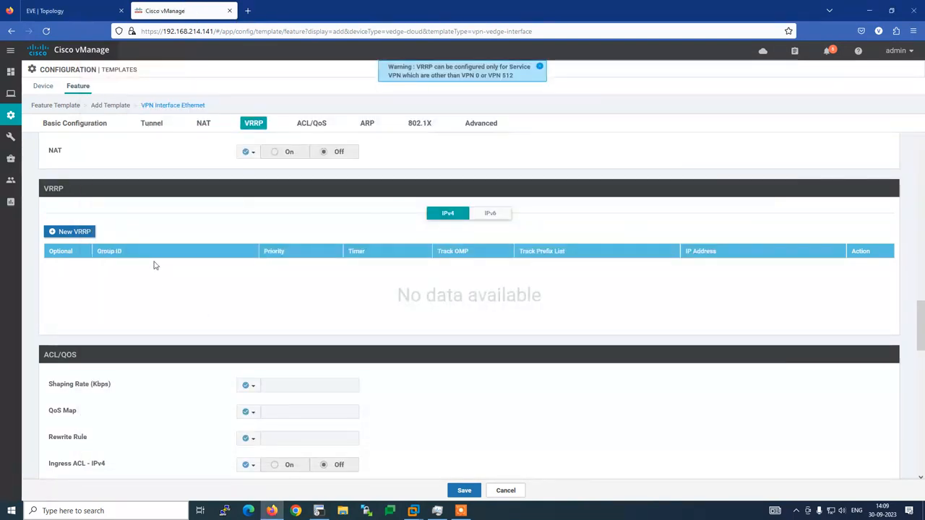
click(75, 232)
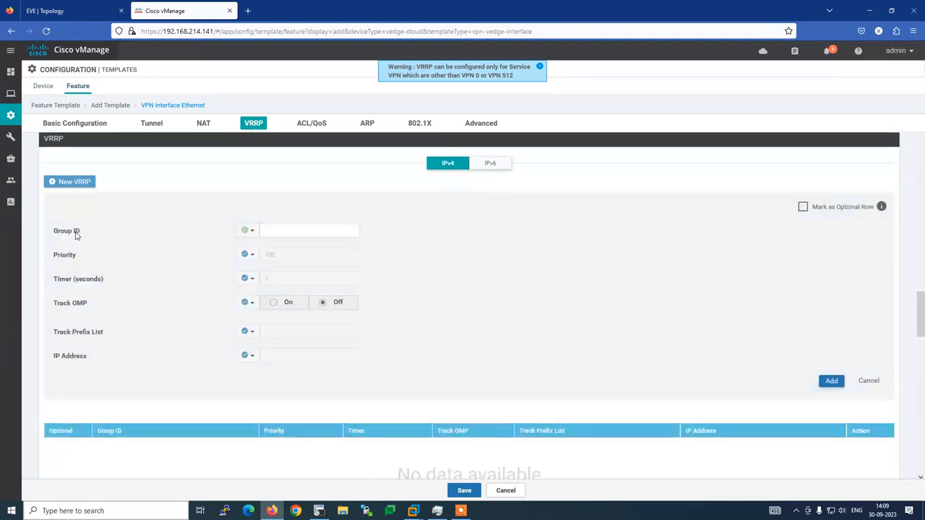
click(36, 8)
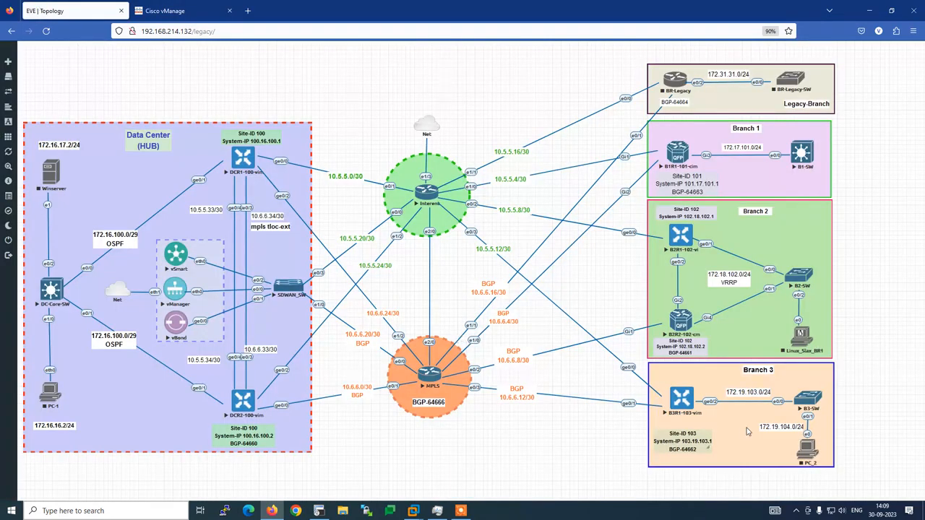
click(184, 10)
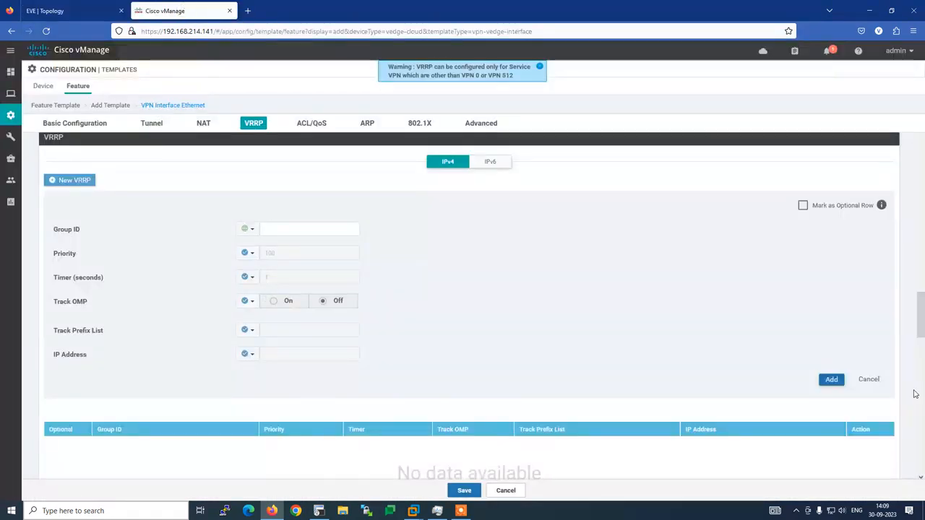
click(869, 380)
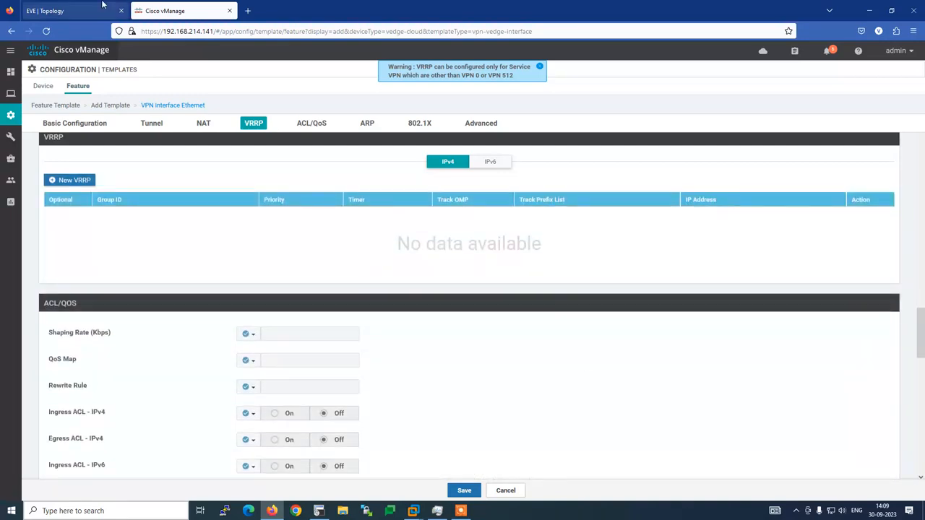
click(72, 10)
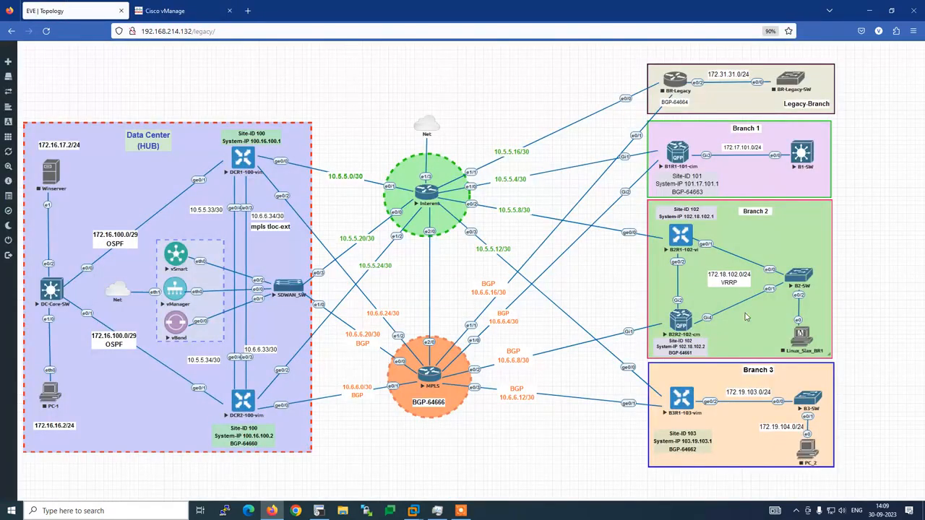
click(183, 12)
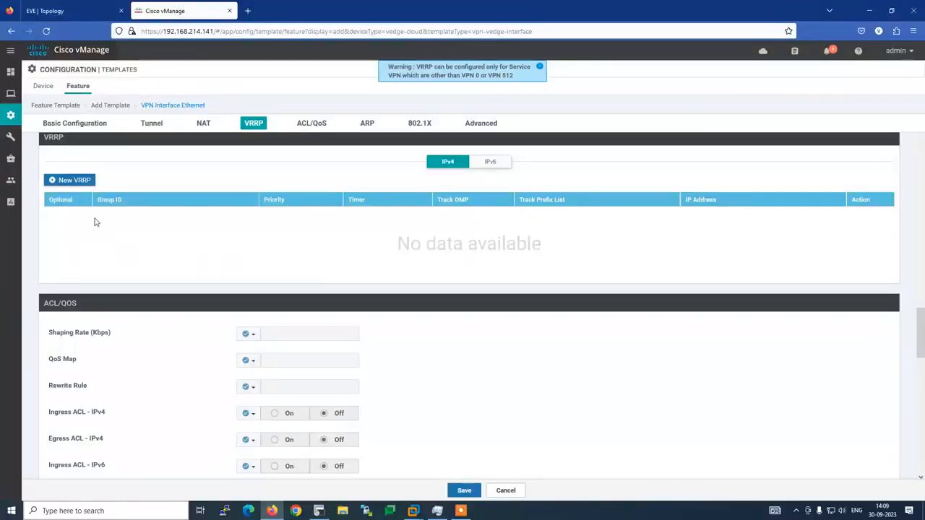
Check the ACL/QoS and Advanced settings, then save the Interface-VPN-0-B3R1 template.
click(312, 122)
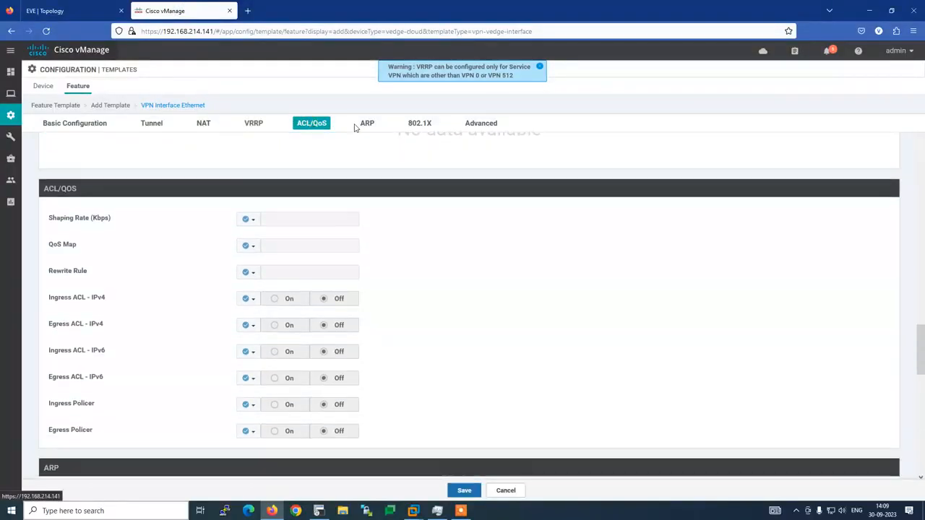
drag(471, 129, 303, 283)
click(481, 123)
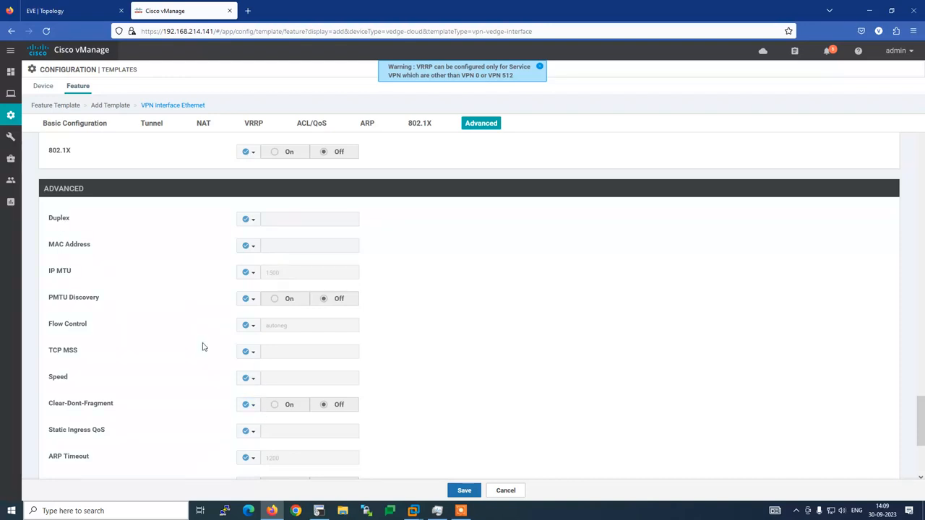
scroll(202, 340, up, 15)
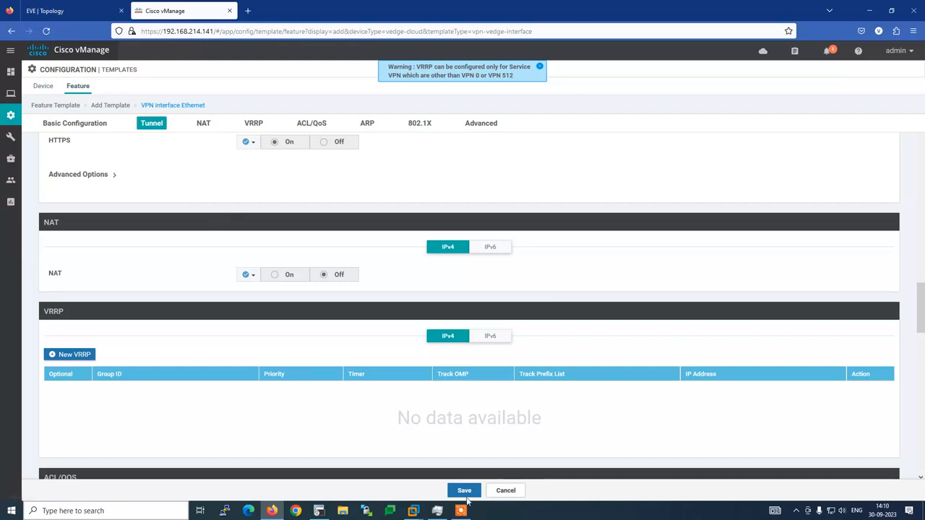
scroll(312, 390, up, 3)
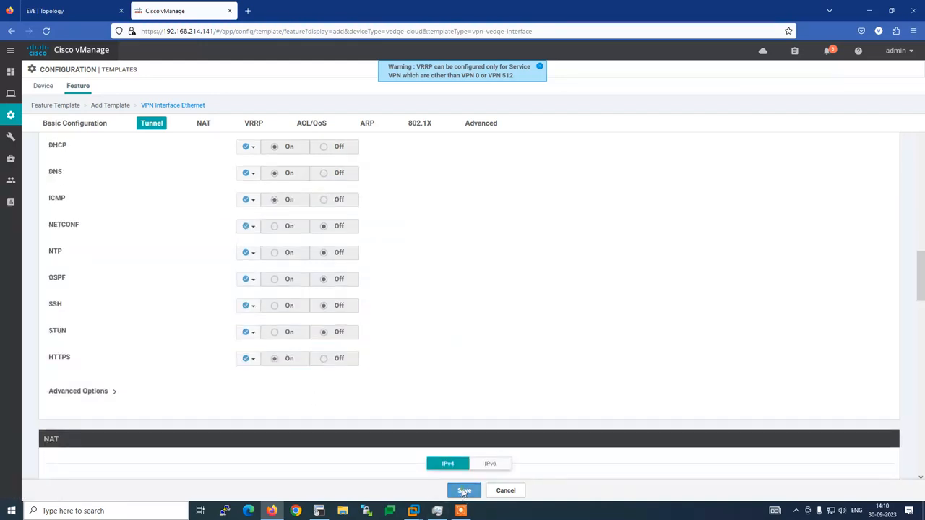
click(463, 491)
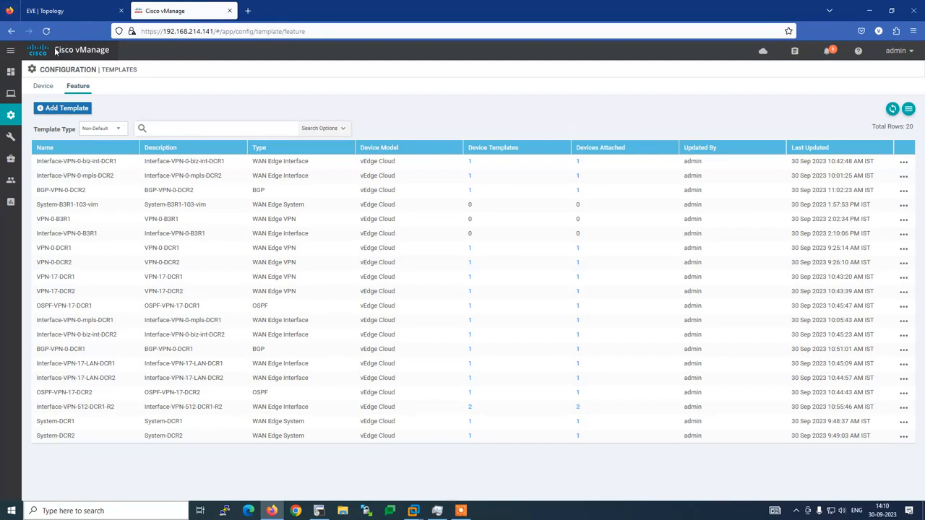
Inspect ge0/1 and its mpls color line in the router config, then return to the templates list.
click(319, 511)
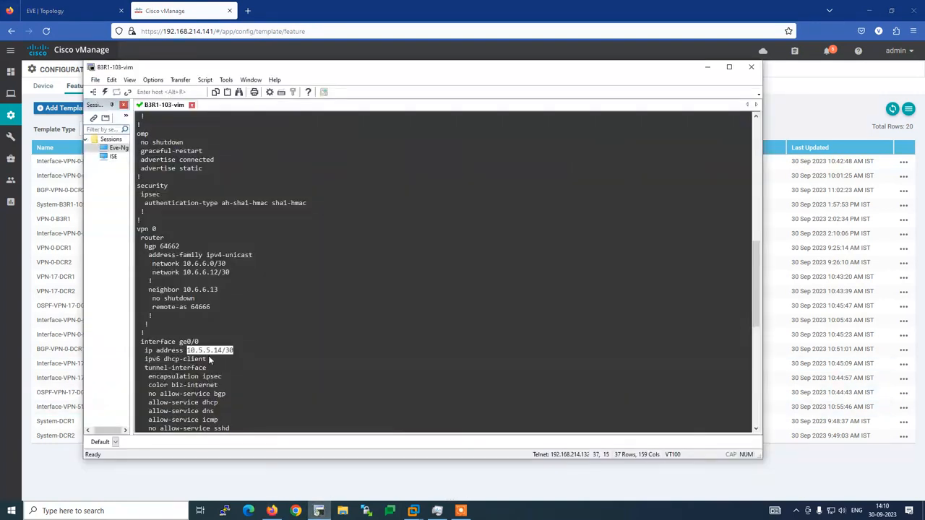
scroll(217, 346, down, 3)
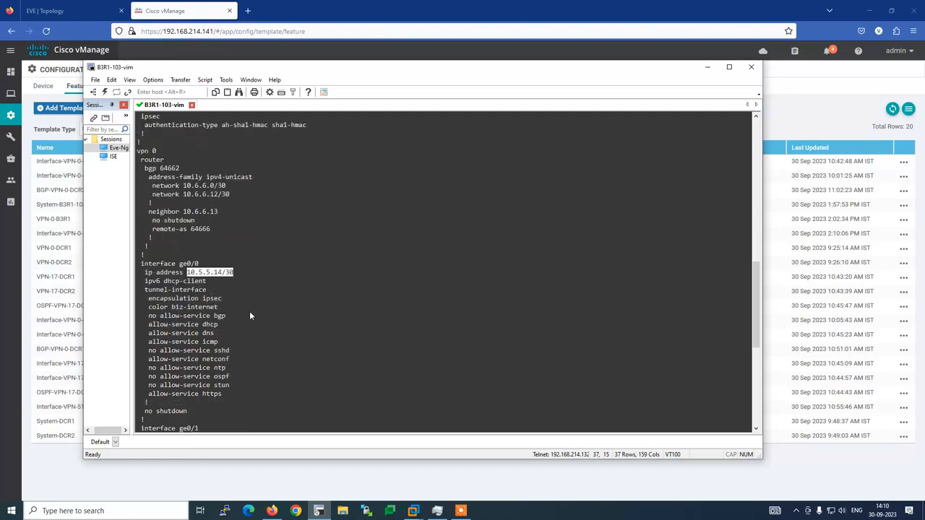
scroll(250, 310, down, 7)
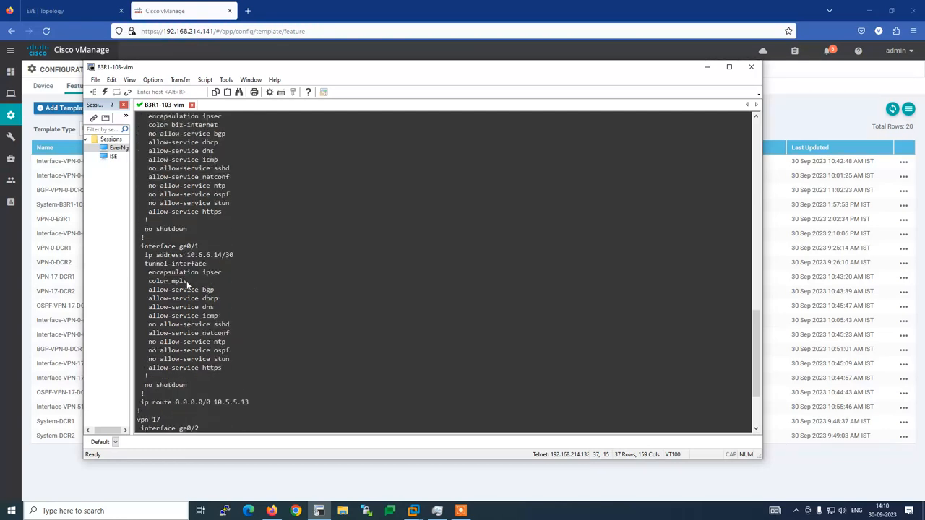
drag(188, 282, 150, 290)
drag(200, 247, 181, 252)
scroll(181, 255, up, 4)
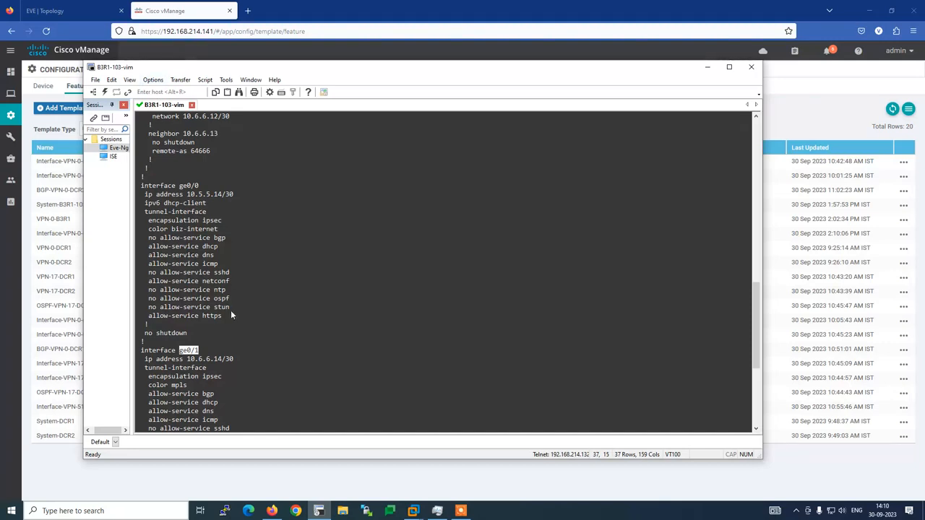
scroll(234, 318, down, 3)
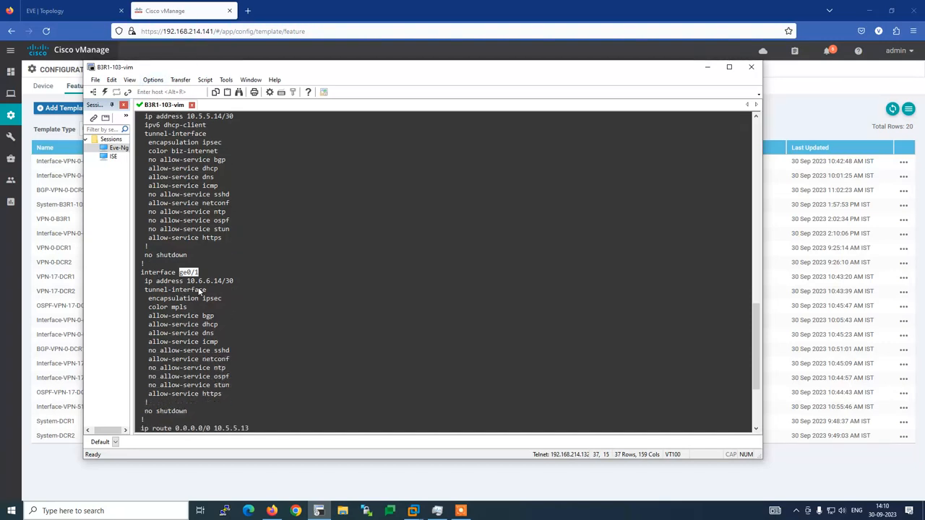
click(191, 15)
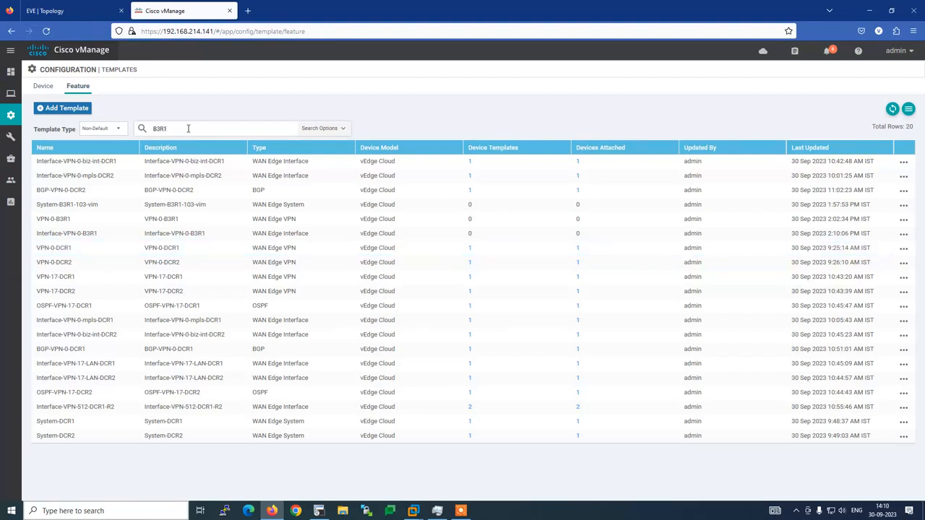
Filter templates by B3R1 and reopen Interface-VPN-0-B3R1 for editing at its Template Name.
key(Return)
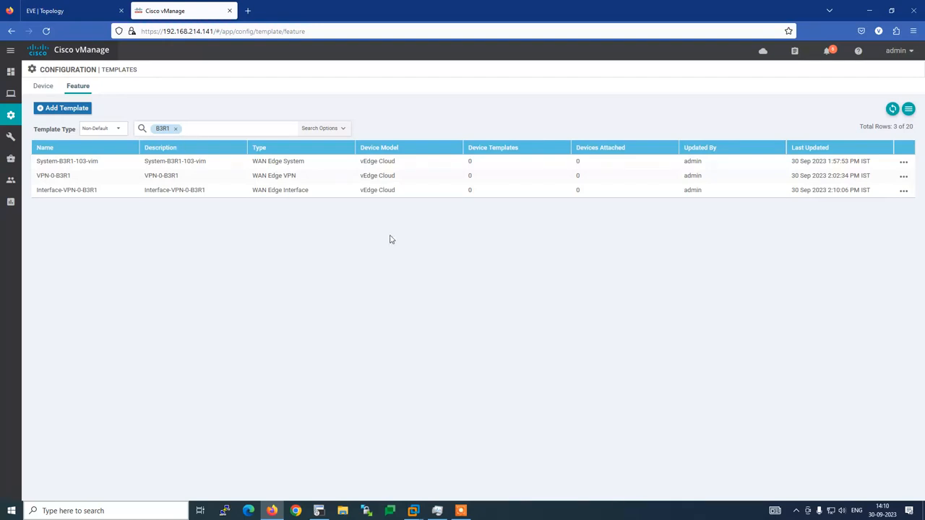
click(903, 191)
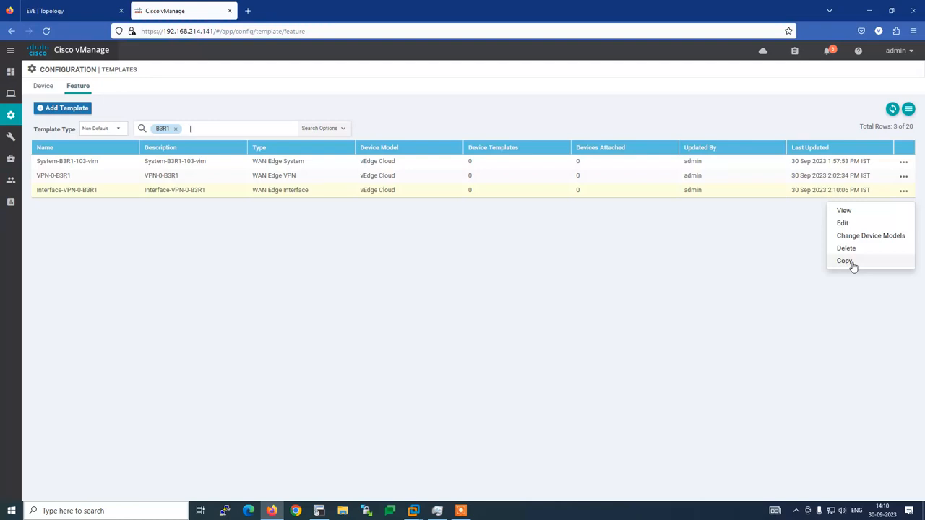
click(842, 224)
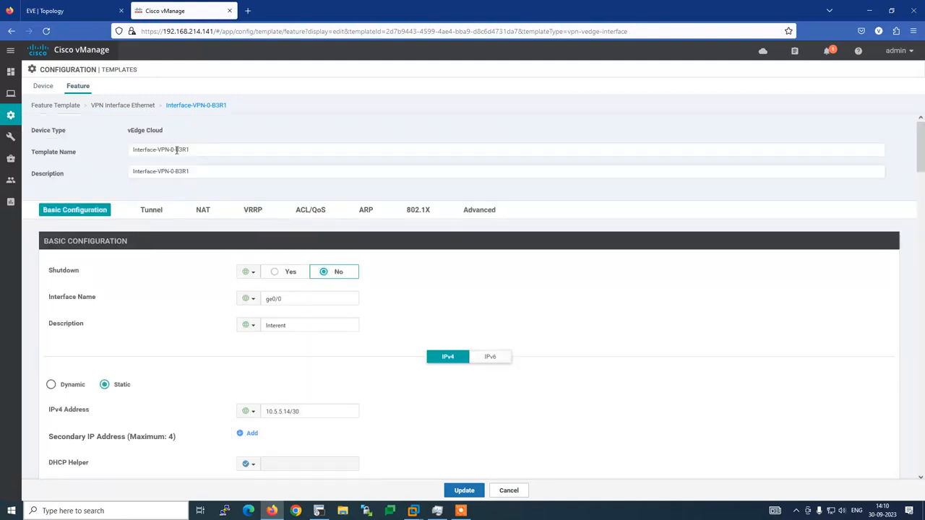
click(177, 150)
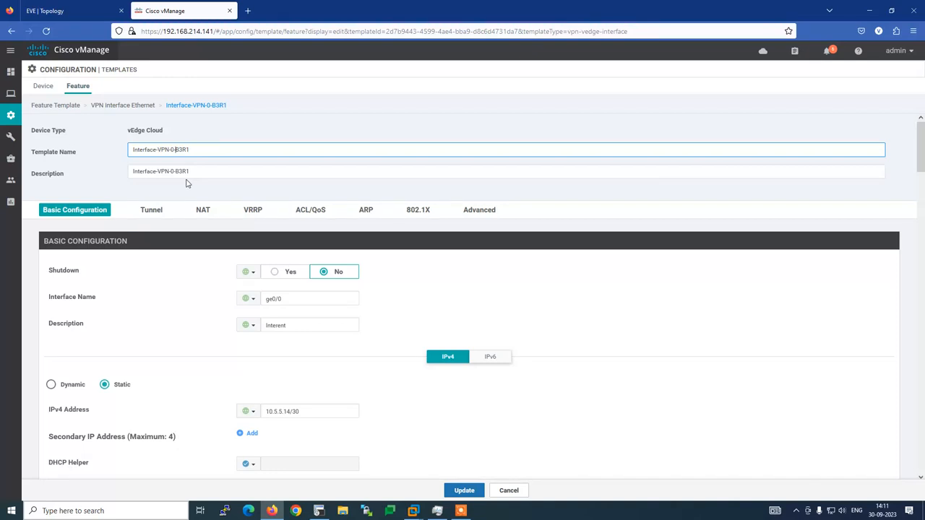
Insert 'biz-int-' into the ge0/0 template's name and description, then save it.
text(biz-int-)
click(174, 171)
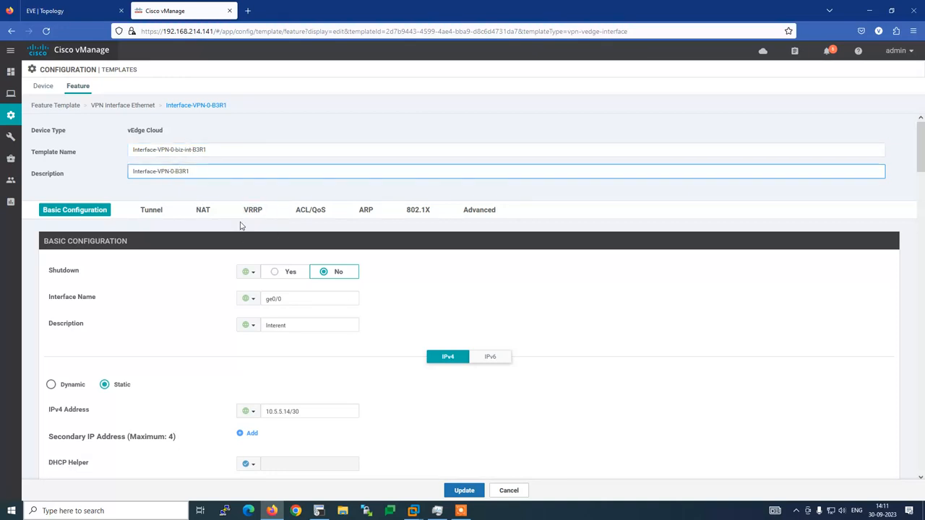
text(biz-int-)
click(464, 491)
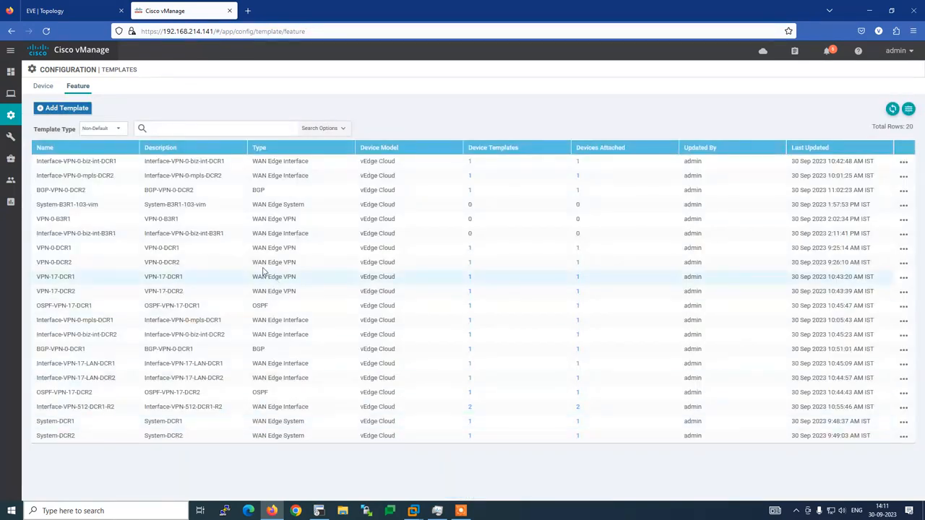
click(199, 129)
Filter the templates by B3 and copy Interface-VPN-0-biz-int-B3R1.
text(B)
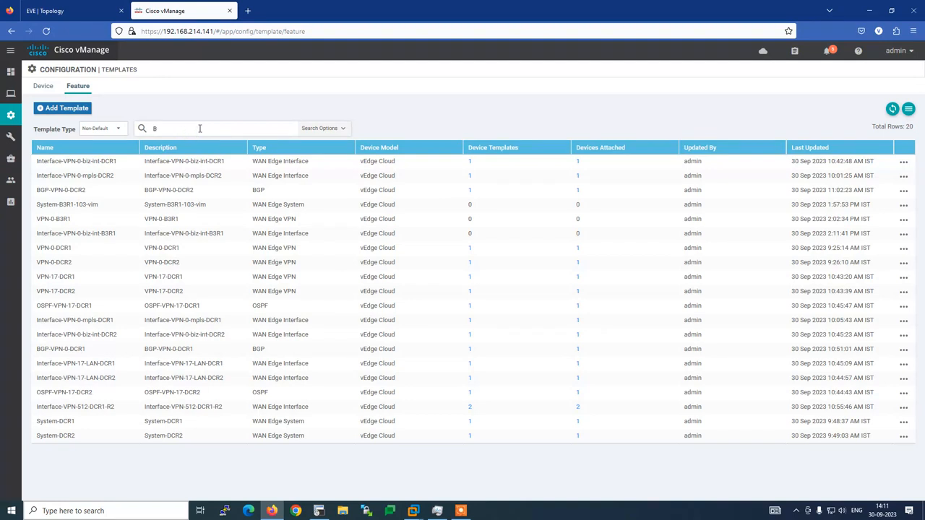
text(3)
key(Return)
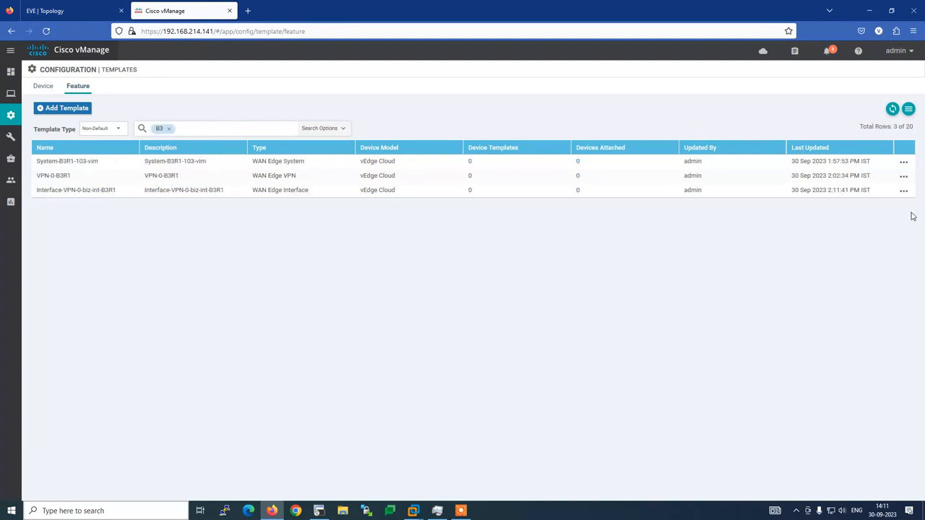
click(903, 191)
click(860, 260)
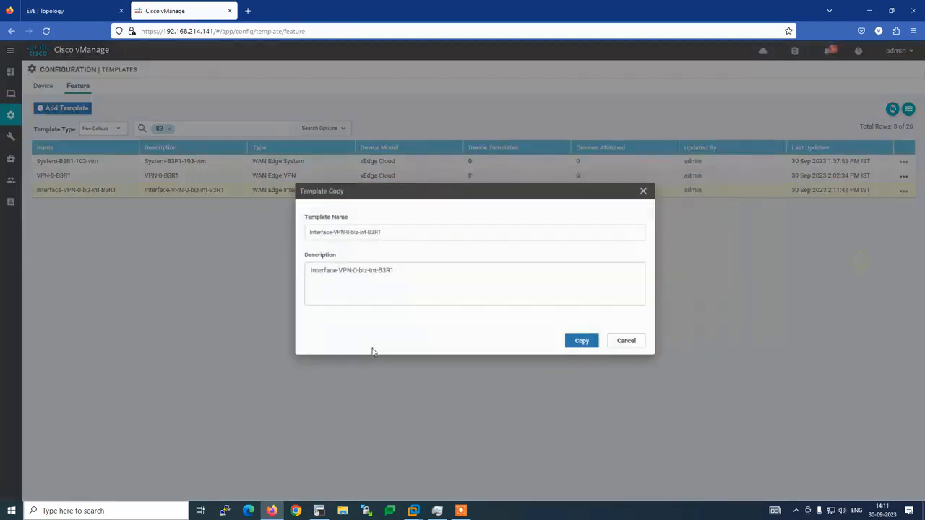
Name the copy Interface-VPN-0-mpls-B3R1 with a matching mpls description and create it.
click(350, 234)
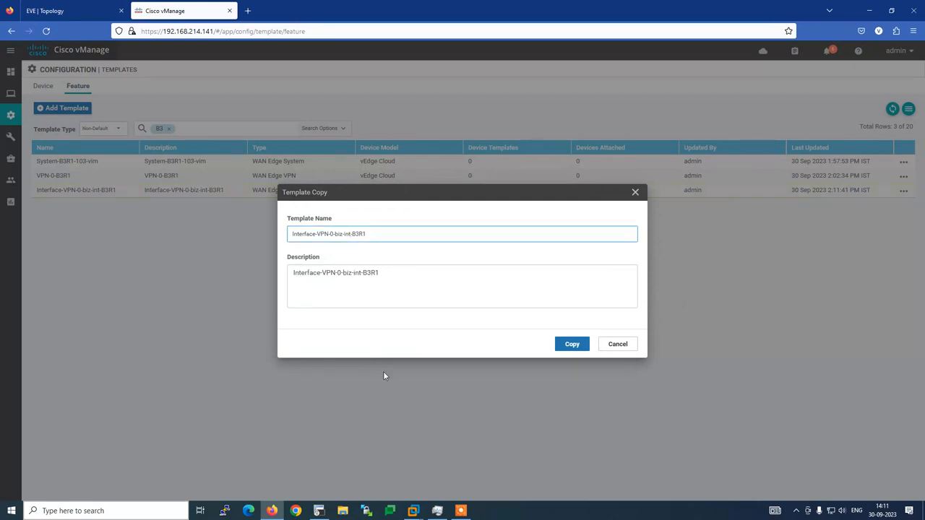
key(BackSpace)
key(BackSpace)
key(BackSpace)
key(BackSpace)
key(BackSpace)
key(BackSpace)
key(BackSpace)
key(BackSpace)
text(mpls)
click(361, 273)
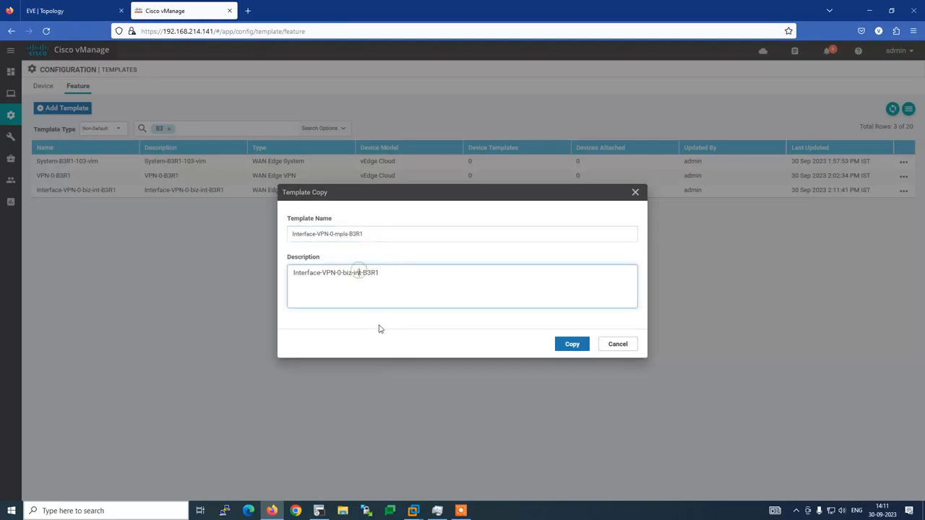
key(BackSpace)
key(BackSpace)
key(BackSpace)
key(BackSpace)
key(BackSpace)
key(BackSpace)
key(BackSpace)
key(BackSpace)
text(mpls)
click(571, 345)
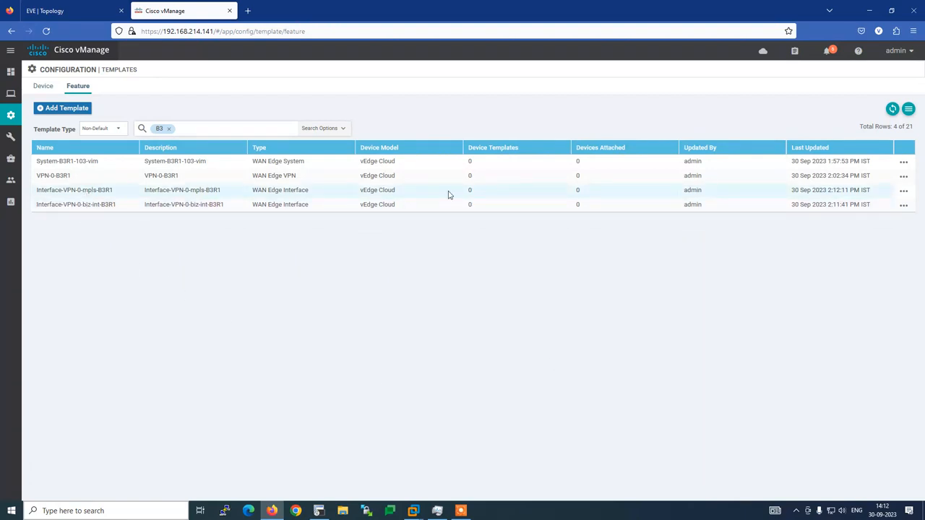
click(903, 191)
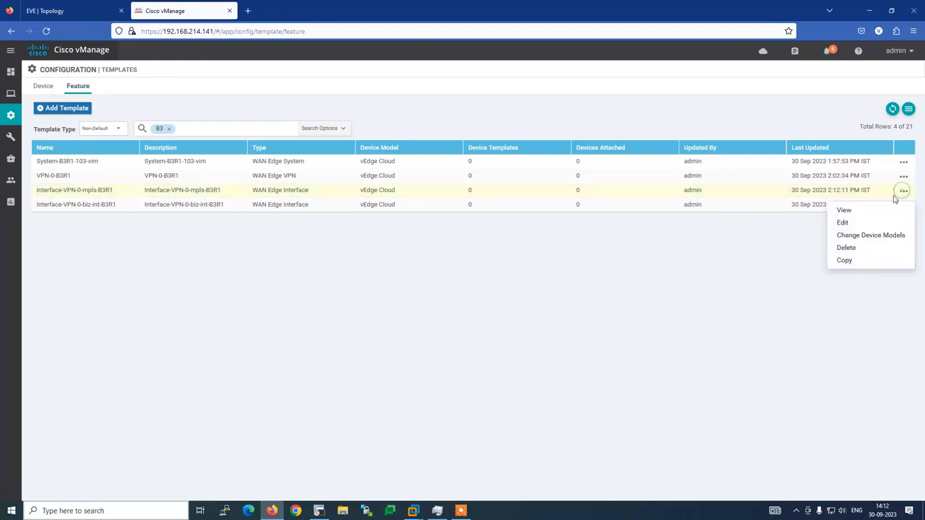
Set the mpls template's interface name to ge0/1 and its description to mpls.
click(849, 226)
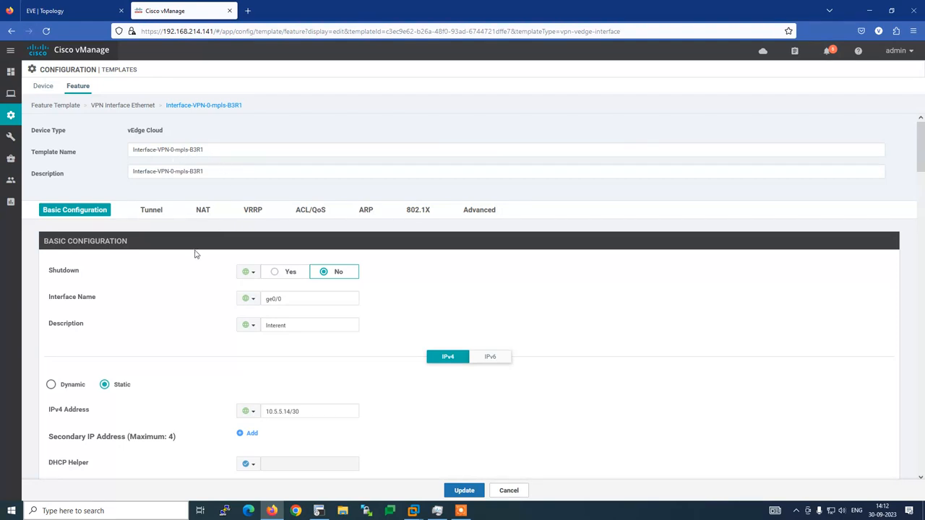
click(304, 303)
key(BackSpace)
text(2)
click(318, 511)
click(318, 510)
double_click(291, 326)
text(mpls)
Copy 10.6.6.14/30 from the router config into the IPv4 Address field.
key(alt+Tab)
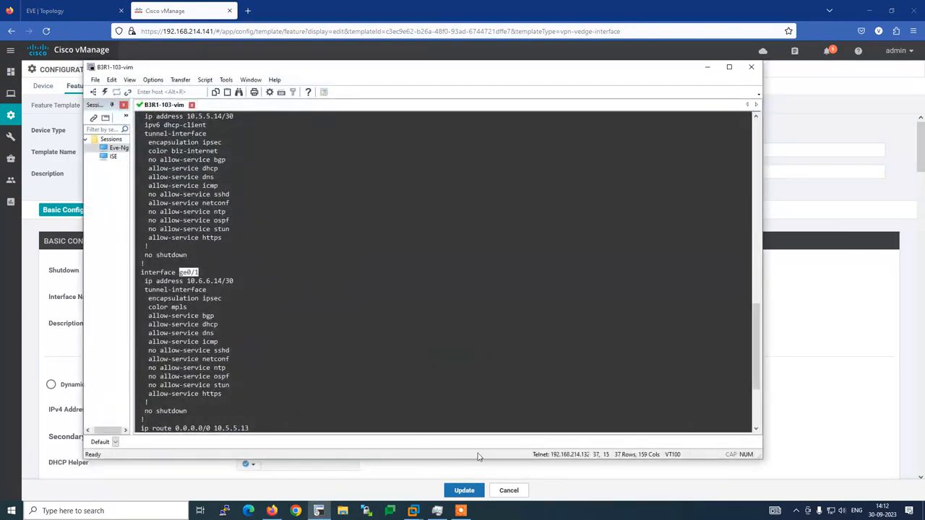
drag(186, 282, 260, 287)
key(alt+Tab)
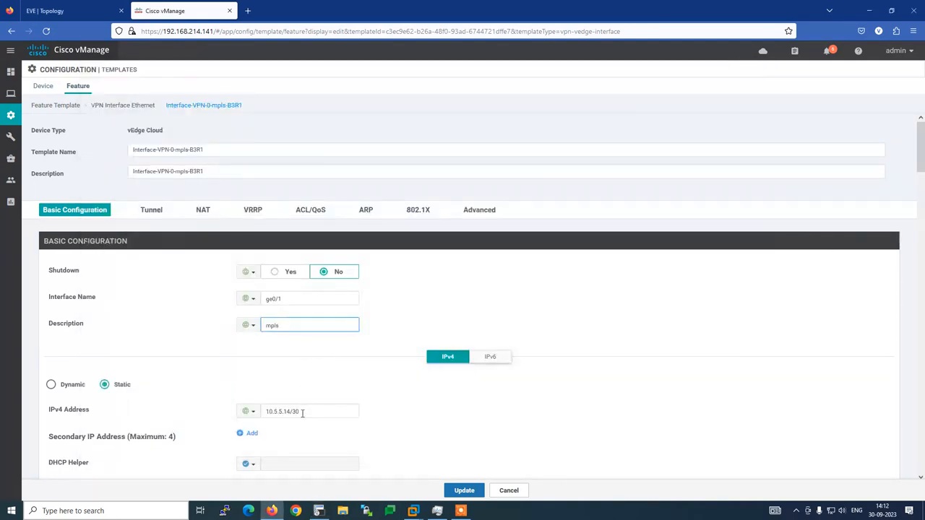
triple_click(302, 412)
key(ctrl+v)
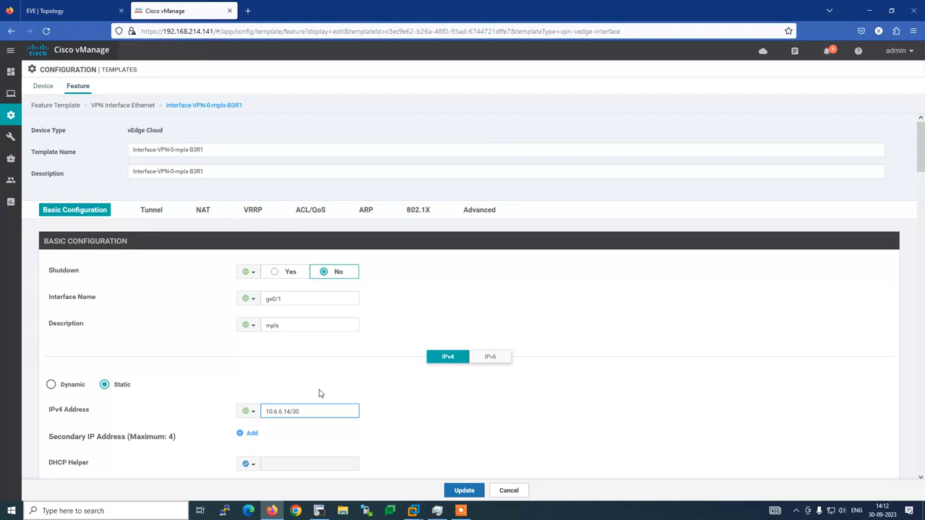
scroll(332, 378, down, 3)
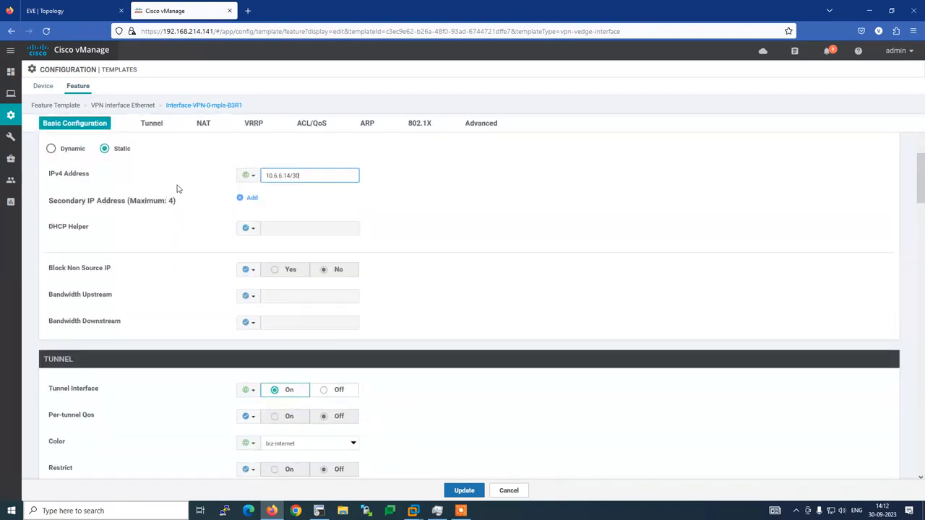
Change the tunnel Color from biz-internet to mpls, after confirming the pasted IPv4 address.
click(160, 126)
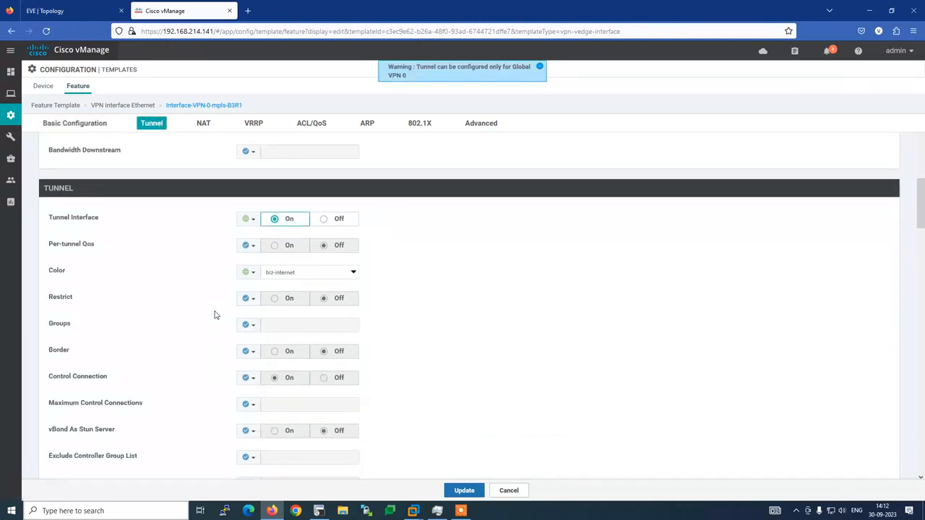
scroll(215, 315, up, 8)
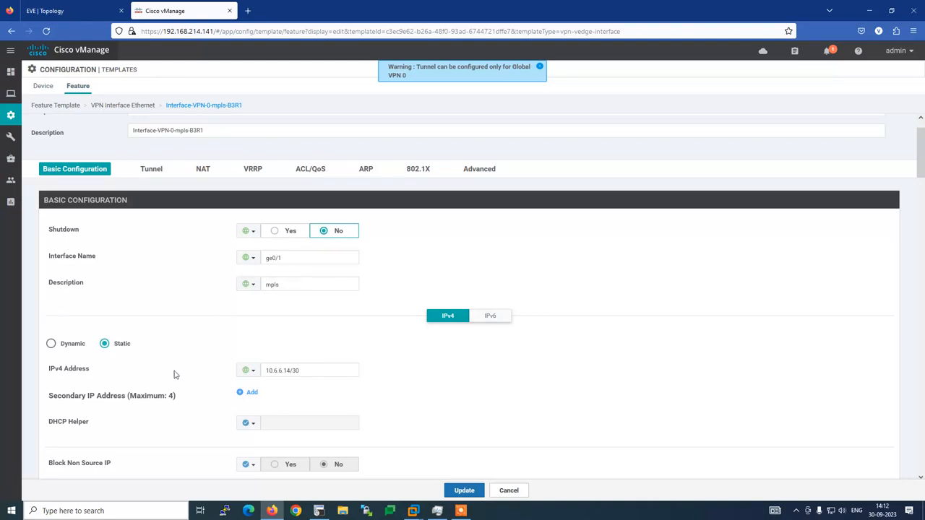
scroll(173, 375, down, 3)
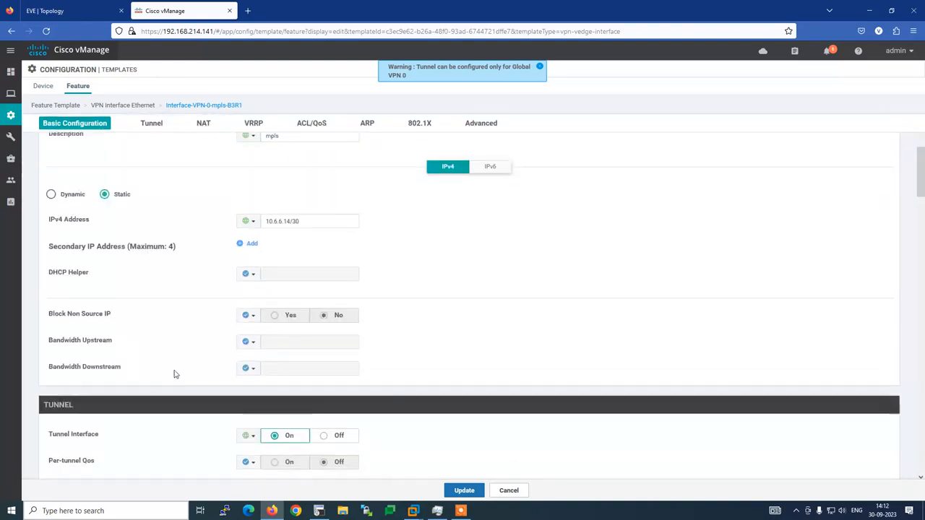
click(268, 221)
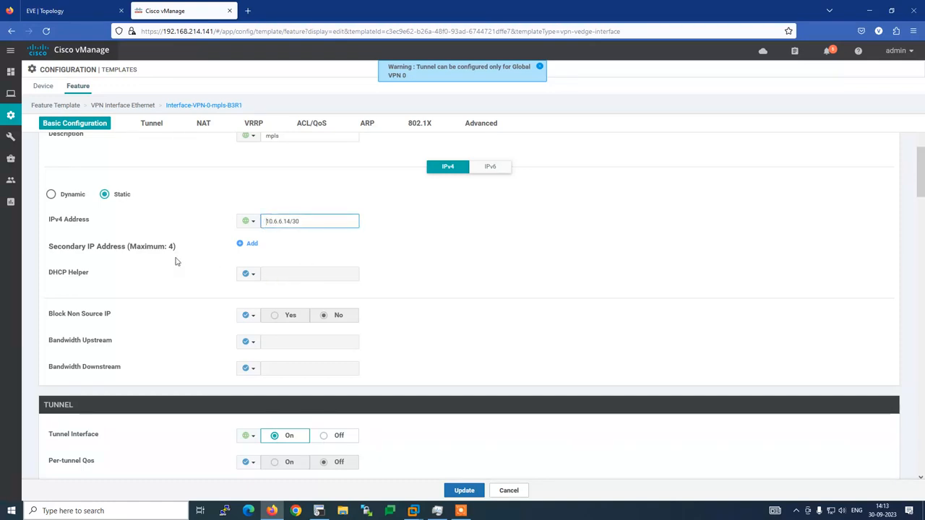
scroll(189, 264, down, 2)
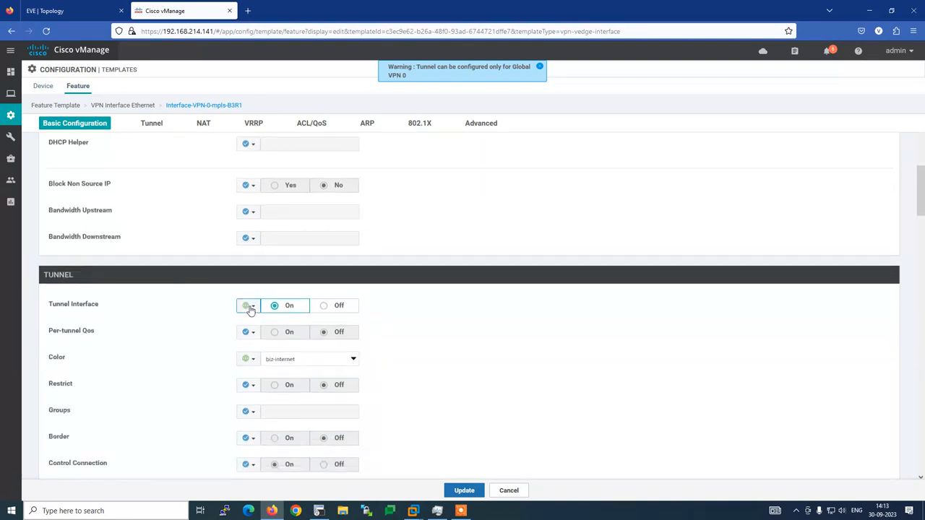
scroll(179, 330, down, 1)
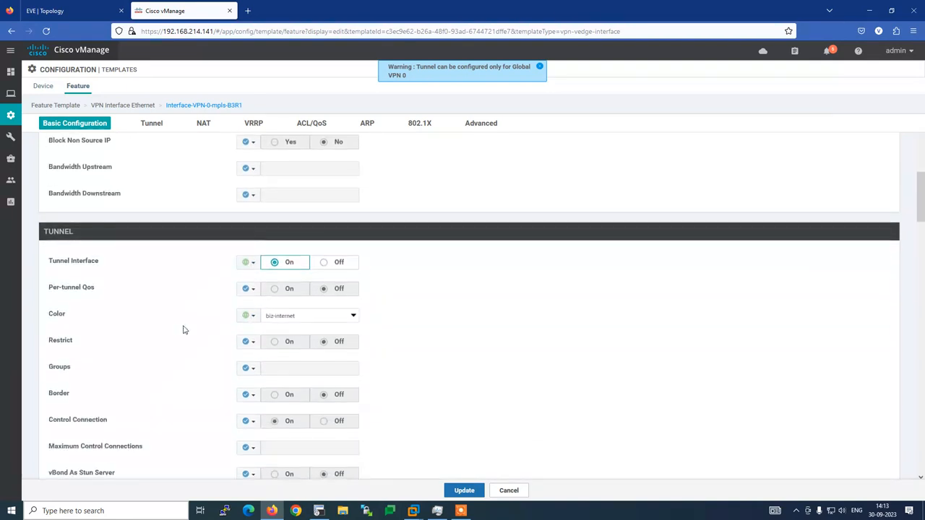
click(322, 318)
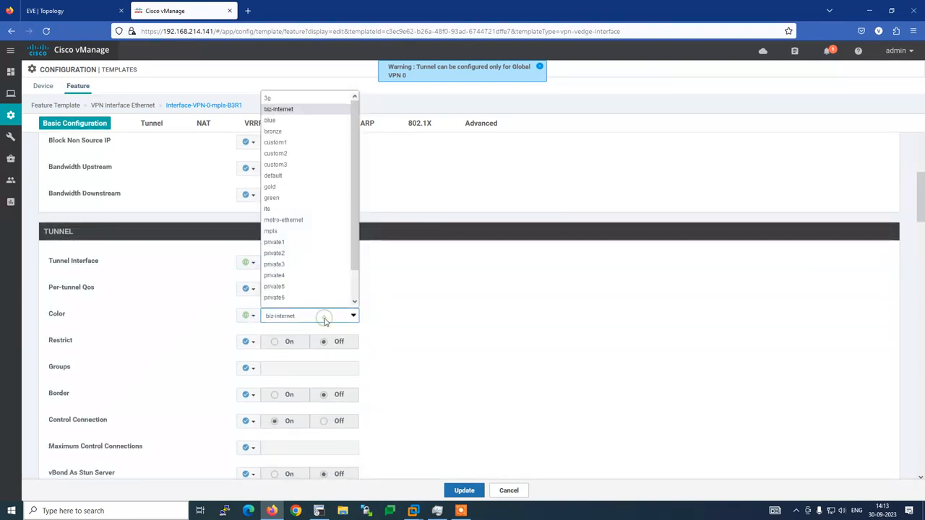
click(292, 231)
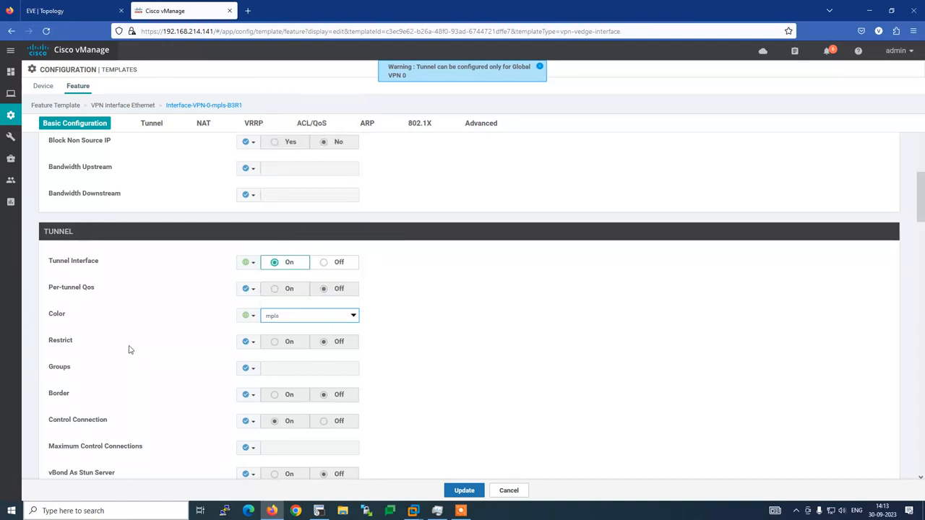
scroll(159, 350, down, 2)
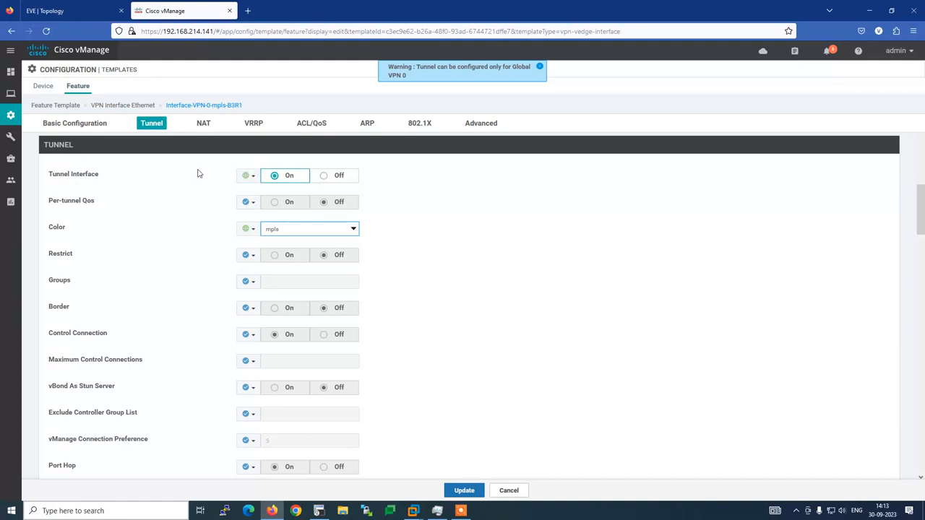
scroll(201, 173, down, 1)
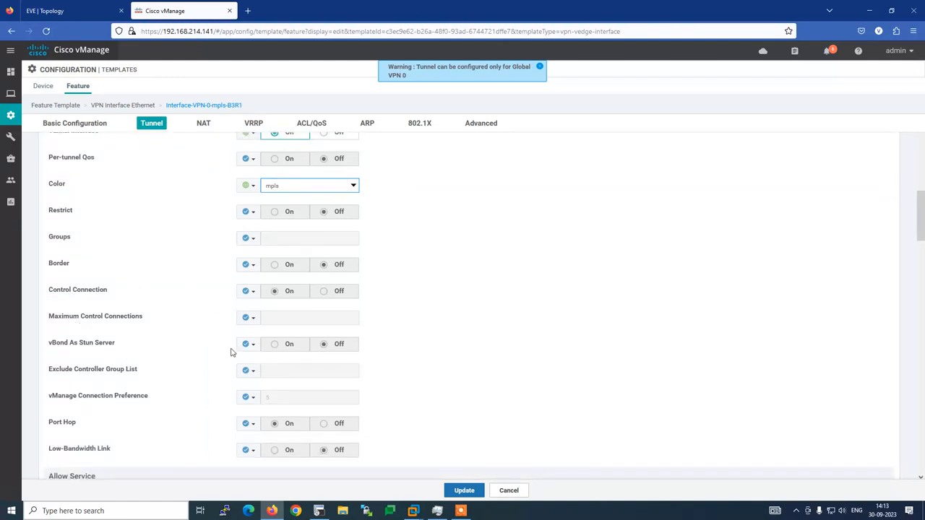
click(318, 511)
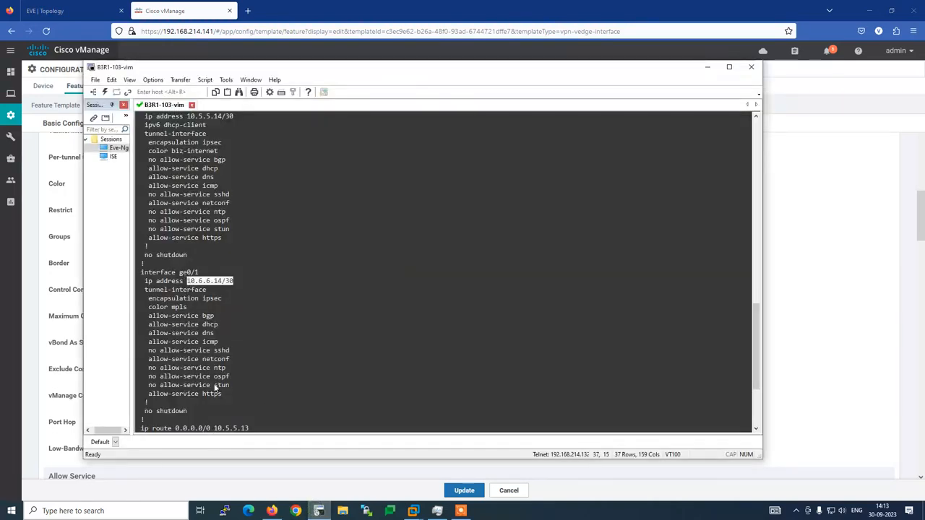
key(alt+Tab)
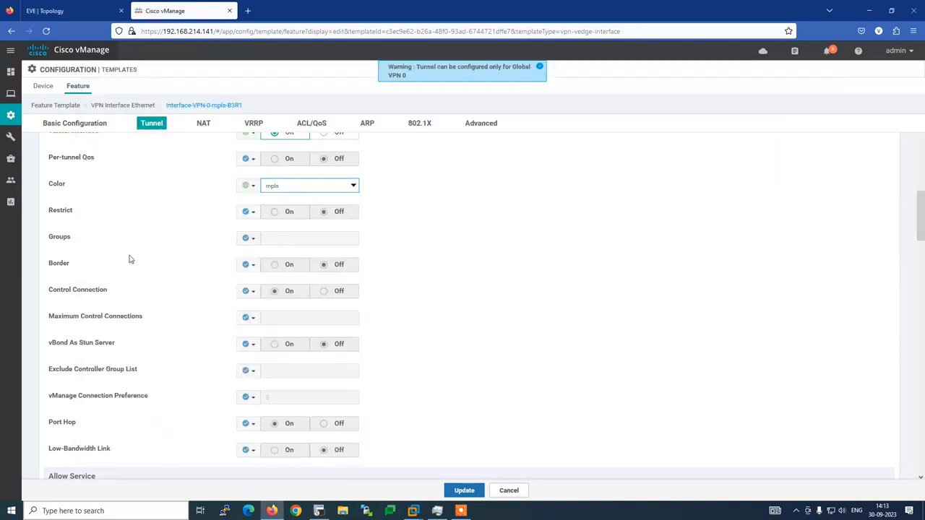
click(480, 124)
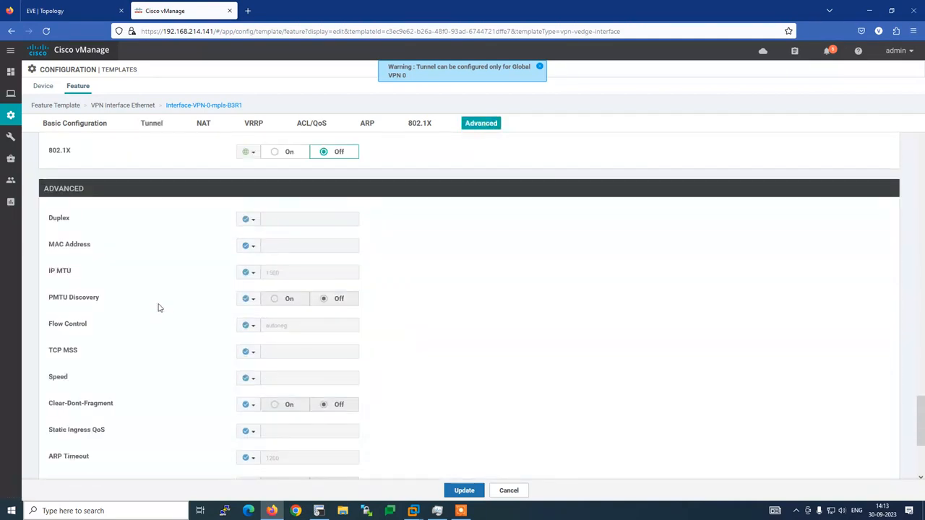
scroll(164, 310, down, 2)
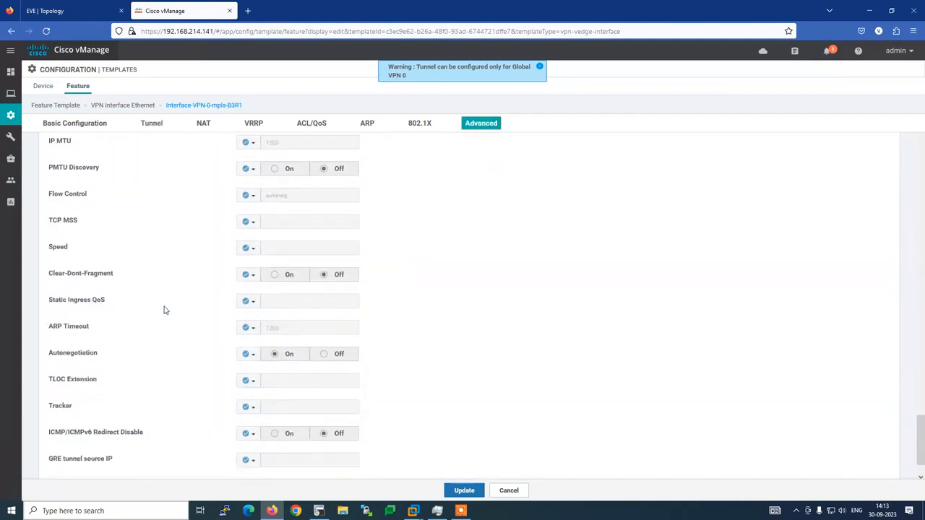
scroll(164, 310, up, 2)
click(74, 124)
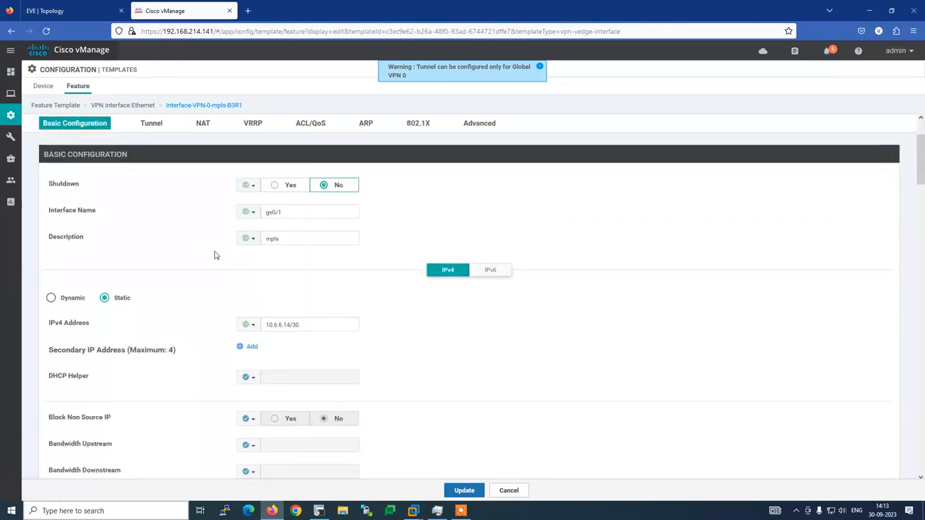
scroll(212, 284, down, 1)
scroll(212, 284, down, 5)
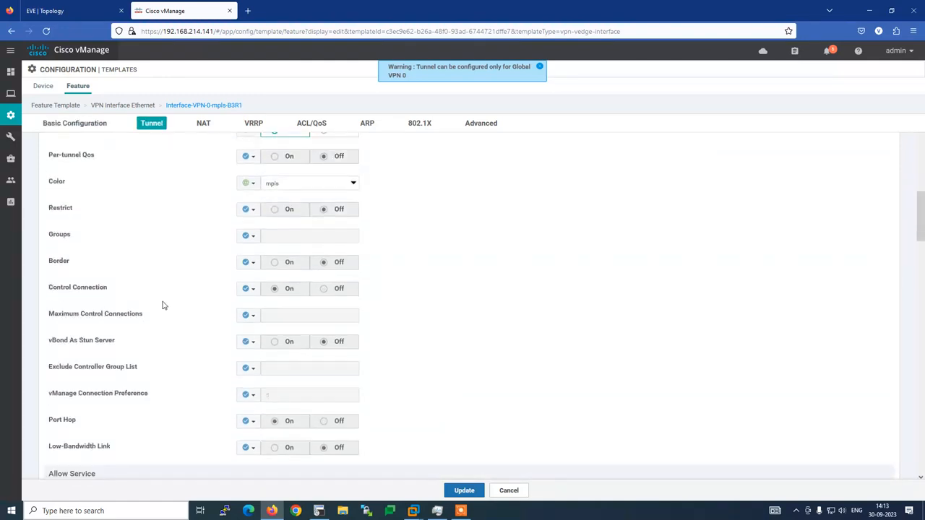
scroll(120, 322, down, 1)
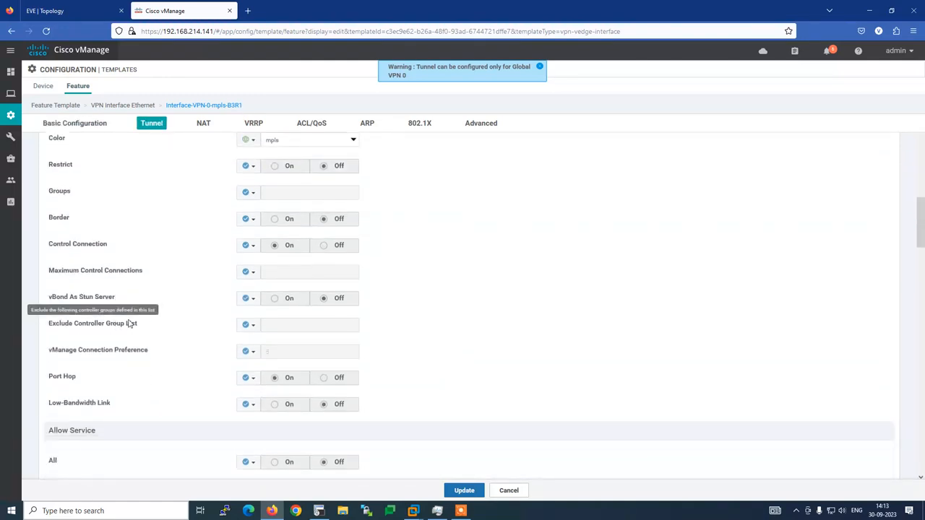
scroll(124, 297, up, 1)
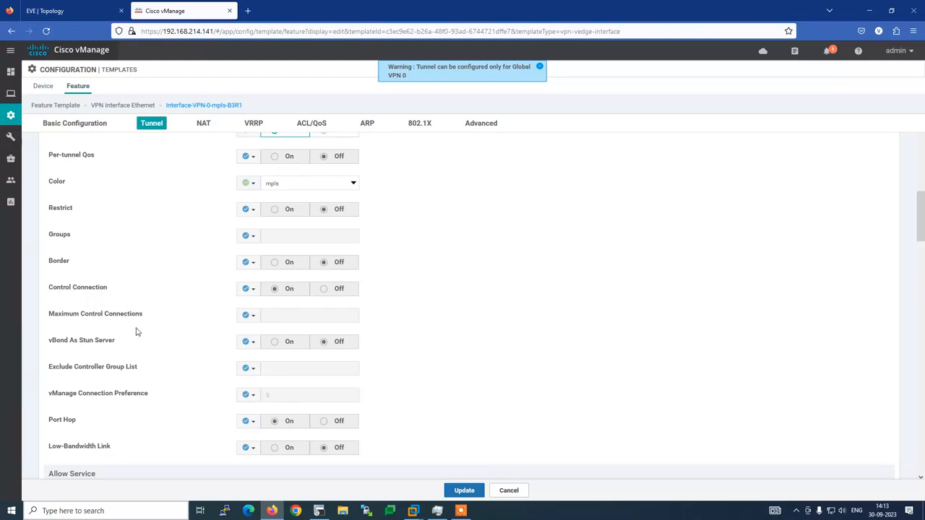
click(319, 511)
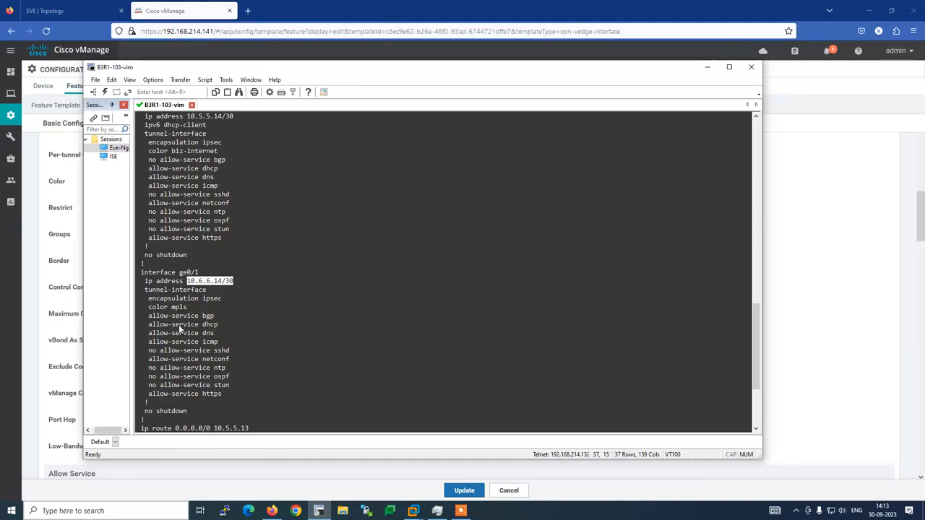
drag(148, 316, 217, 323)
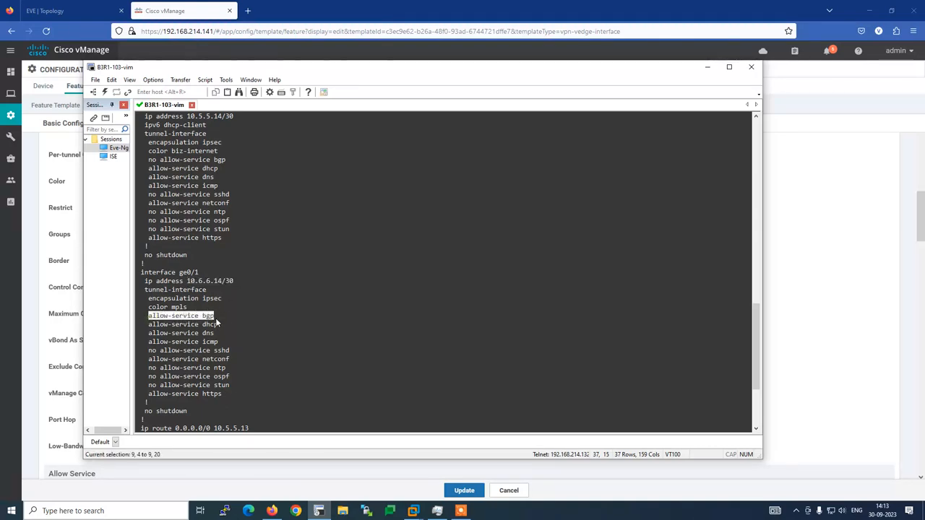
click(198, 7)
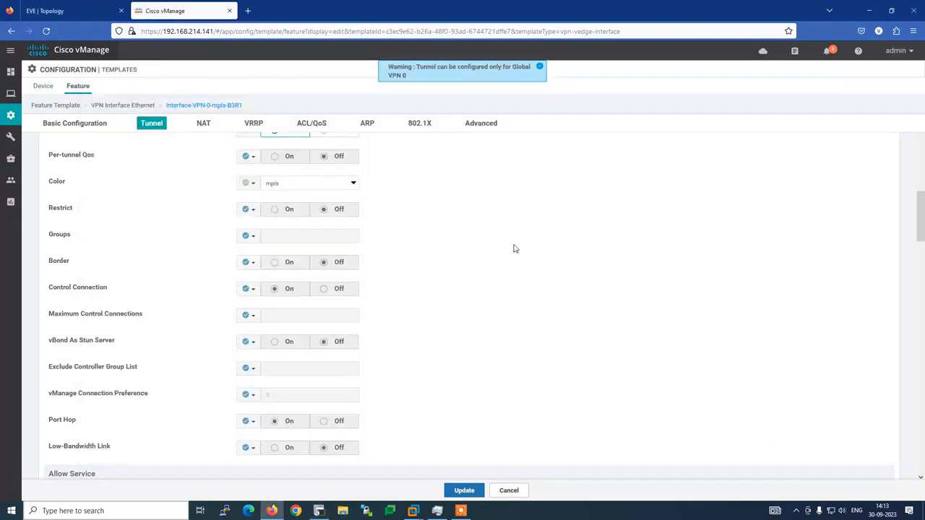
Find the BGP allowed service and set it globally to On.
key(ctrl+f)
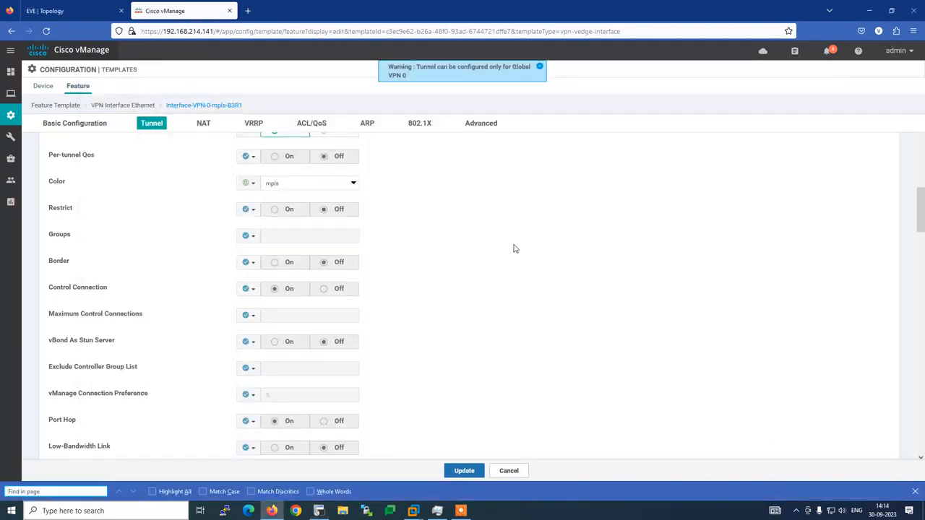
text(bgl)
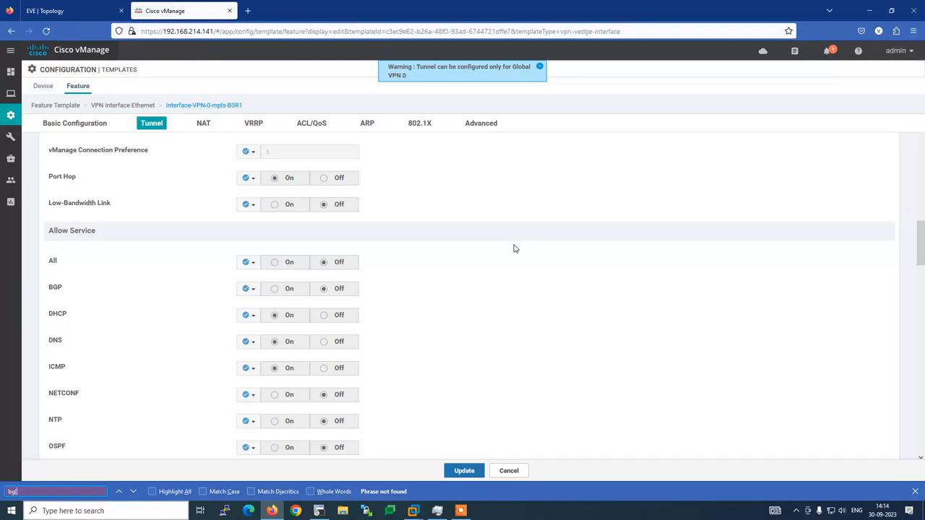
key(BackSpace)
key(BackSpace)
key(BackSpace)
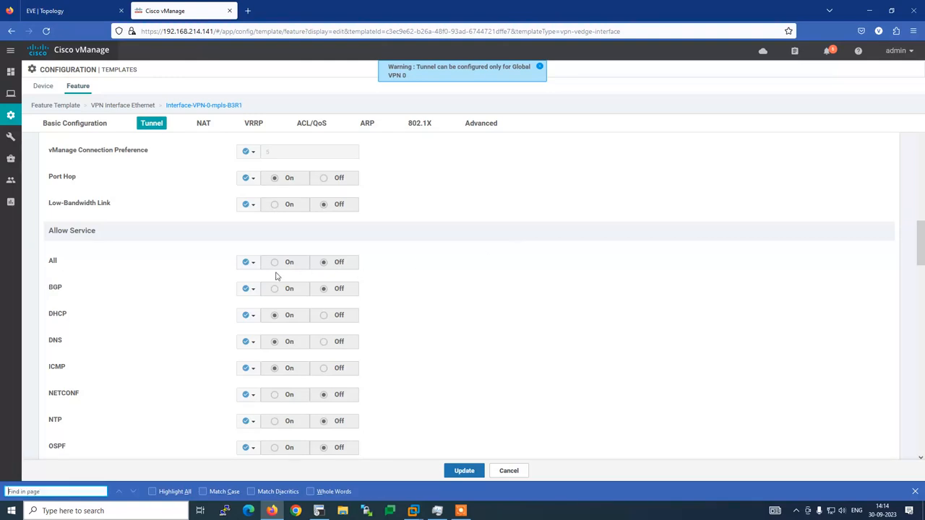
click(252, 289)
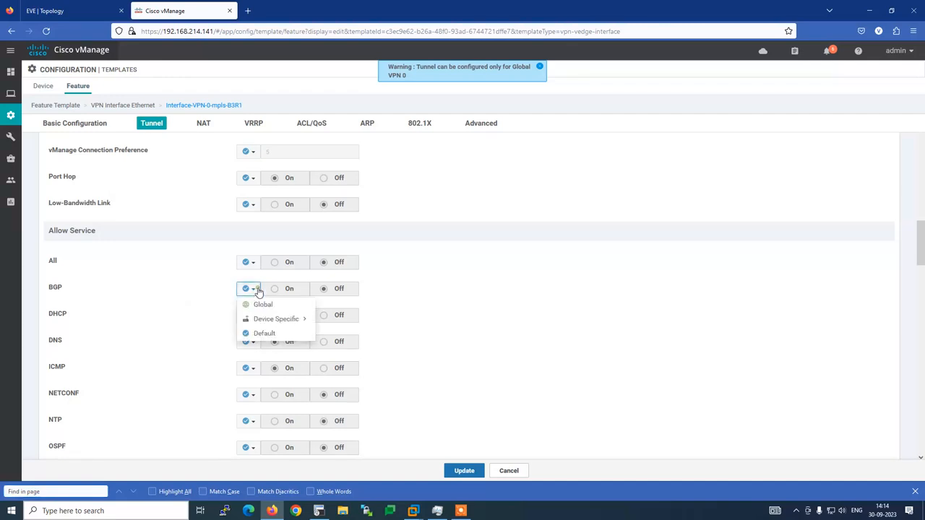
click(260, 304)
click(276, 291)
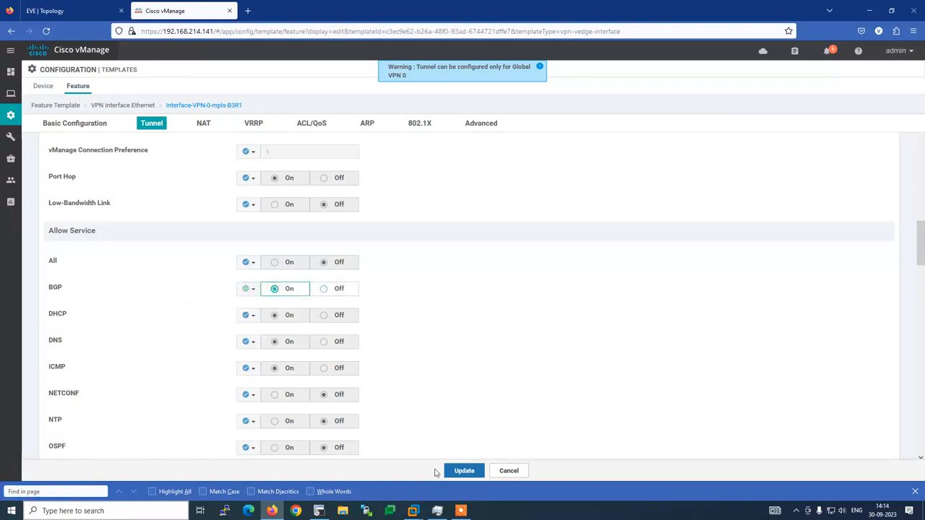
click(915, 491)
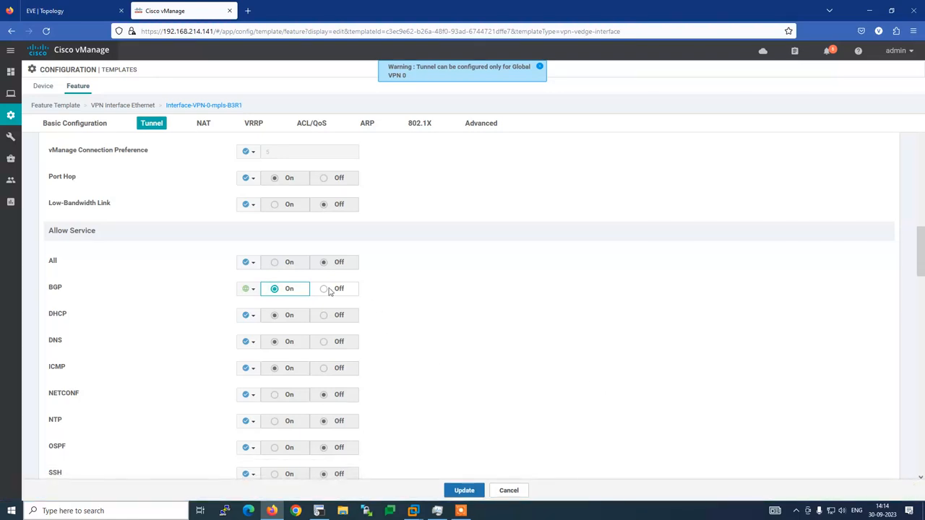
Set the All allowed service globally to On and update the template.
click(246, 263)
click(249, 278)
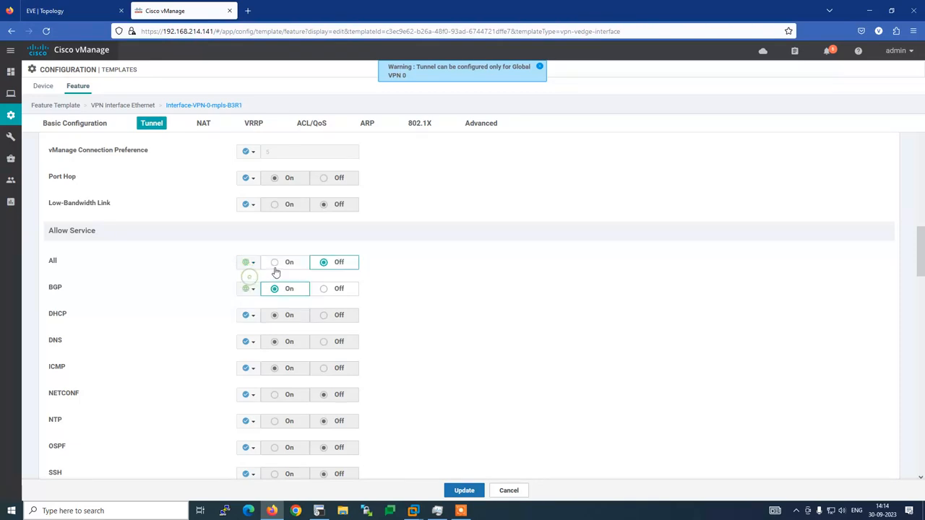
click(276, 263)
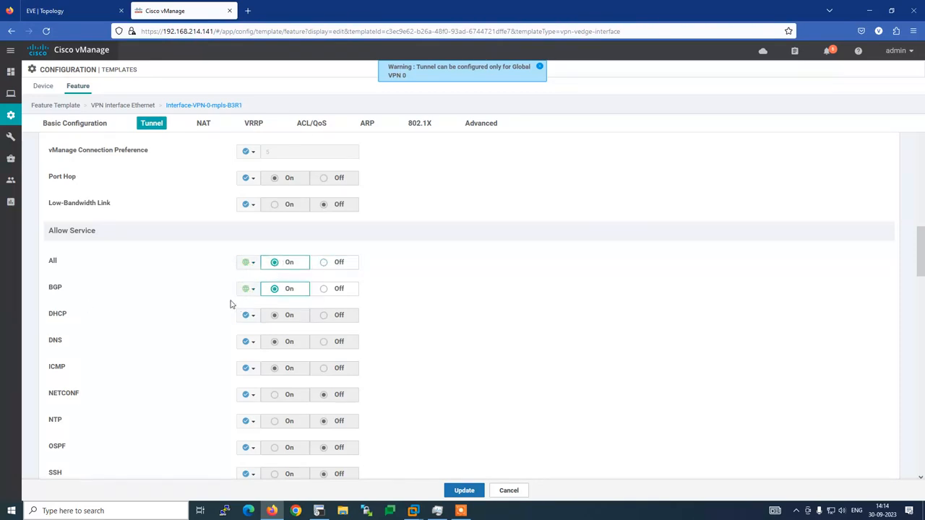
scroll(224, 305, down, 2)
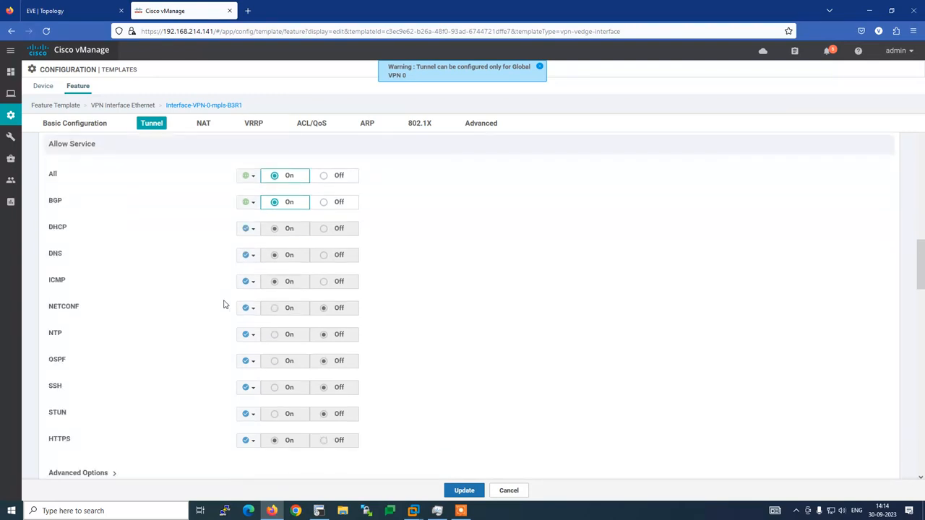
scroll(224, 304, down, 1)
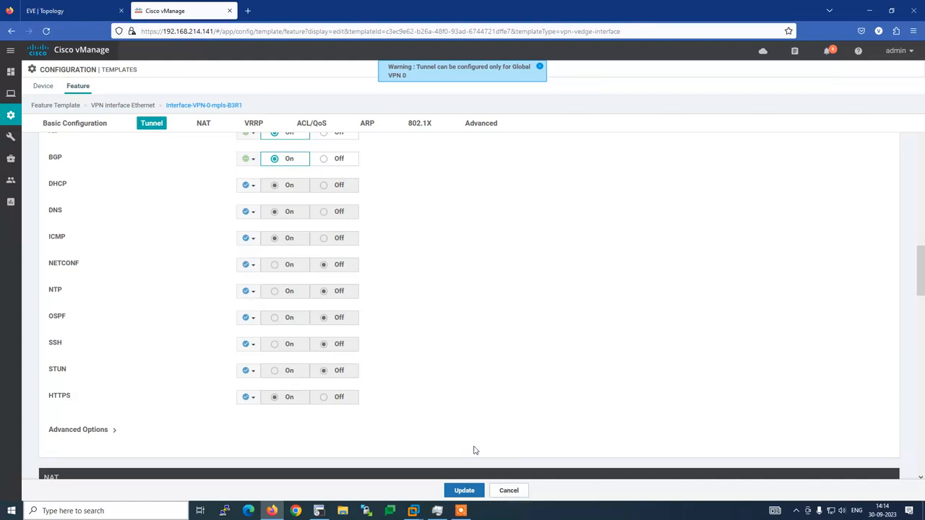
scroll(470, 440, down, 3)
scroll(440, 423, down, 3)
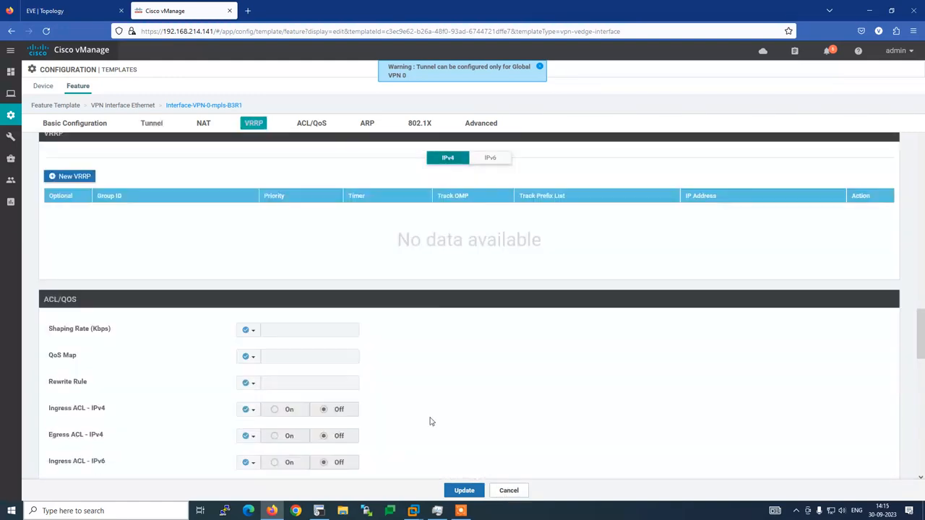
click(464, 491)
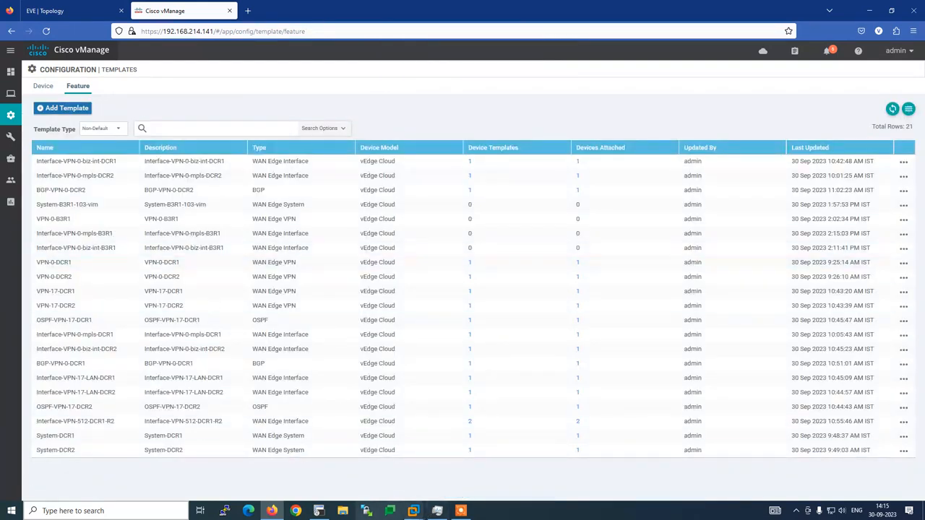
Begin a new vEdge Cloud feature template of type BGP.
click(319, 511)
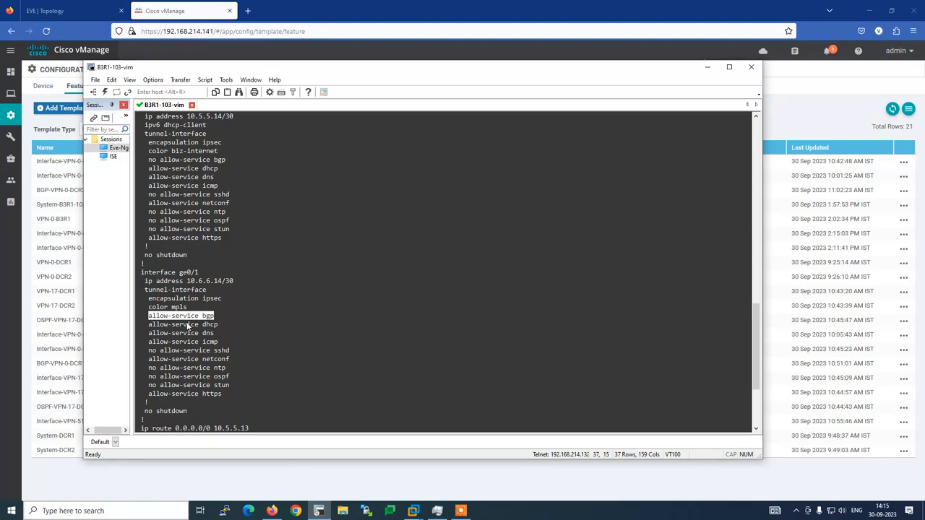
click(201, 6)
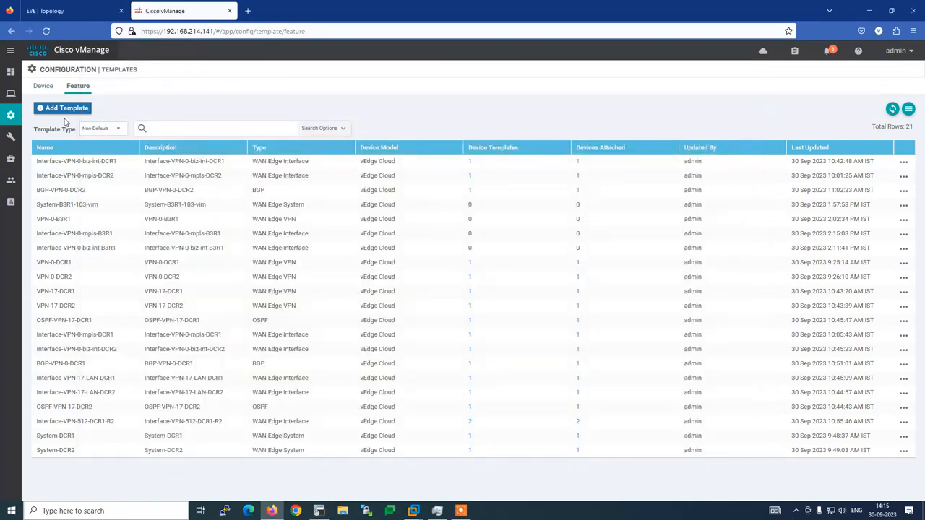
click(62, 108)
click(94, 150)
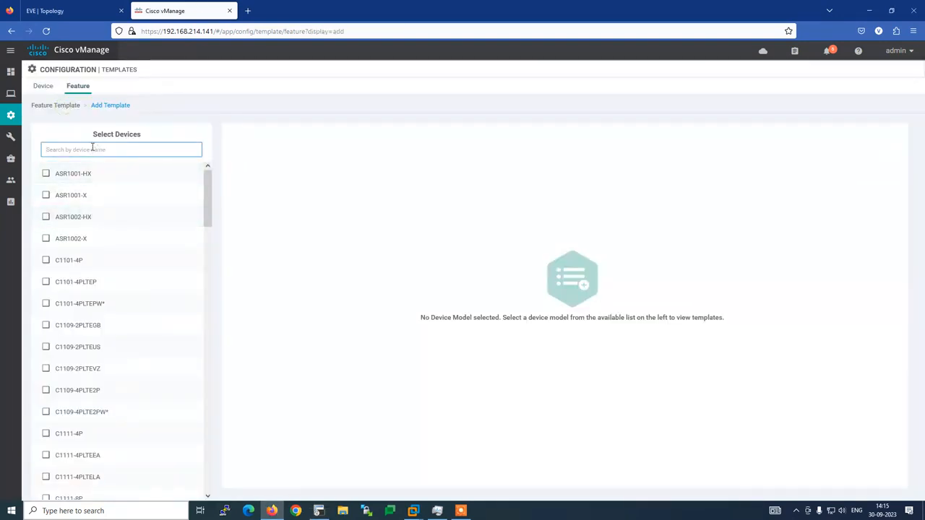
text(ve)
click(85, 325)
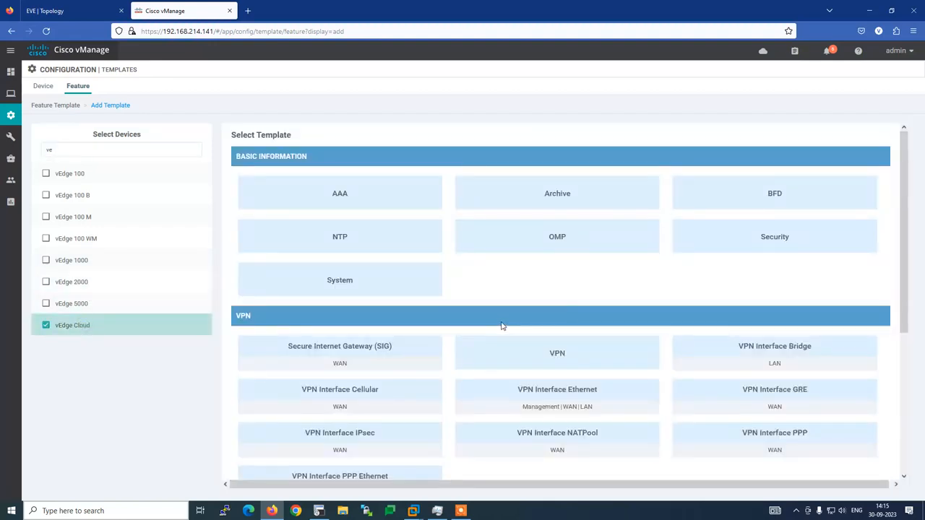
scroll(621, 315, down, 3)
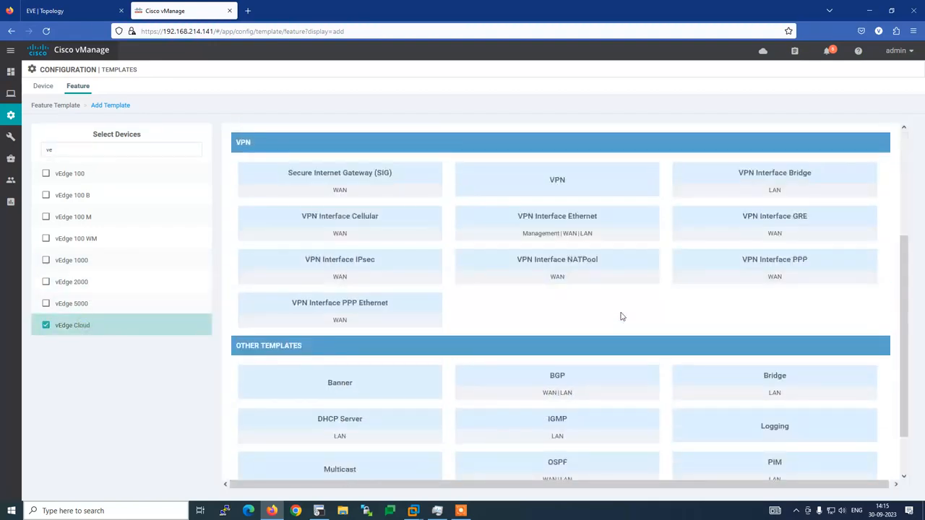
click(564, 378)
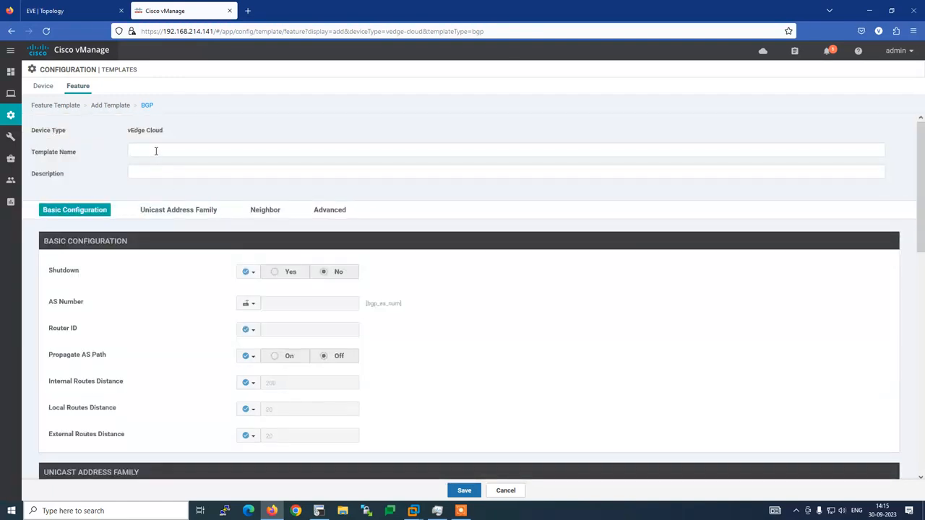
Name the template BGP-VPN-0-B3R1 and paste the same text as its description.
click(157, 151)
text(BGP)
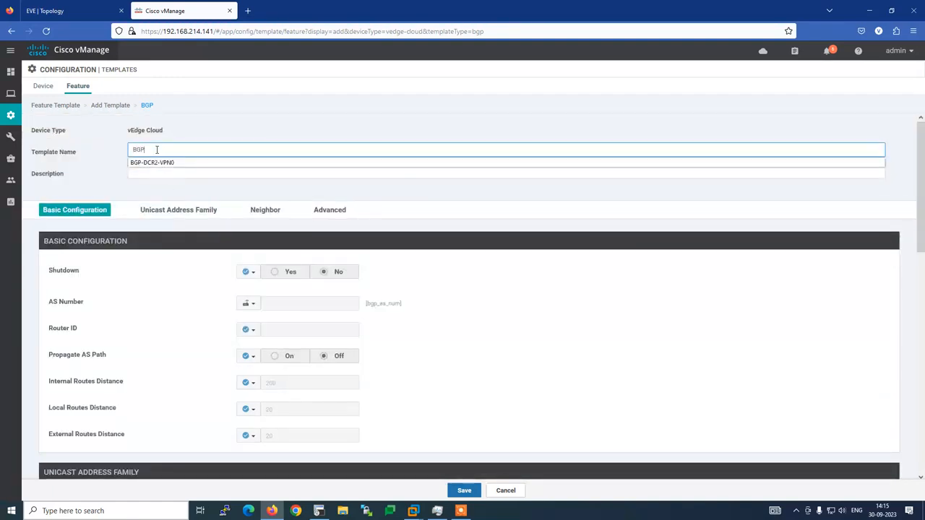
text(-VPN-0)
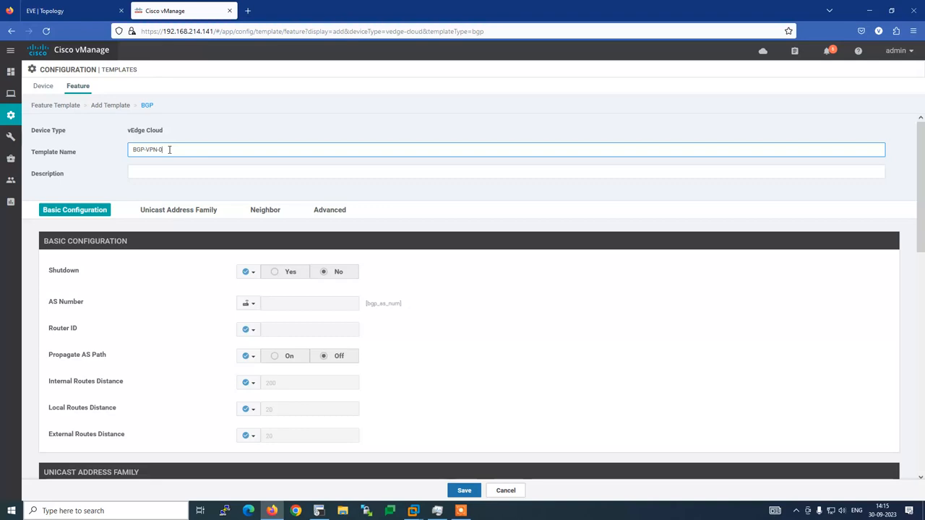
text(-B3R)
text(1)
drag(186, 149, 96, 152)
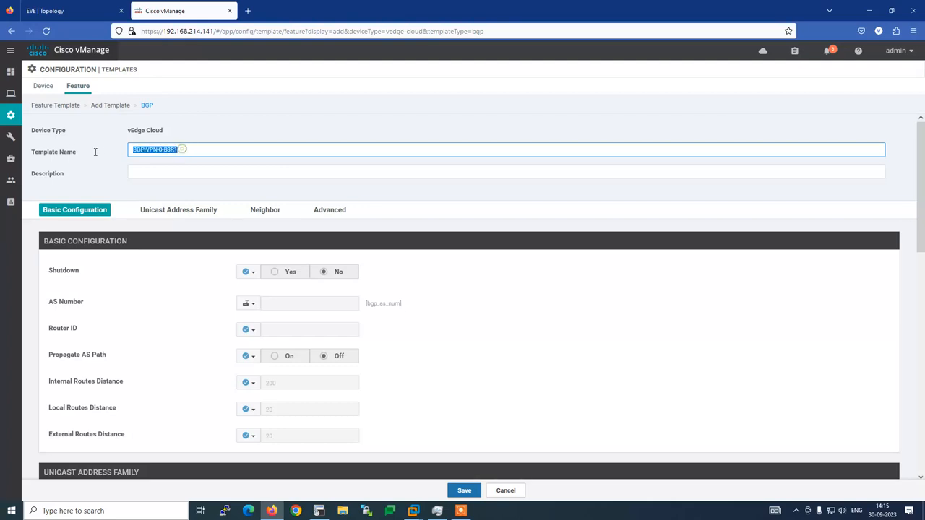
click(154, 173)
text(BGP-VPN-0-B3R1)
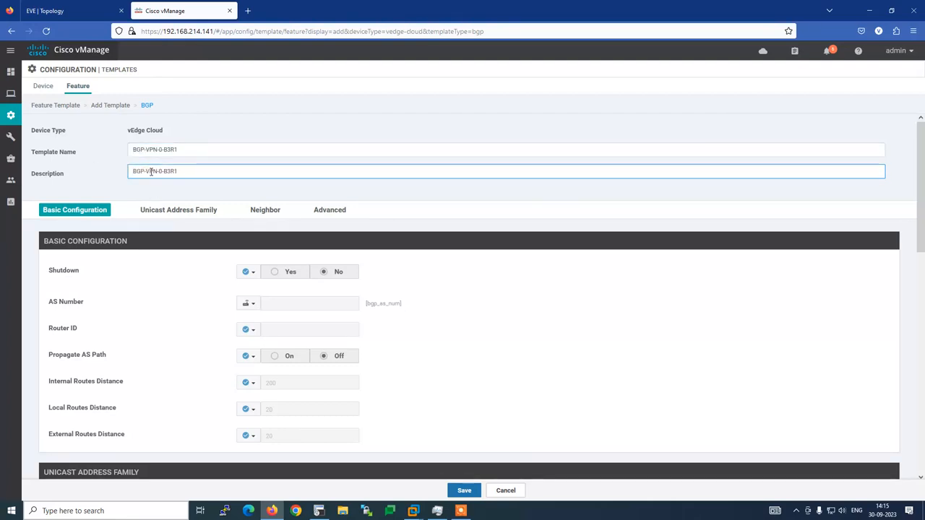
click(279, 192)
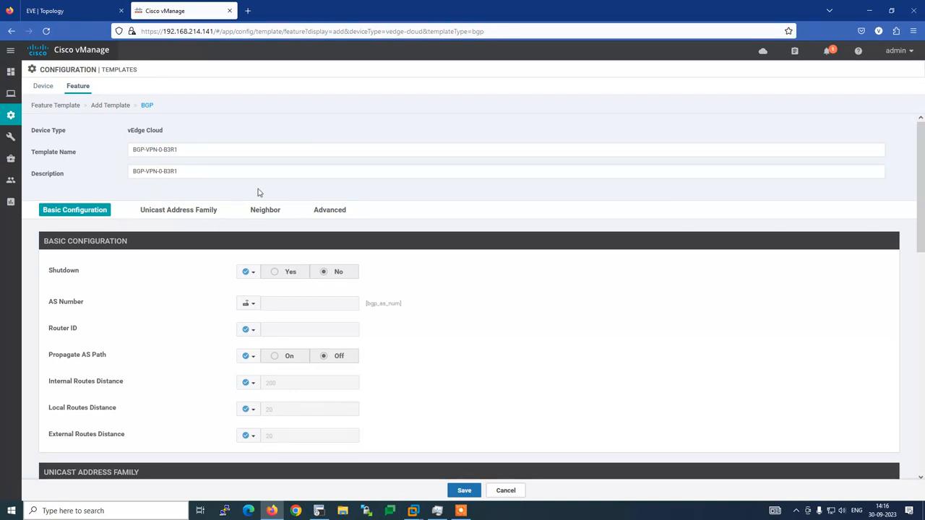
Make Shutdown global and set AS Number to global 64662, copied from the router config.
click(249, 272)
click(254, 287)
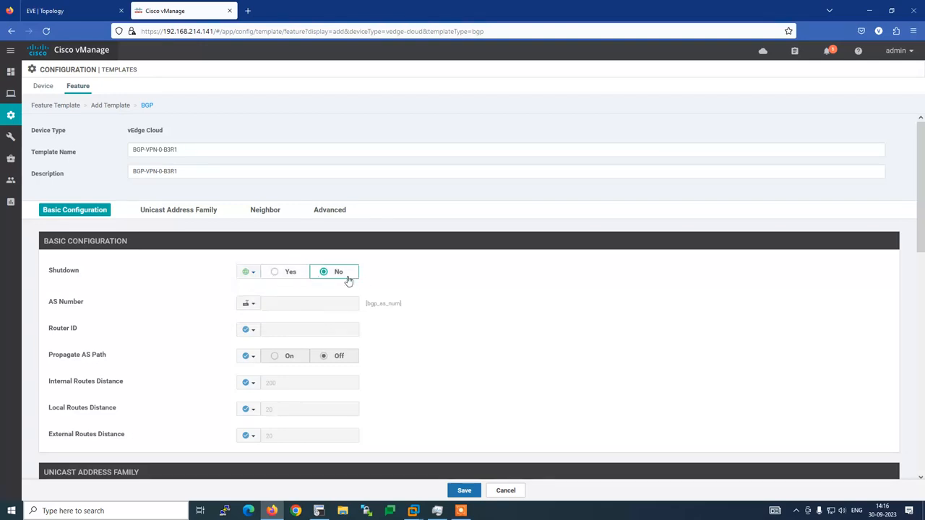
click(319, 511)
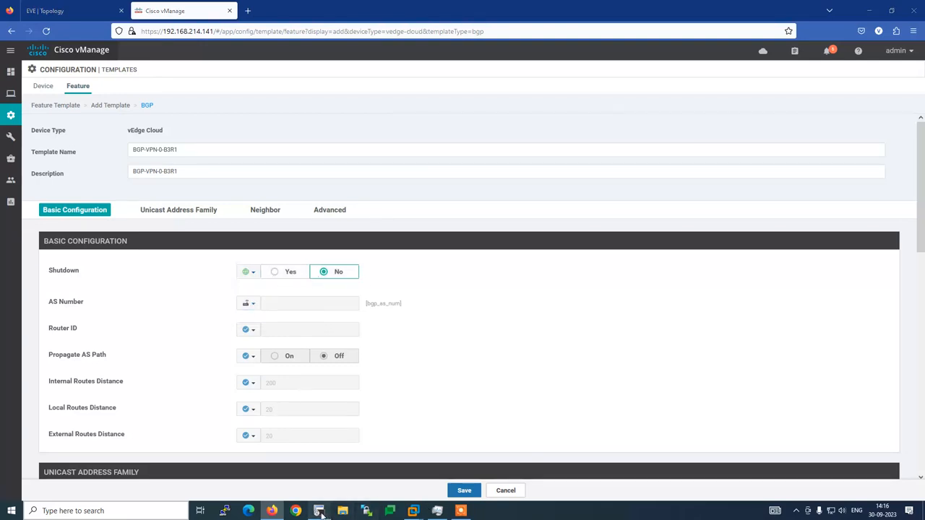
scroll(257, 403, up, 7)
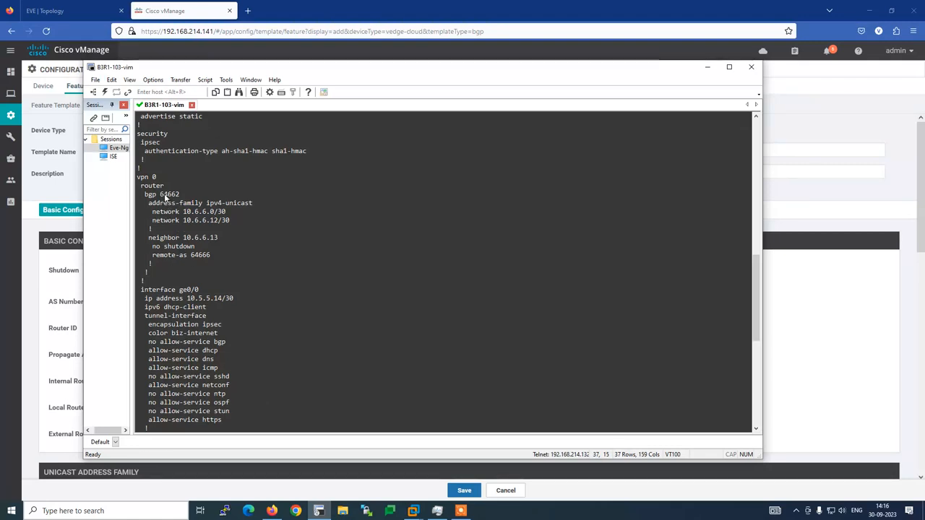
drag(161, 195, 179, 196)
key(alt+Tab)
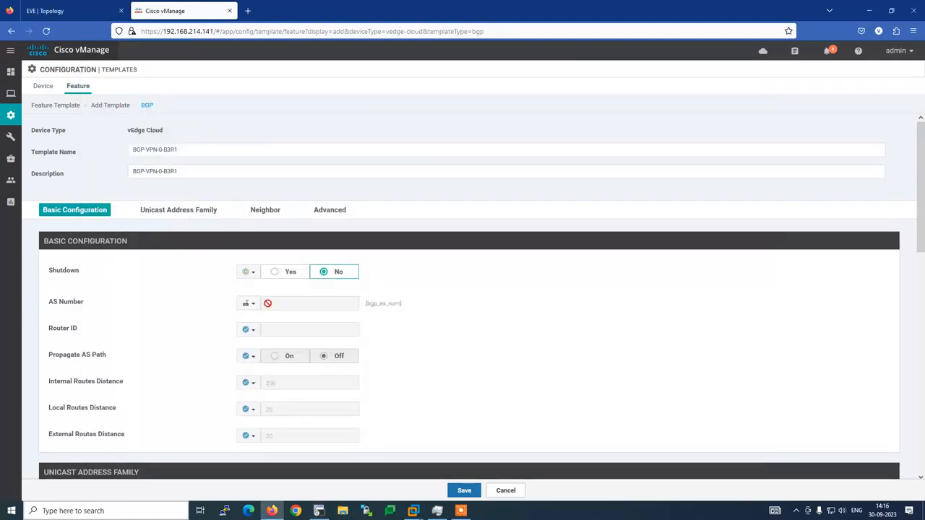
click(253, 304)
click(262, 318)
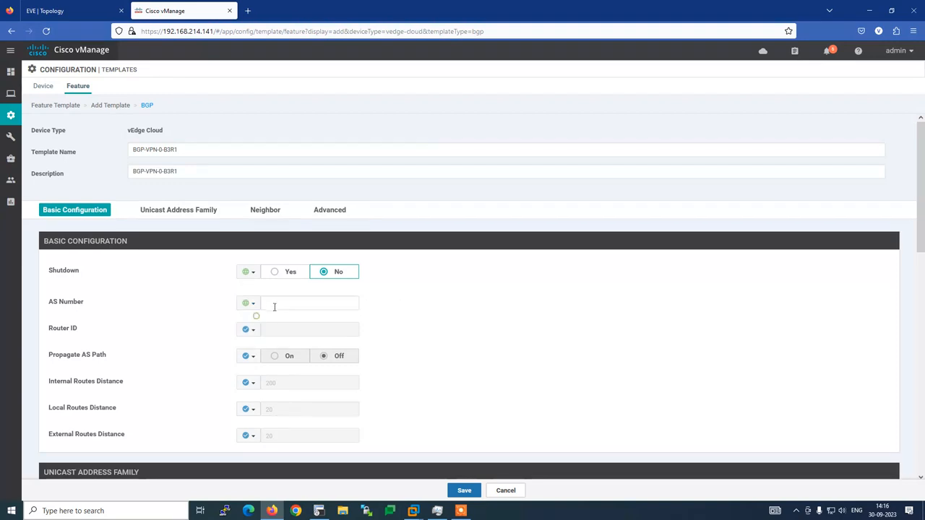
click(277, 304)
text(64662)
scroll(211, 320, down, 1)
key(alt+Tab)
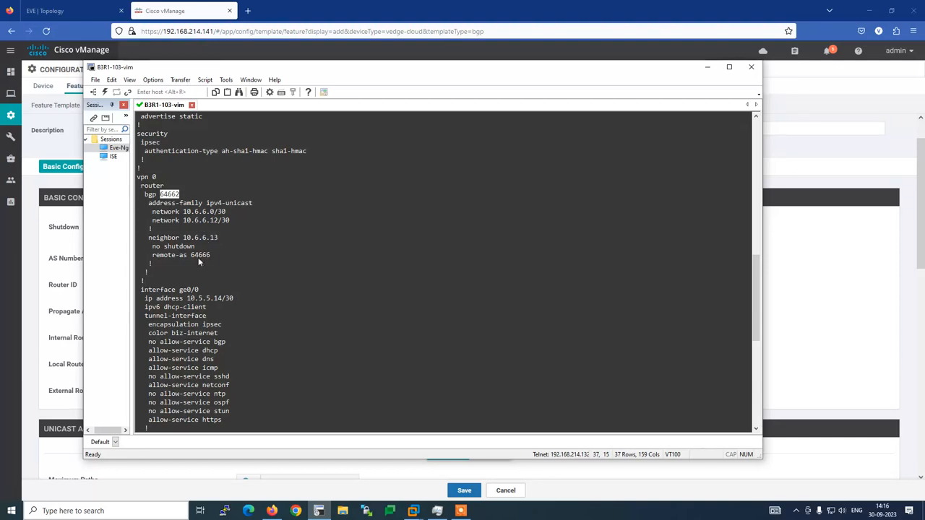
key(alt+Tab)
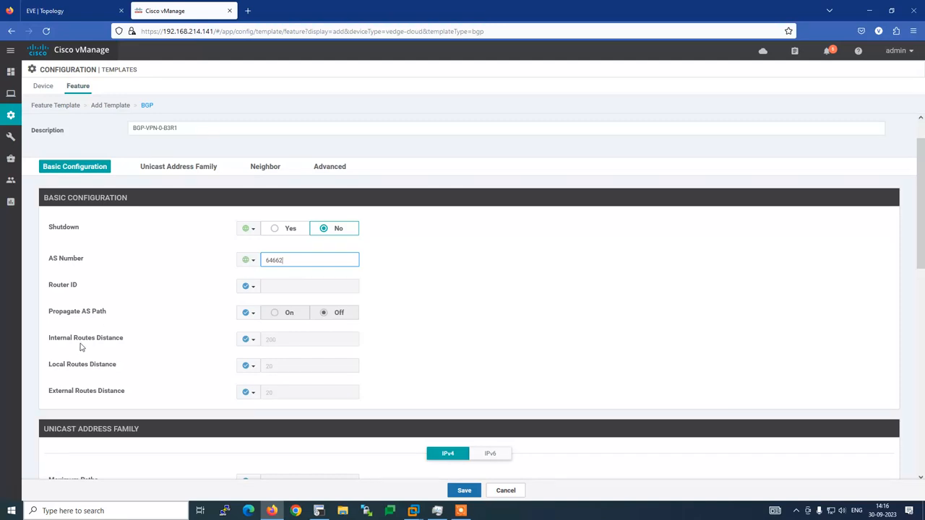
Start a new unicast network entry and copy the 'network 10.6.6.12/30' line from the router config.
scroll(219, 365, down, 3)
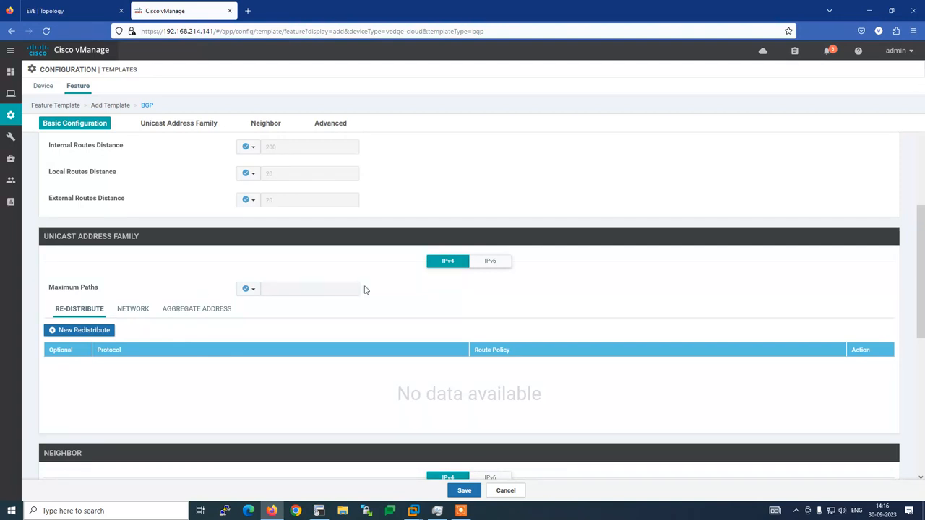
click(137, 316)
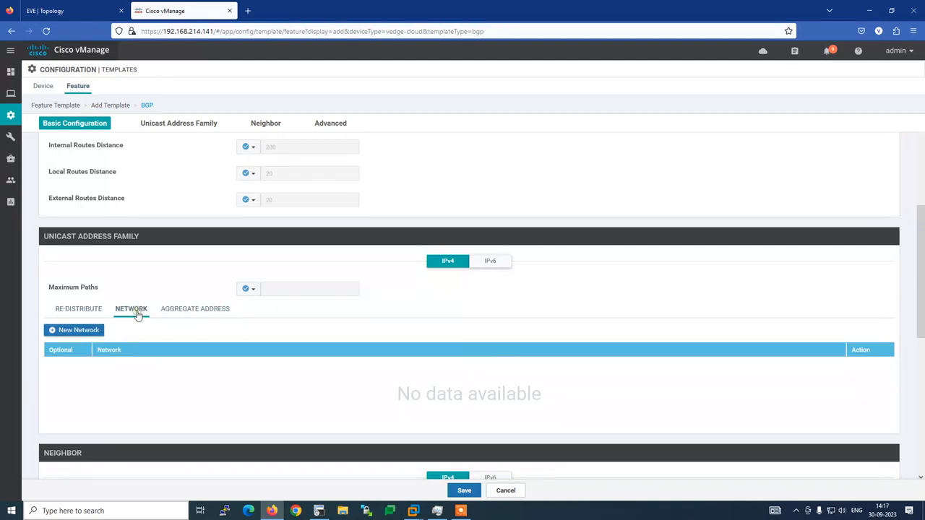
click(76, 331)
key(alt+Tab)
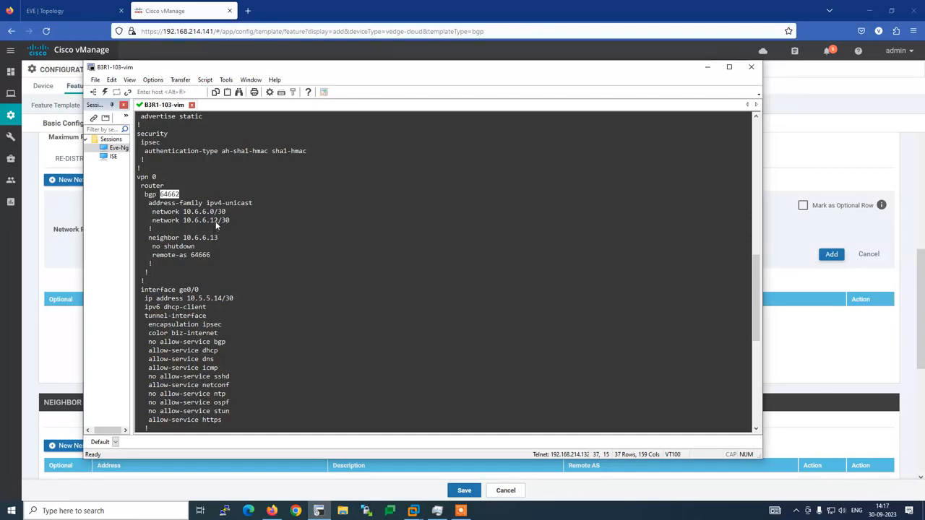
click(69, 10)
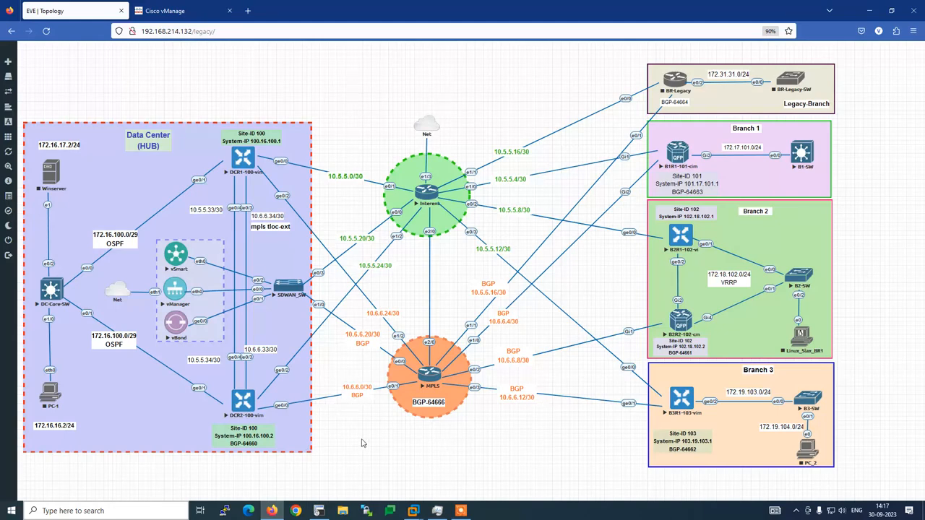
key(alt+Tab)
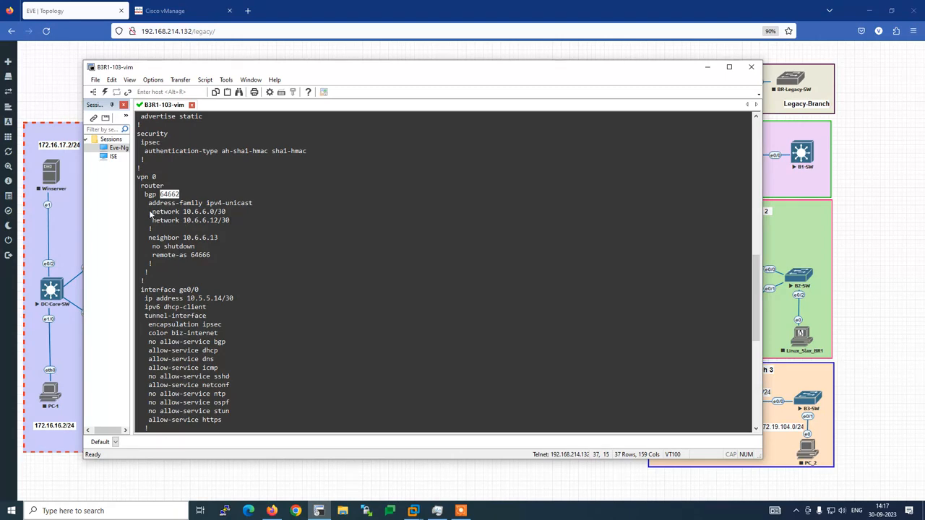
drag(151, 212, 229, 218)
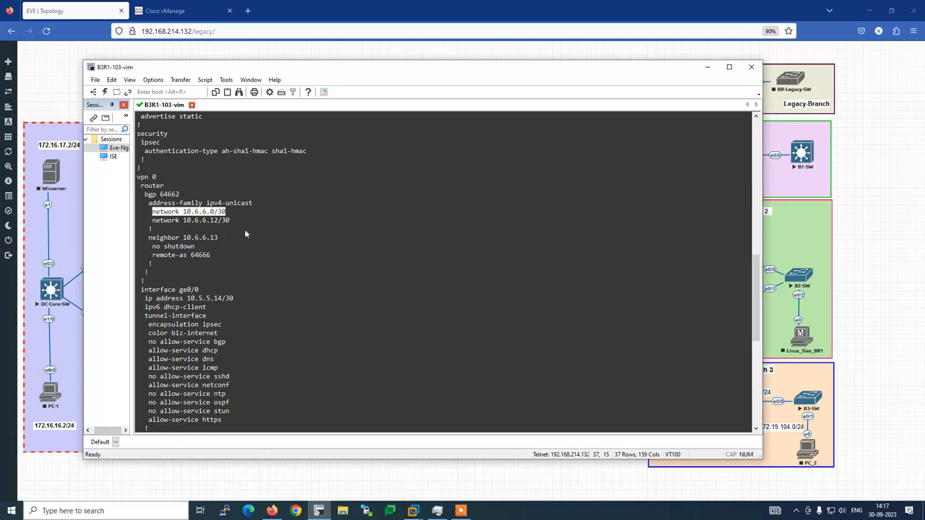
click(230, 239)
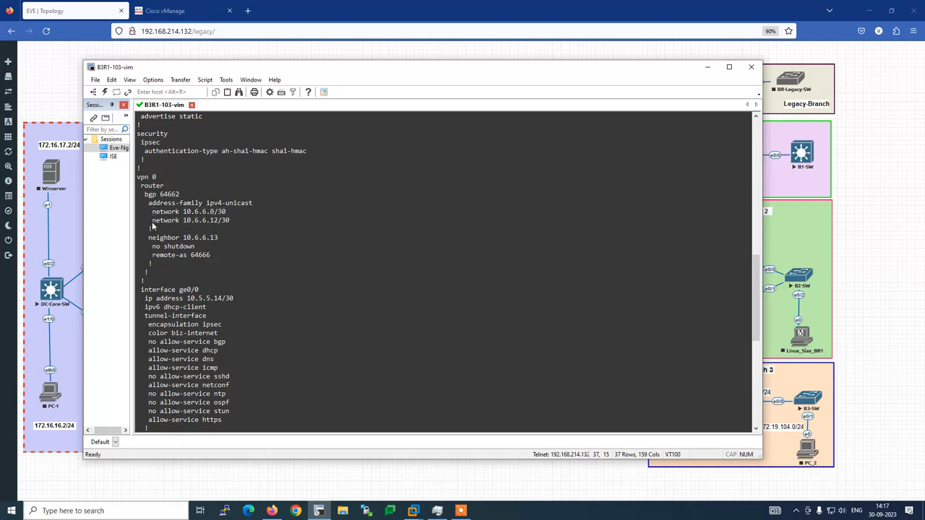
drag(149, 221, 231, 227)
key(ctrl+c)
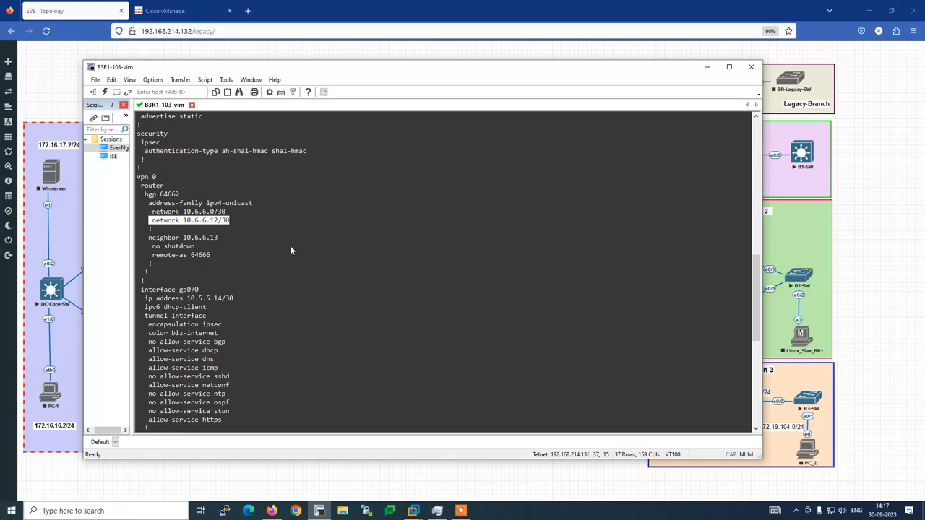
key(alt+Tab)
click(165, 11)
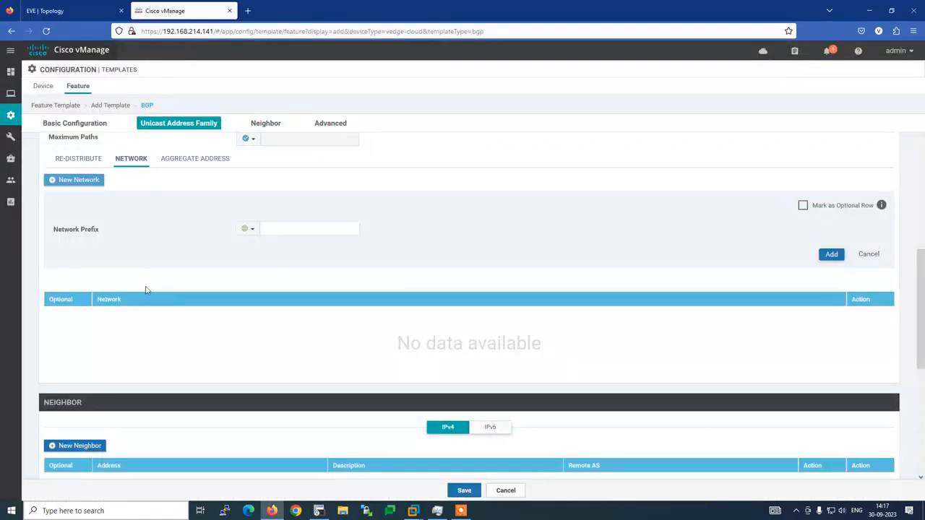
Paste it into Network Prefix, trim it to 10.6.6.12/30, and add the network.
click(278, 231)
key(ctrl+v)
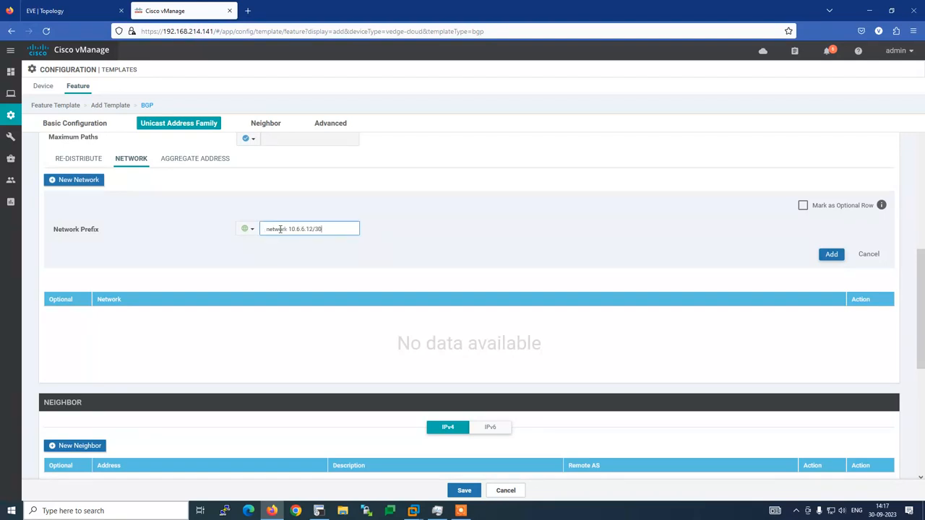
click(287, 229)
key(BackSpace)
key(BackSpace)
key(BackSpace)
key(BackSpace)
key(BackSpace)
key(BackSpace)
key(BackSpace)
key(BackSpace)
click(829, 255)
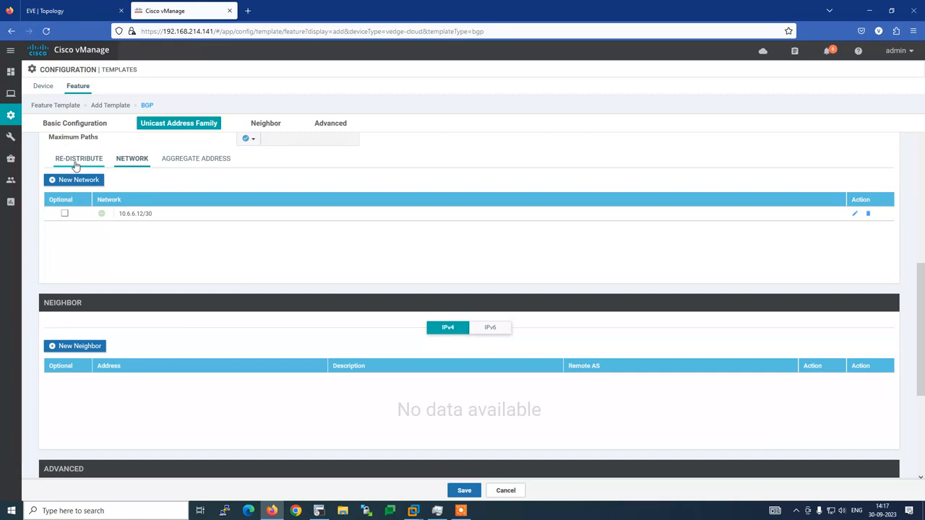
Start a new BGP neighbor with address 10.6.6.13 copied from the router config.
click(265, 124)
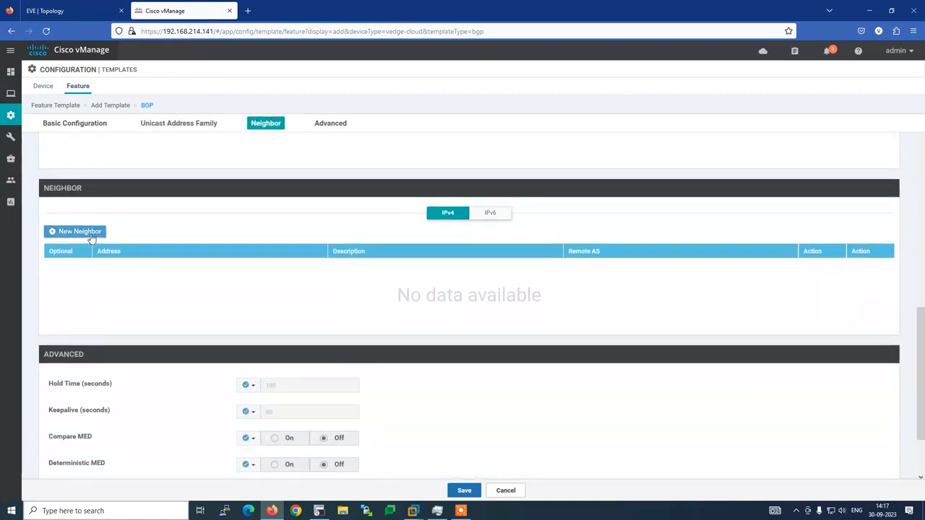
click(90, 232)
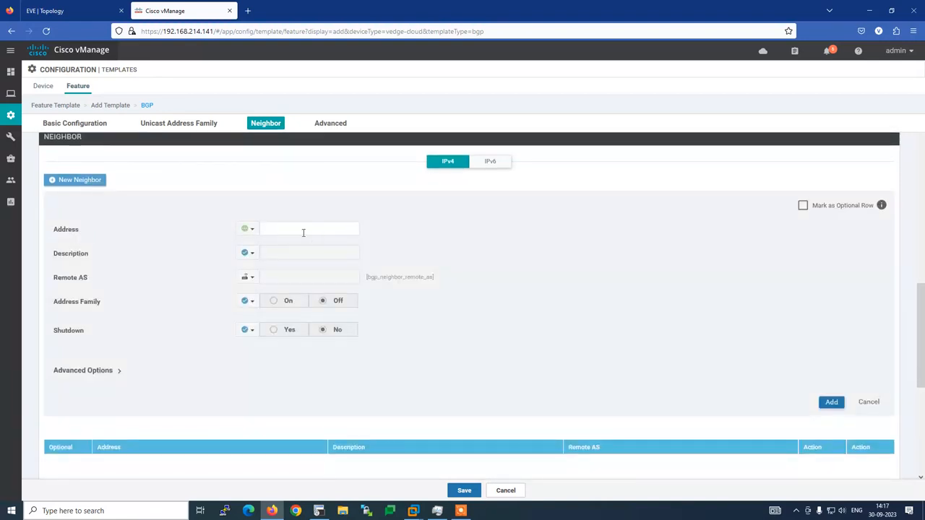
click(303, 230)
key(alt+Tab)
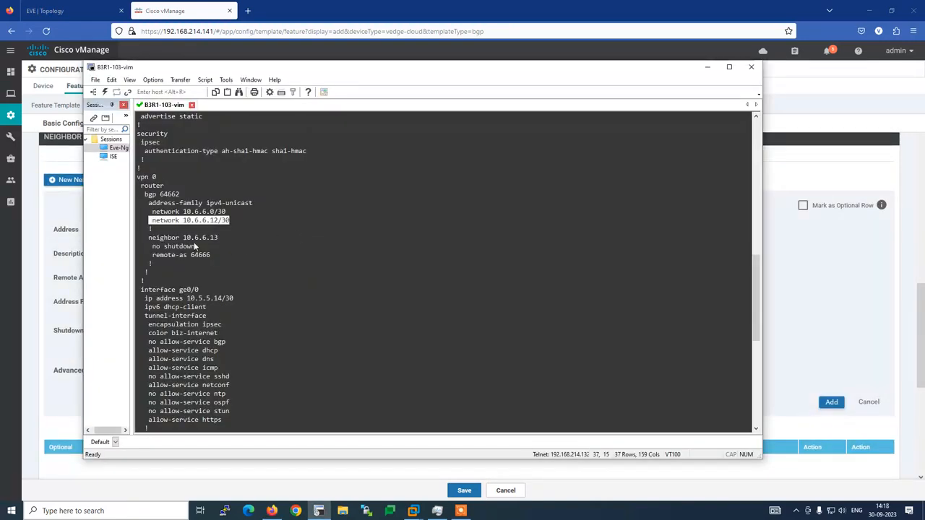
drag(183, 238, 218, 238)
key(alt+Tab)
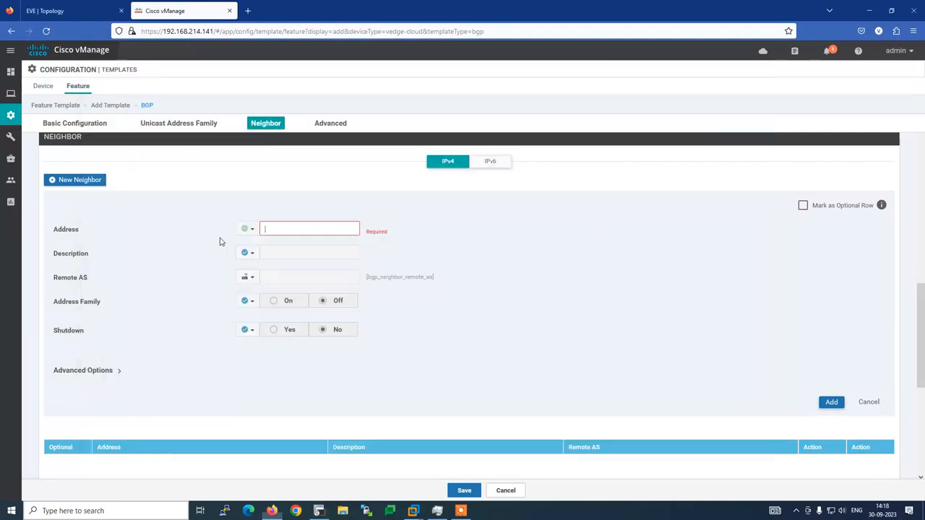
text(10.6.6.13)
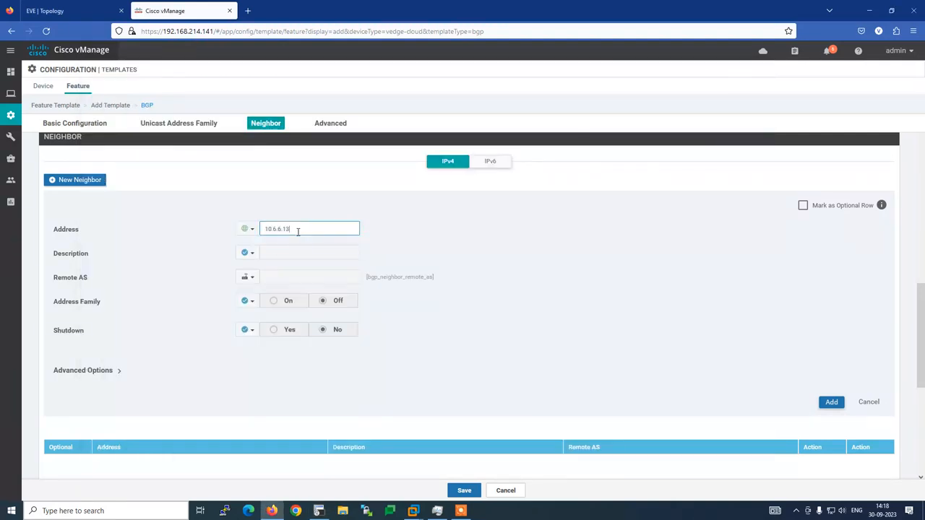
Set the neighbor's Remote AS to global 64666 and add it to the table.
key(alt+Tab)
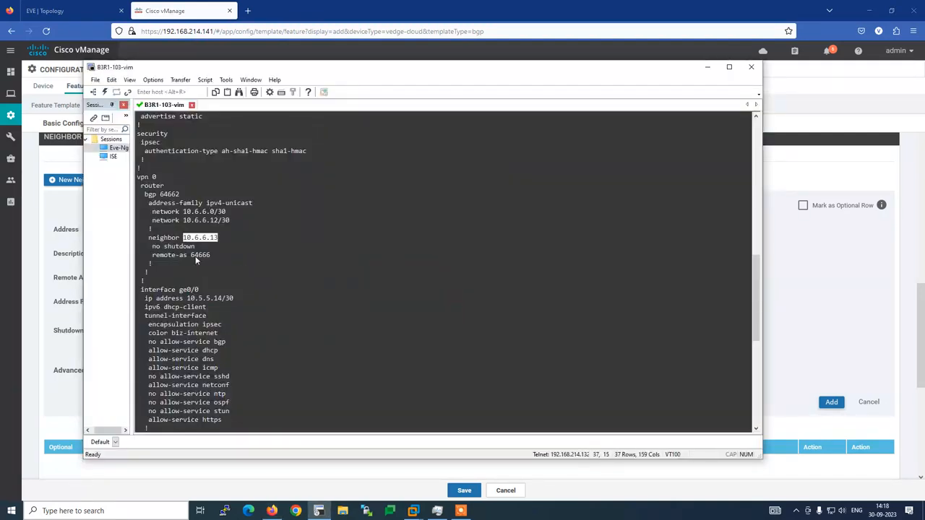
drag(191, 254, 210, 255)
key(alt+Tab)
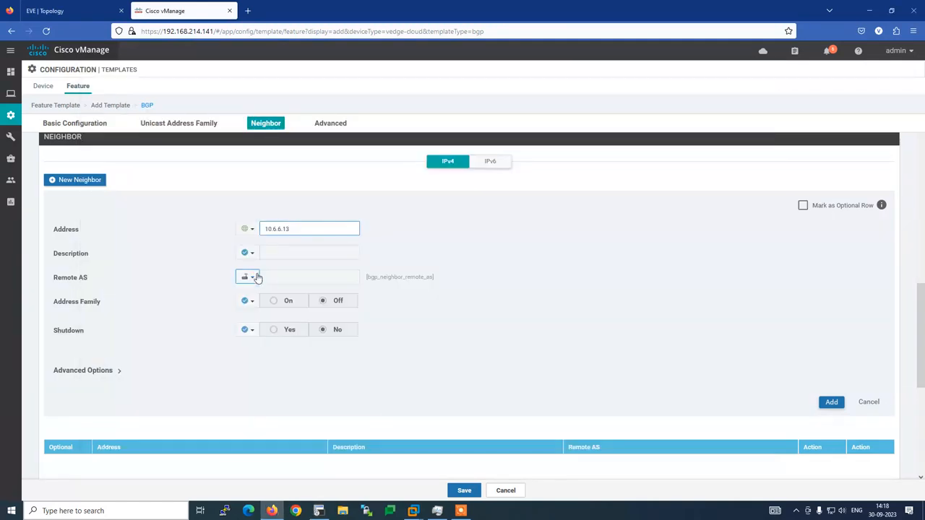
click(257, 277)
click(261, 292)
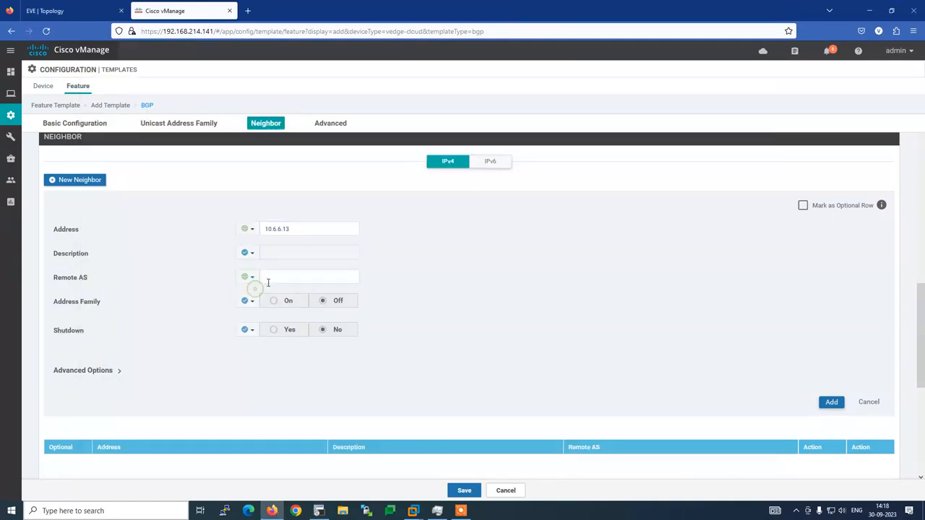
click(268, 279)
text(64666)
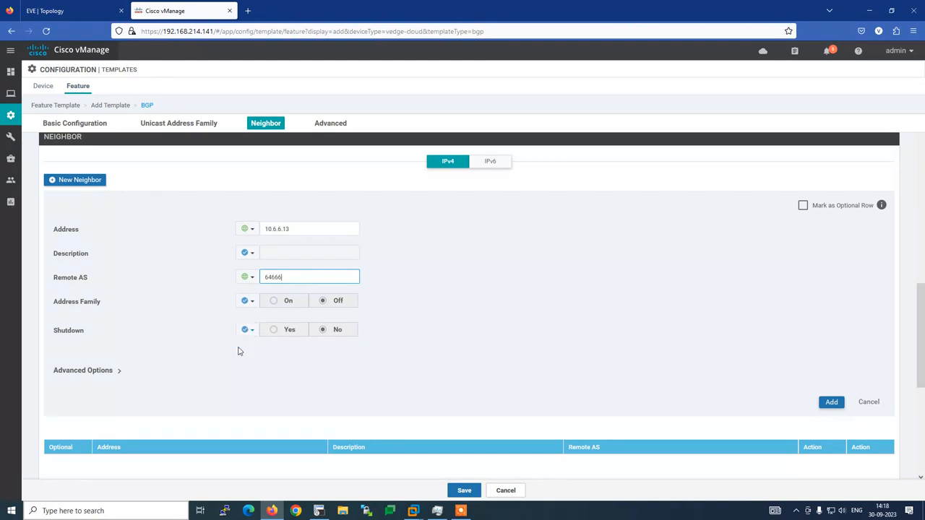
click(831, 403)
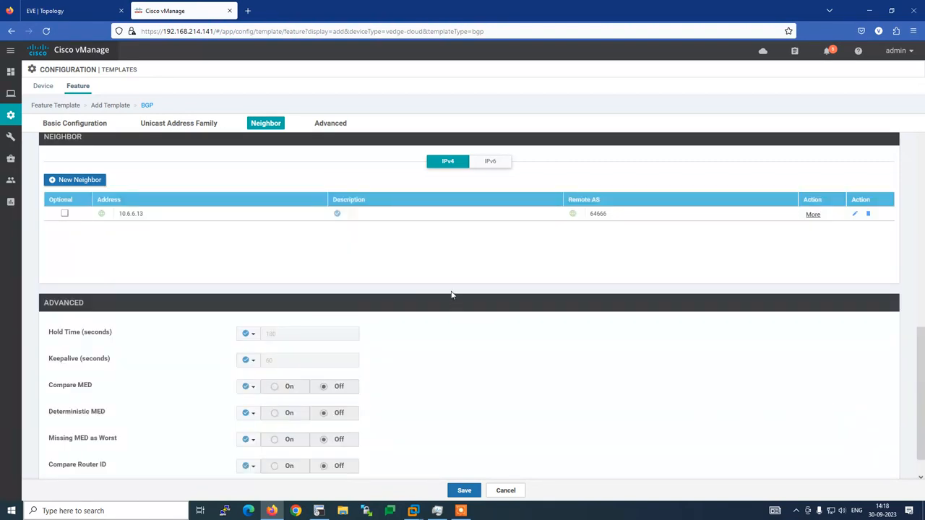
Save the BGP-VPN-0-B3R1 template and scroll back through the router config.
click(323, 127)
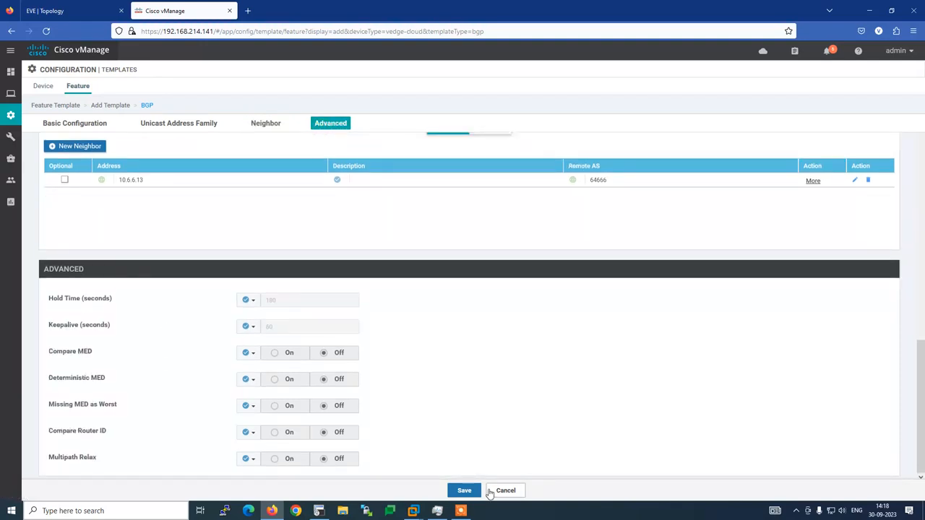
click(467, 492)
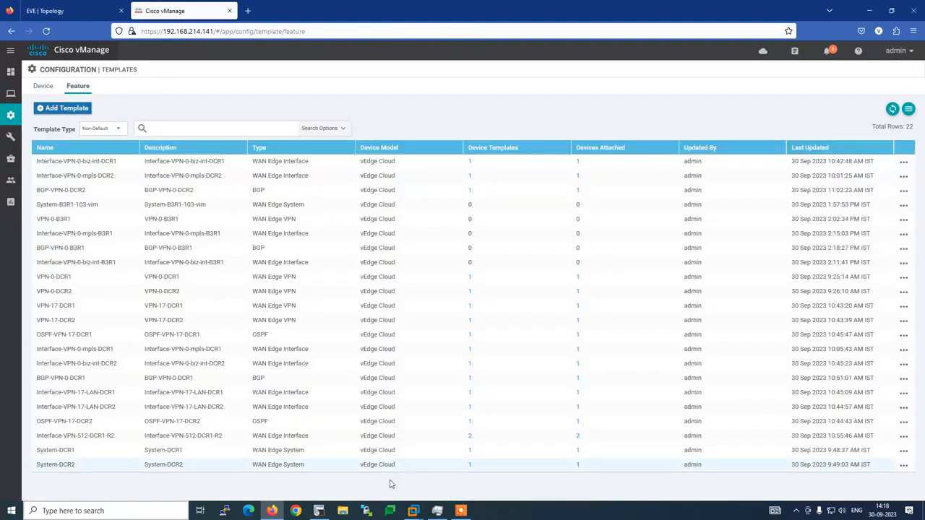
click(319, 510)
scroll(223, 380, up, 4)
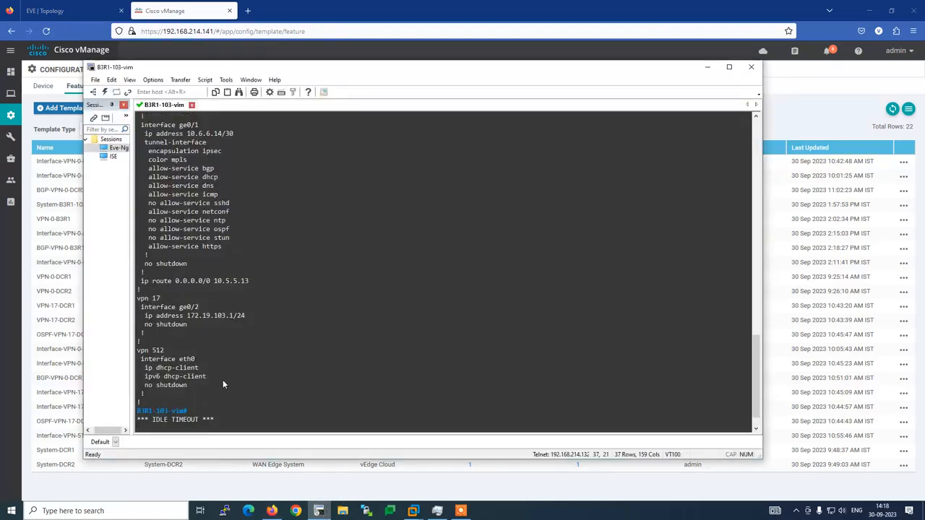
scroll(222, 380, up, 8)
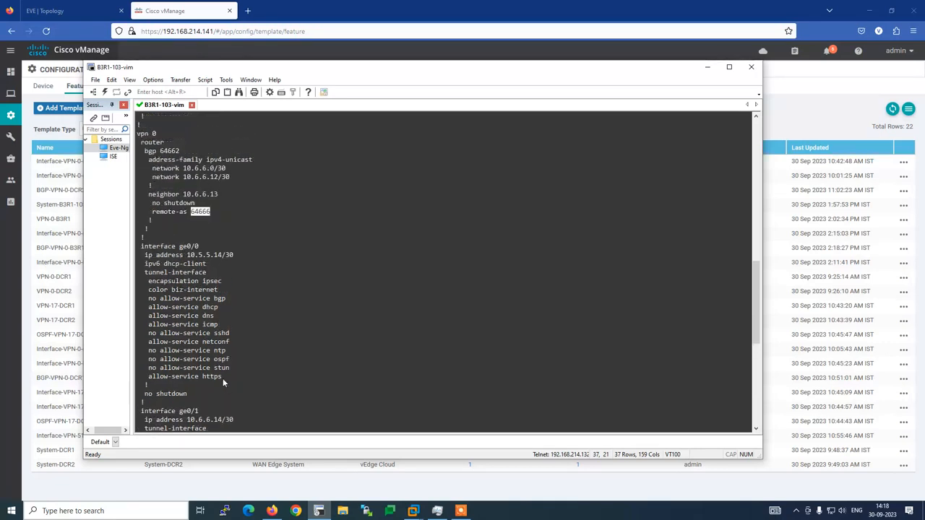
Scroll through the B3R1-103-vim VPN and interface config, then return to vManage's feature templates.
scroll(214, 261, up, 3)
scroll(213, 267, up, 1)
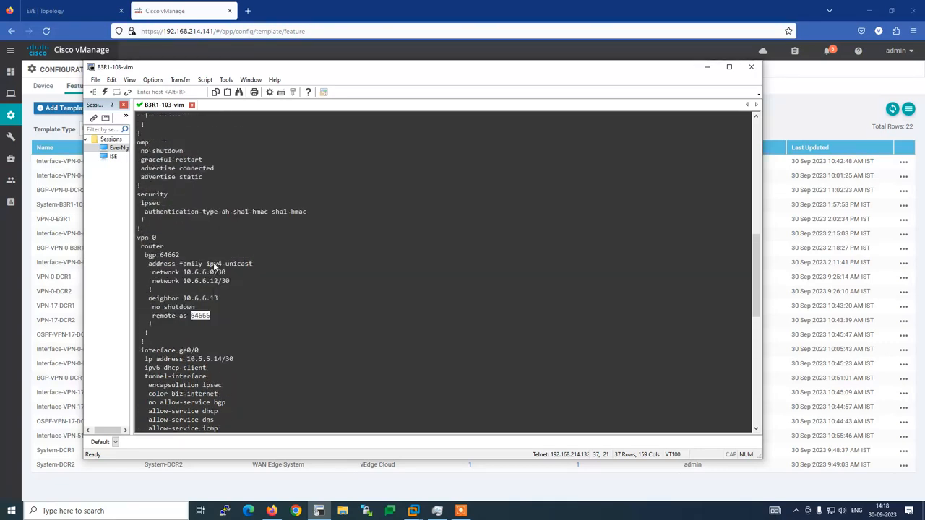
scroll(214, 266, down, 4)
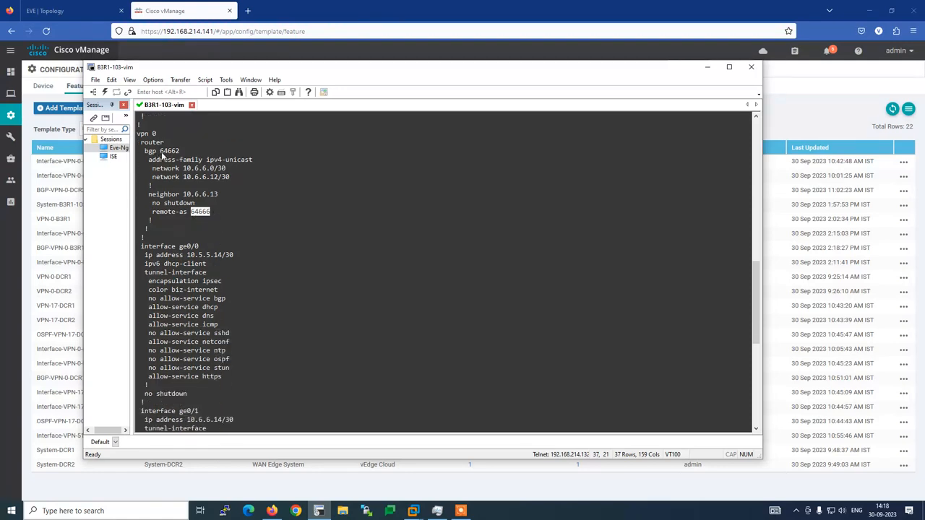
scroll(239, 256, down, 4)
scroll(218, 334, down, 8)
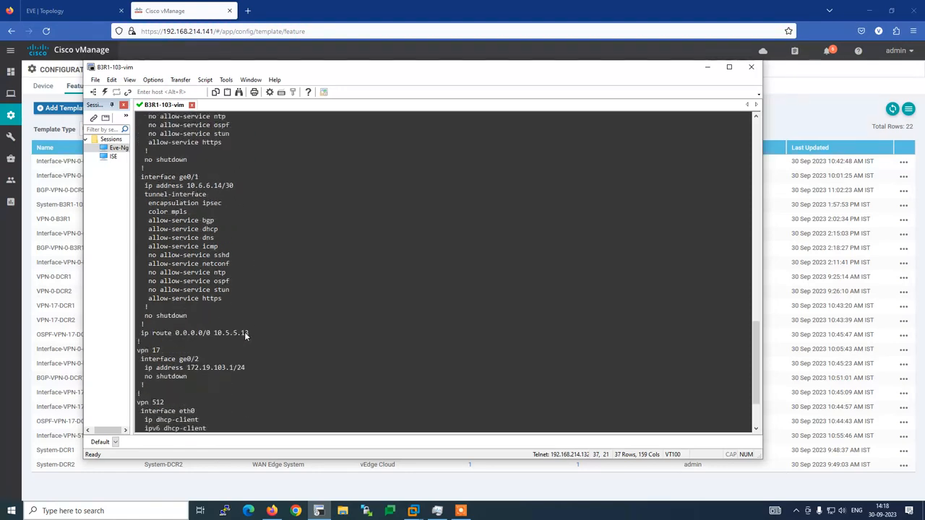
key(alt+Tab)
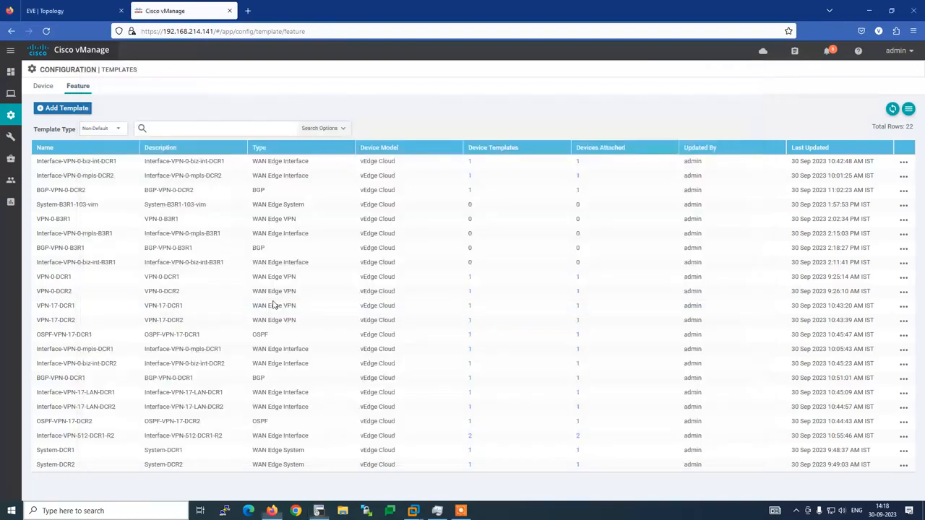
Start a new VPN feature template for the vEdge Cloud device model.
click(69, 108)
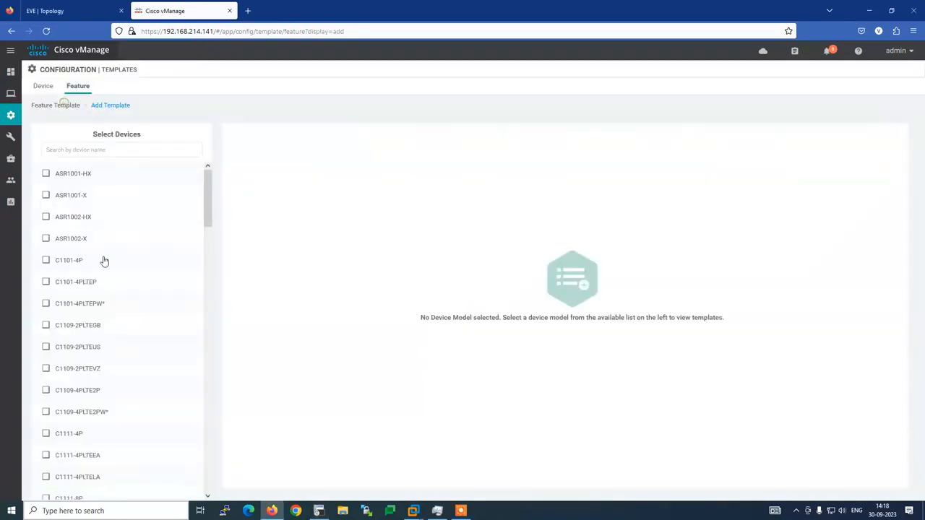
click(109, 145)
text(ve)
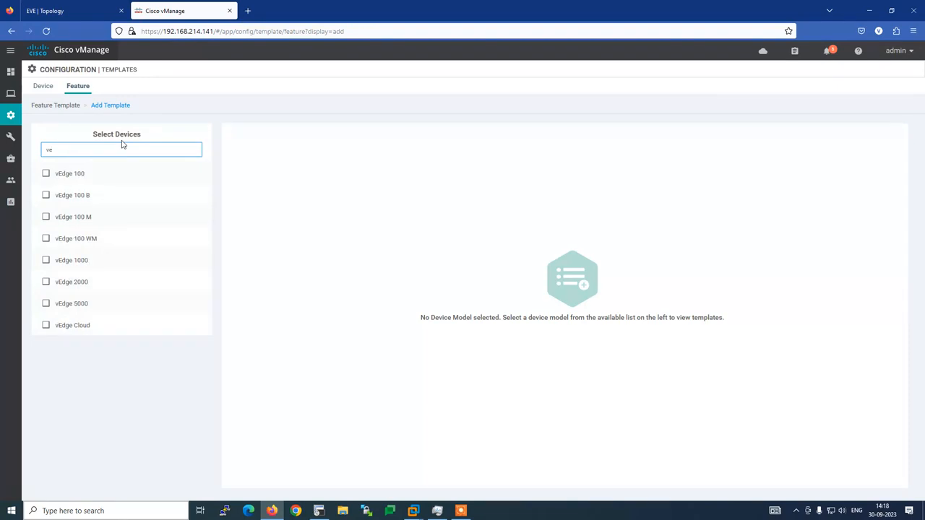
click(108, 327)
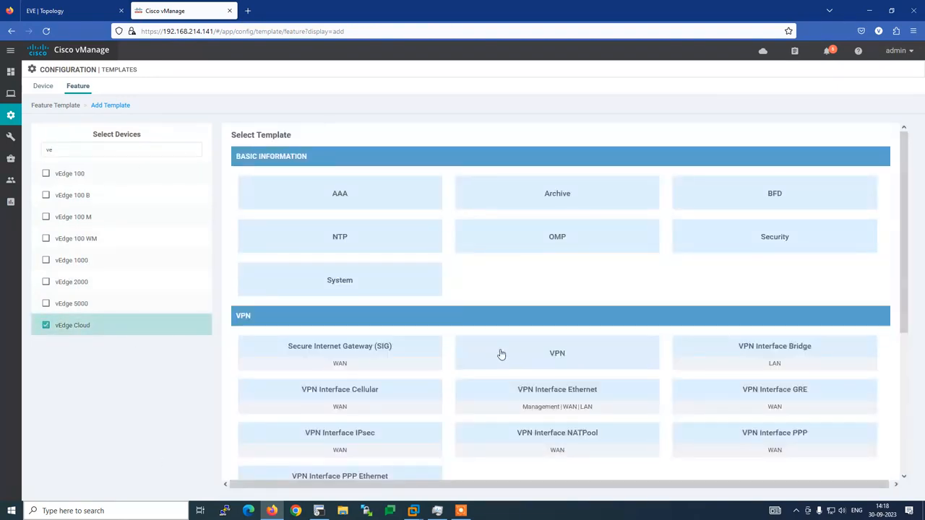
click(522, 353)
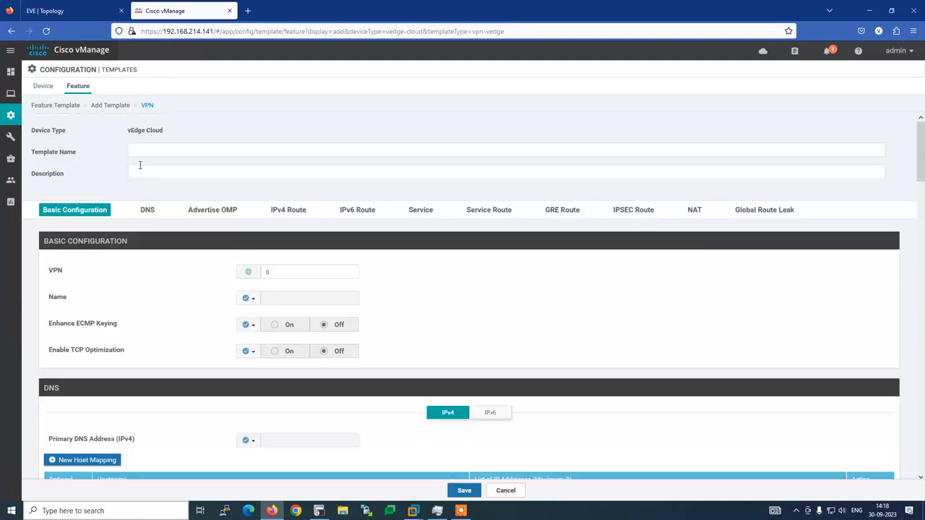
Name the template VPN-17-B3R1 and reuse that name as its description.
click(140, 149)
text(VPN)
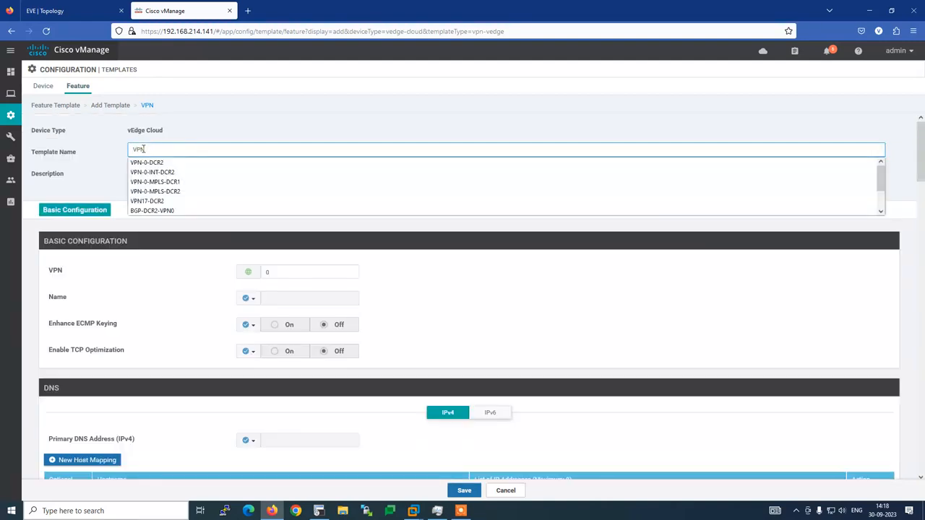
text(-17-B3R1)
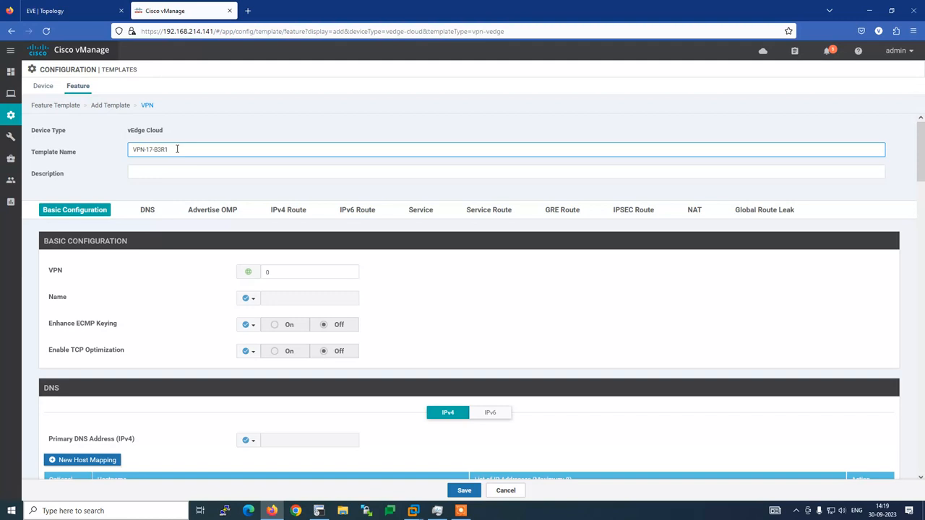
drag(177, 149, 92, 152)
key(ctrl+c)
click(136, 172)
key(ctrl+v)
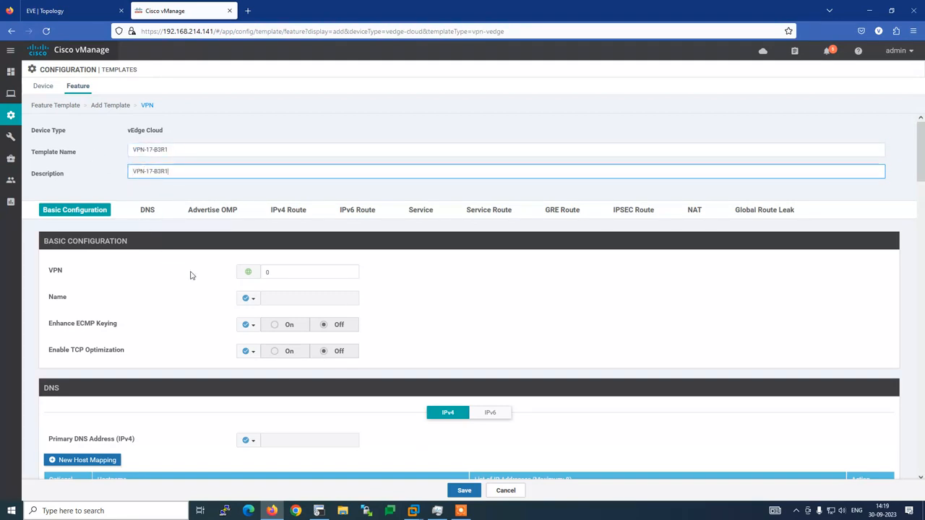
Set the VPN number, discard an unfinished IPv4 static route, and save the template.
click(266, 271)
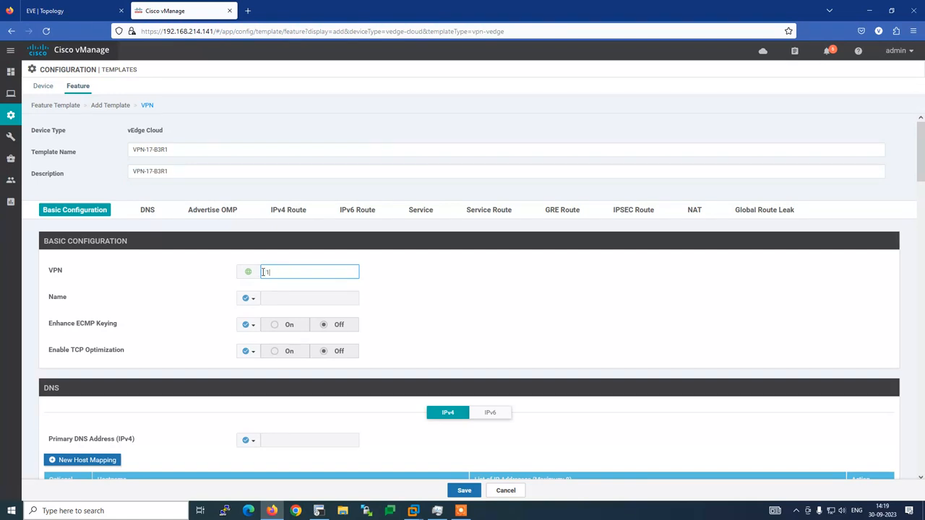
scroll(209, 297, down, 3)
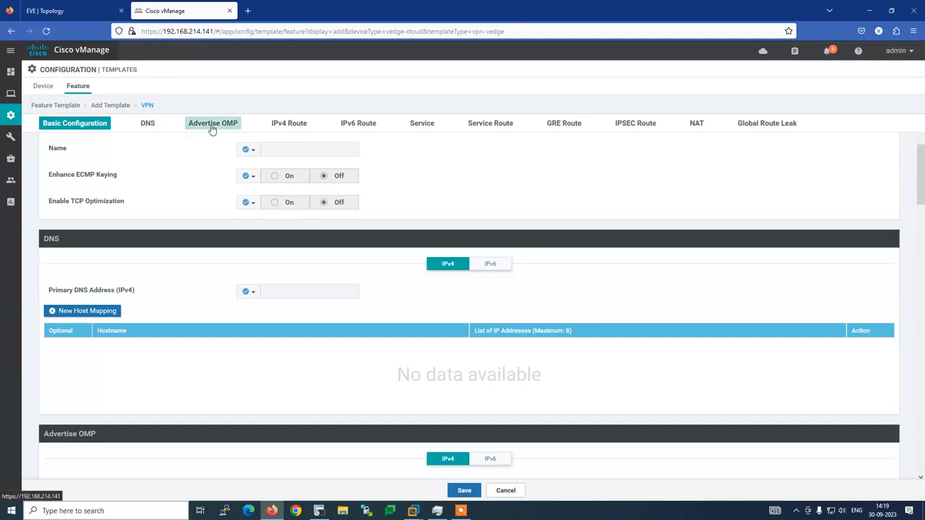
click(282, 124)
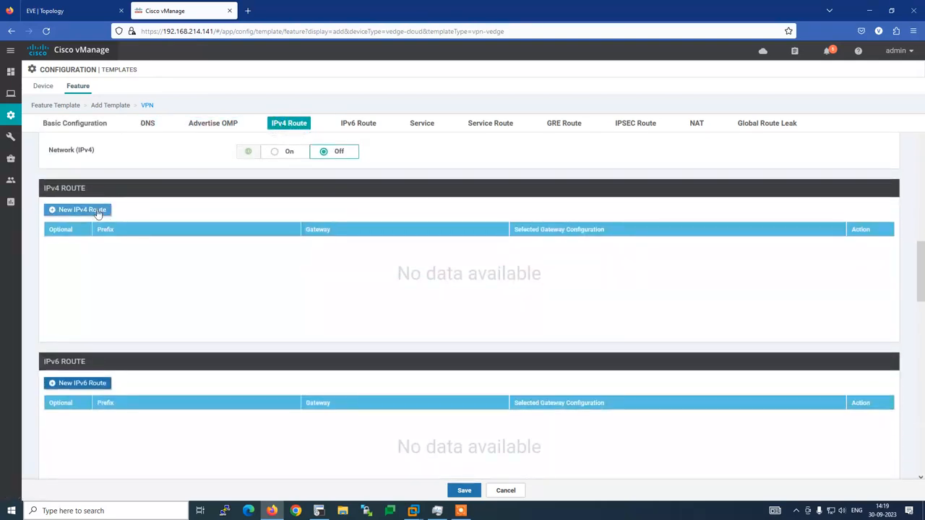
click(93, 209)
click(296, 229)
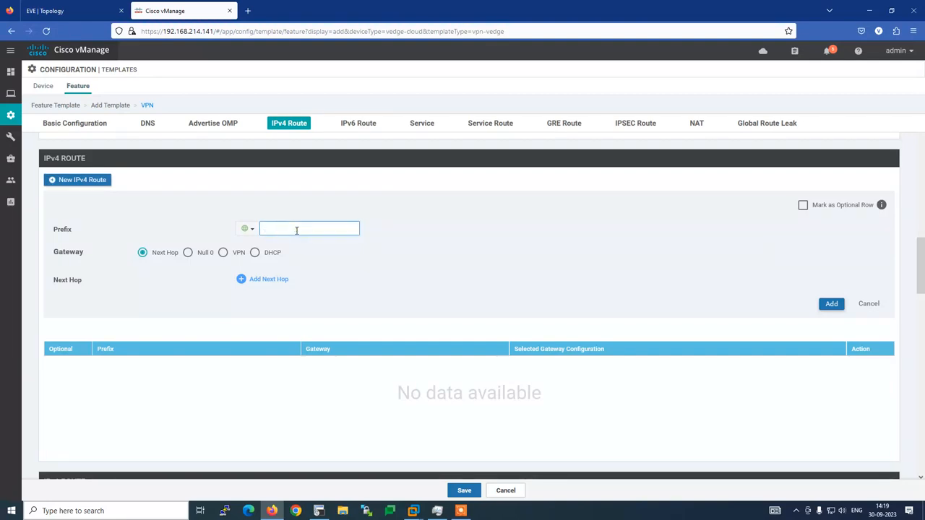
click(319, 511)
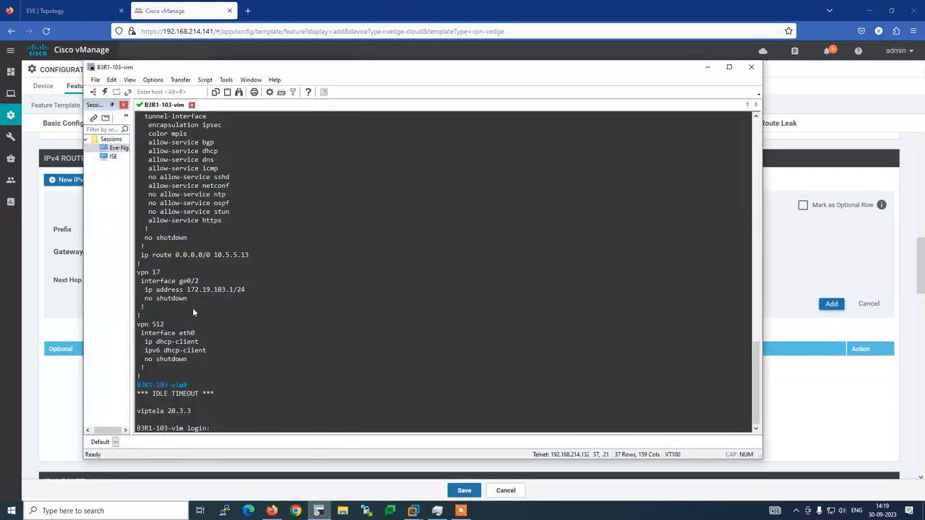
key(alt+Tab)
click(869, 305)
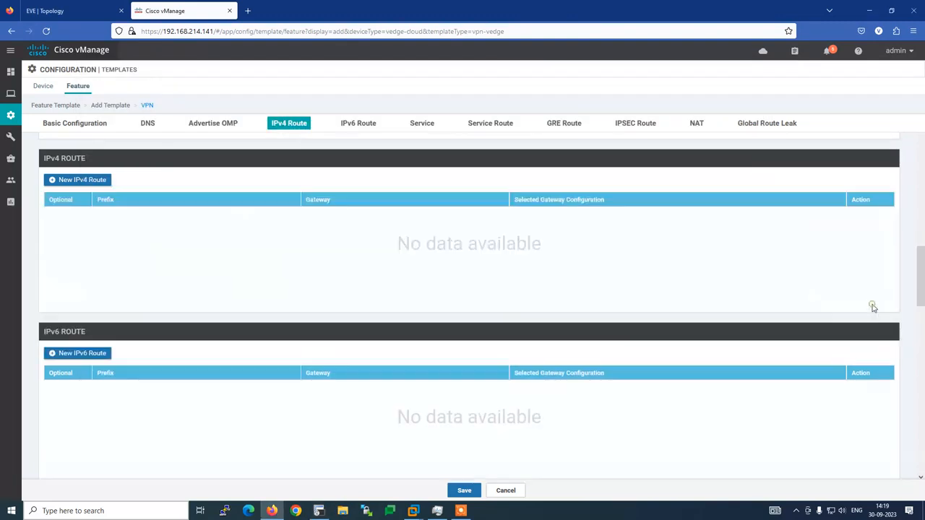
key(alt+Tab)
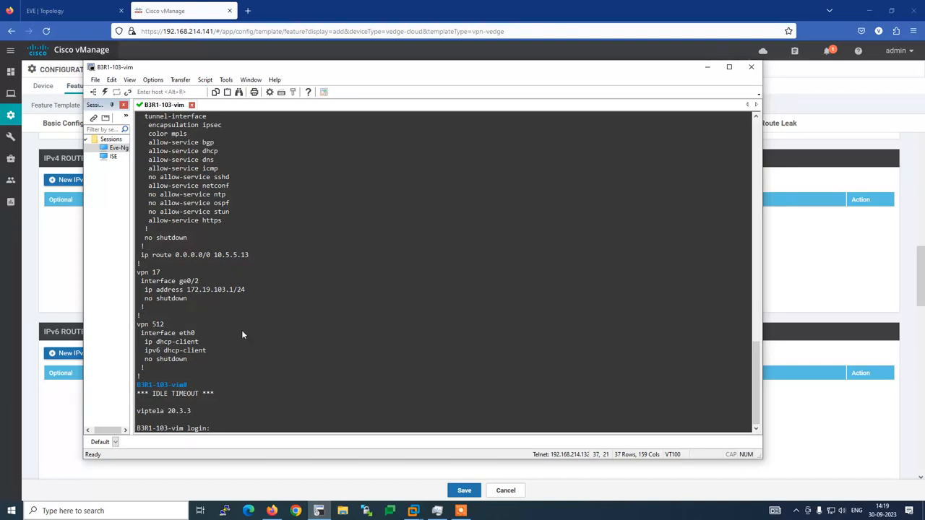
key(alt+Tab)
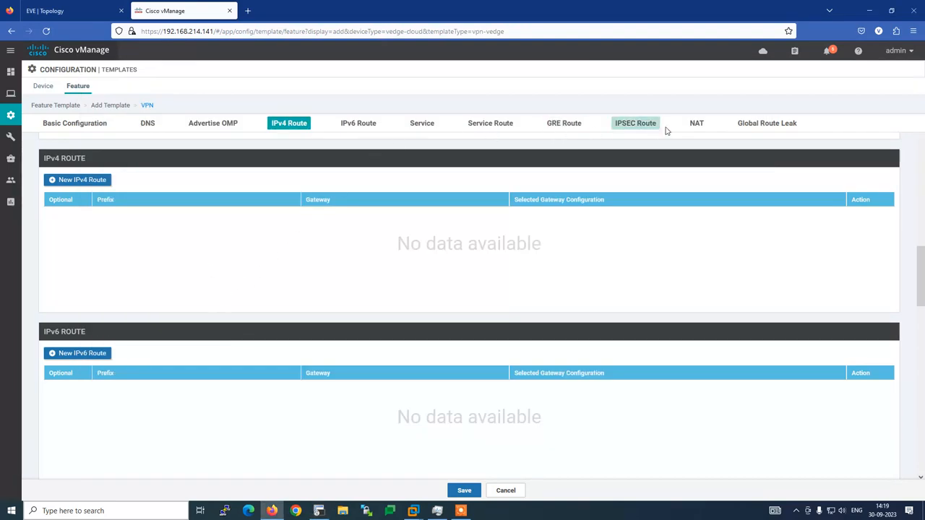
click(464, 491)
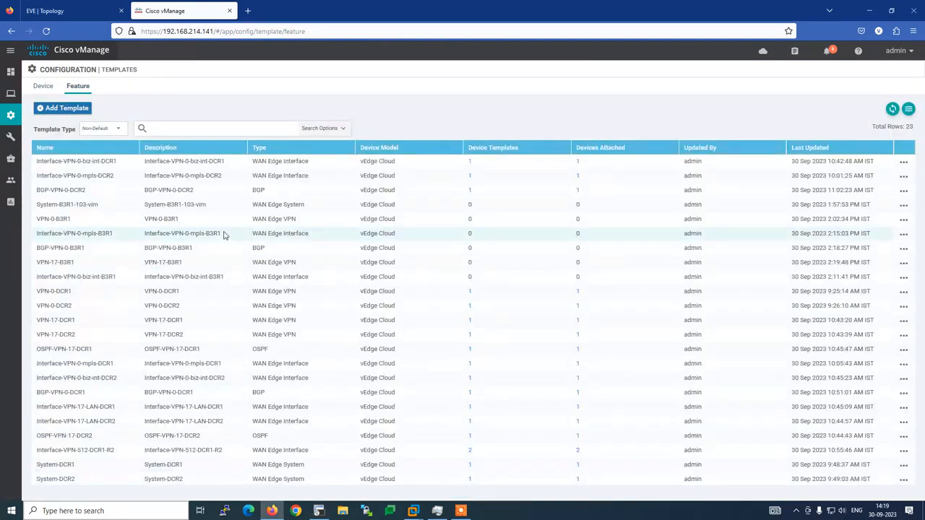
Start a VPN Interface Ethernet feature template for the vEdge Cloud device model.
click(74, 108)
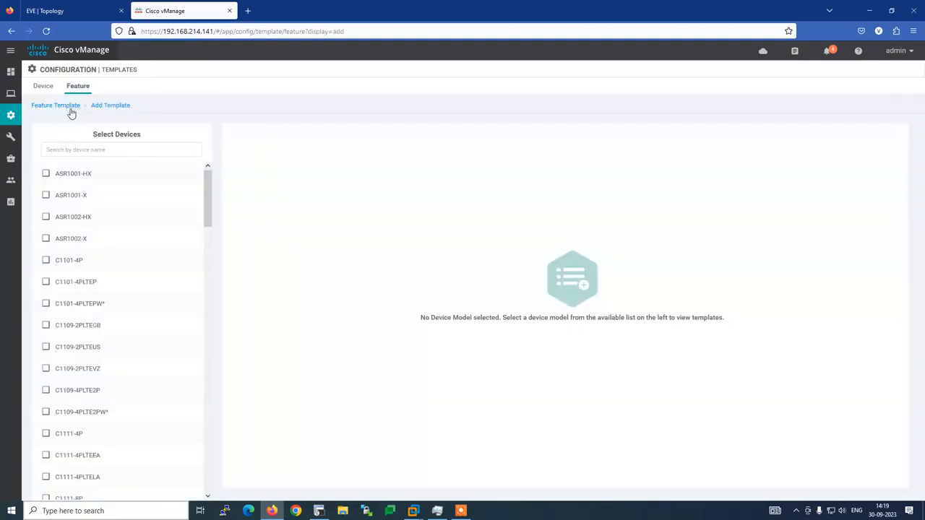
click(72, 148)
text(ve)
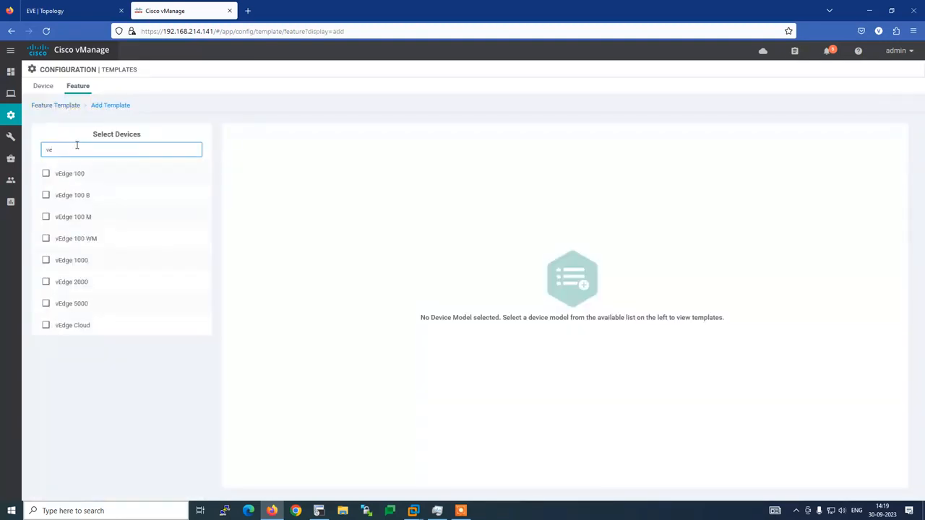
click(70, 326)
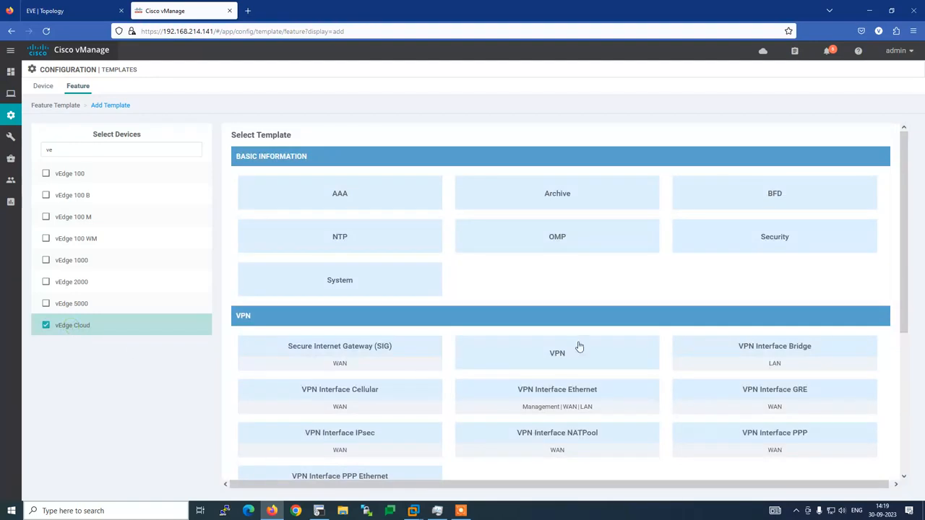
click(568, 397)
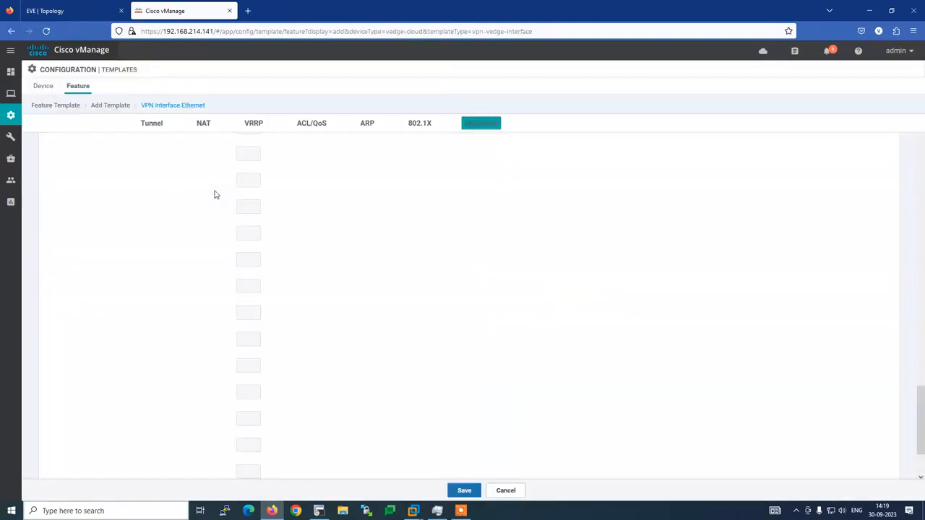
Enter Interface-VPN17-LAN-B3R1 as both the template name and the description.
click(162, 151)
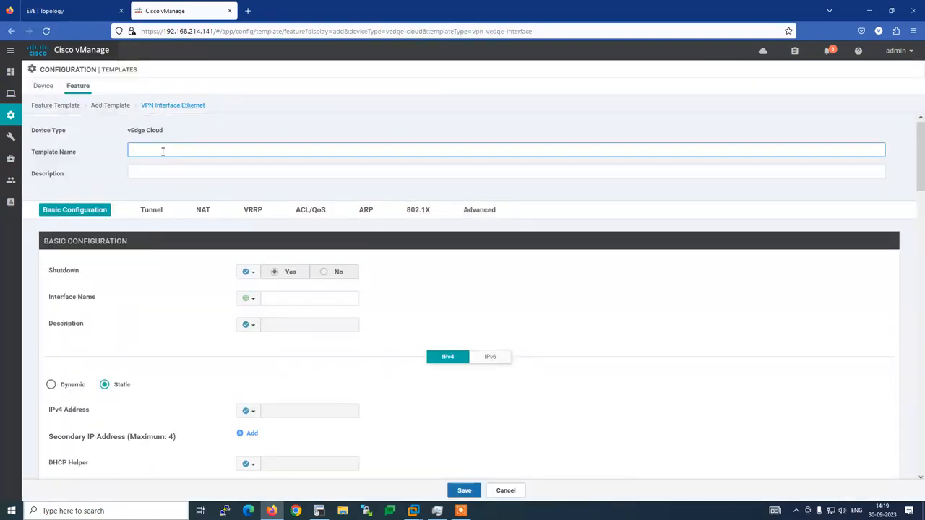
text(Interfac)
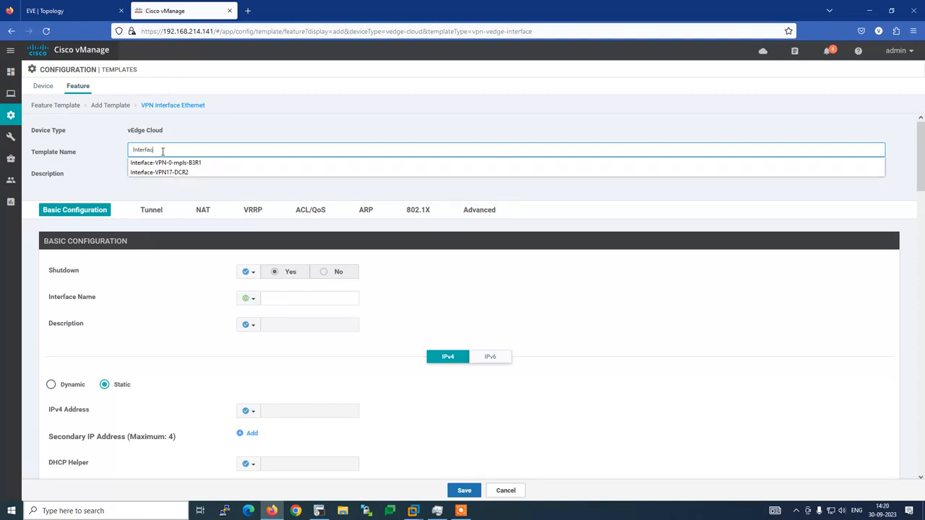
text(e)
key(Down)
key(Down)
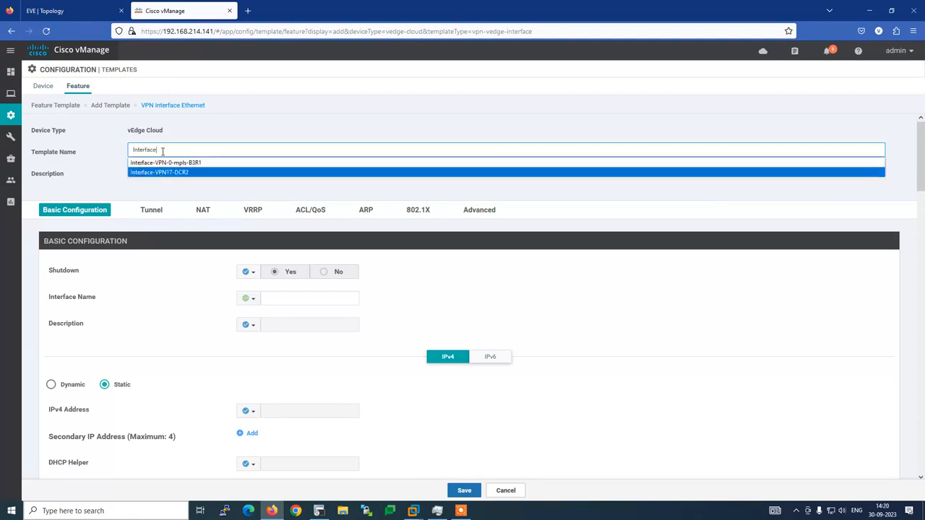
key(Return)
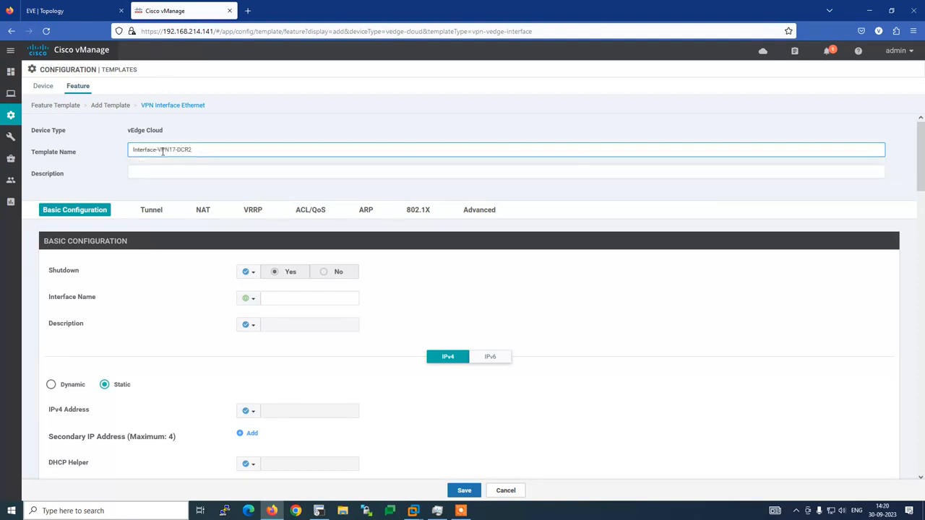
key(BackSpace)
key(BackSpace)
text(B)
text(AN)
triple_click(209, 150)
key(ctrl+c)
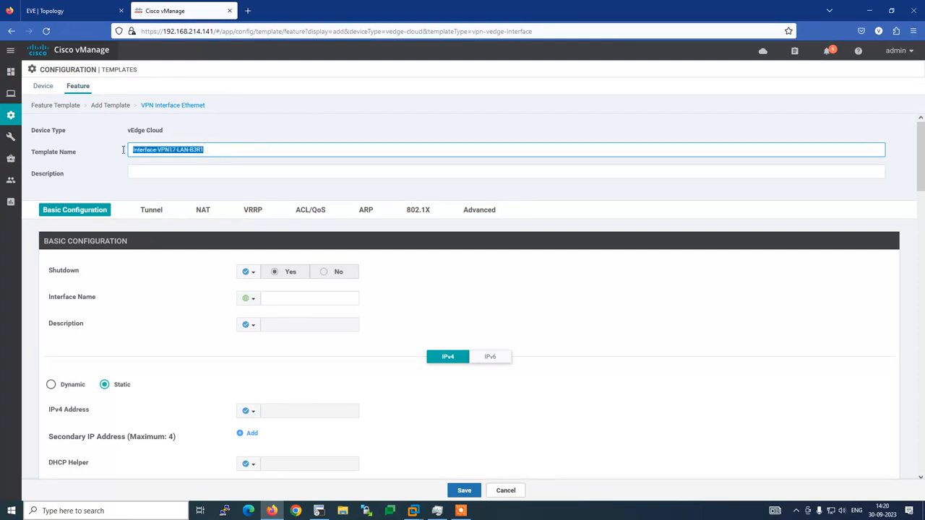
click(139, 169)
key(ctrl+v)
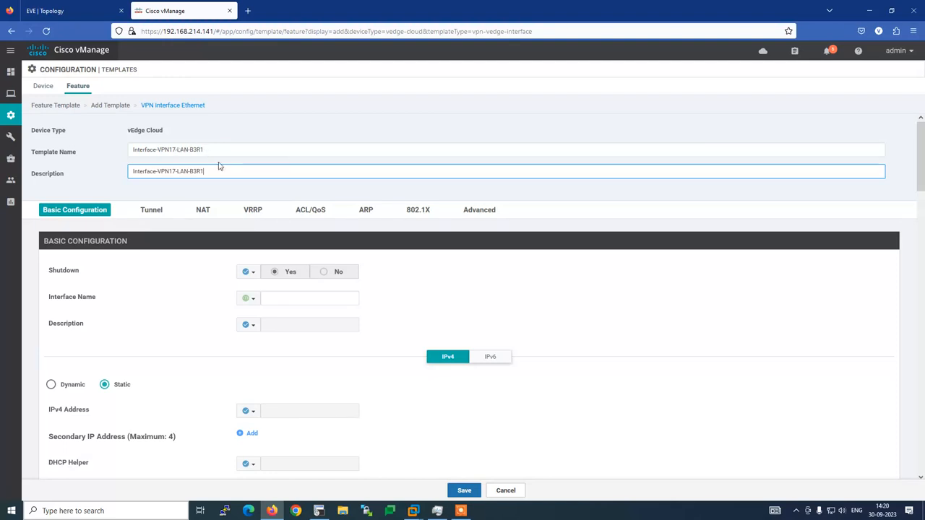
click(107, 172)
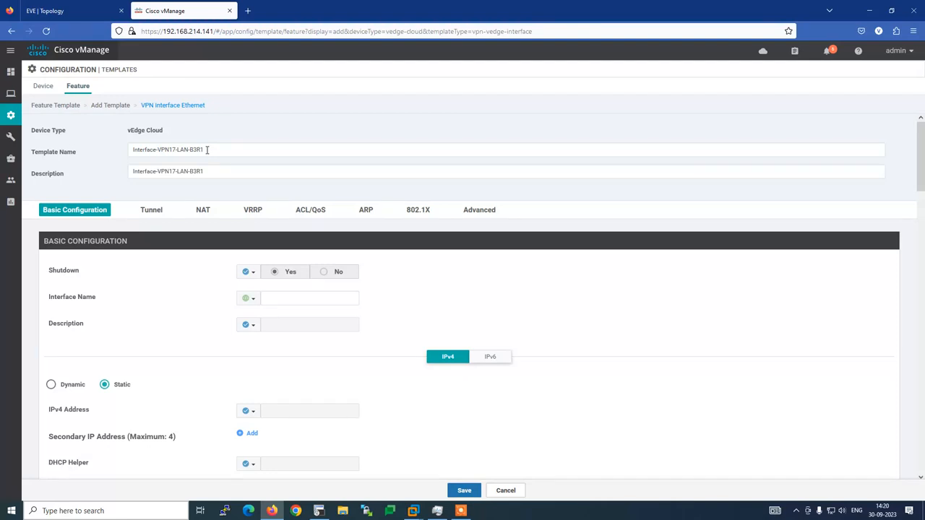
Set Shutdown to a global No and clear mistyped text from the interface name.
click(252, 273)
click(258, 288)
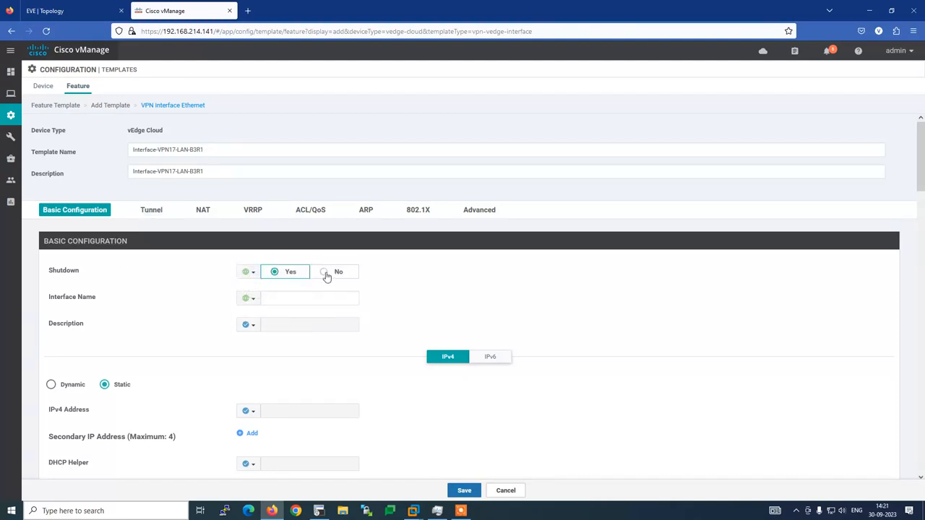
click(325, 274)
scroll(195, 294, down, 1)
click(276, 255)
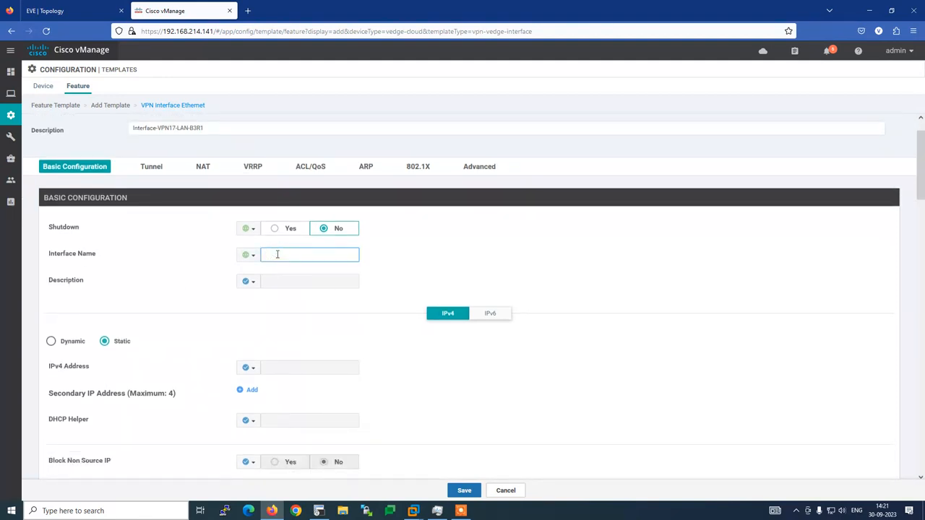
text(LAN)
text(*)
key(Home)
text(**)
key(End)
text(*)
key(ctrl+a)
key(BackSpace)
Make the description a global **LAN** and enter ge0/2 as the interface name.
click(247, 281)
click(252, 295)
click(276, 280)
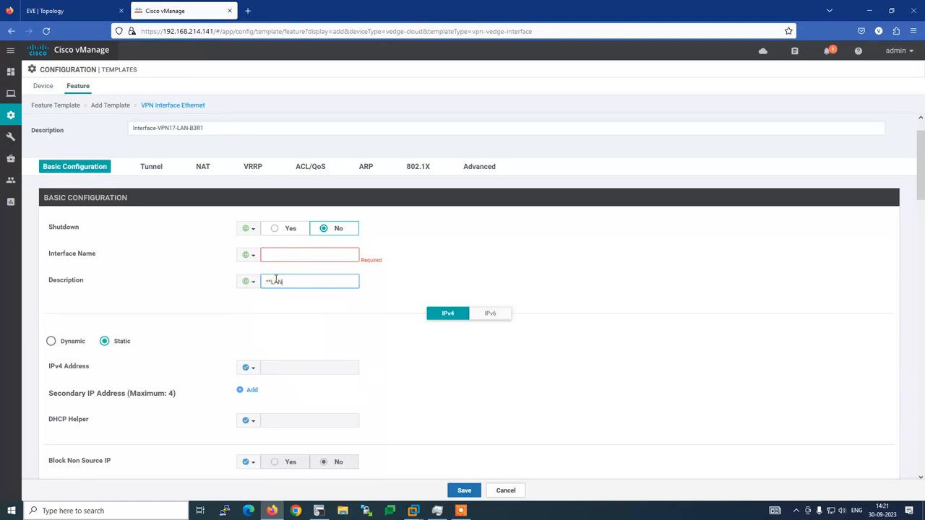
click(269, 255)
click(318, 510)
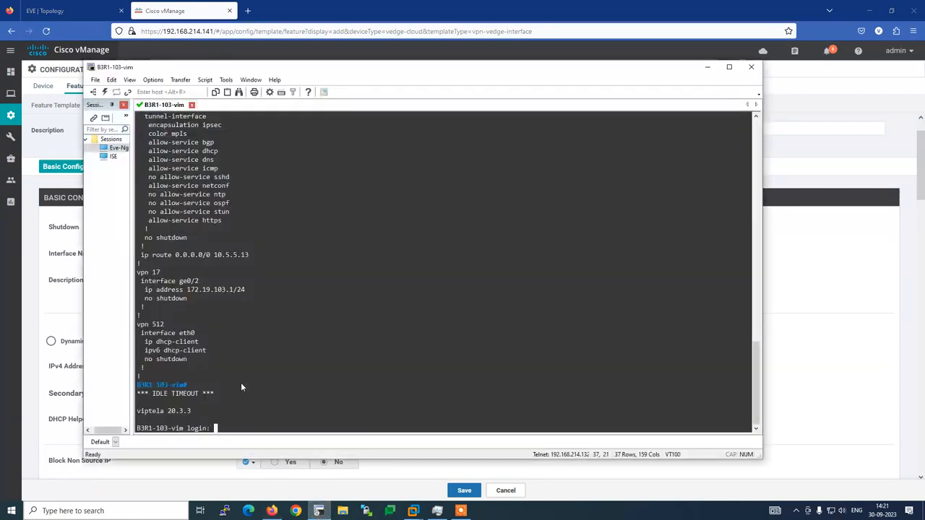
key(alt+Tab)
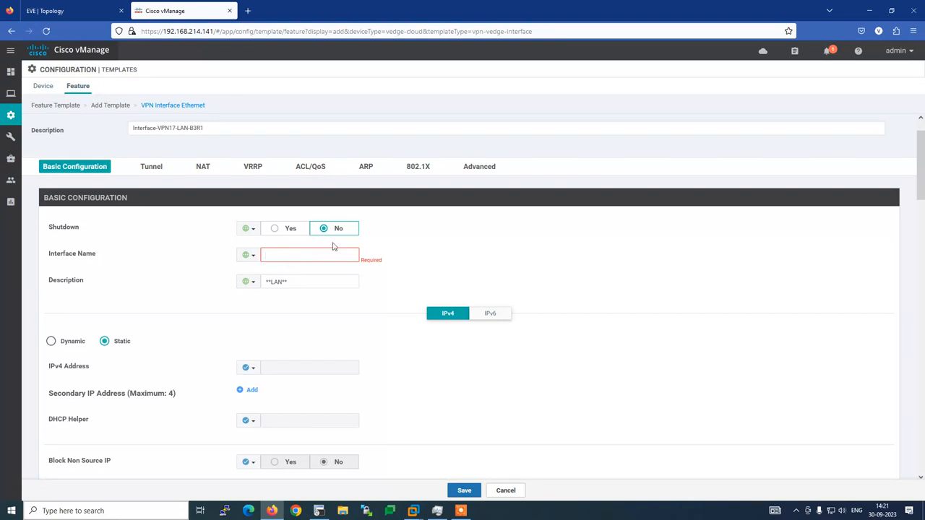
text(ge0/2)
Set a global IPv4 address 172.19.103.1/24 copied from the router, then save the template.
key(alt+Tab)
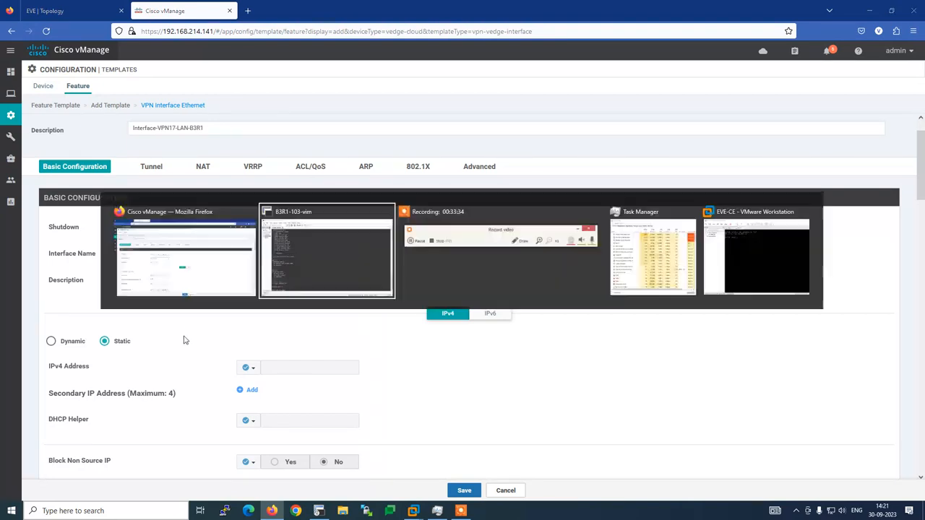
drag(187, 290, 246, 291)
key(ctrl+c)
key(alt+Tab)
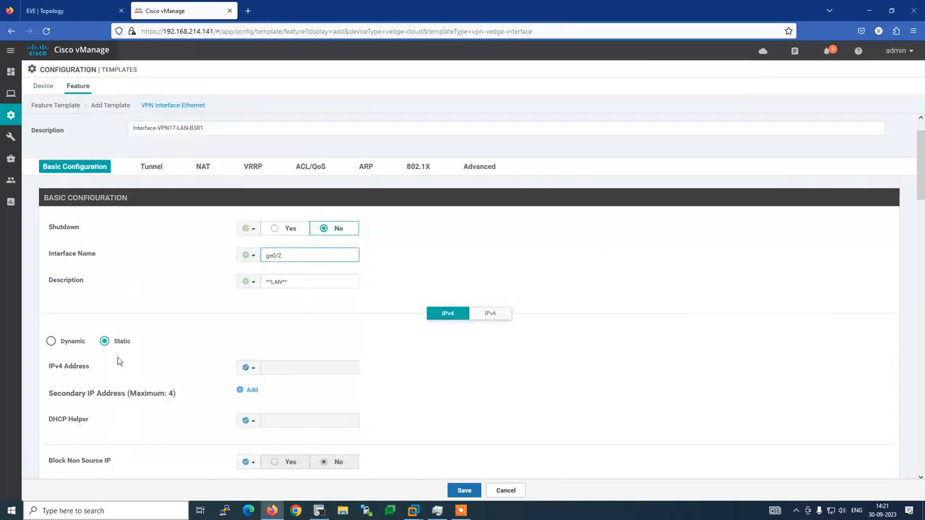
click(253, 370)
click(264, 381)
click(276, 369)
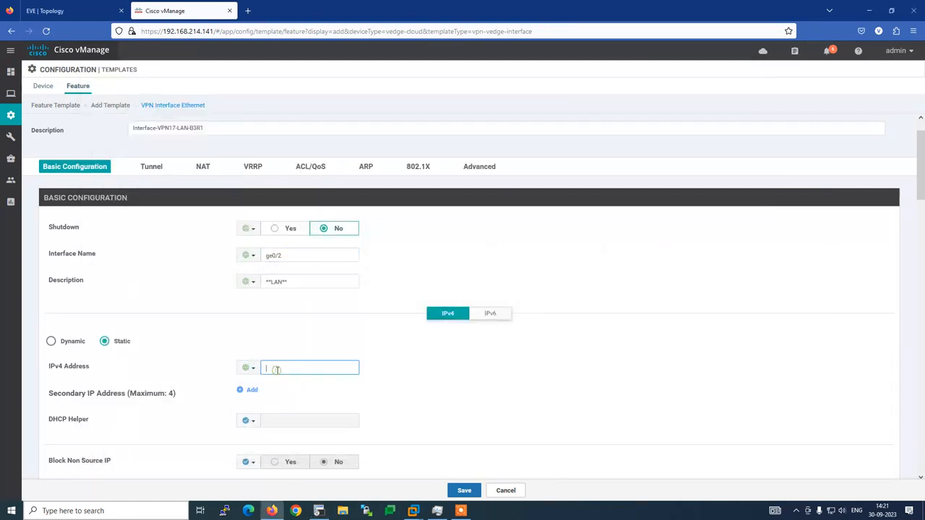
key(ctrl+v)
key(alt+Tab)
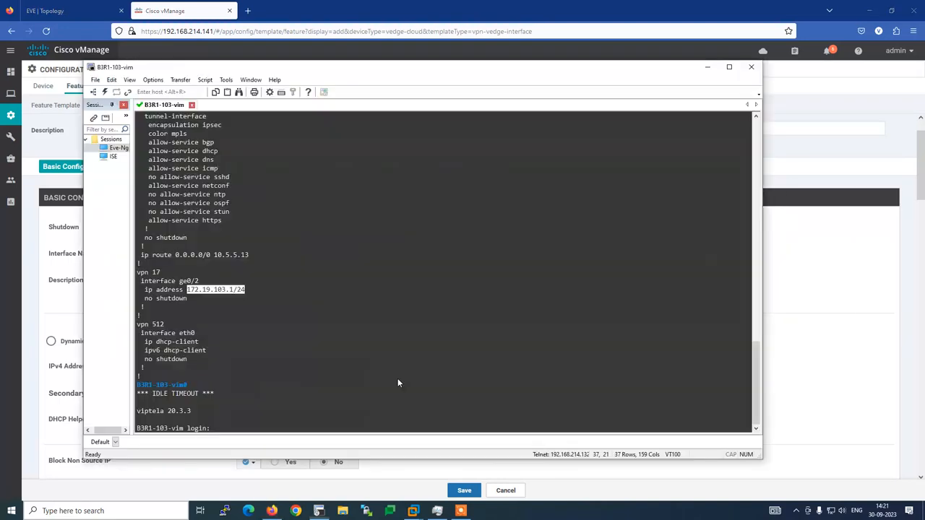
key(alt+Tab)
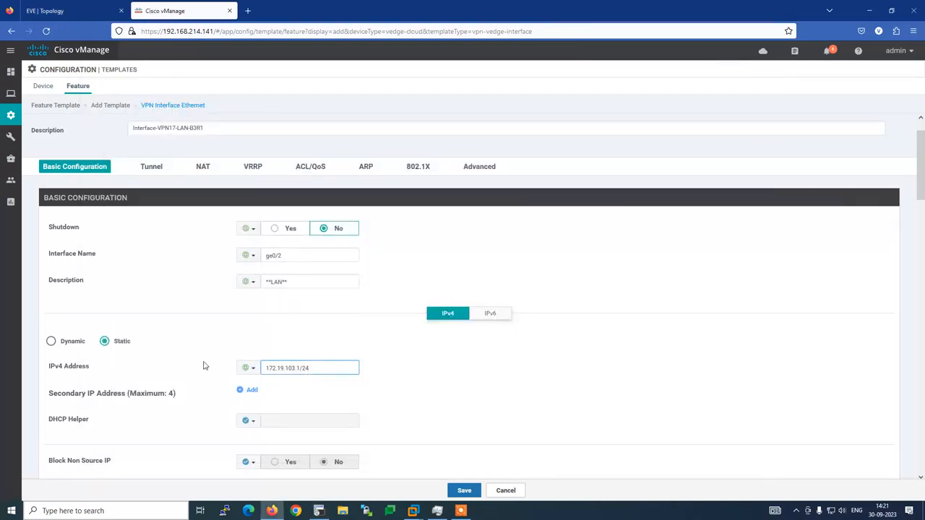
scroll(212, 362, down, 3)
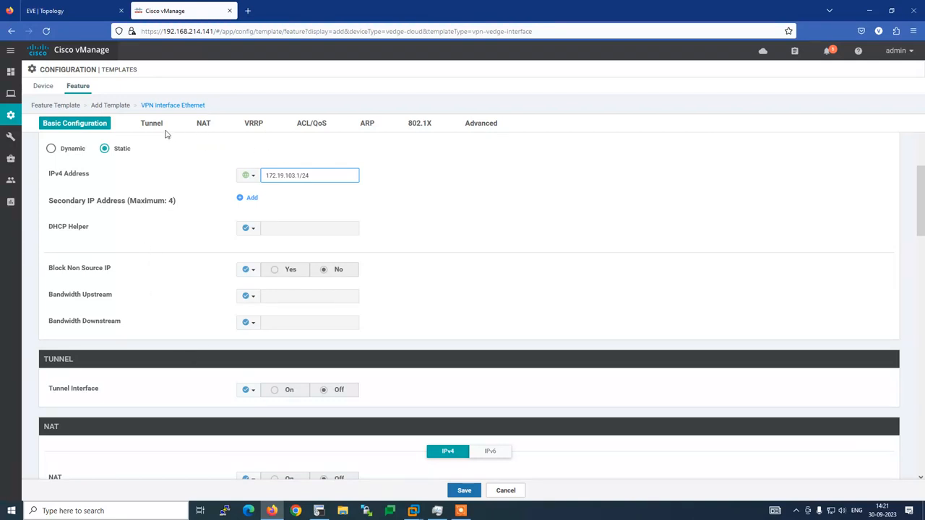
click(470, 493)
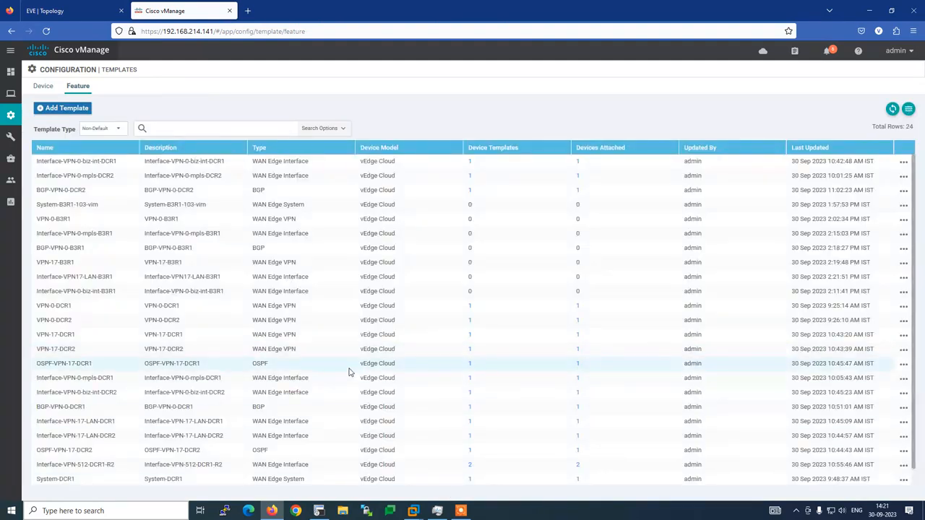
key(alt+Tab)
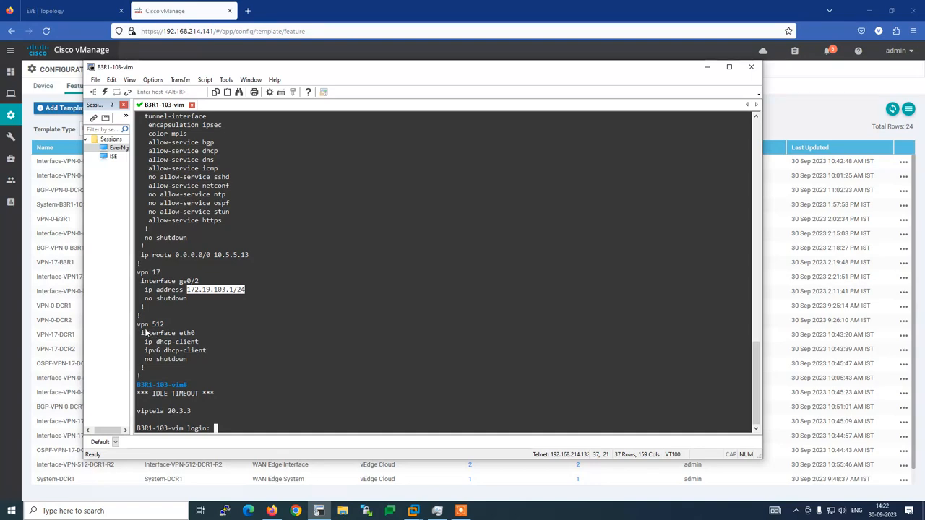
drag(138, 327, 228, 361)
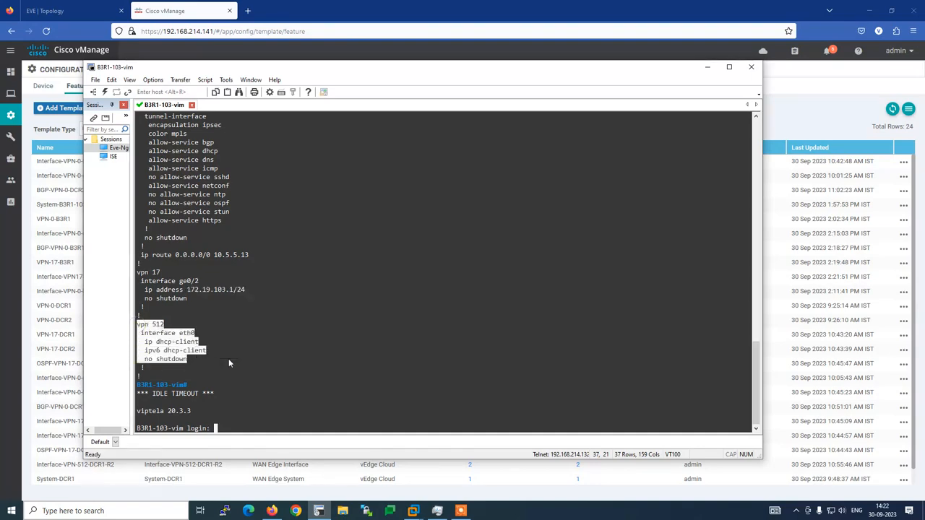
click(228, 361)
click(187, 52)
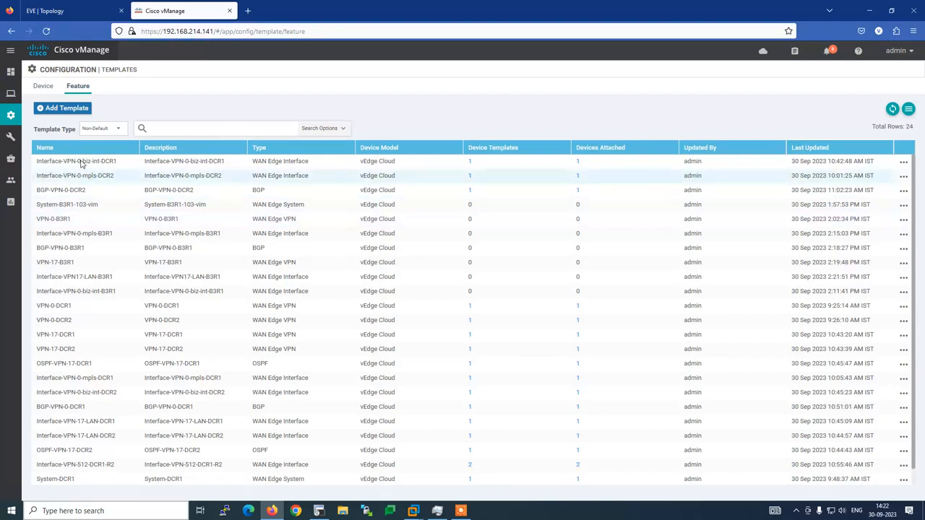
Start a device template from feature templates with vEdge Cloud as the device model.
click(43, 86)
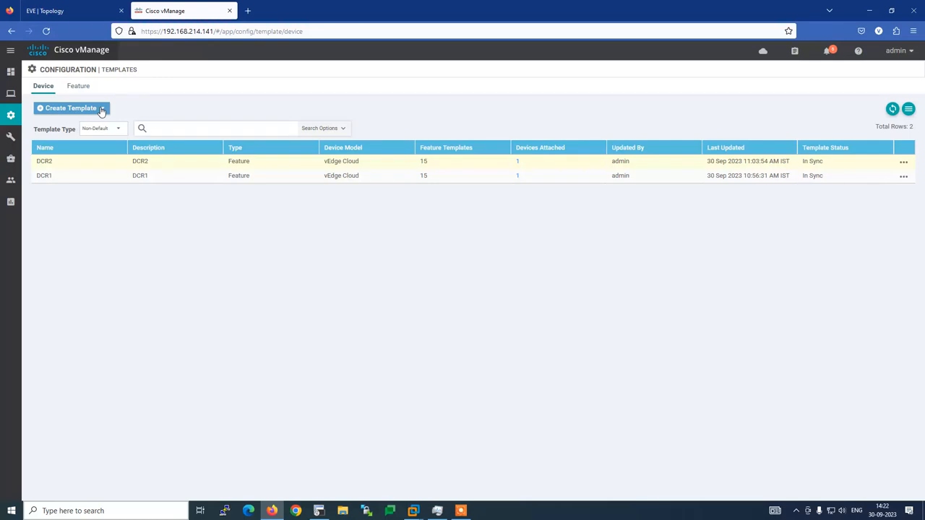
click(101, 109)
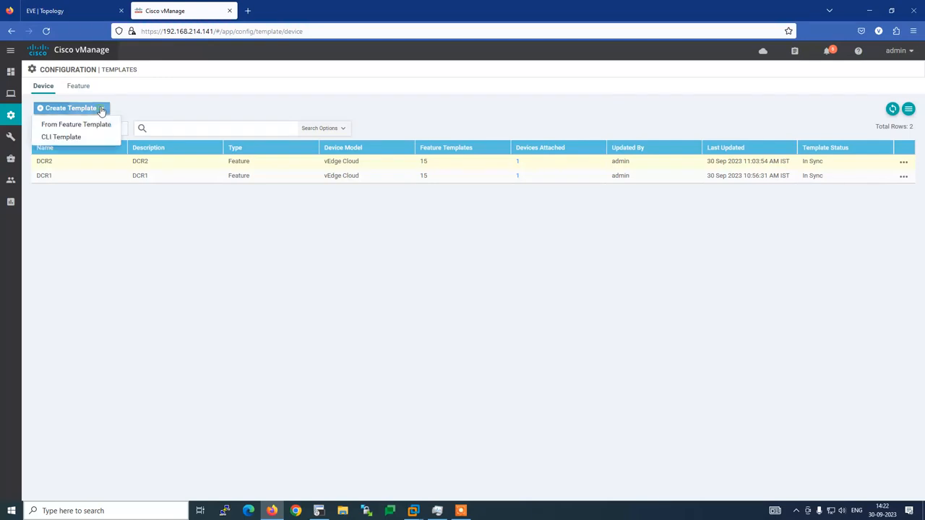
click(98, 125)
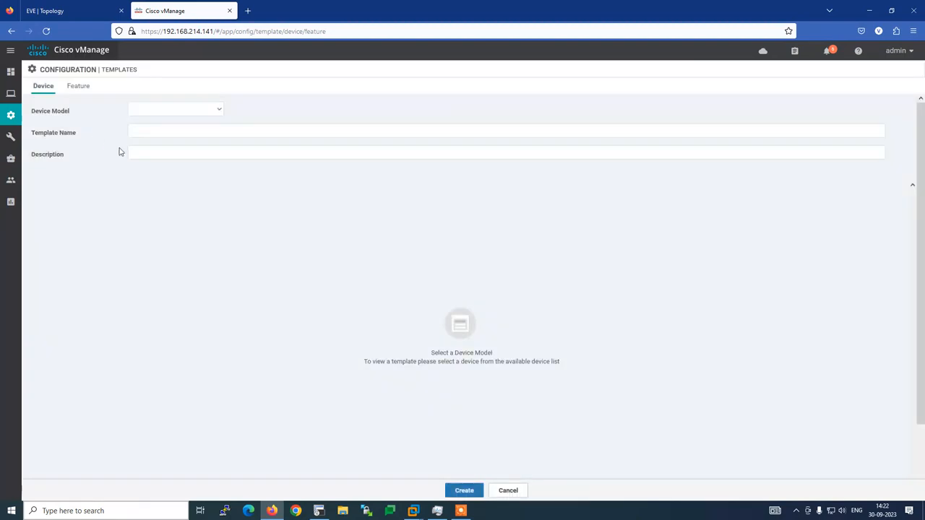
click(214, 112)
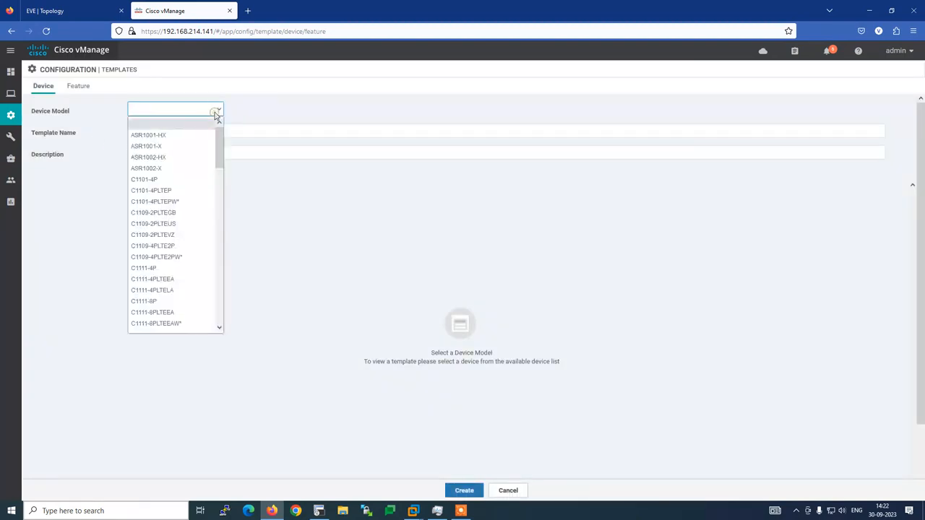
key(v)
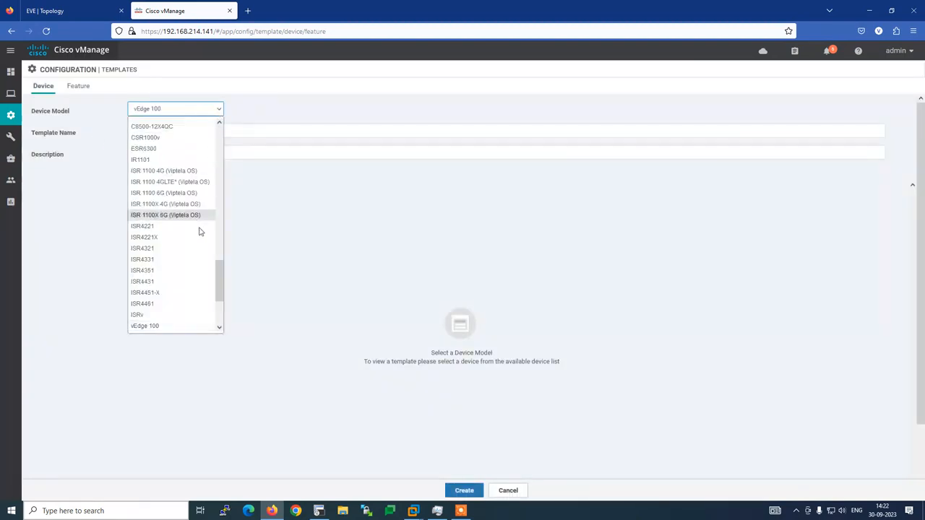
drag(221, 283, 219, 310)
click(168, 304)
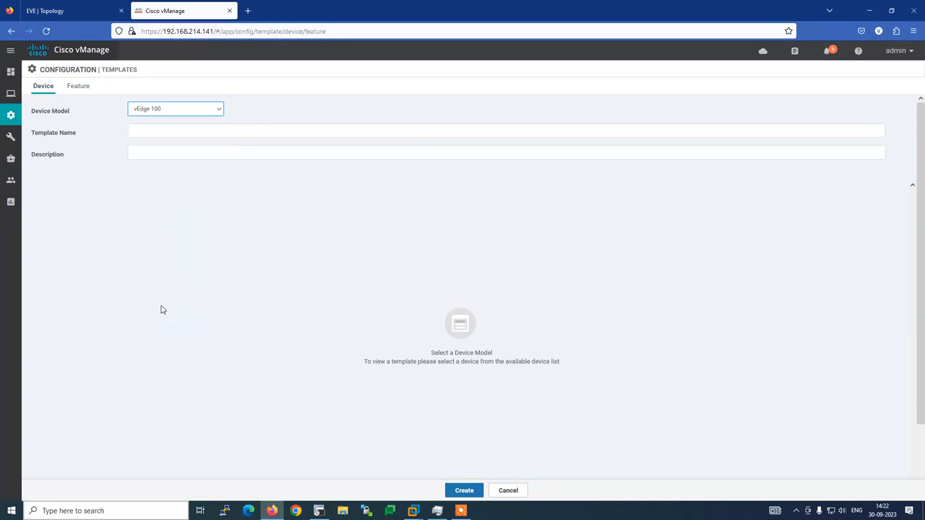
Enter B3R1 as the template name and description.
click(139, 131)
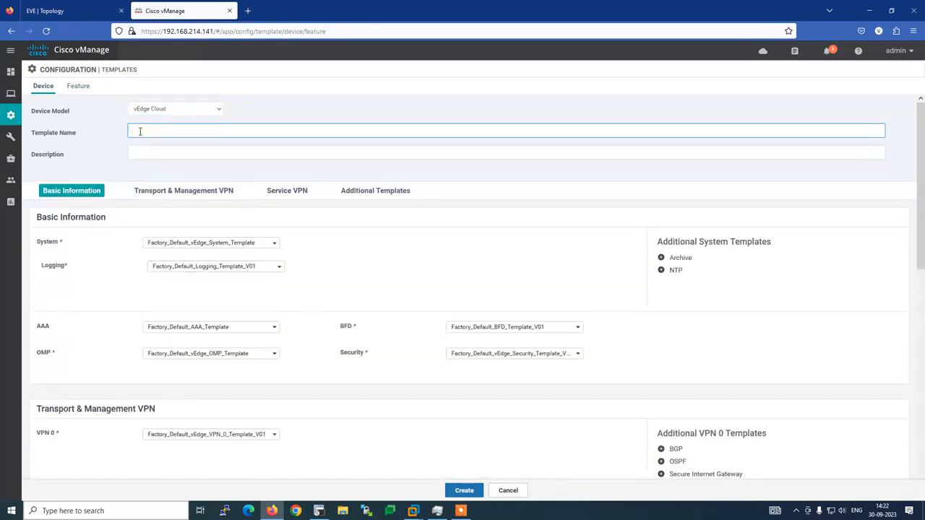
text(B3R1)
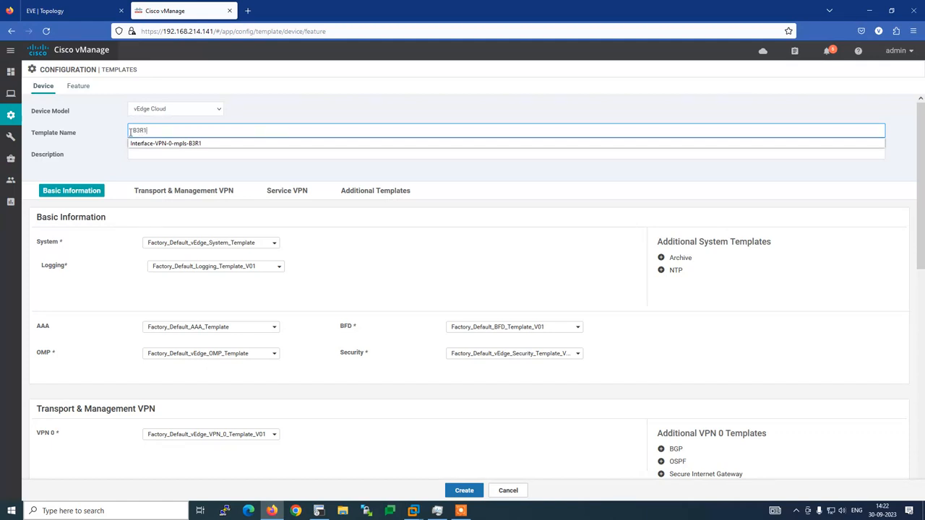
double_click(130, 132)
click(155, 134)
click(104, 127)
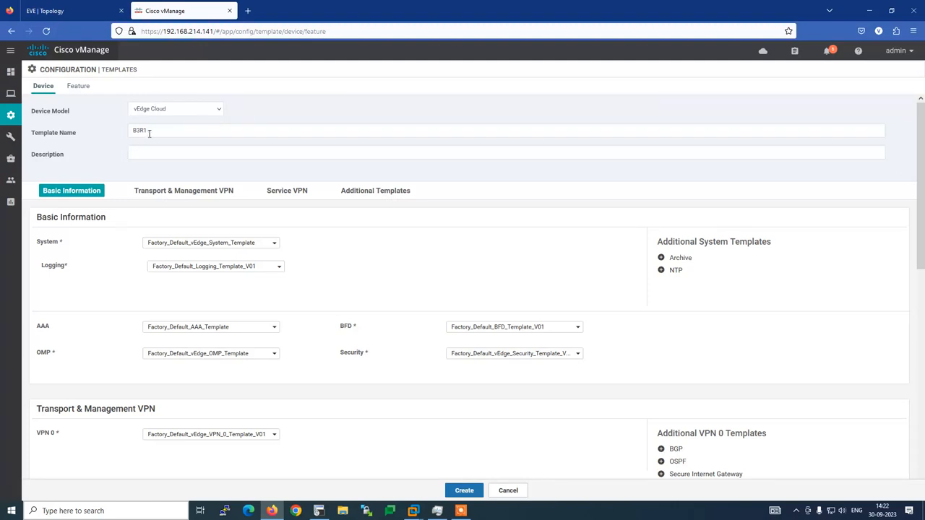
double_click(149, 133)
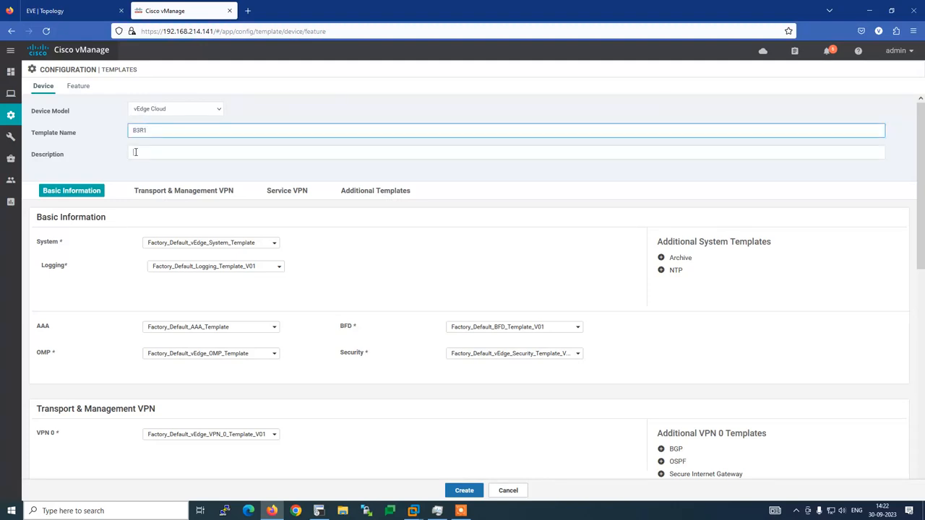
click(135, 152)
click(109, 165)
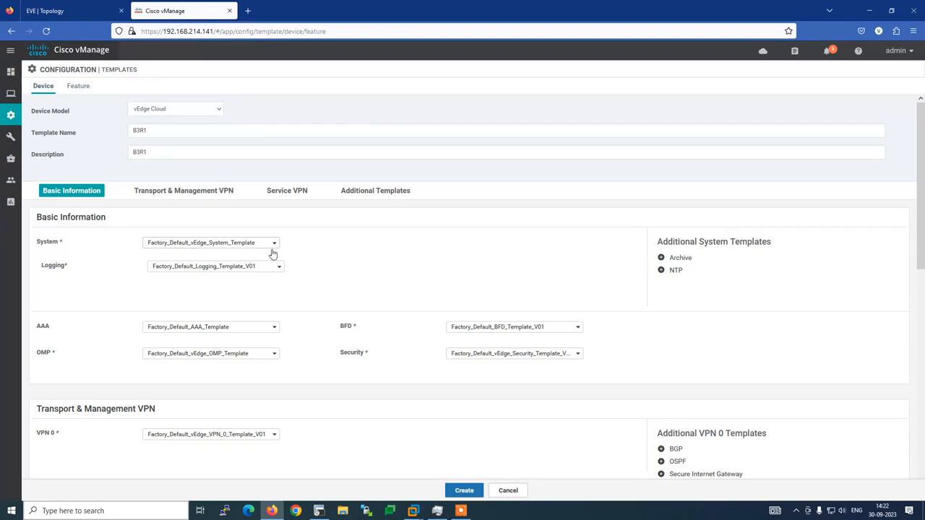
Open the System template dropdown to see System-B3R1-103-vim among the choices.
click(275, 246)
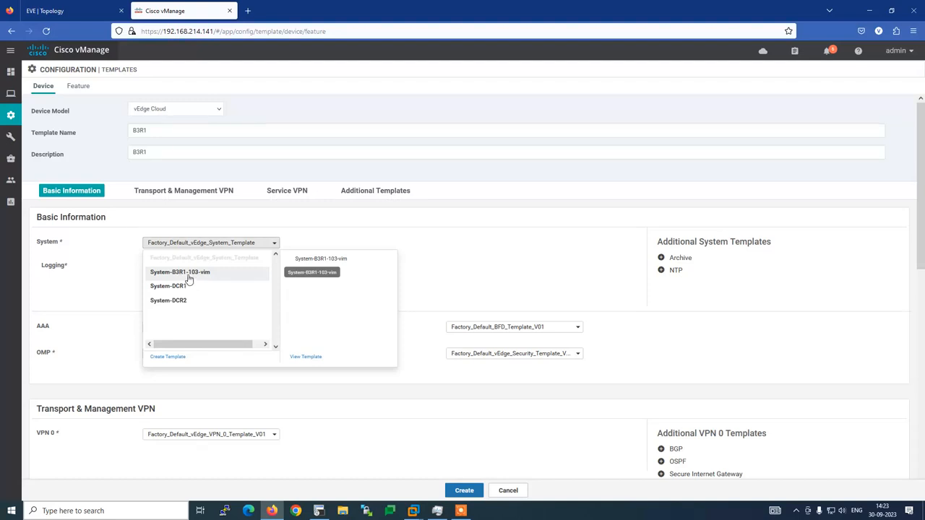
In a new tab, find and edit the System-B3R1-103-vim feature template.
mouse_move(9, 120)
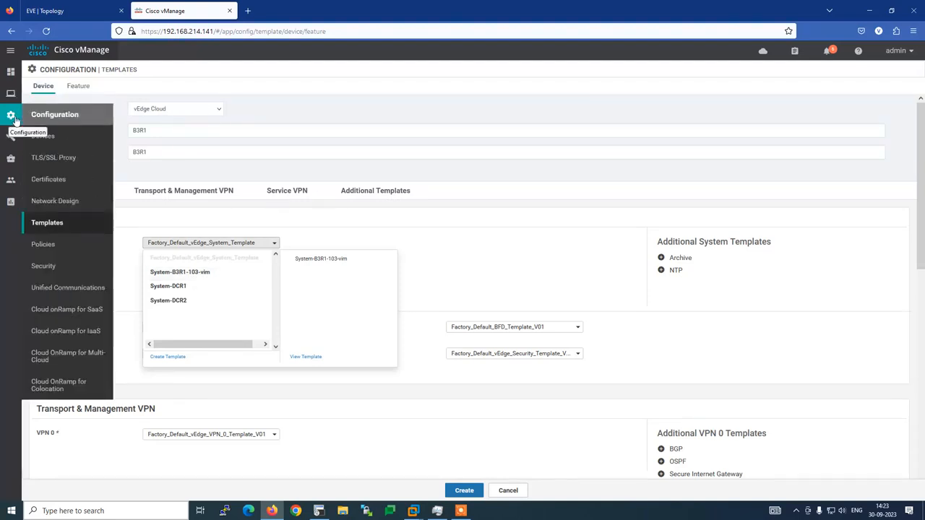
right_click(34, 224)
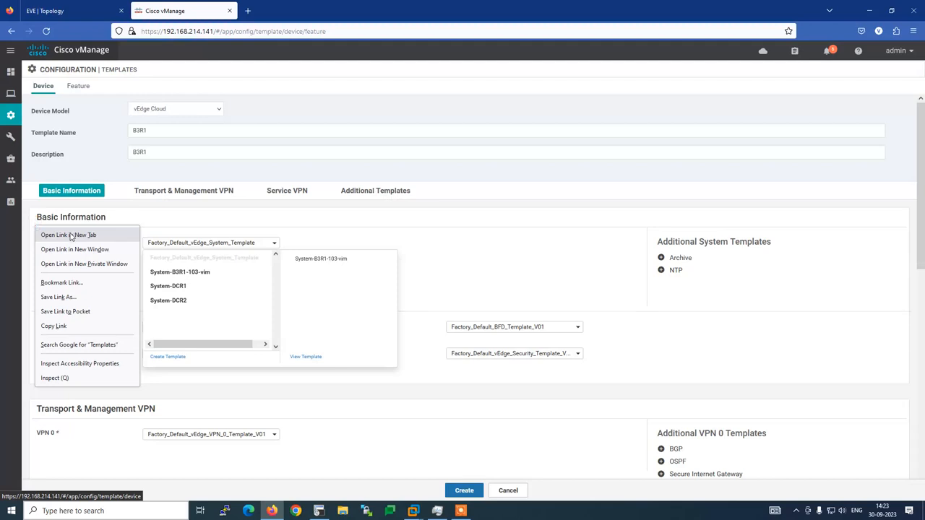
click(72, 234)
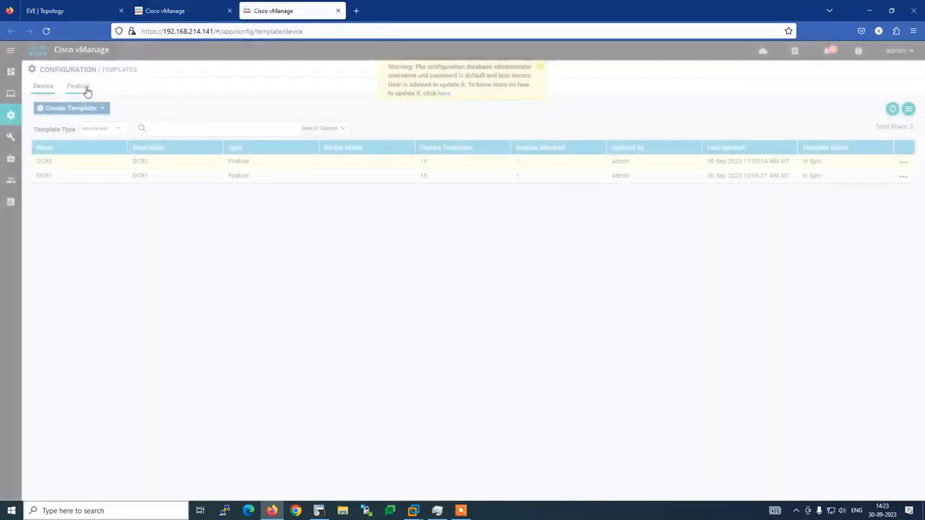
click(86, 90)
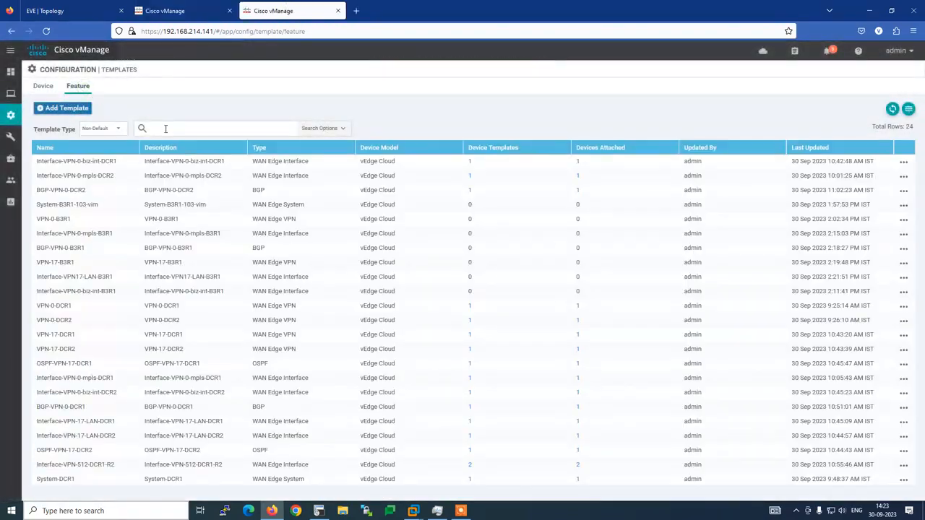
text(B3)
key(Return)
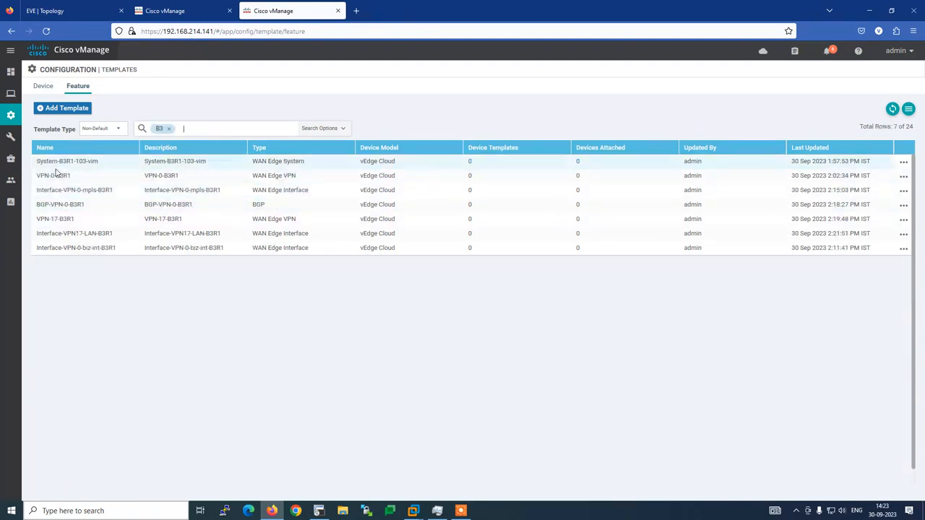
click(903, 162)
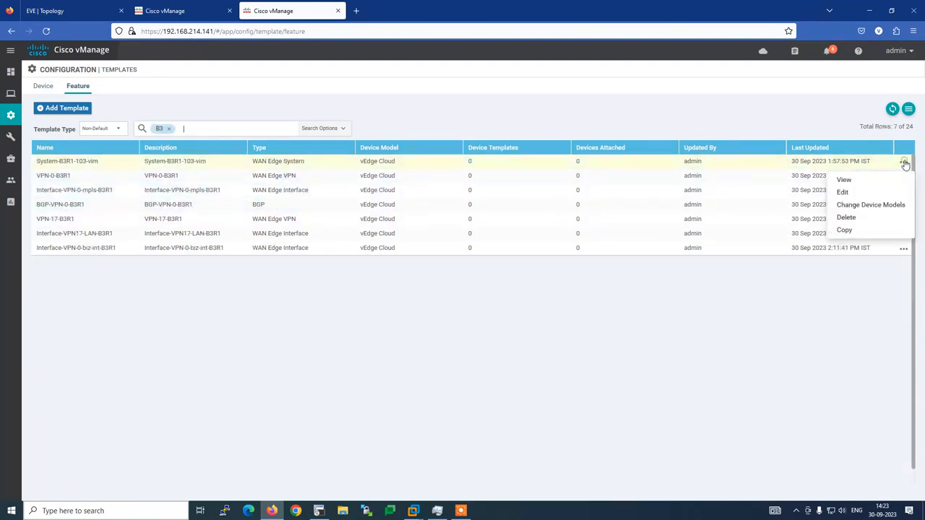
click(845, 192)
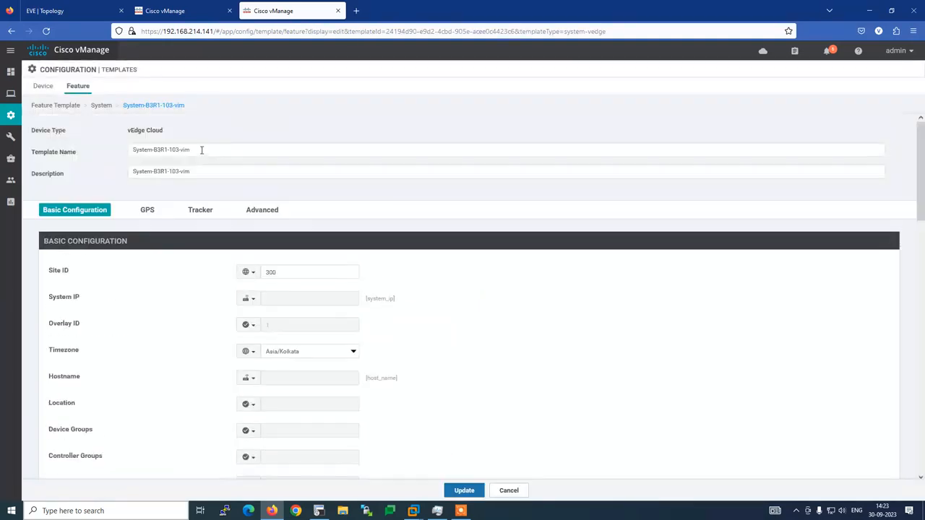
Rename it System-B3R1, update it, and return to the device template tab.
click(203, 150)
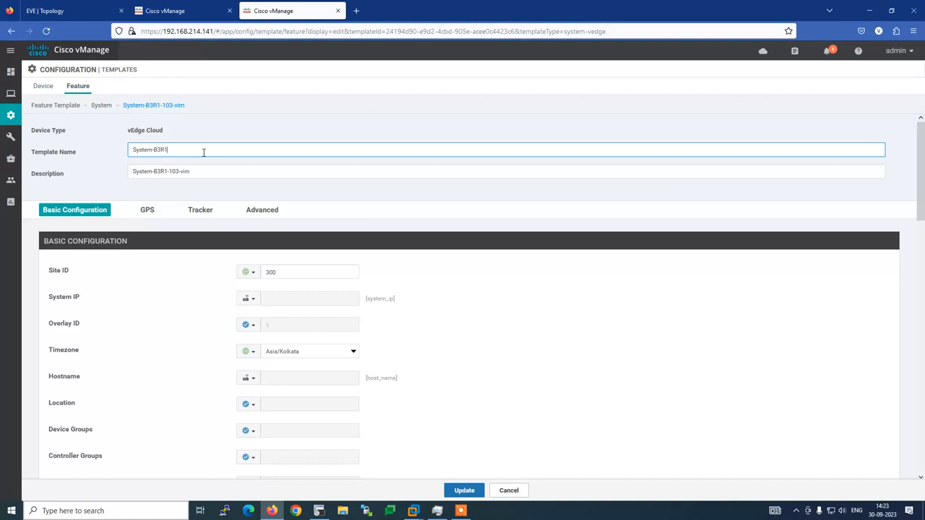
click(477, 493)
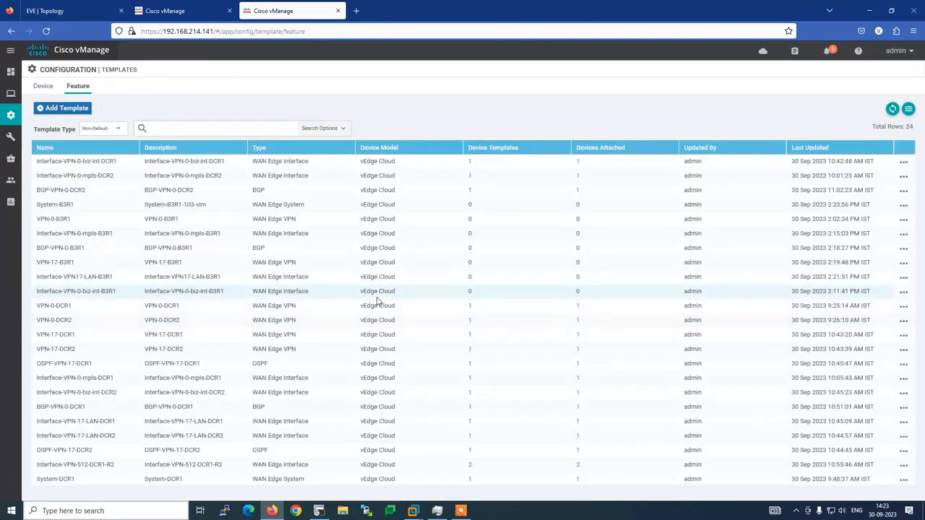
click(176, 15)
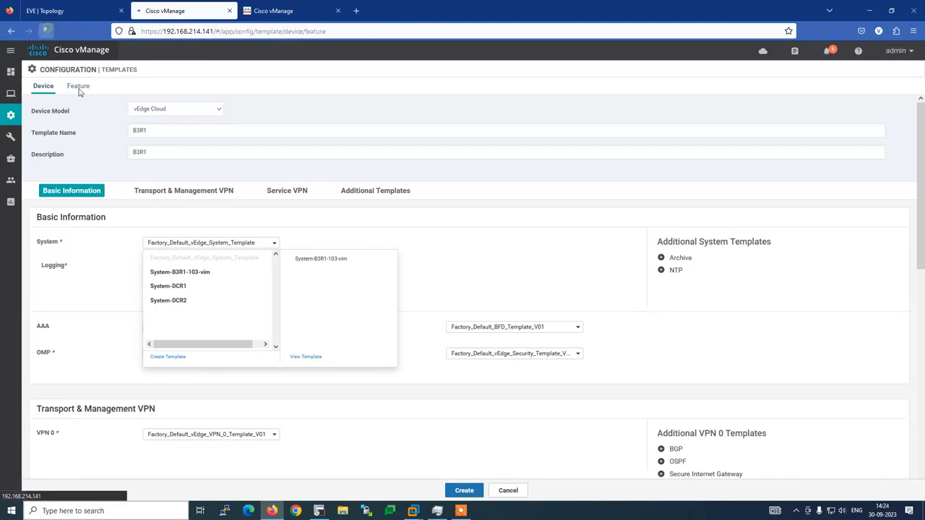
Reload the page and refill vEdge Cloud, name B3R1 and description B3R1.
click(47, 30)
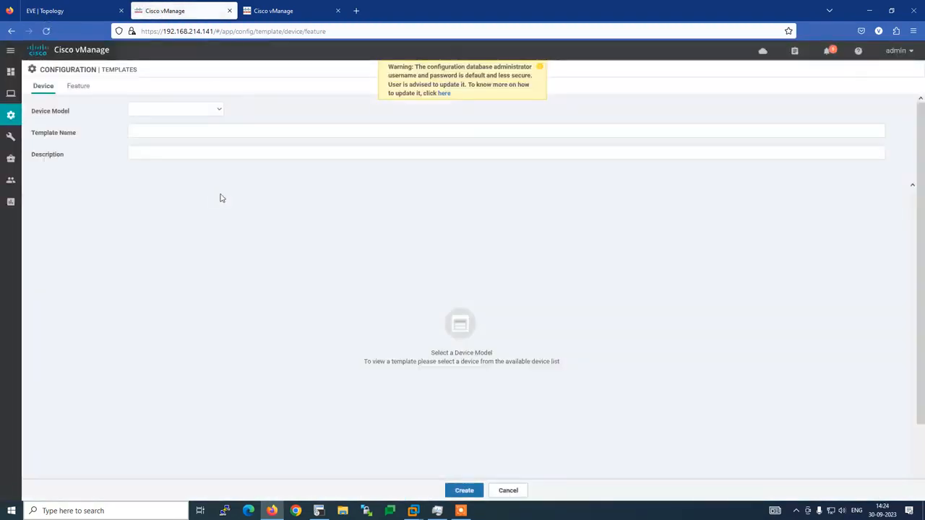
click(217, 111)
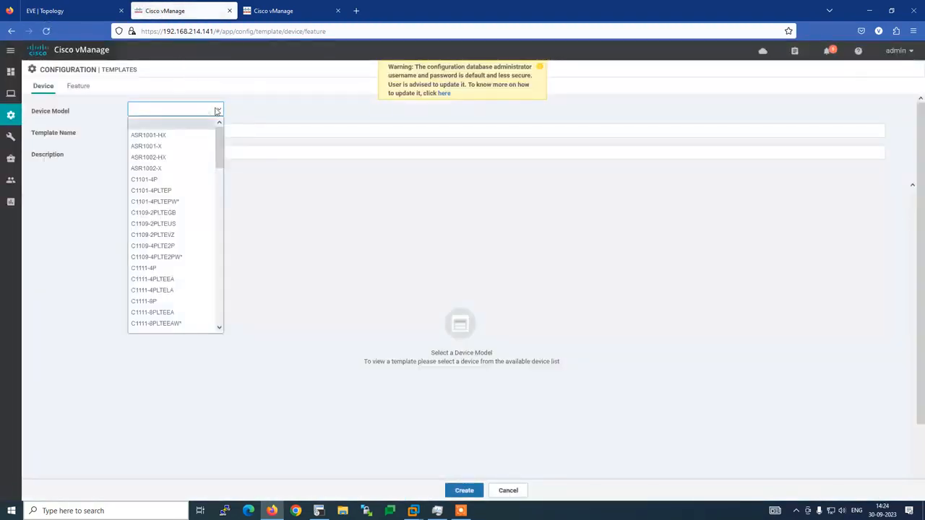
scroll(188, 239, down, 10)
click(177, 304)
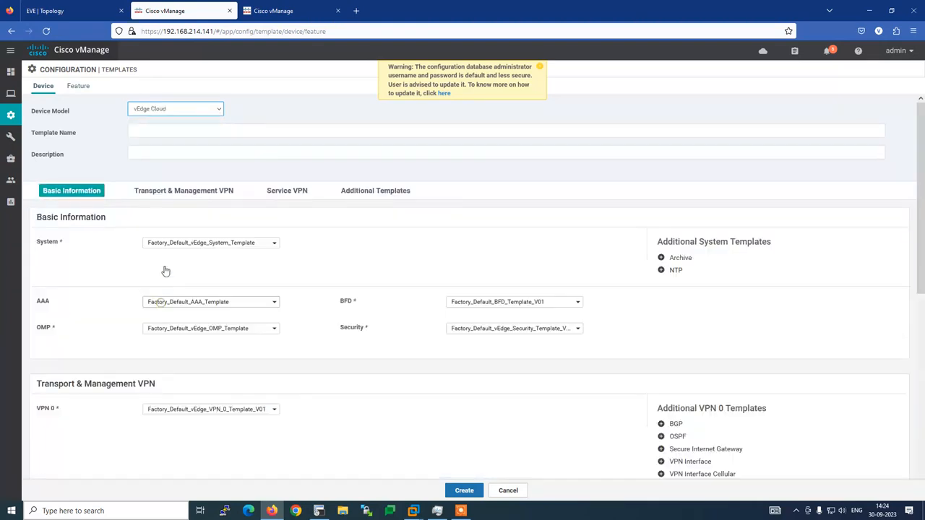
click(148, 131)
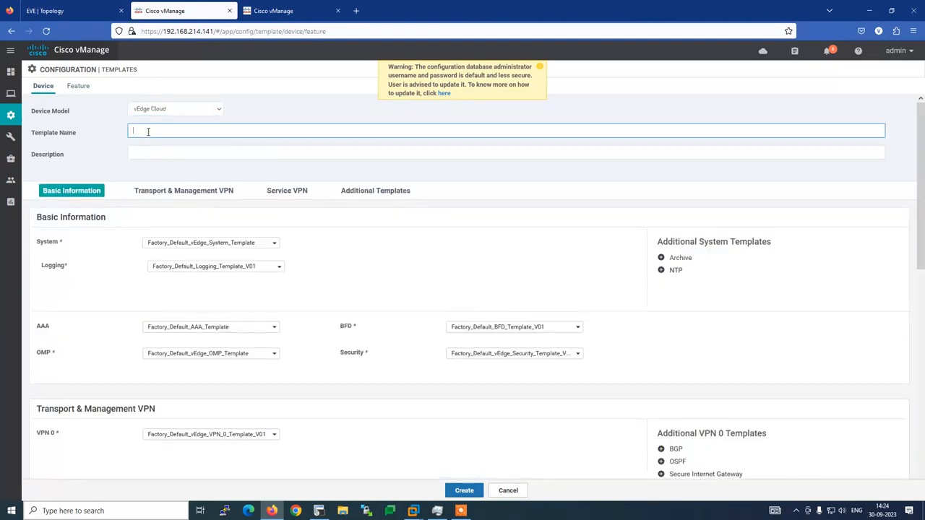
text(B3)
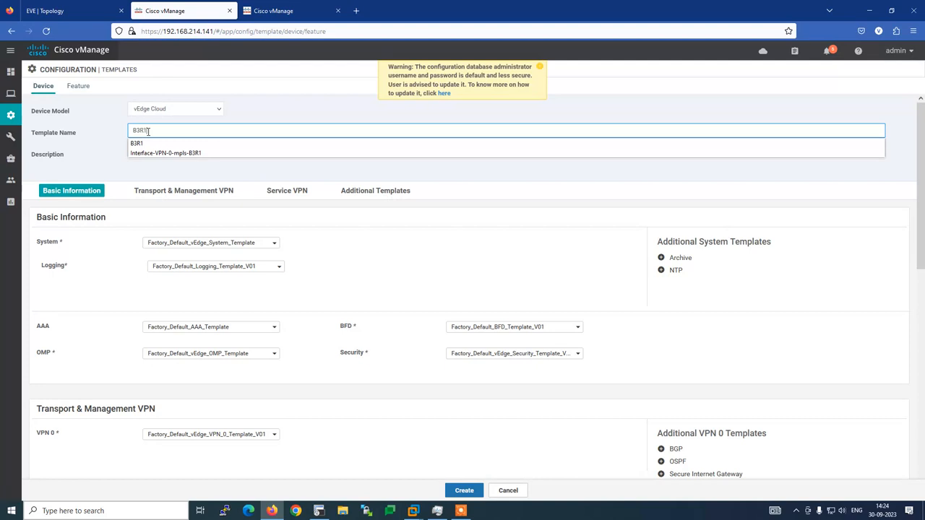
text(R1)
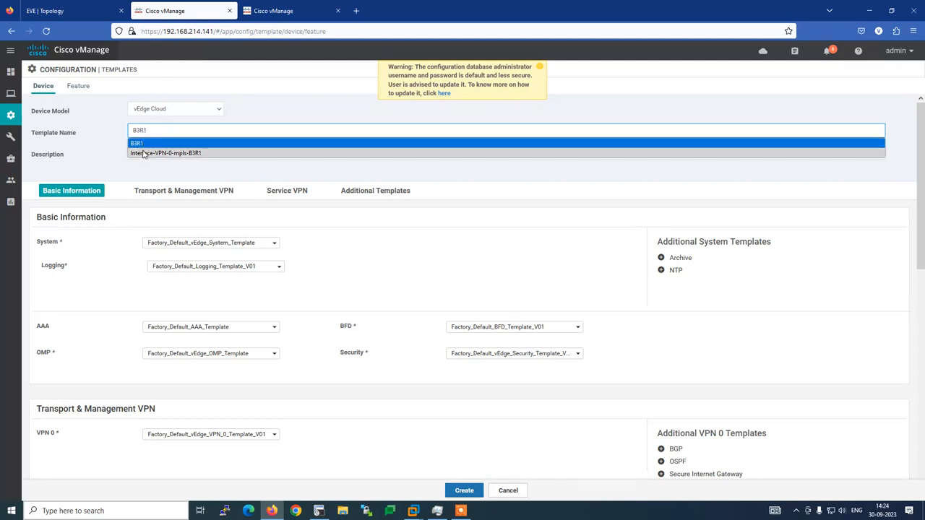
click(144, 144)
click(141, 153)
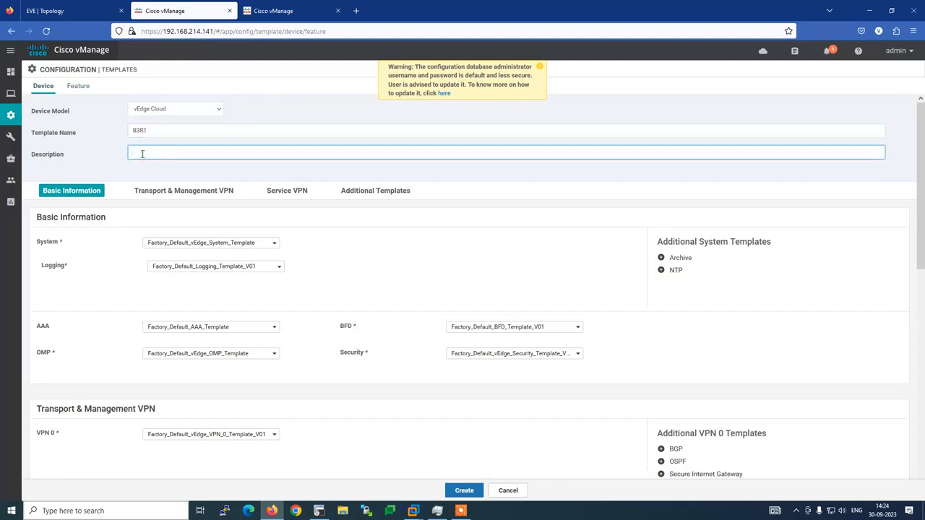
text(B3R1)
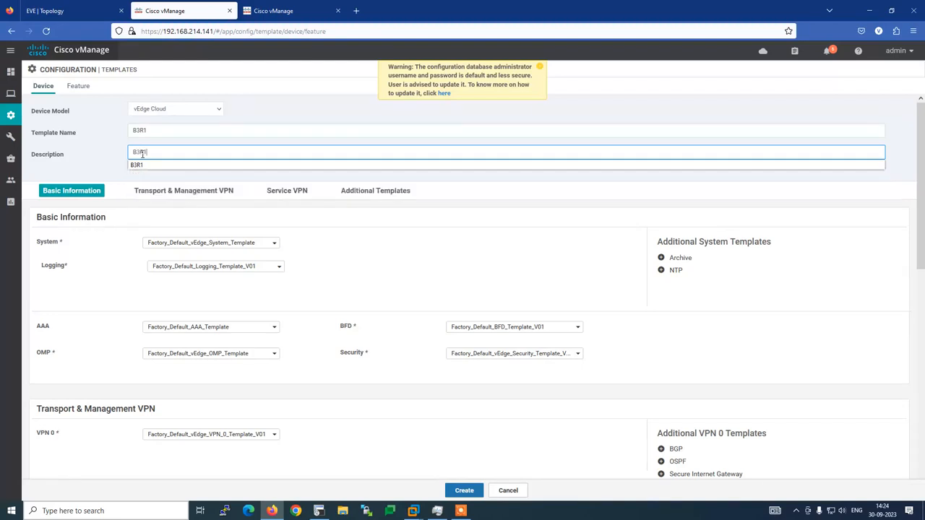
click(112, 143)
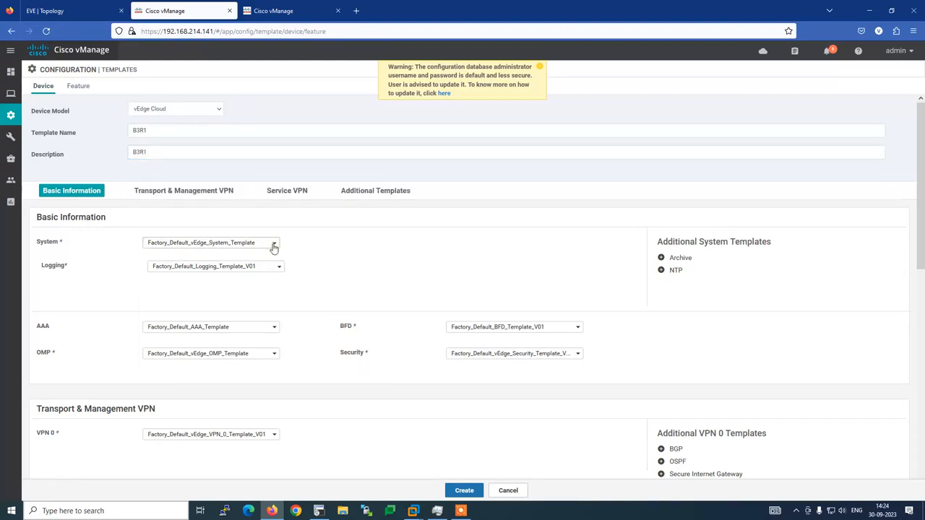
Choose System-B3R1 as the System template.
click(273, 247)
click(191, 274)
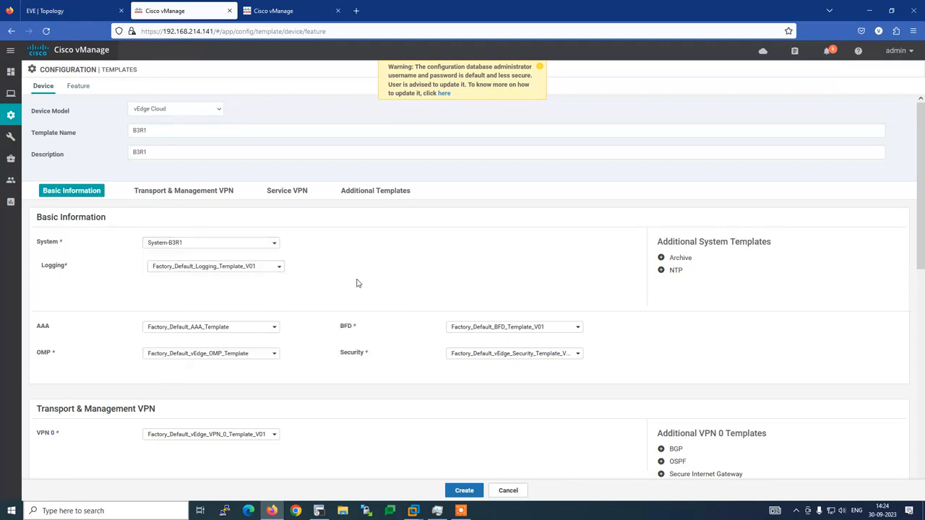
scroll(354, 282, down, 2)
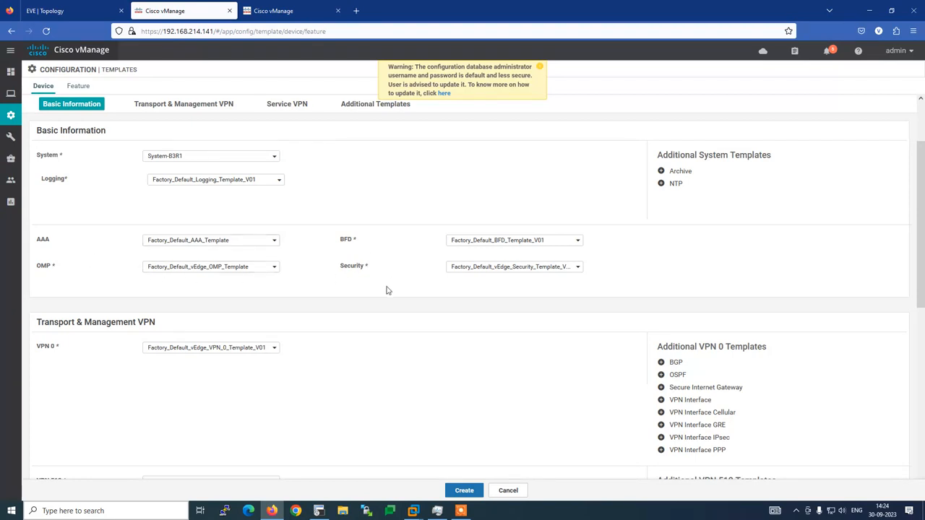
Select VPN-0-B3R1 for VPN 0 and review the router's ge0/0 and ge0/1 configuration.
scroll(386, 290, down, 3)
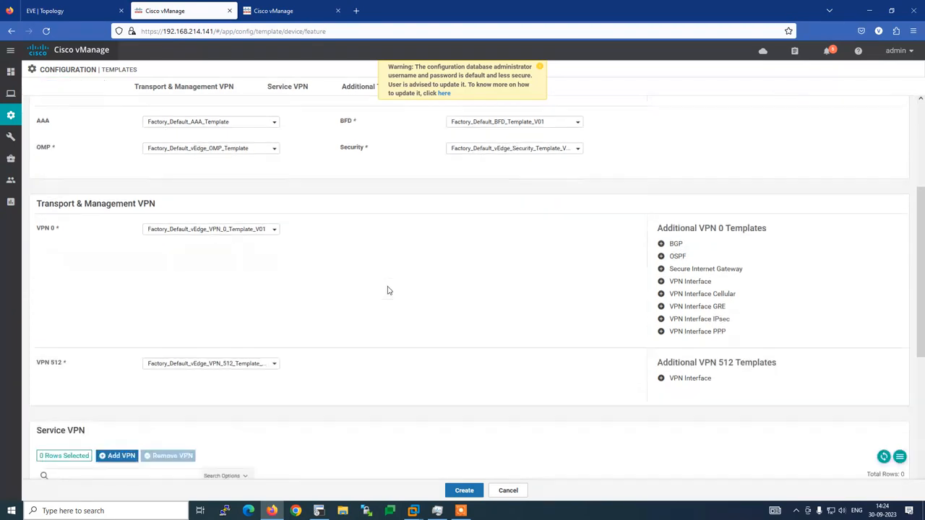
click(275, 200)
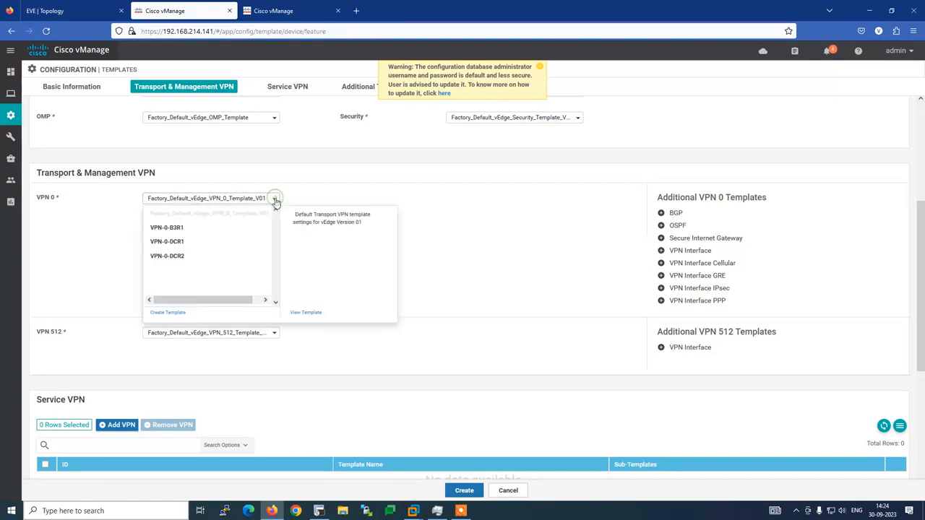
click(191, 229)
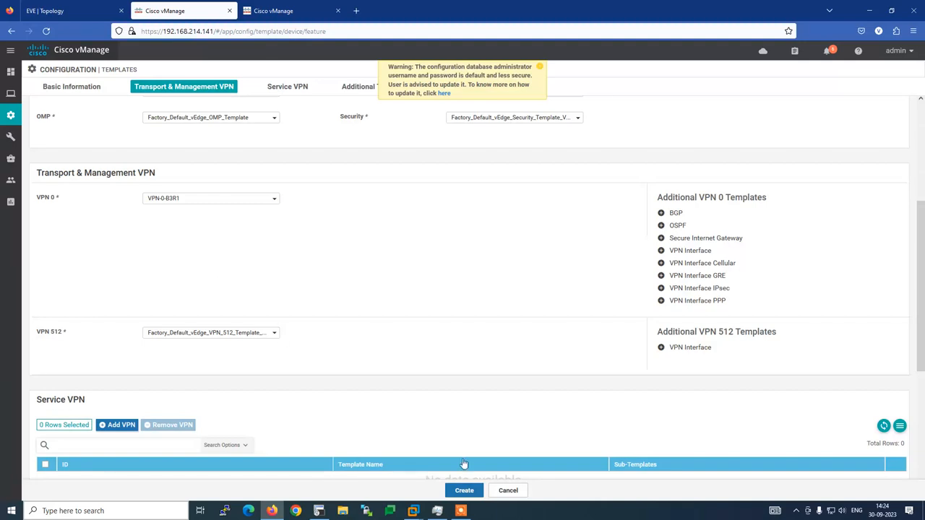
click(319, 511)
scroll(254, 325, up, 8)
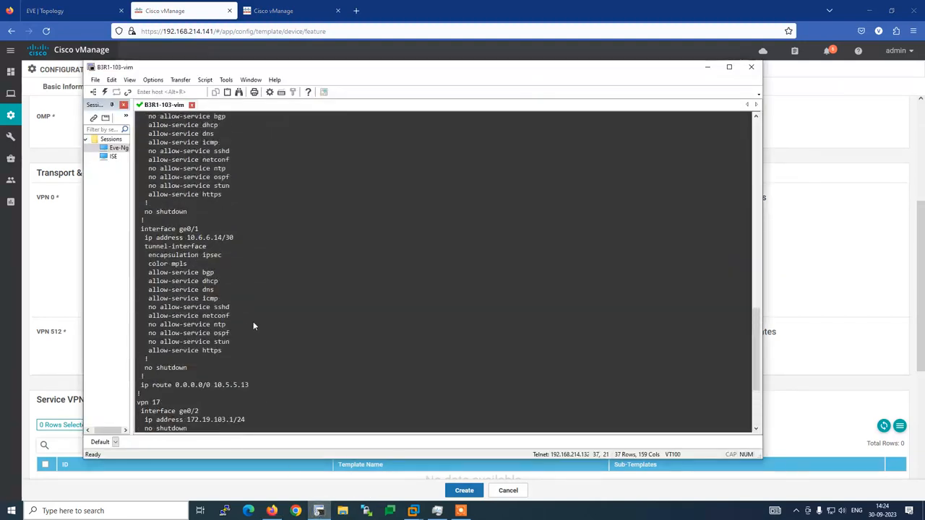
drag(142, 142, 262, 403)
key(alt+Tab)
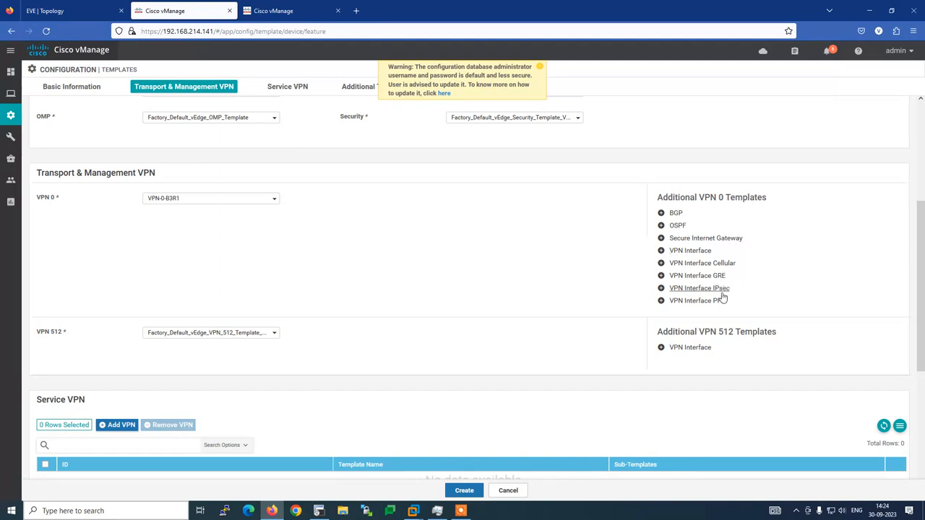
Add a VPN 0 interface template set to Interface-VPN-0-biz-int-B3R1.
click(684, 251)
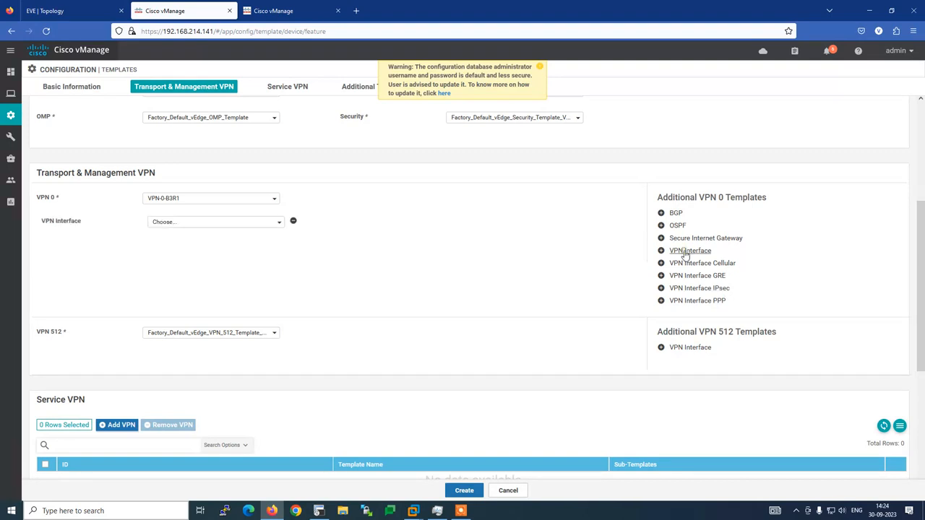
click(208, 227)
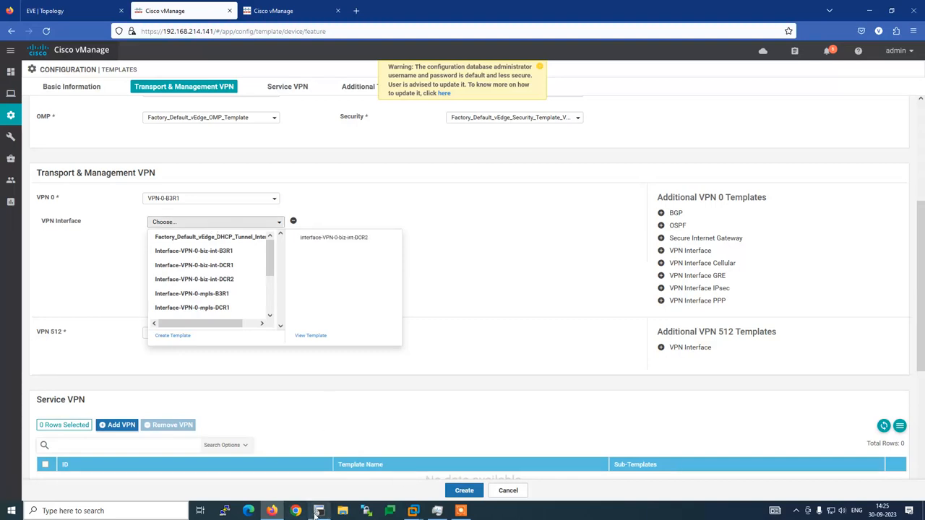
click(318, 511)
click(206, 244)
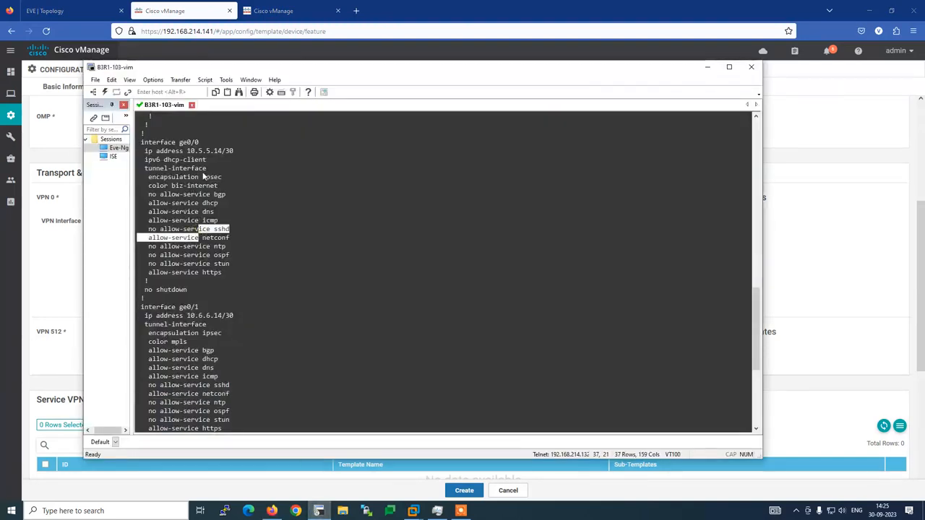
drag(207, 172, 140, 146)
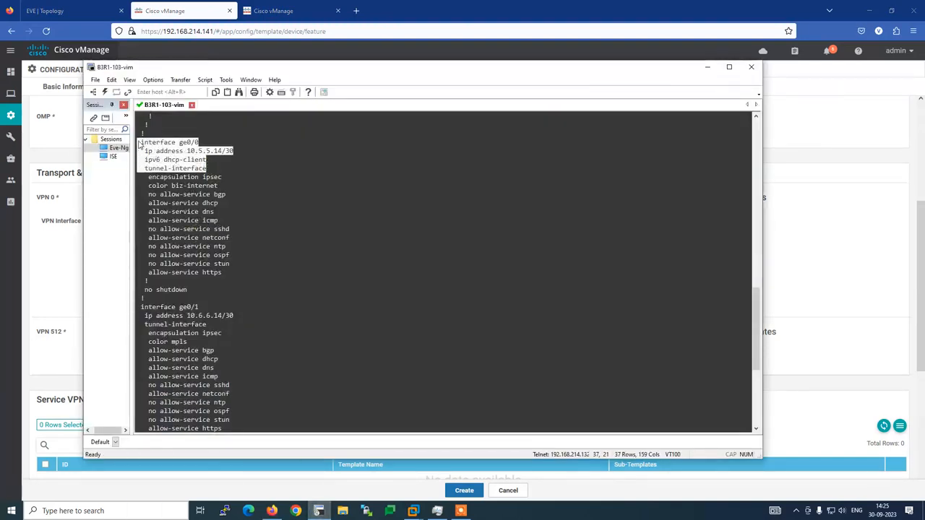
click(198, 17)
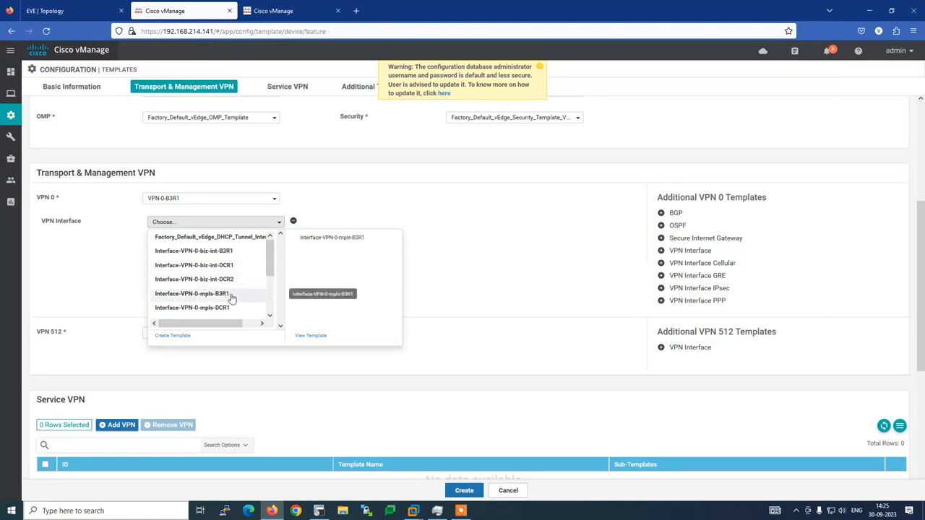
click(232, 253)
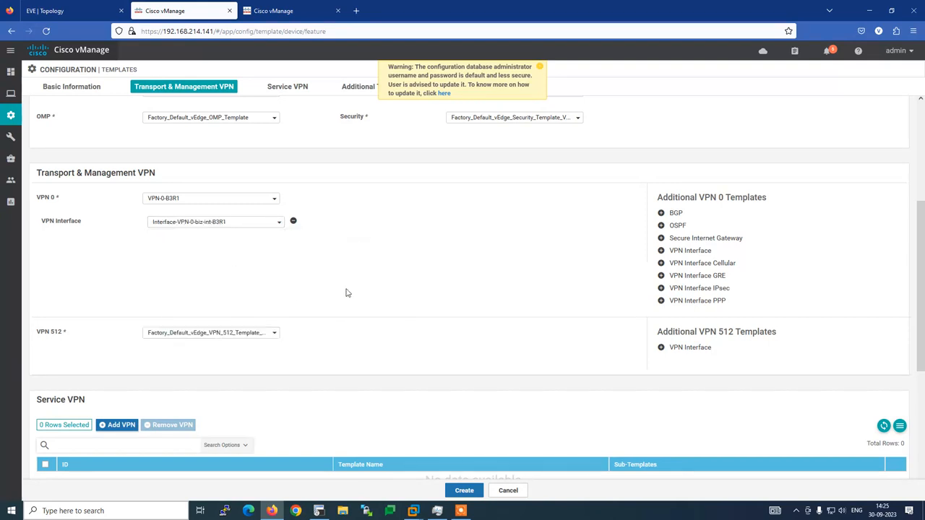
Add Interface-VPN-0-mpls-B3R1 as a second VPN 0 interface, then add an empty BGP entry.
click(678, 251)
click(279, 250)
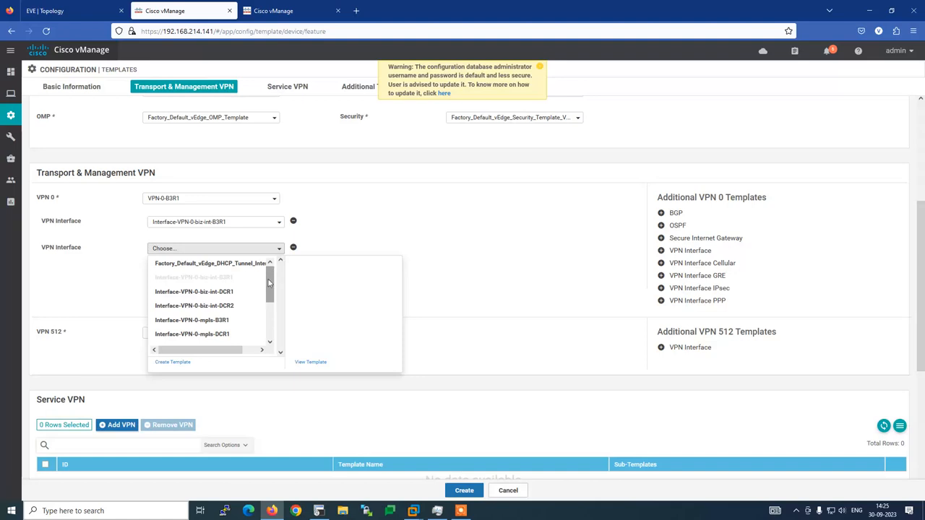
click(217, 322)
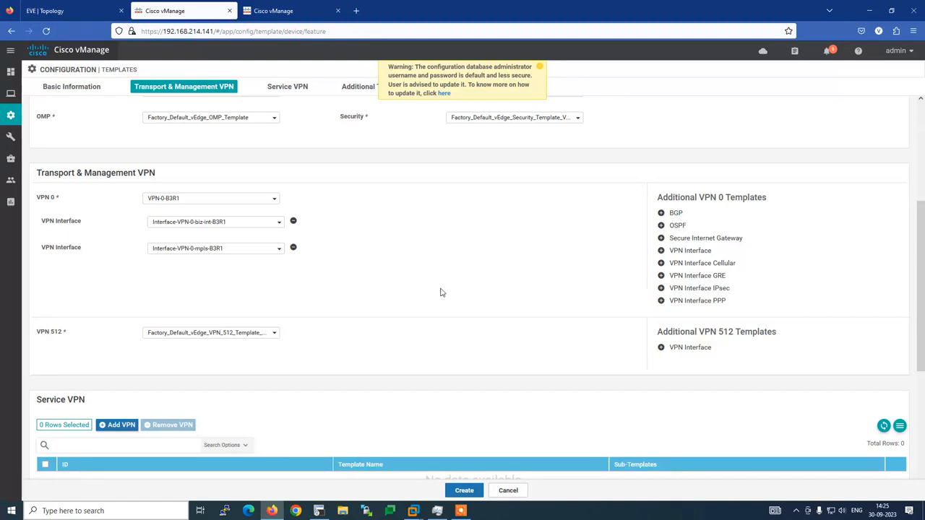
click(319, 511)
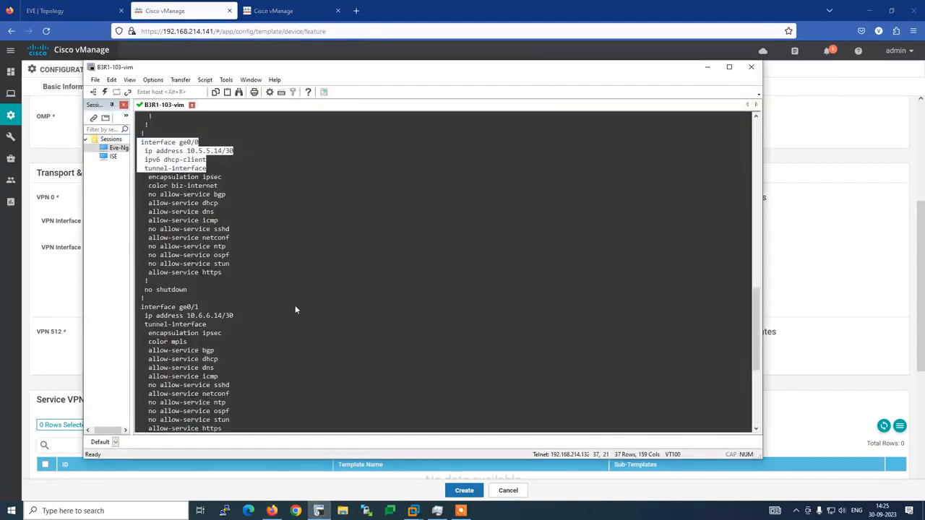
scroll(294, 305, up, 5)
drag(140, 166, 217, 221)
key(alt+Tab)
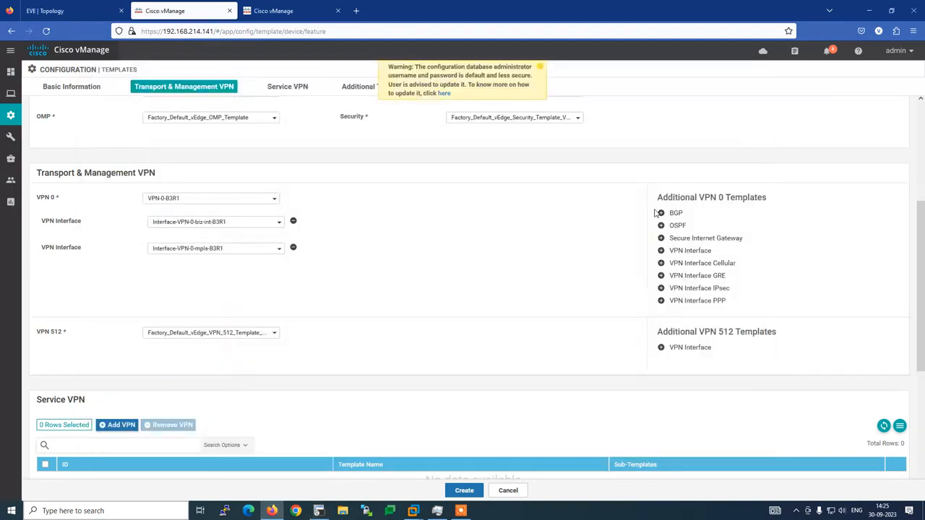
click(673, 213)
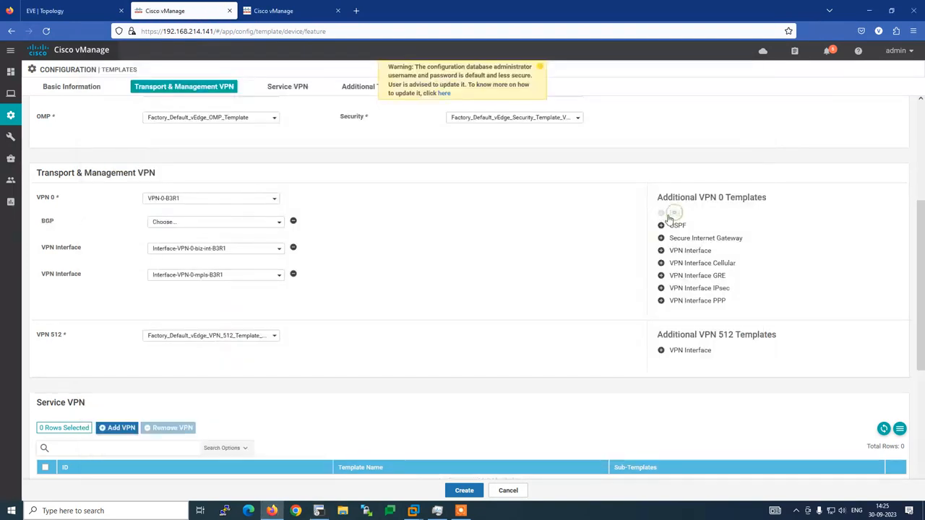
Set the VPN 0 BGP template to BGP-VPN-0-B3R1, leaving VPN 512 unchanged.
click(278, 223)
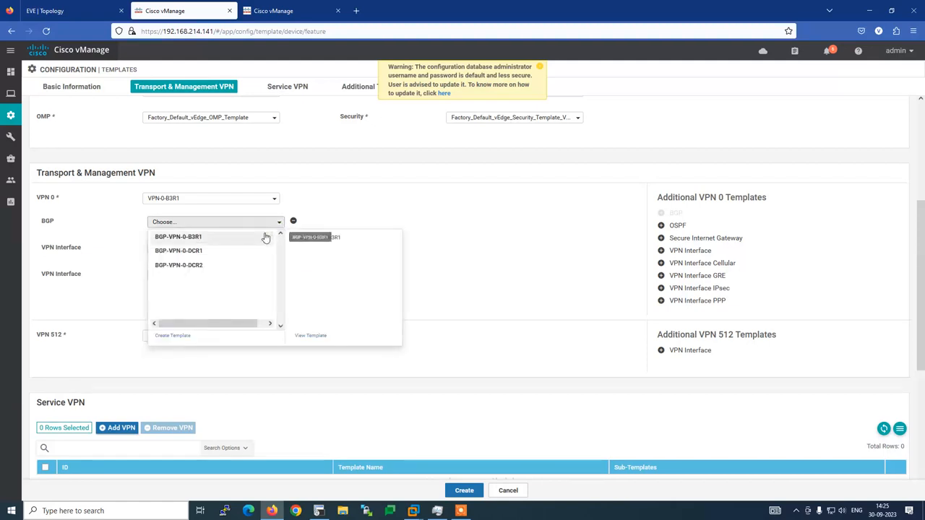
click(182, 238)
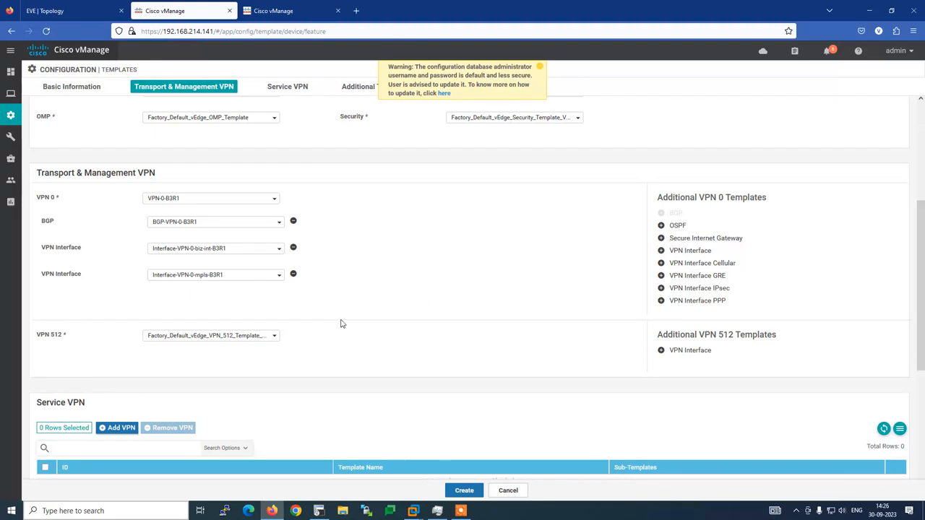
click(267, 338)
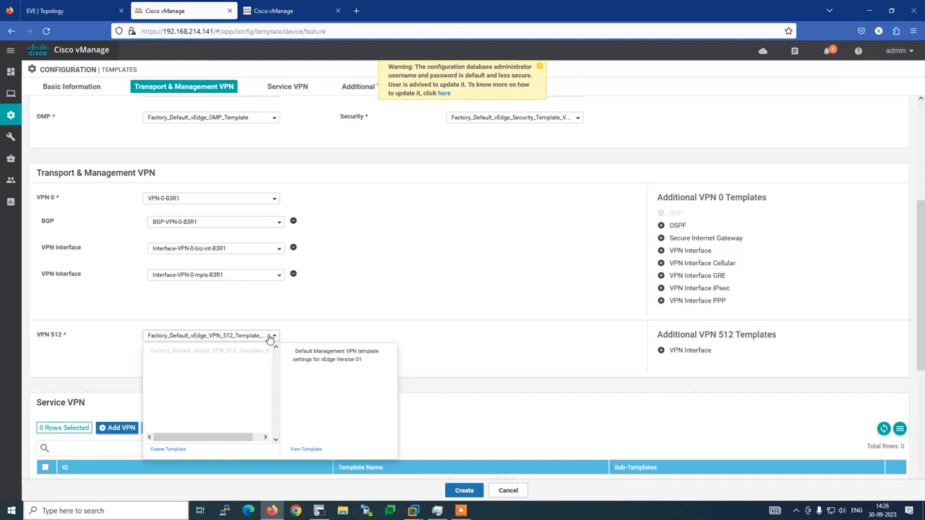
click(339, 304)
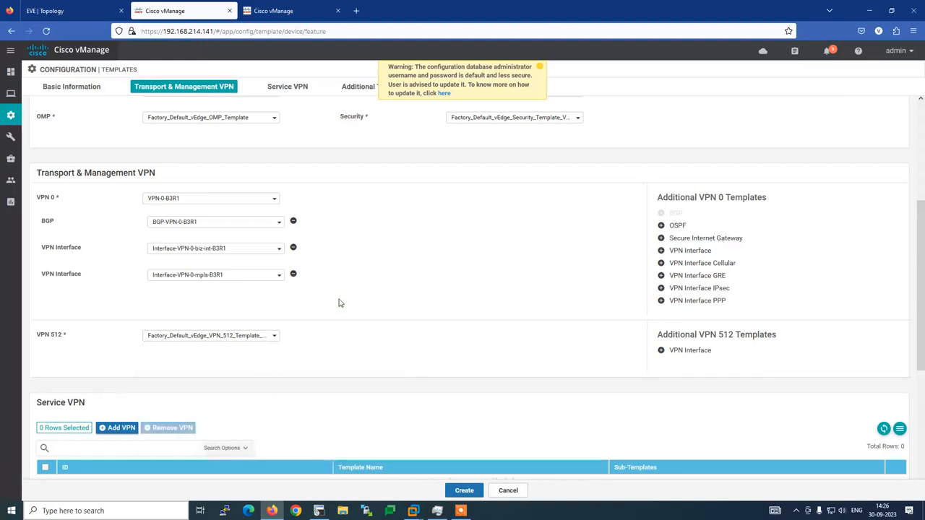
Add Interface-VPN-512-DCR1-R2 as the VPN 512 interface template.
click(689, 351)
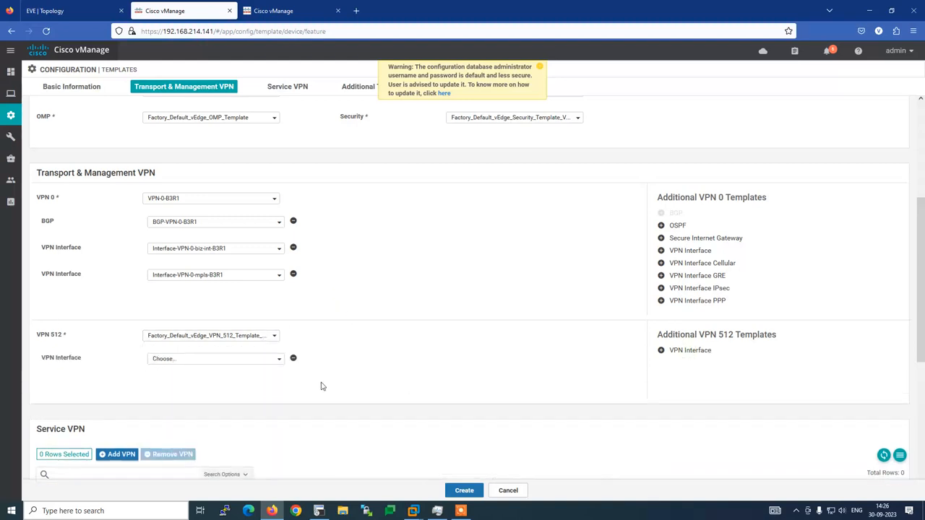
click(277, 361)
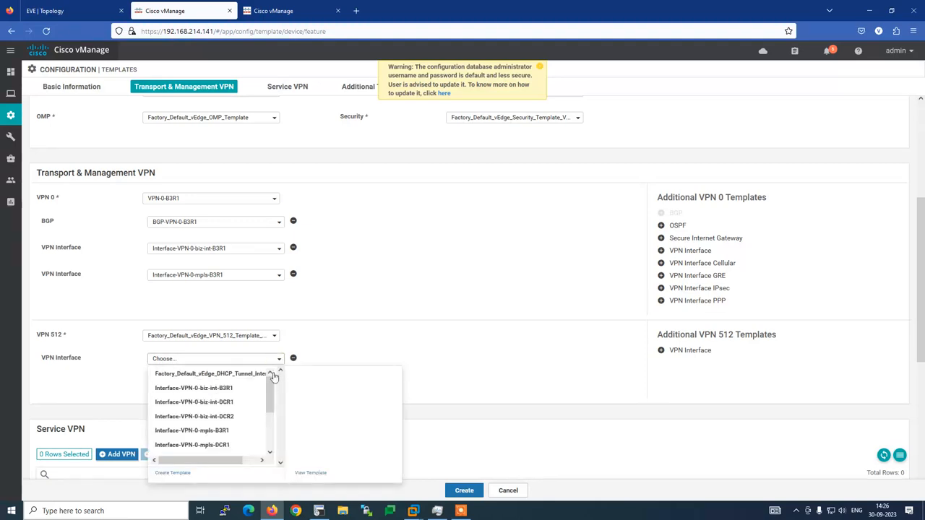
drag(269, 393, 270, 432)
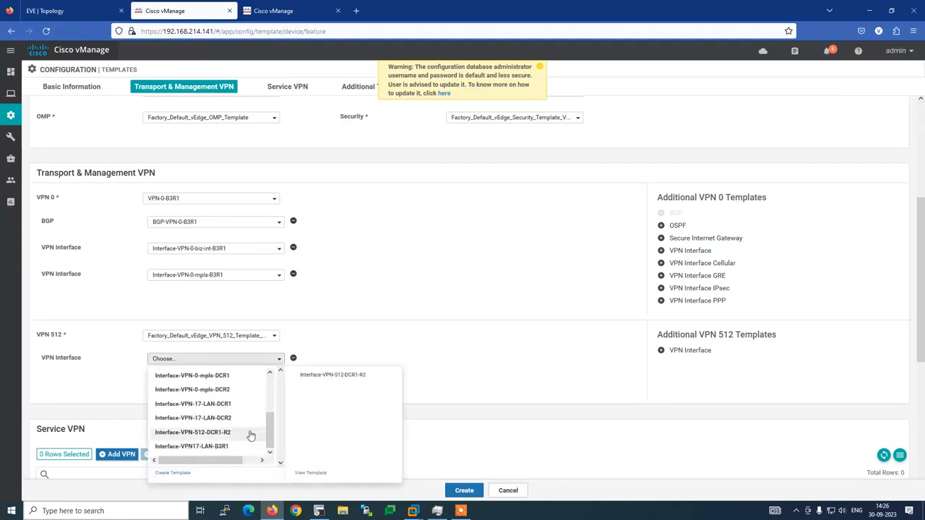
click(235, 433)
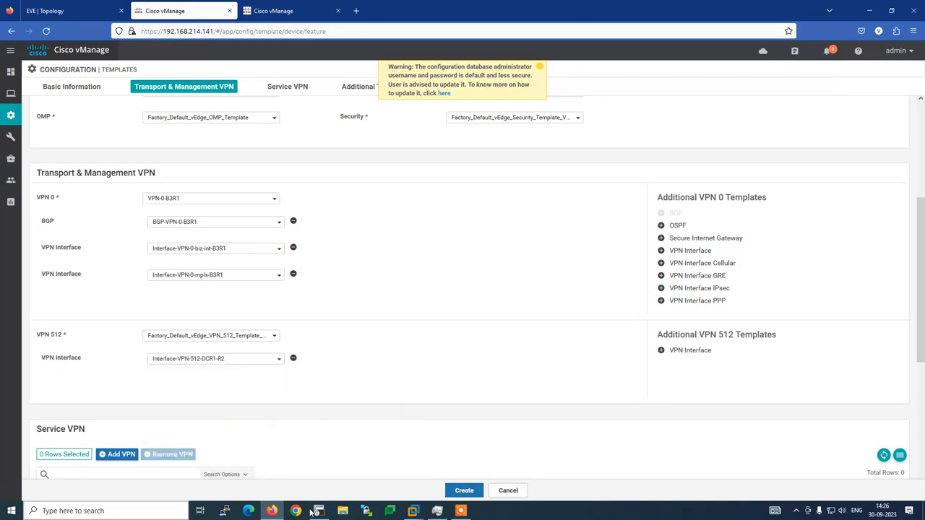
Check the vpn 512 eth0 interface in the device terminal, then begin adding a service VPN.
click(318, 510)
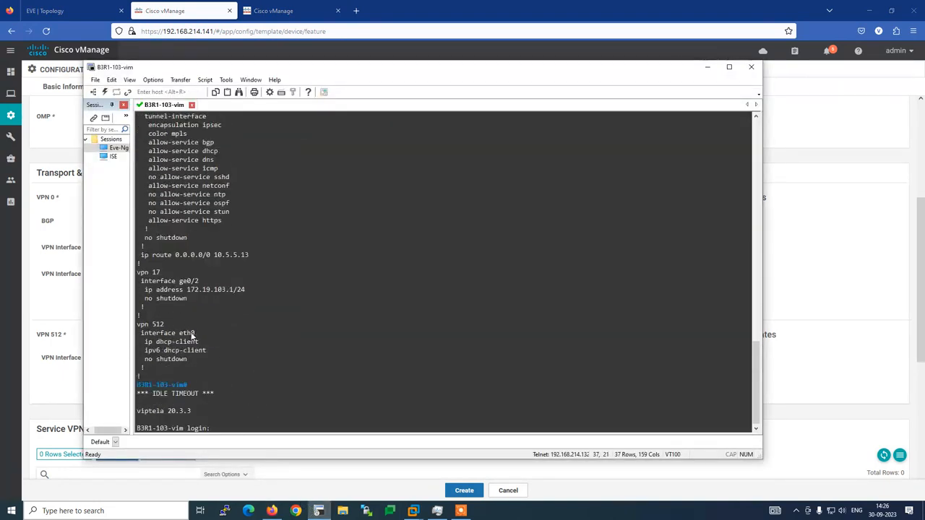
drag(195, 333, 137, 334)
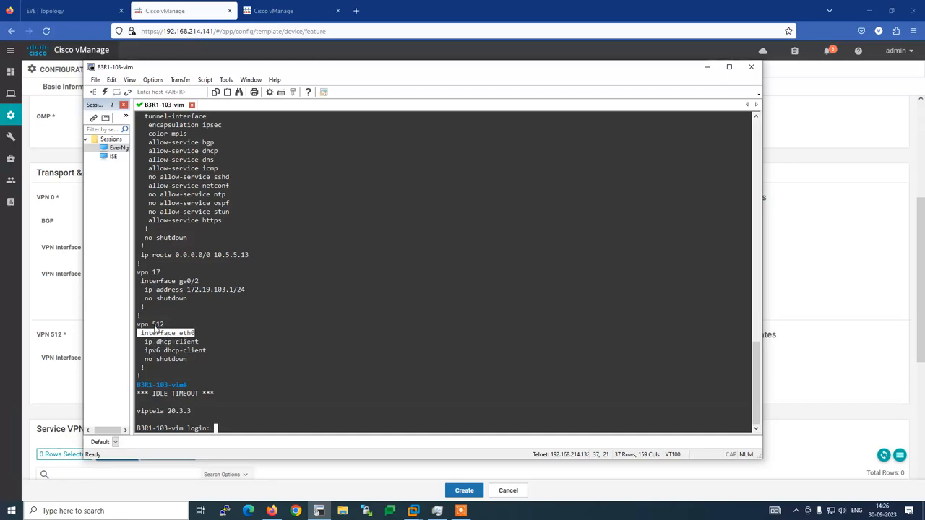
click(190, 44)
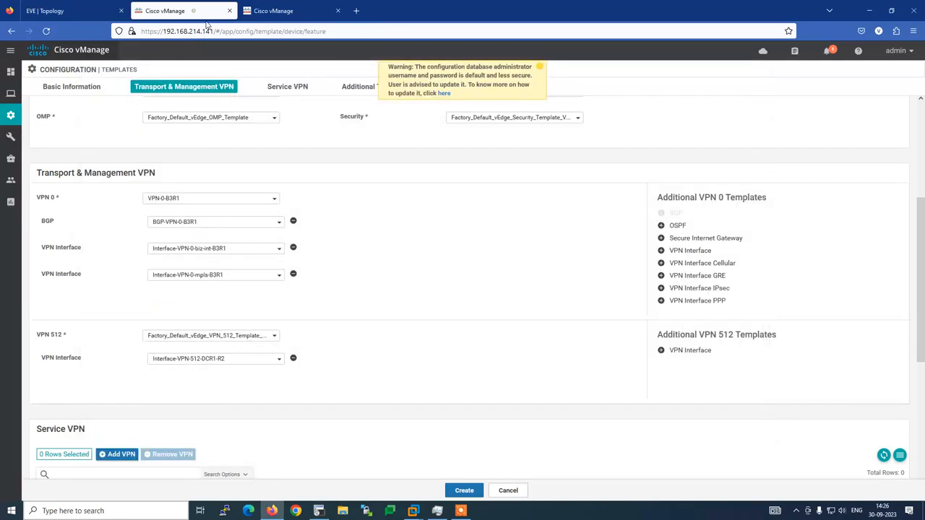
click(278, 361)
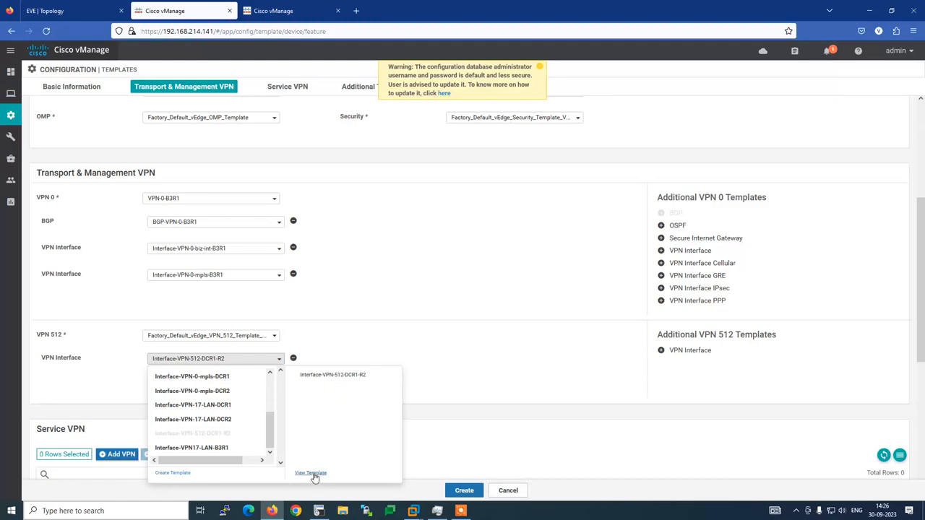
click(470, 335)
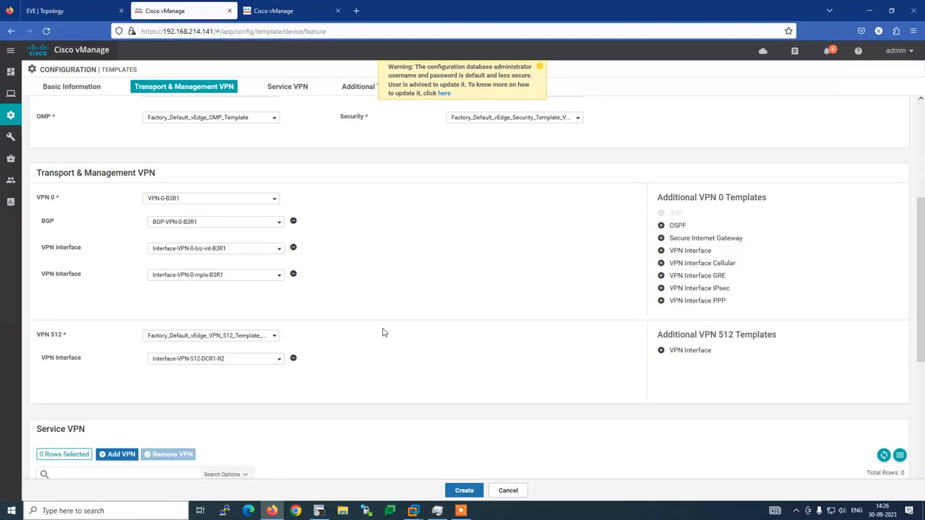
scroll(383, 329, down, 3)
click(115, 238)
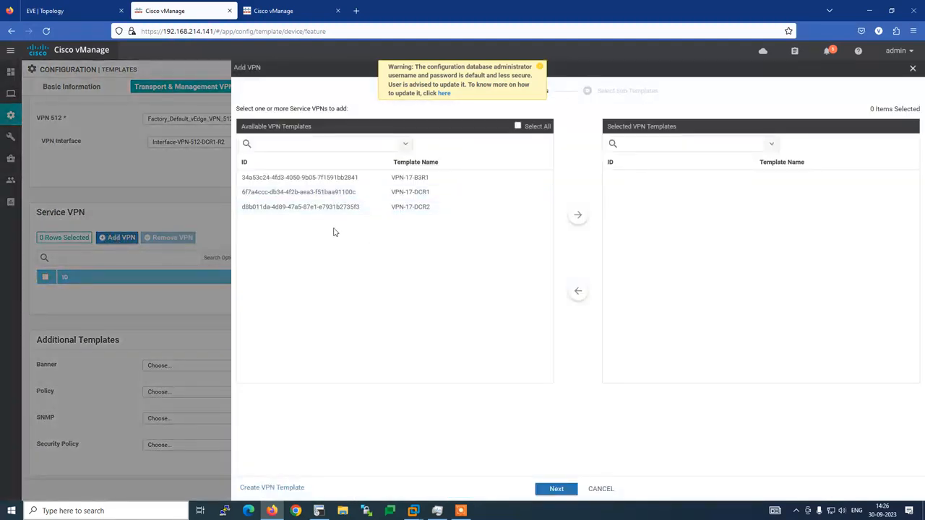
Select VPN-17-B3R1 as the service VPN template, checking the vpn 17 interface lines in the terminal.
click(424, 180)
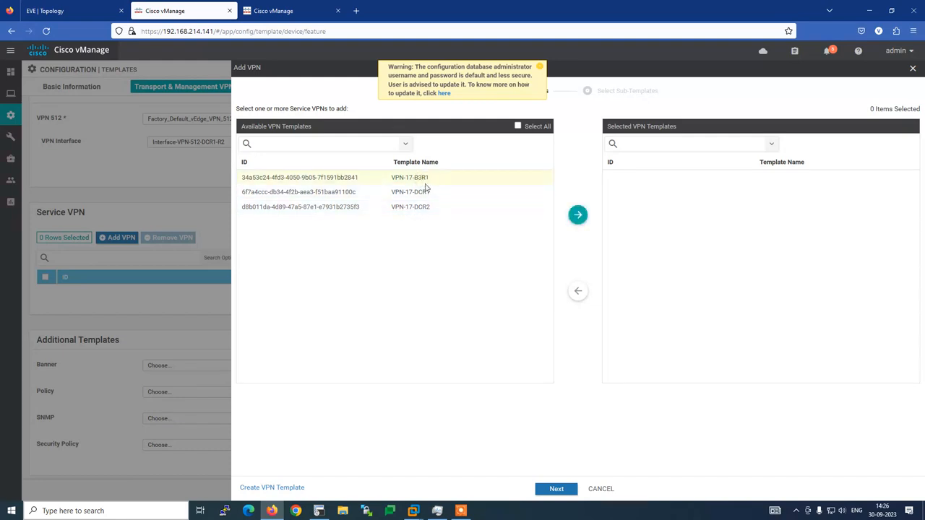
click(578, 215)
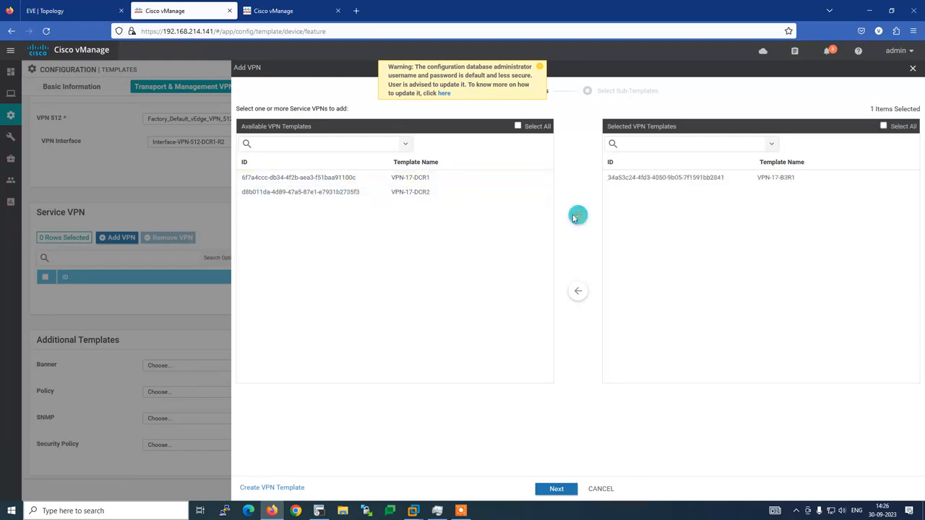
click(571, 489)
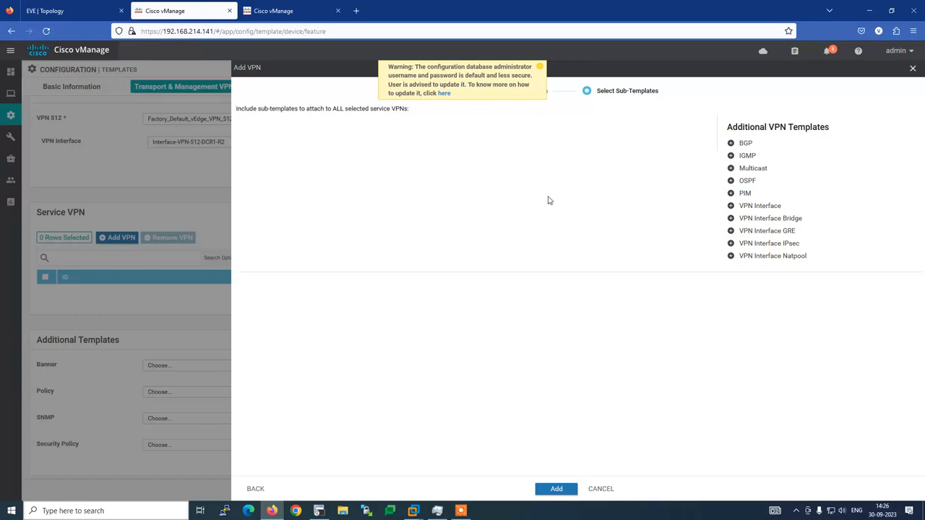
click(319, 511)
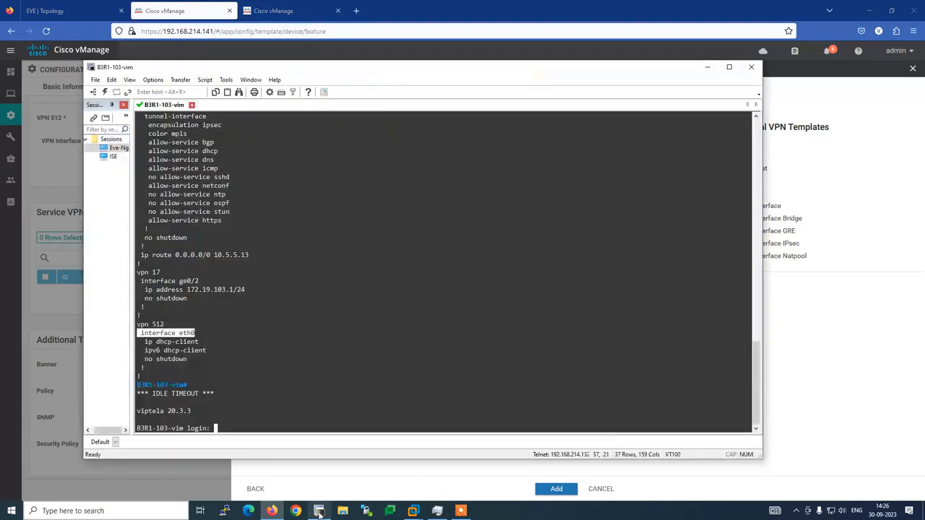
drag(188, 298, 138, 281)
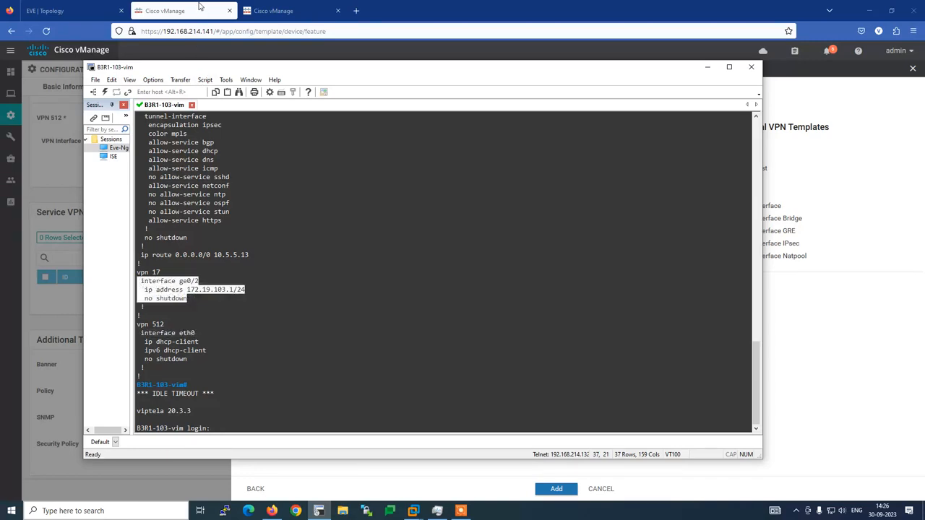
click(200, 8)
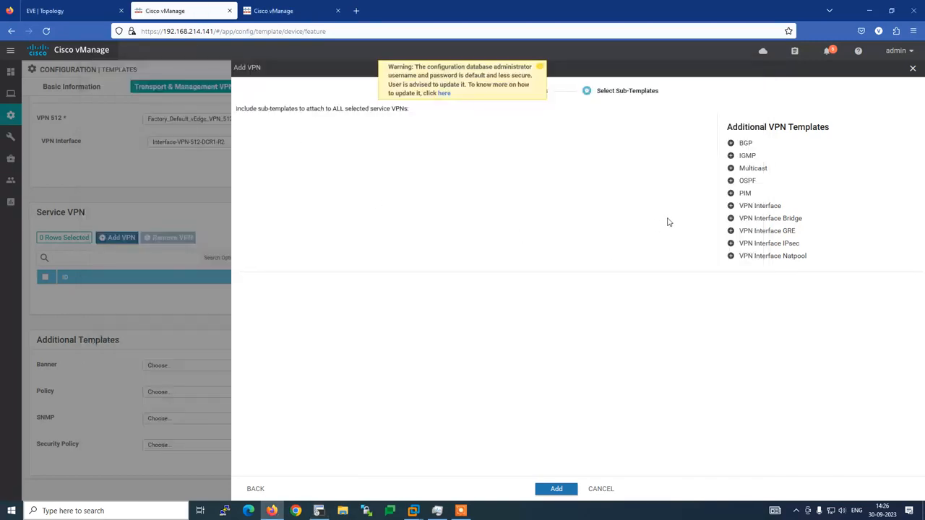
Give VPN-17-B3R1 the Interface-VPN17-LAN-B3R1 interface sub-template.
click(759, 206)
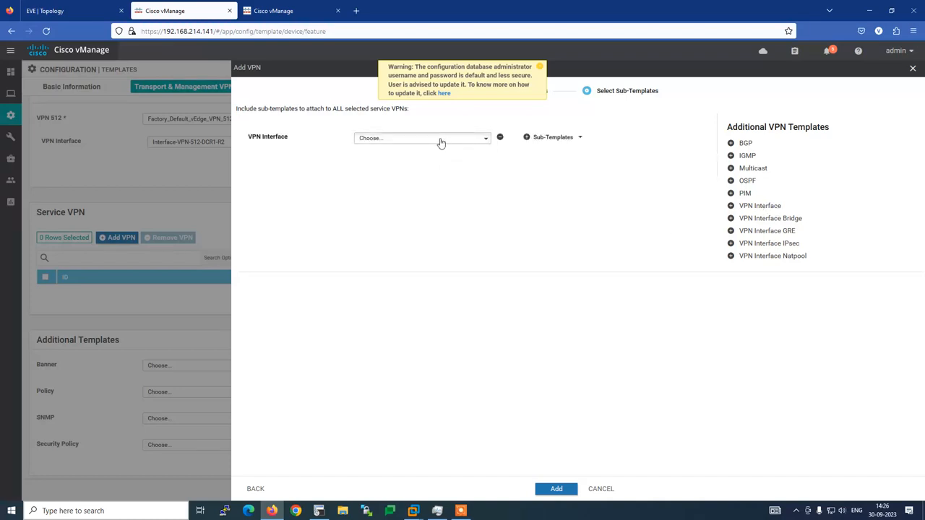
click(441, 143)
click(468, 181)
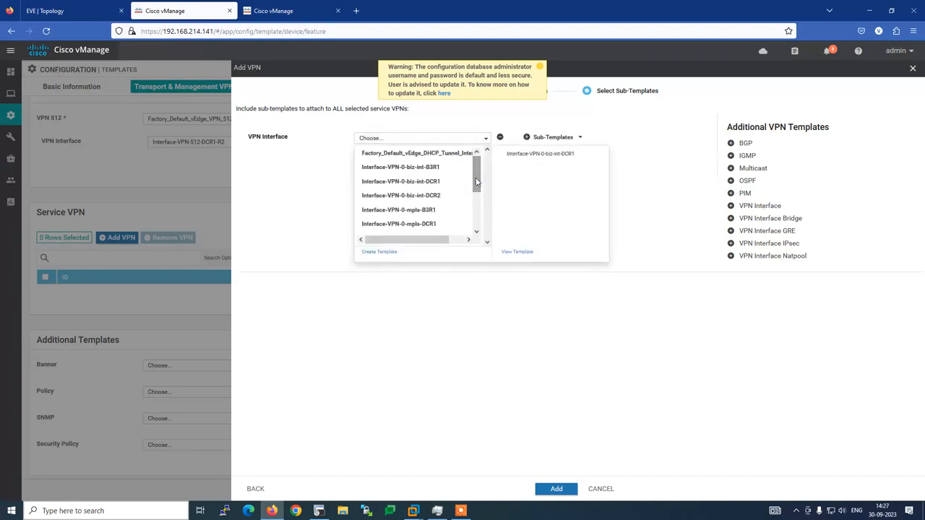
click(477, 232)
click(477, 232)
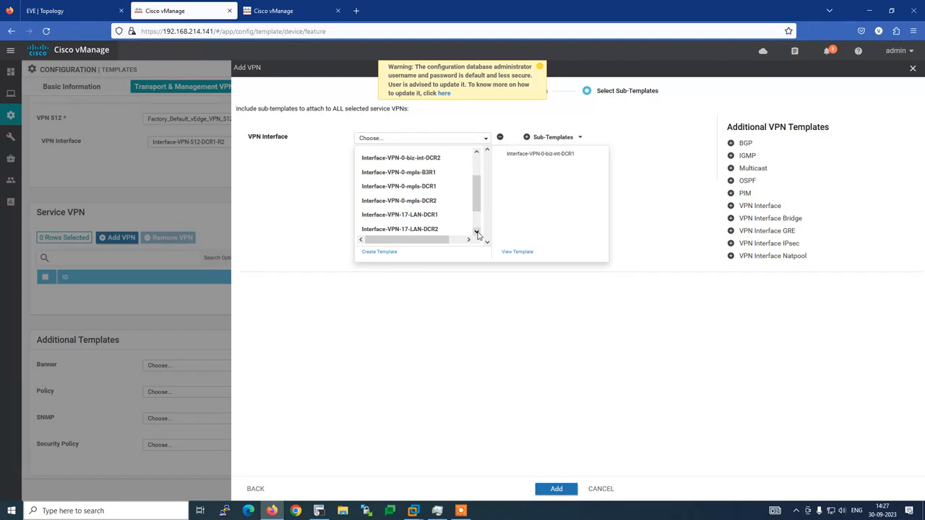
click(477, 232)
click(477, 232)
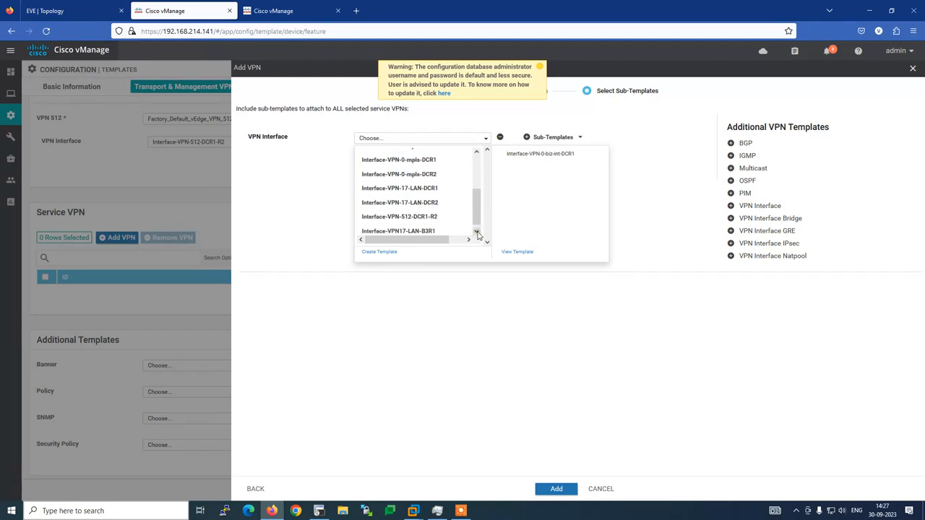
click(415, 230)
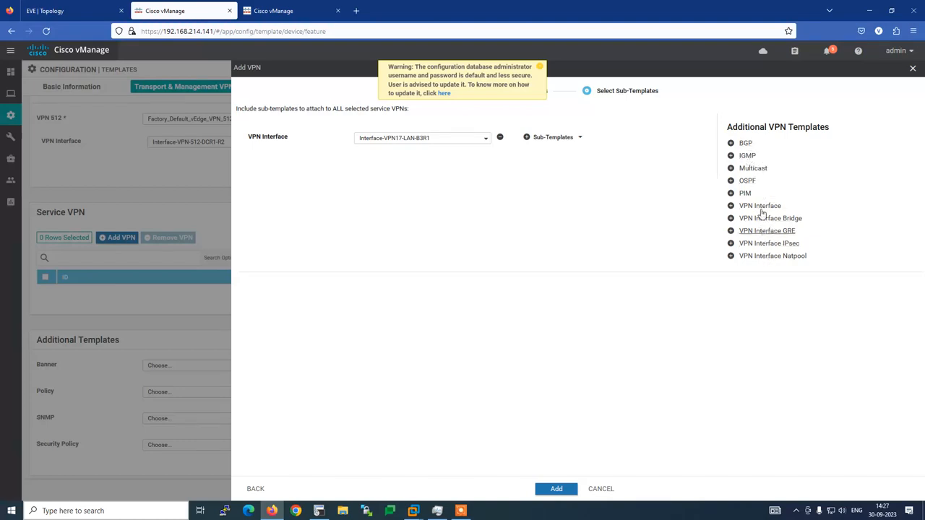
Add VPN-17-B3R1 to the service VPNs and create the B3R1 device template.
click(556, 490)
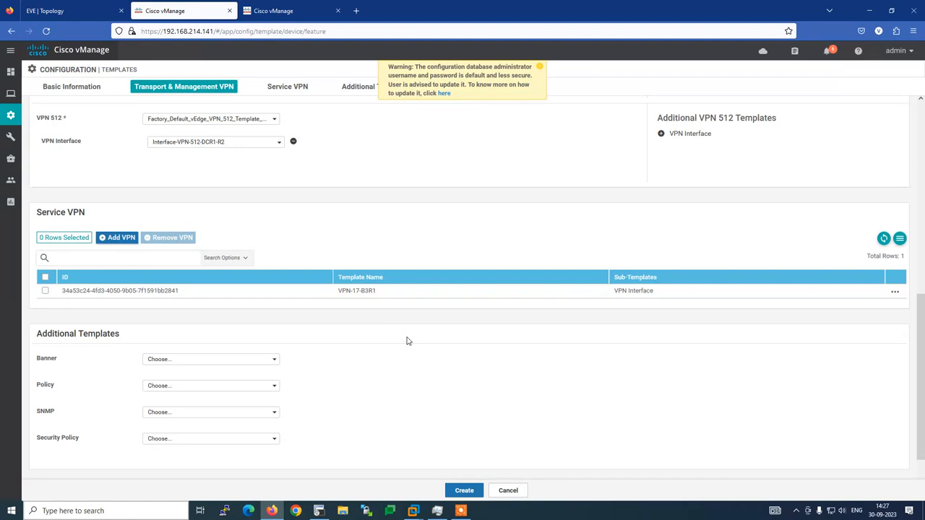
scroll(407, 341, down, 1)
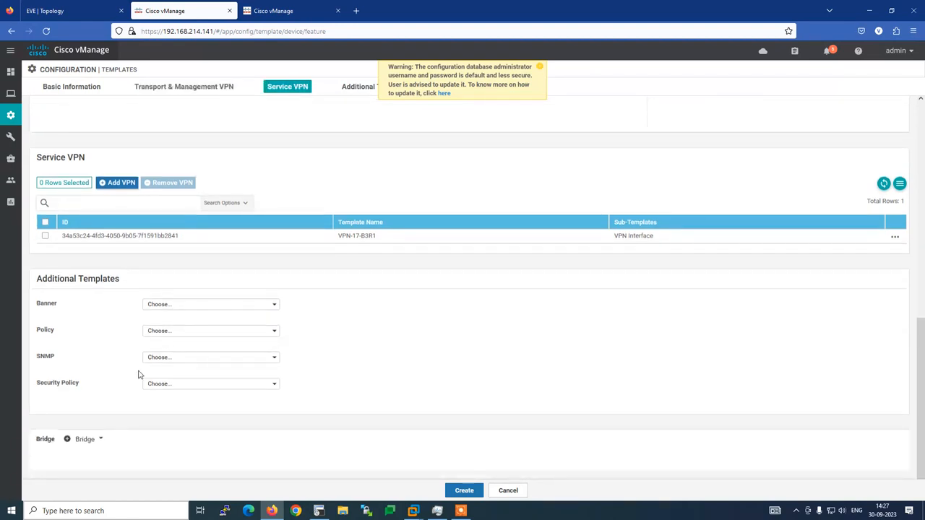
click(468, 492)
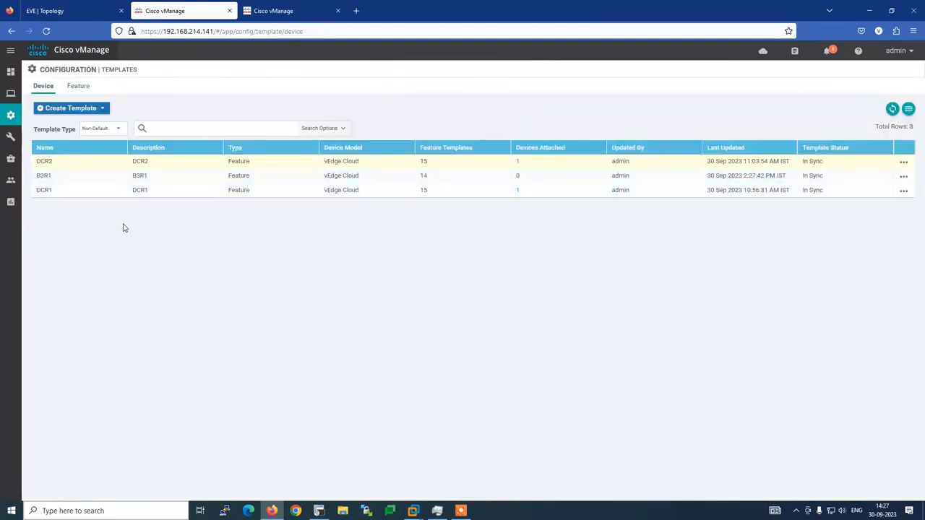
Attach device B3R1-103-vim to the B3R1 template.
click(903, 177)
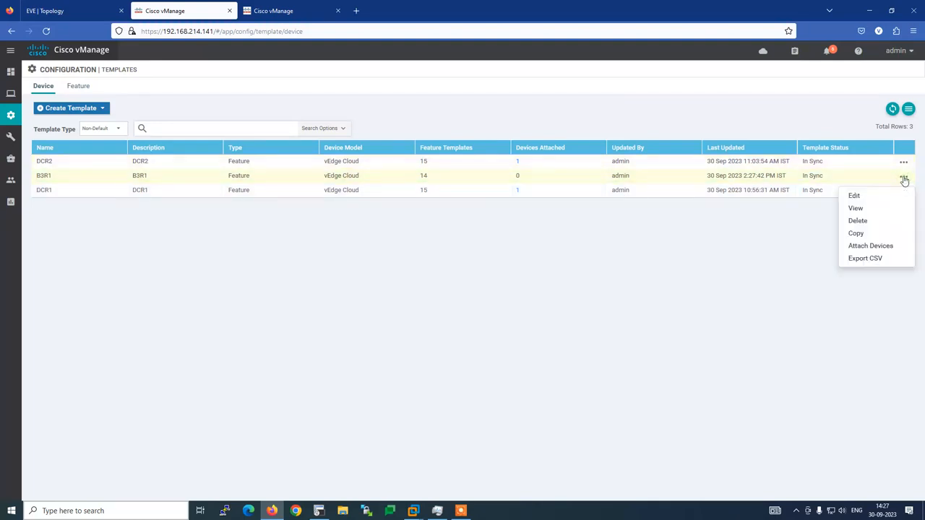
click(883, 245)
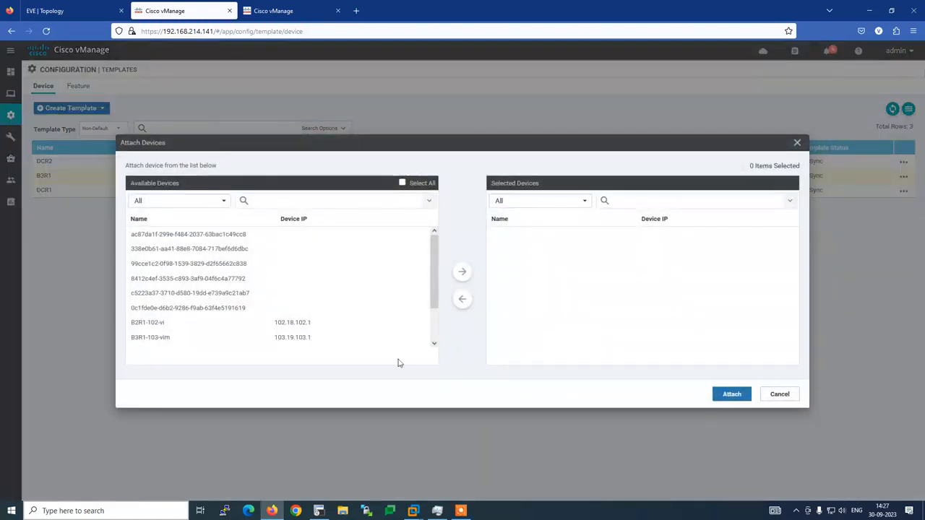
click(145, 338)
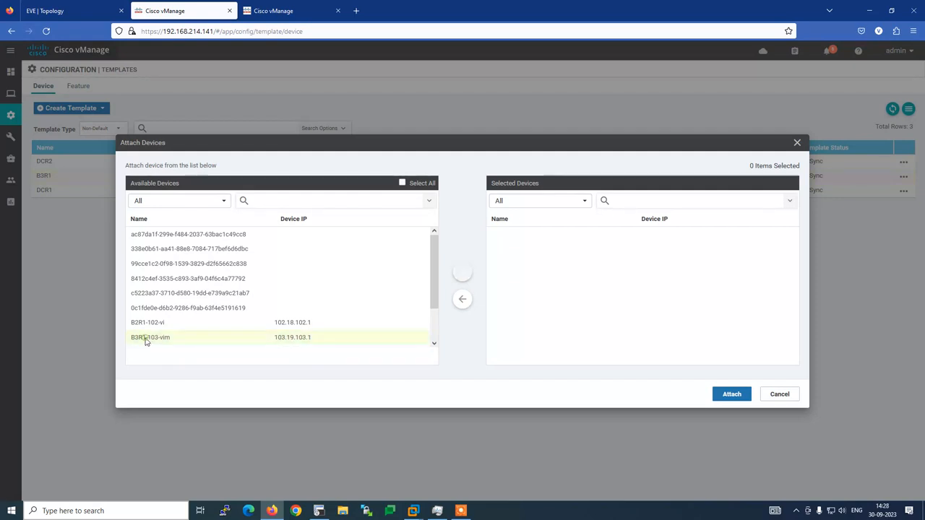
click(462, 272)
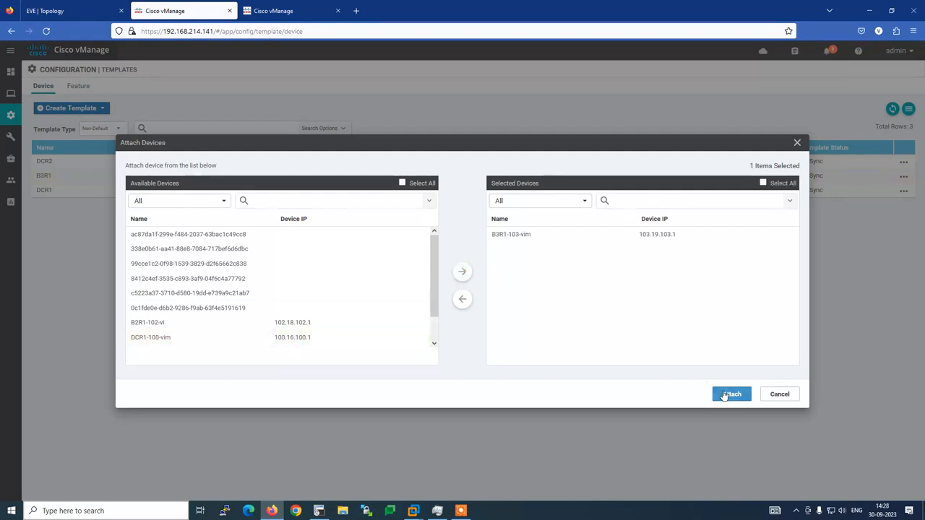
click(724, 395)
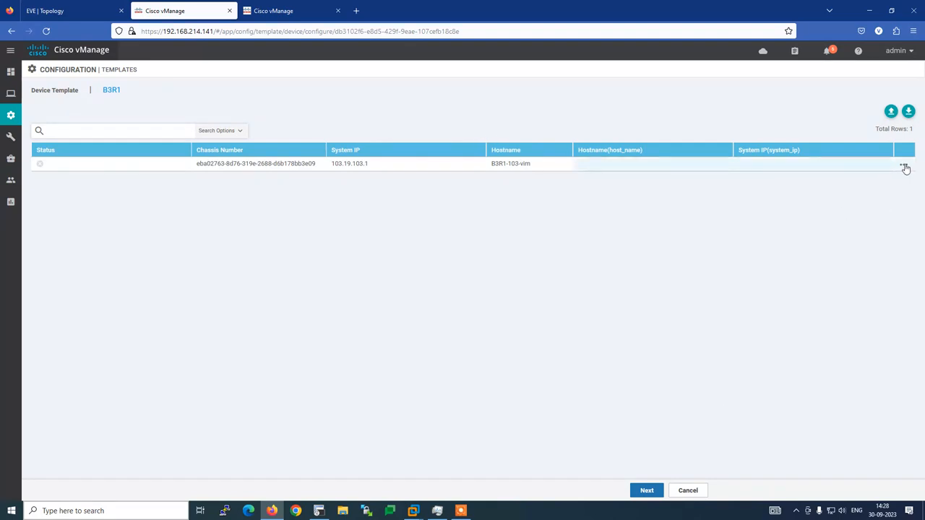
Fill host_name B3R1-103-vim and system_ip 103.19.103.1 for the device, then continue to the preview.
click(905, 167)
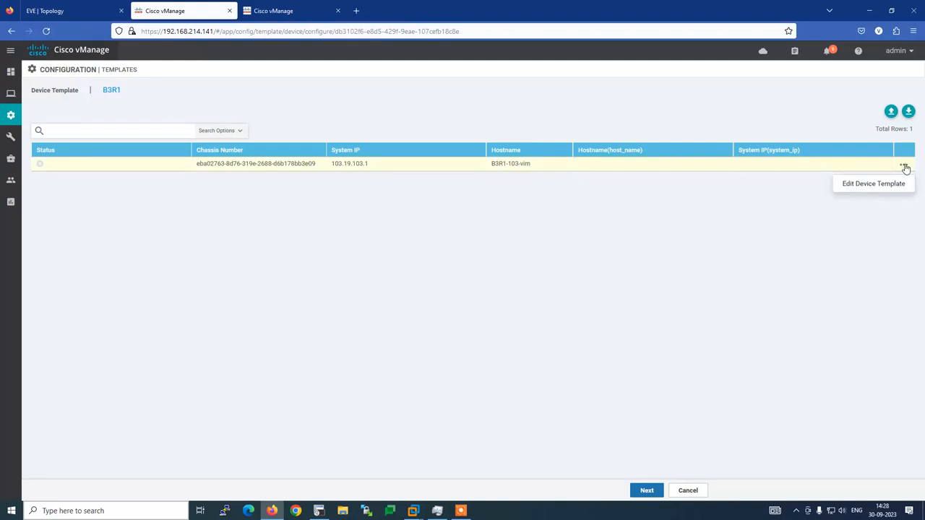
click(872, 185)
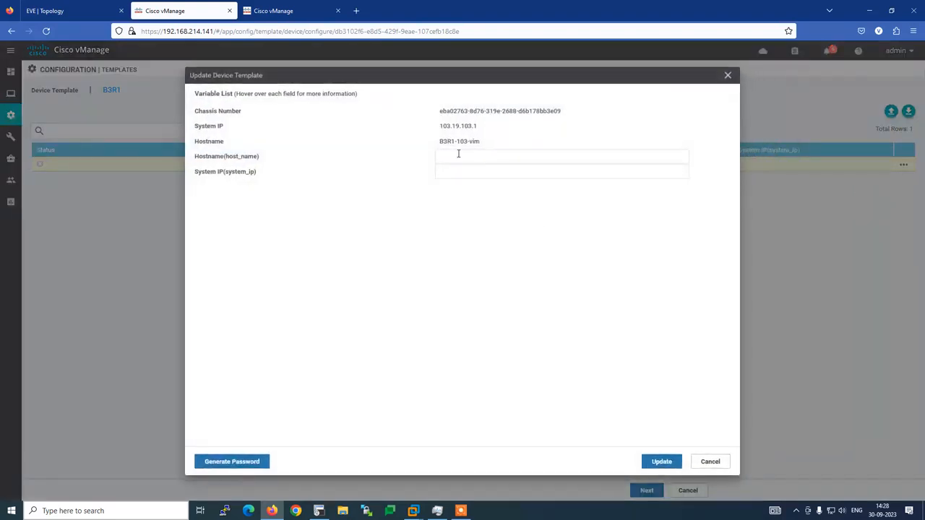
drag(442, 146, 479, 145)
key(ctrl+c)
click(471, 160)
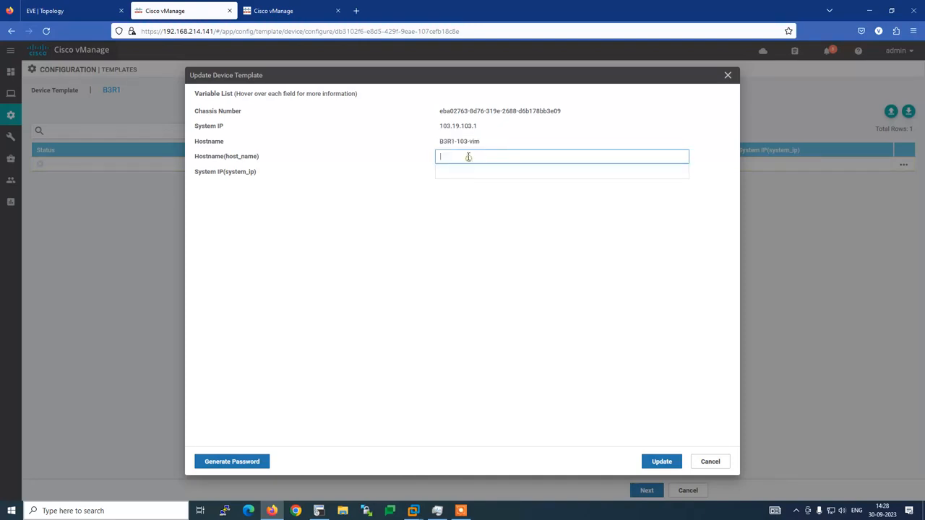
key(ctrl+v)
drag(443, 127, 476, 128)
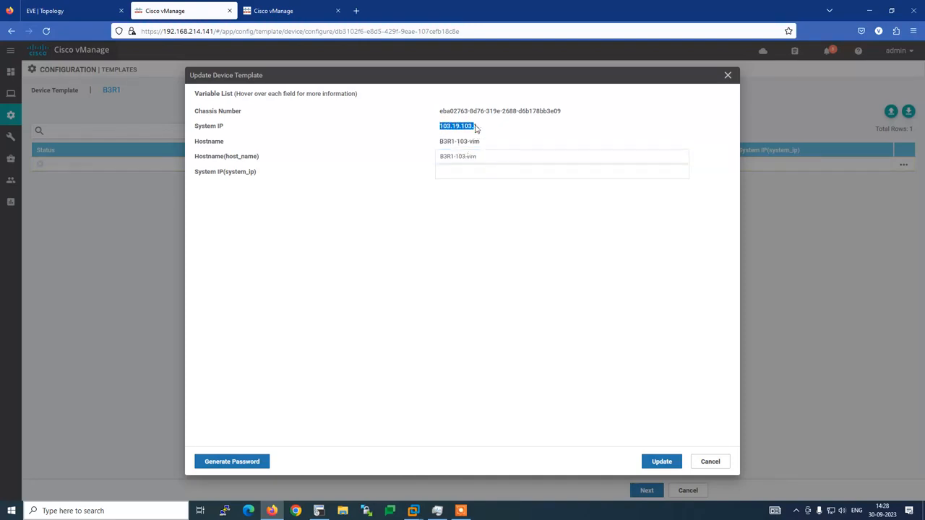
click(461, 177)
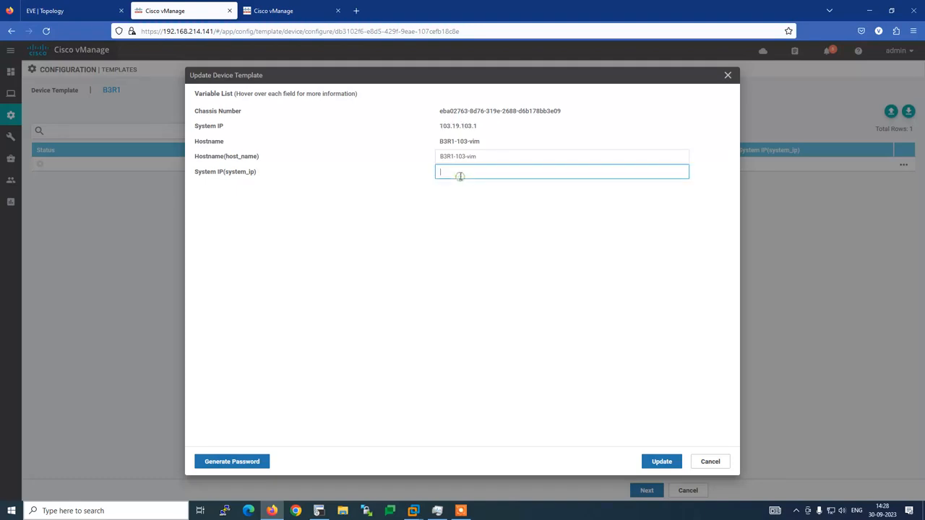
text(103.19.103.1)
click(656, 462)
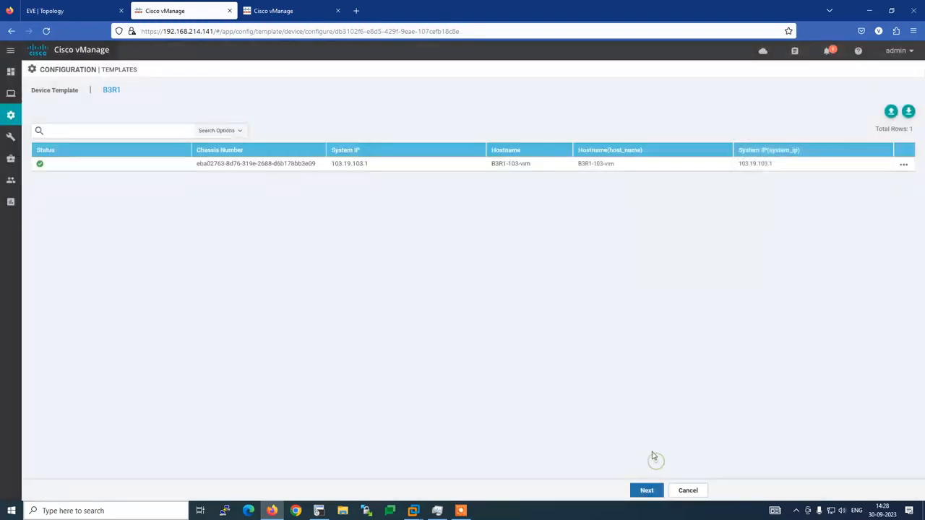
click(646, 490)
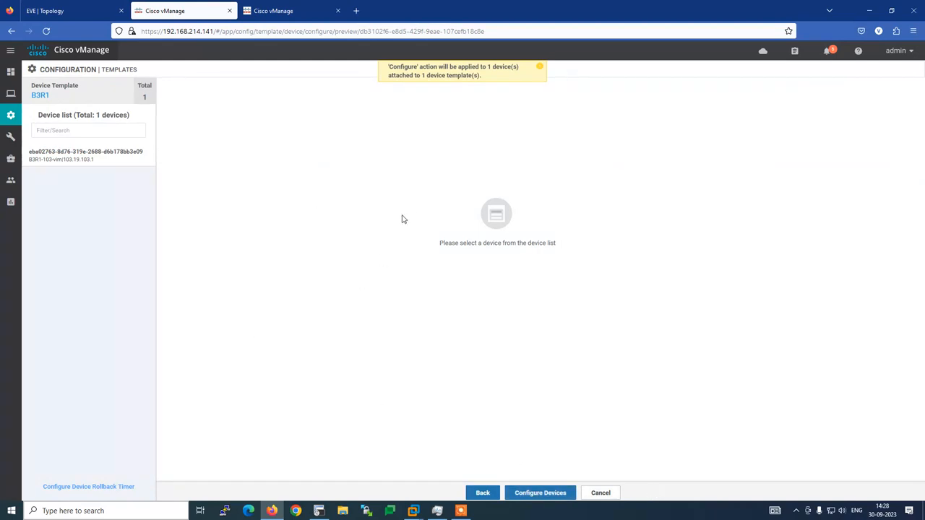
Load the B3R1-103-vim config preview showing site-id 300 and vbond 192.168.60.3.
click(70, 161)
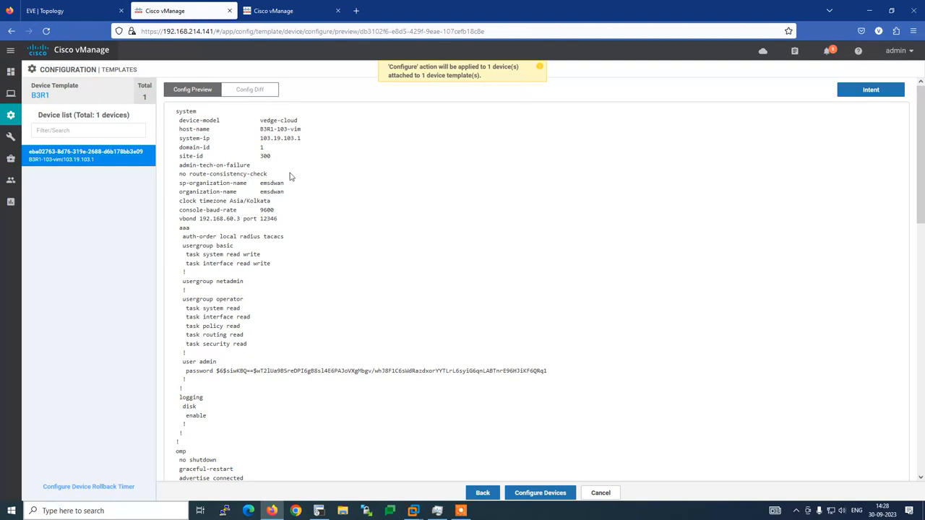
Show the side-by-side diff of the current versus new B3R1-103-vim configuration.
click(242, 92)
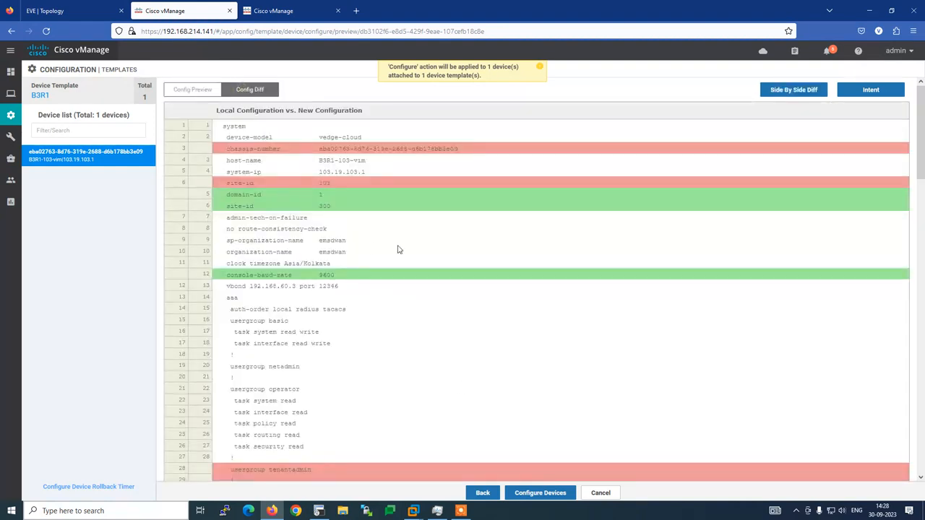
click(794, 91)
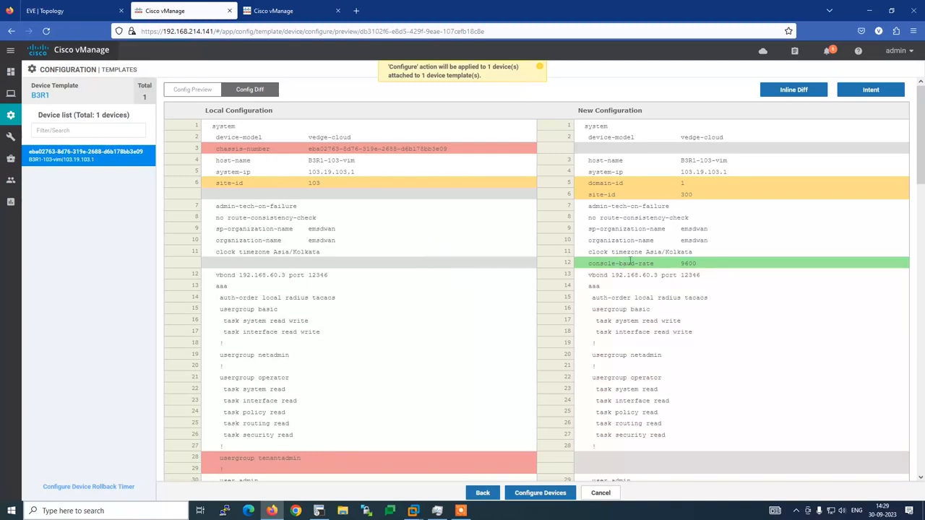
click(45, 11)
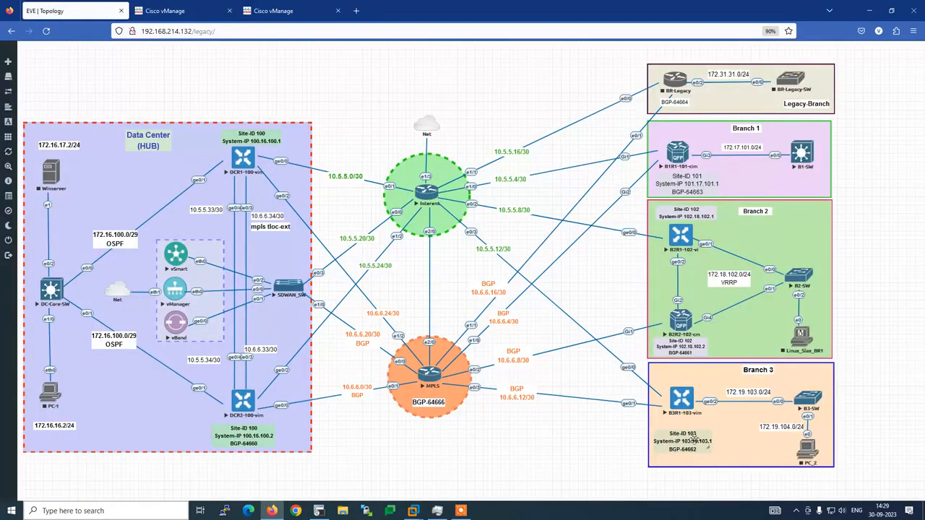
click(274, 11)
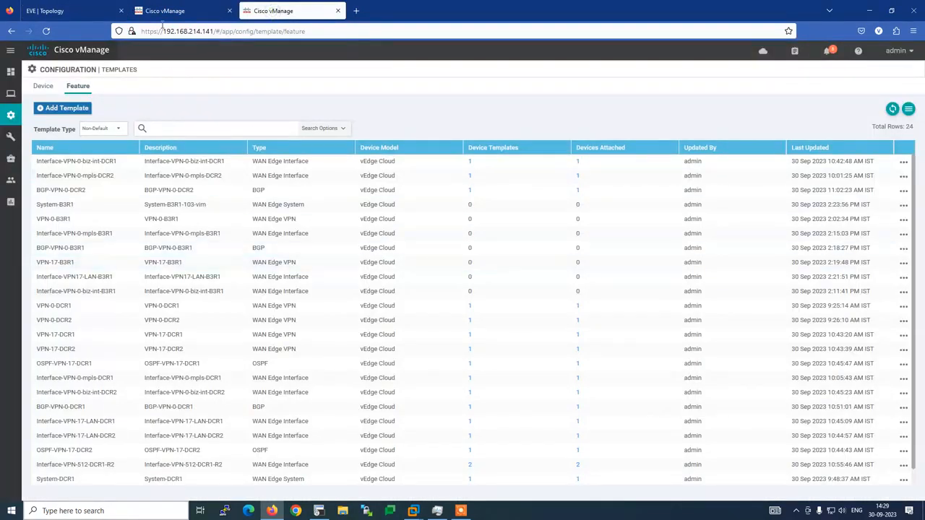
click(173, 10)
Scroll through the diff, examining the network 10.6.6.12/30 line.
scroll(322, 334, down, 3)
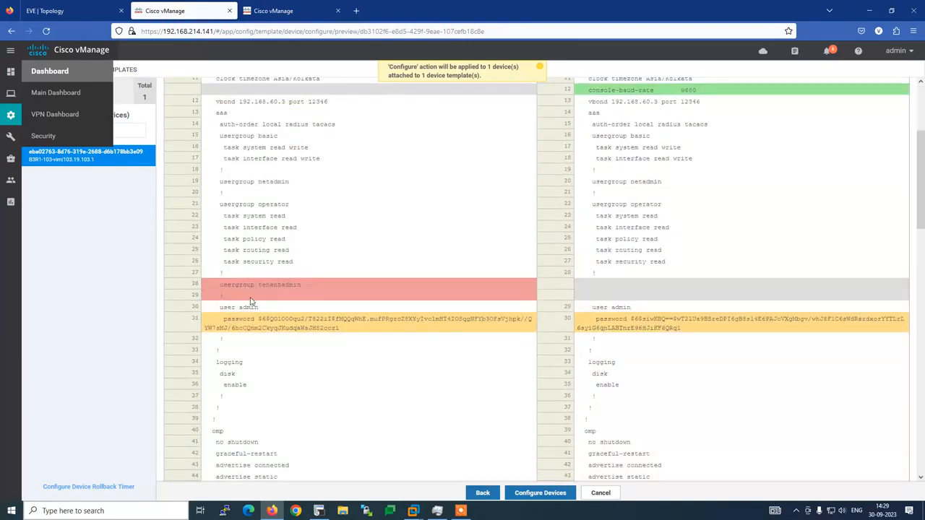
scroll(616, 350, down, 3)
scroll(617, 350, down, 3)
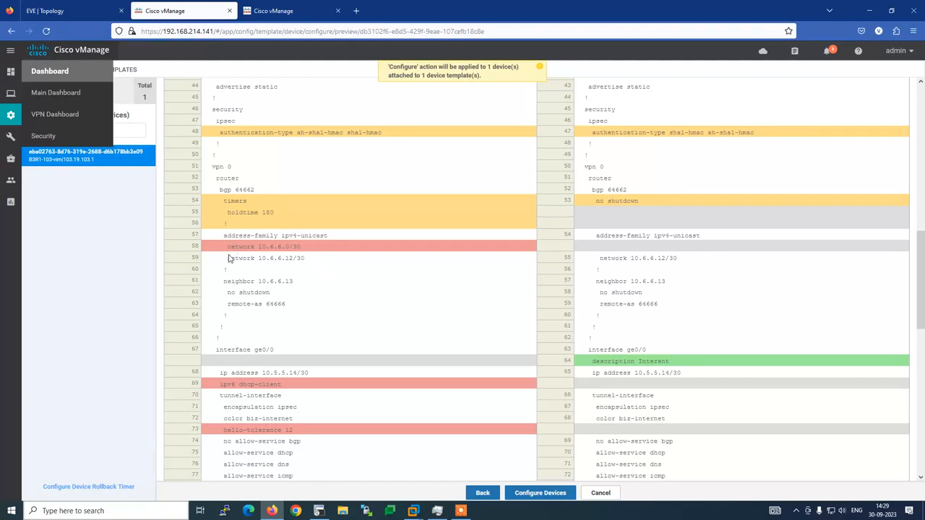
drag(226, 257, 320, 260)
click(413, 307)
scroll(460, 305, down, 3)
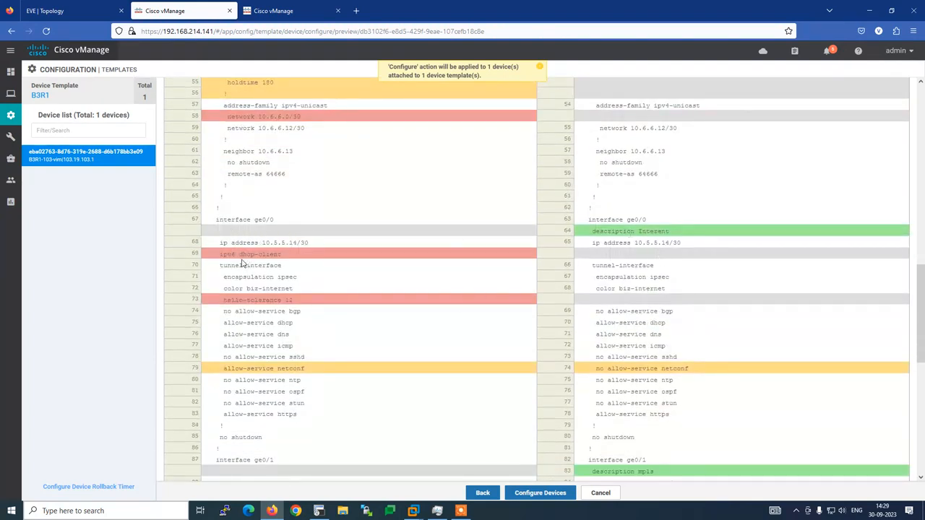
scroll(404, 273, down, 1)
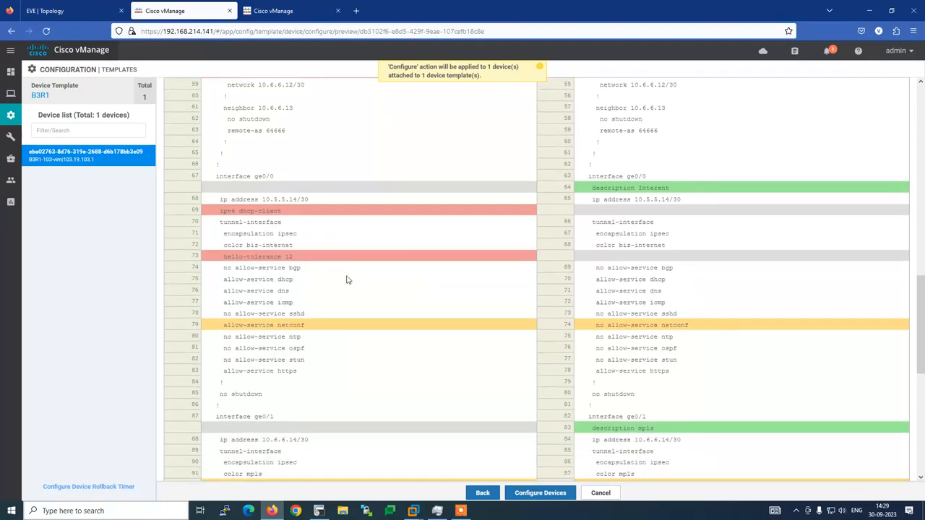
scroll(462, 331, down, 3)
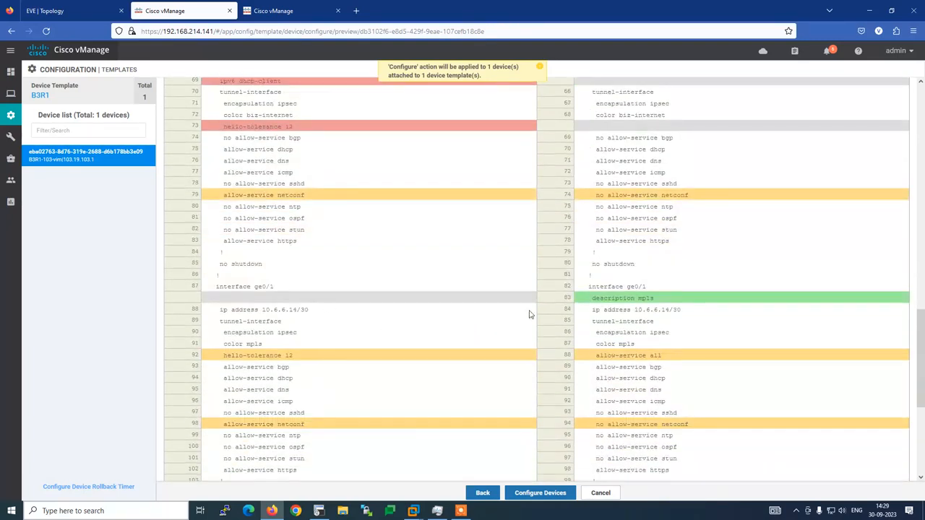
scroll(494, 330, down, 4)
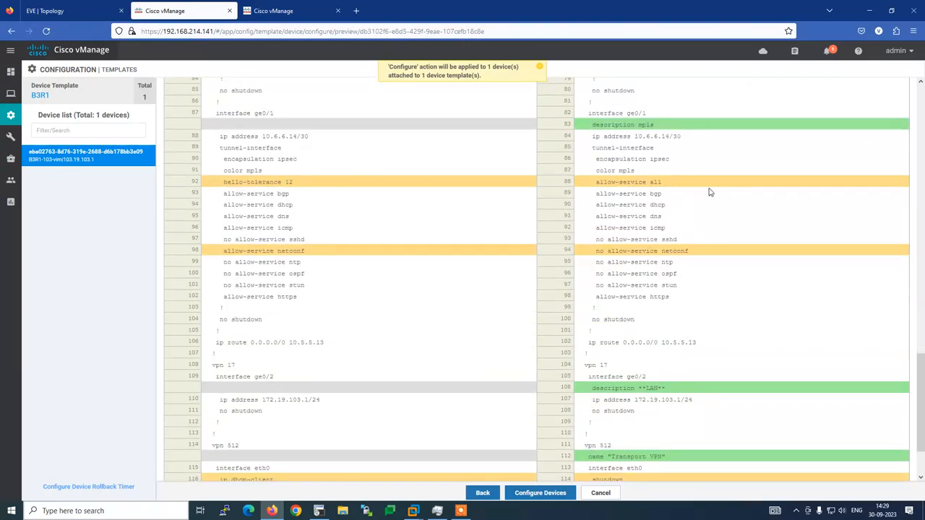
scroll(677, 289, down, 3)
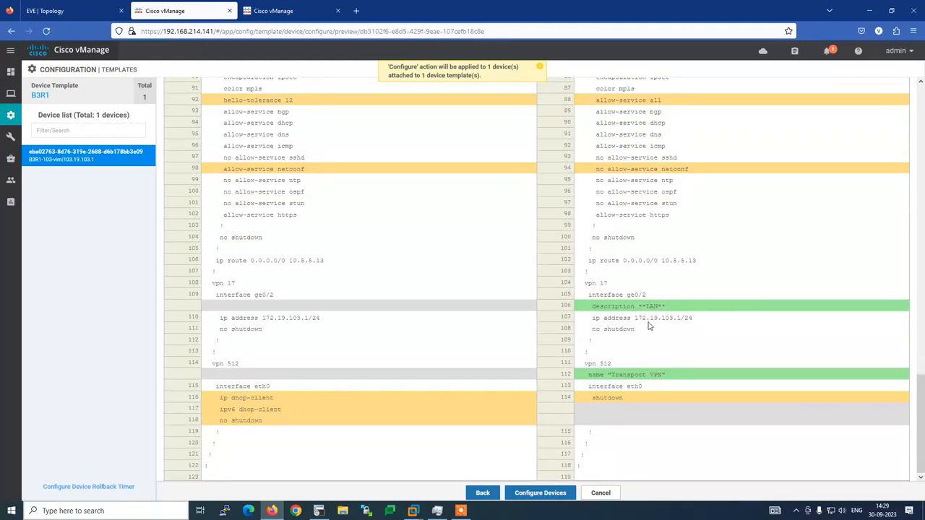
Cancel the B3R1 template configuration.
scroll(682, 375, up, 15)
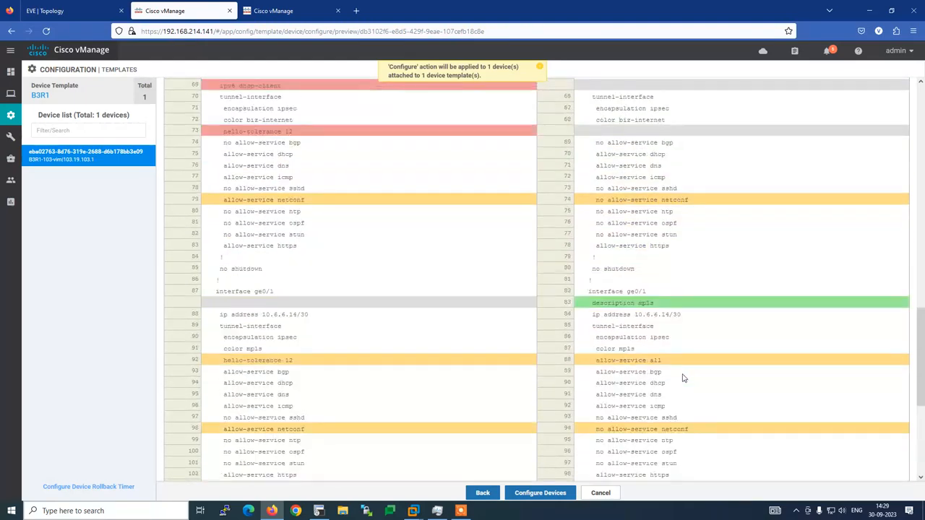
scroll(687, 373, up, 5)
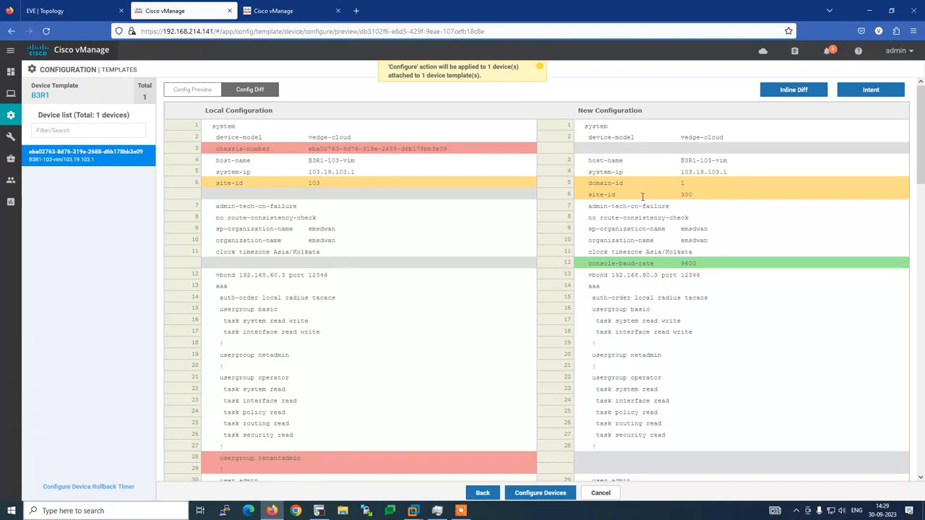
click(605, 494)
Confirm the cancellation and filter the feature templates to B3 entries.
click(576, 304)
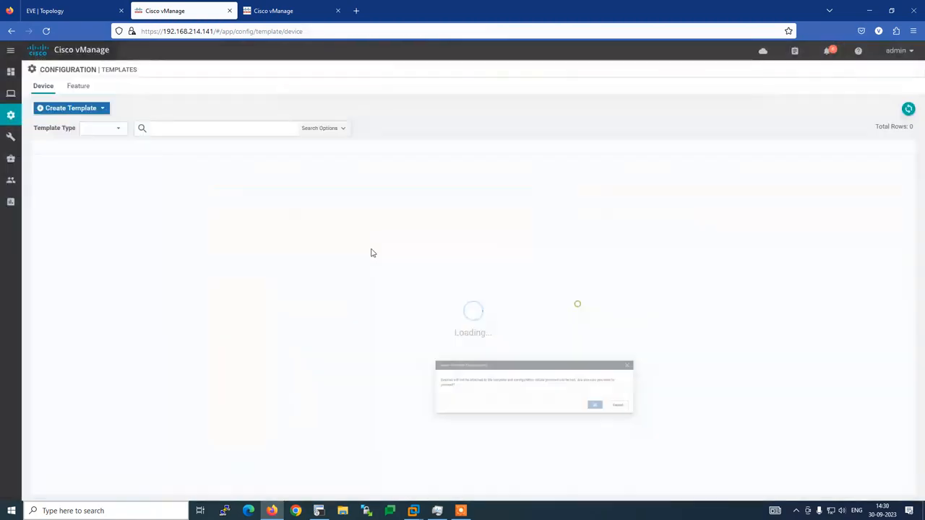
click(278, 10)
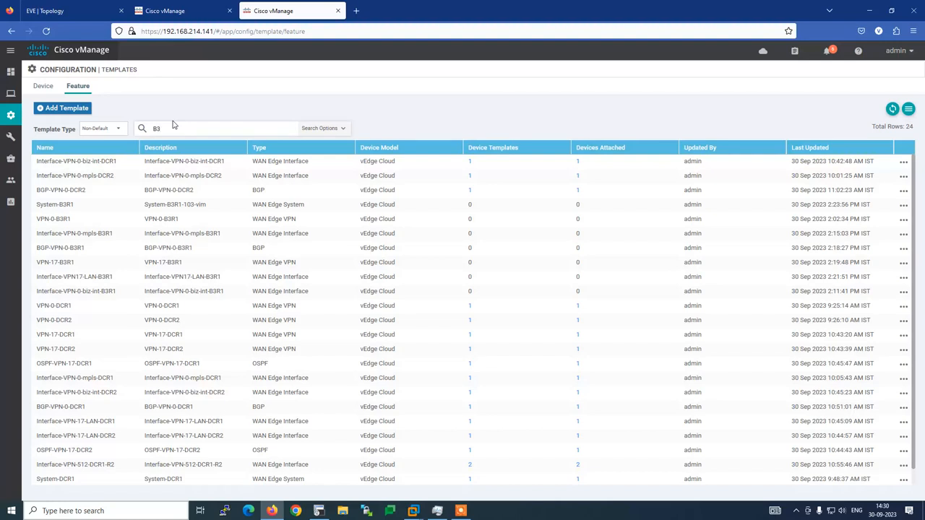
click(172, 126)
text(B3)
key(Return)
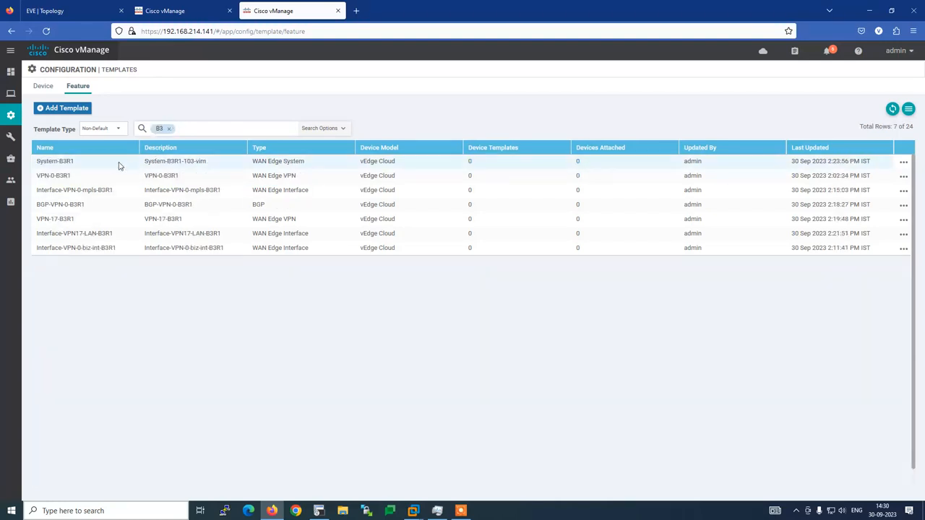
Change System-B3R1's Site ID from 300 to 103 and save the template.
click(904, 161)
click(857, 196)
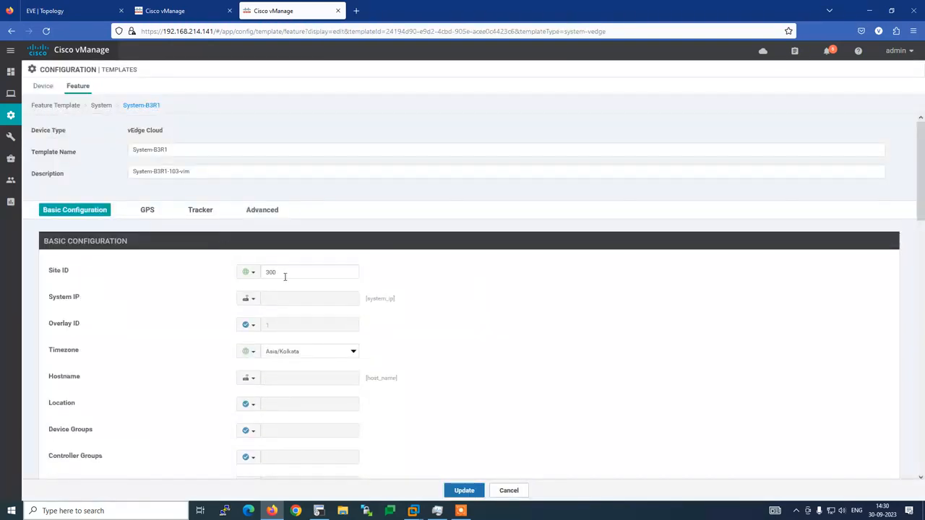
double_click(284, 273)
text(103)
click(468, 493)
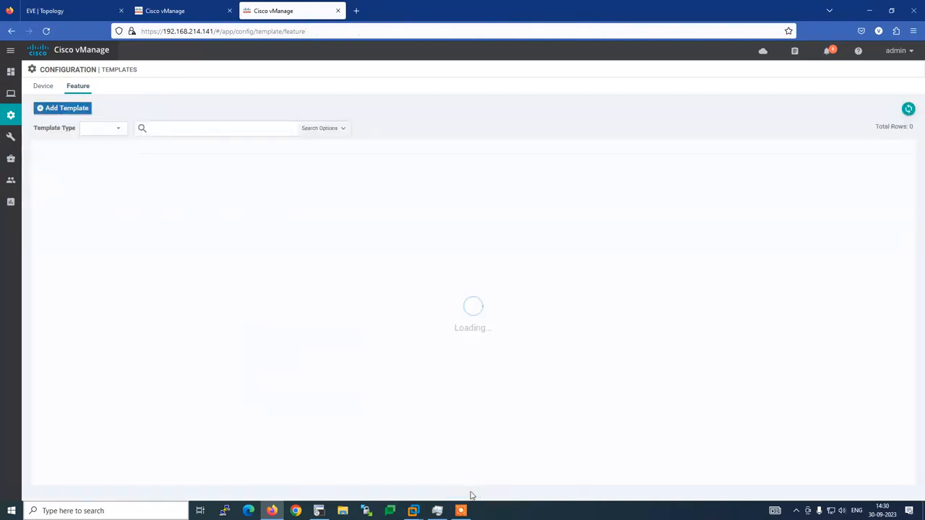
click(189, 12)
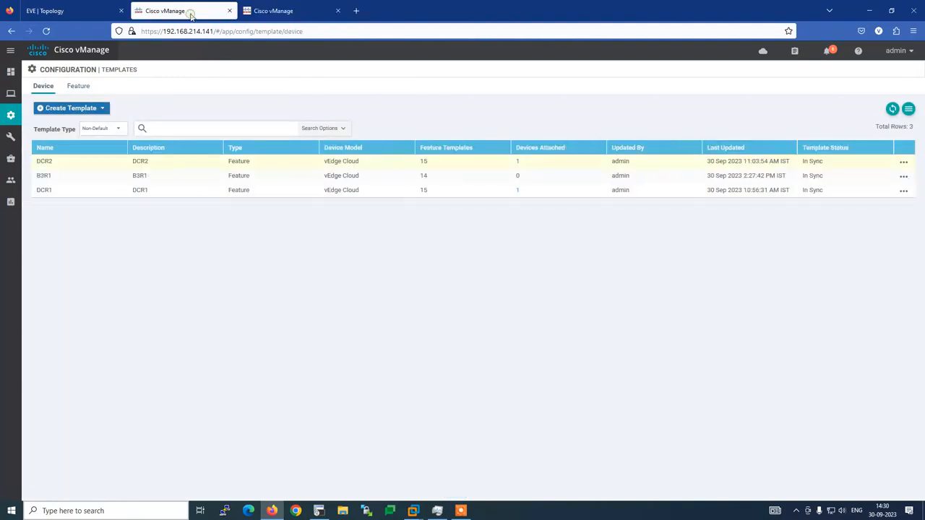
Attach device B3R1-103-vim to the B3R1 device template again.
click(904, 176)
click(871, 245)
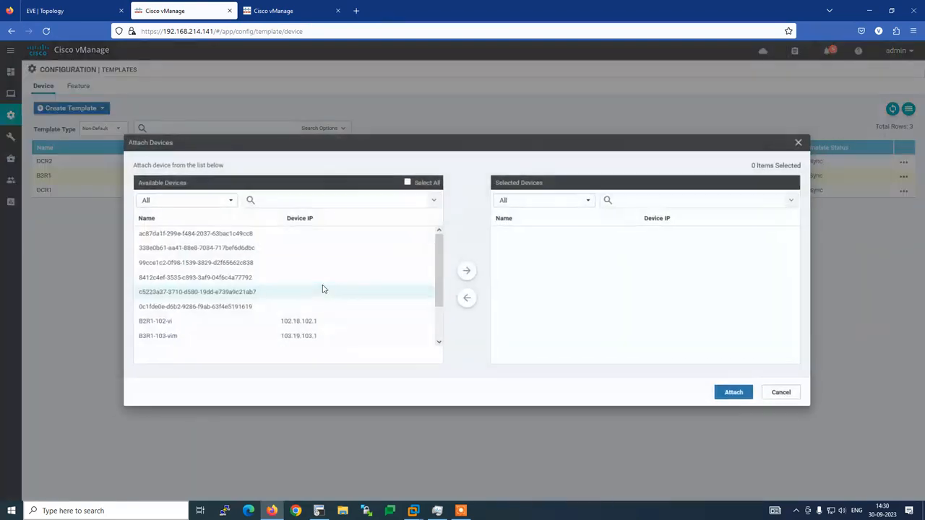
click(173, 336)
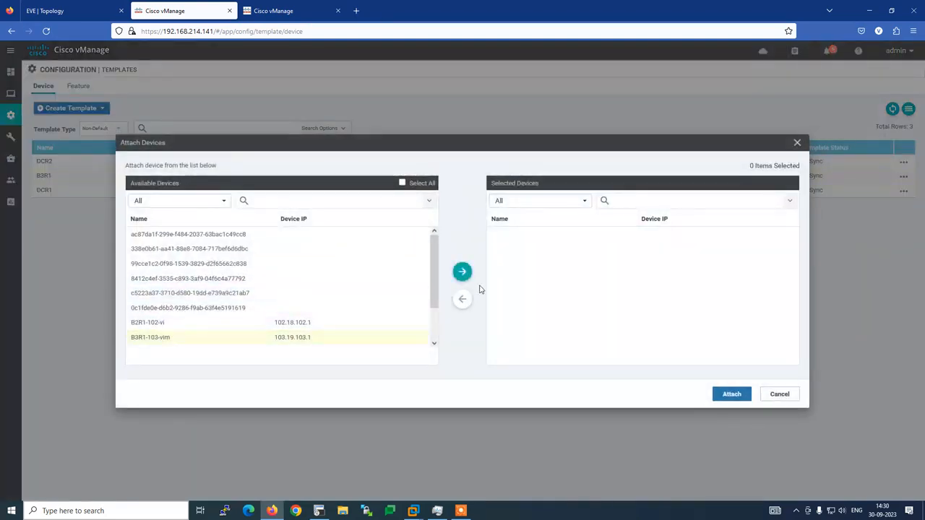
click(463, 272)
click(731, 394)
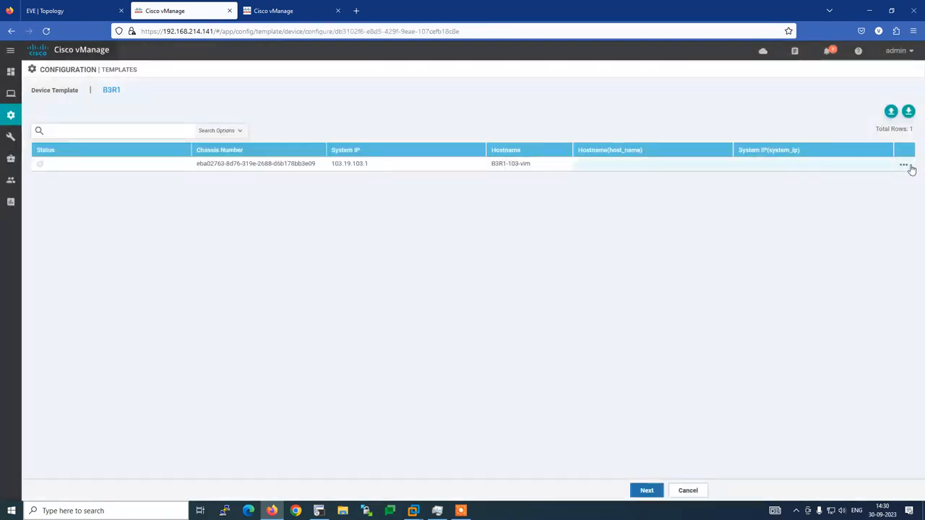
Set hostname B3R1-103-vim and system IP 103.19.103.1, then preview the device configuration.
click(904, 165)
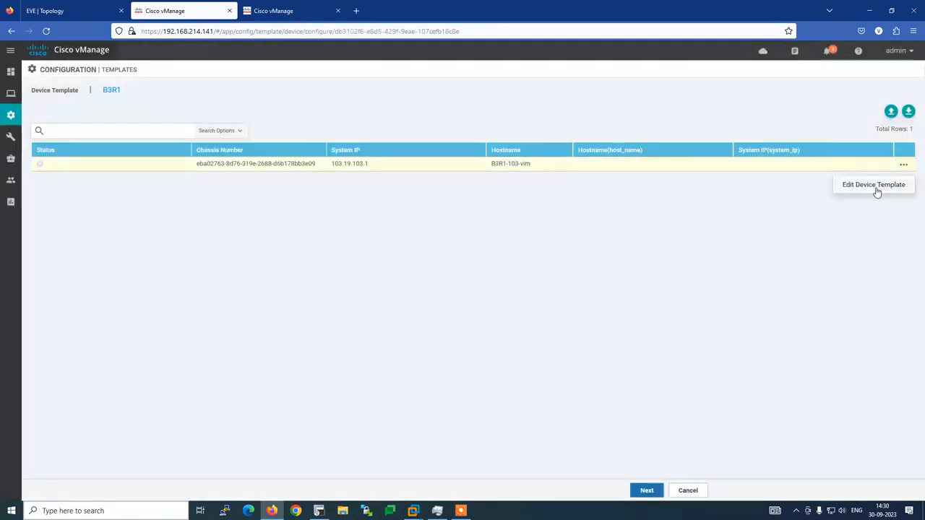
click(875, 186)
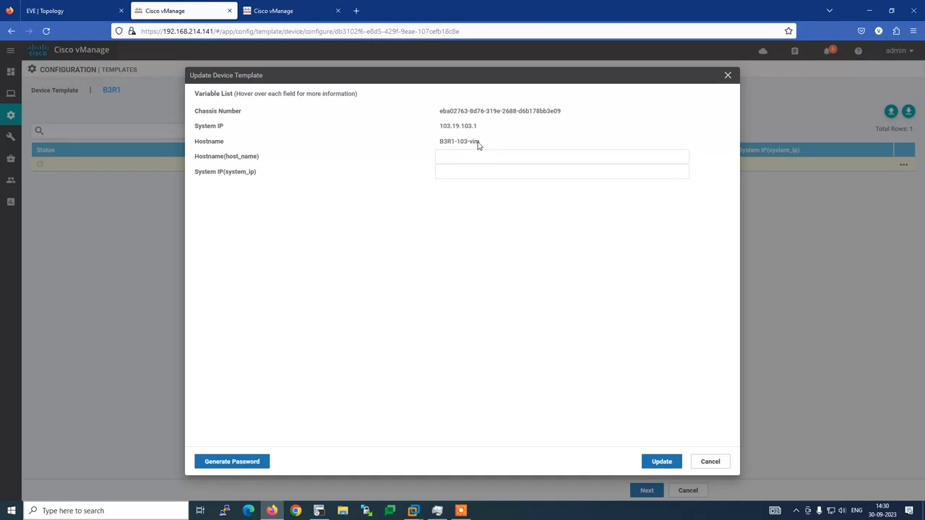
drag(479, 146, 441, 146)
key(ctrl+c)
click(447, 158)
key(ctrl+v)
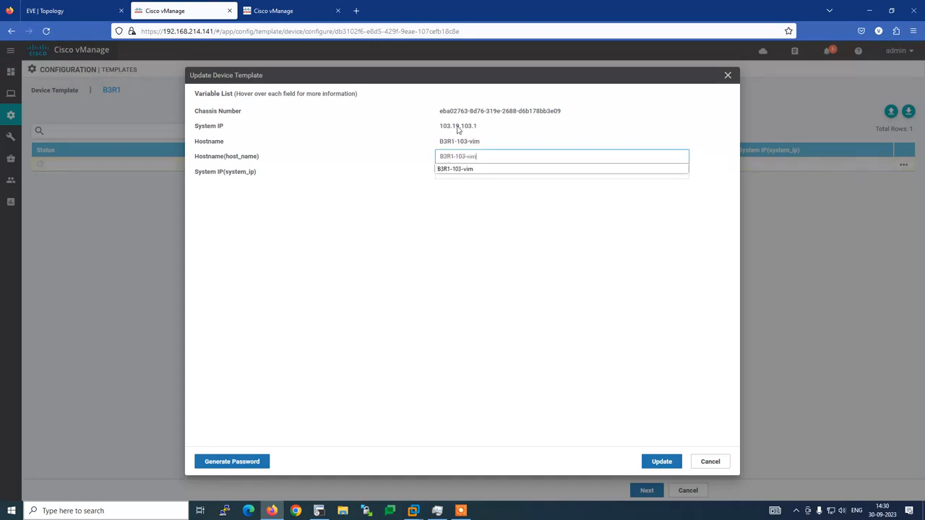
click(395, 167)
click(452, 171)
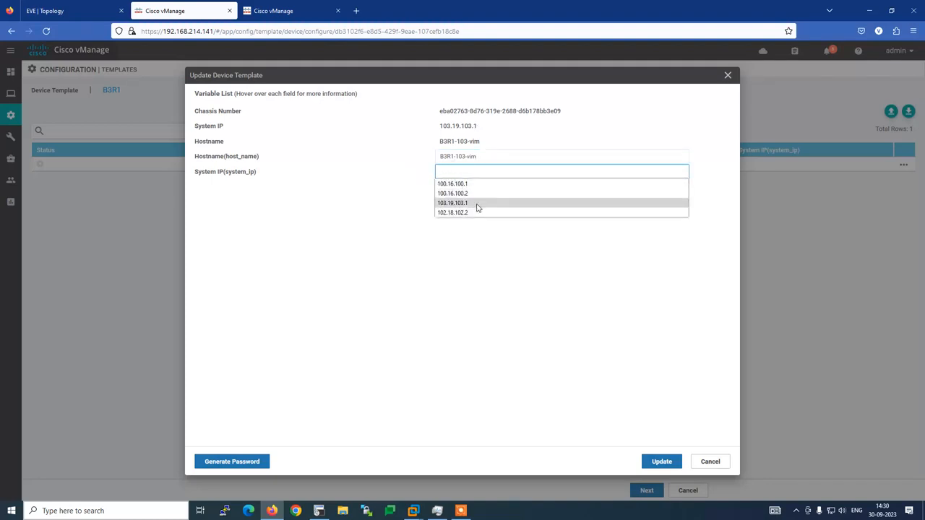
click(477, 207)
click(661, 462)
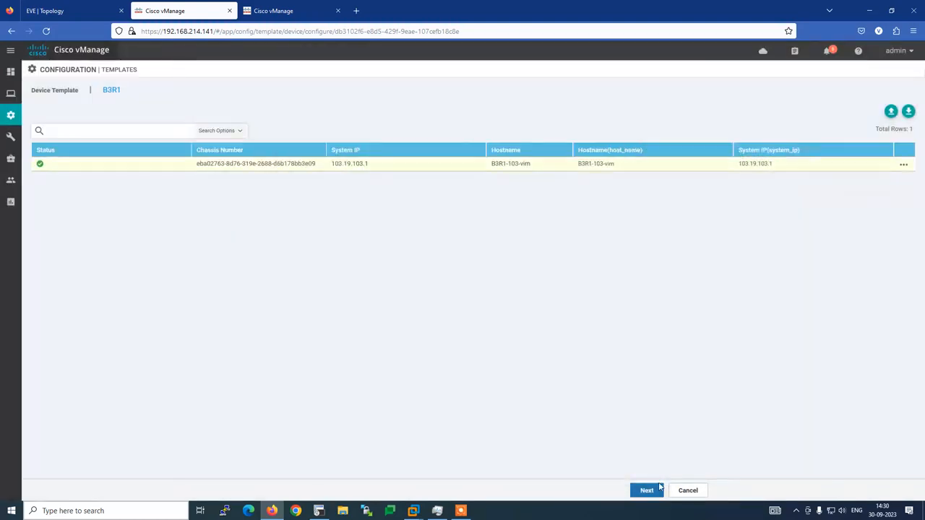
click(658, 489)
click(87, 157)
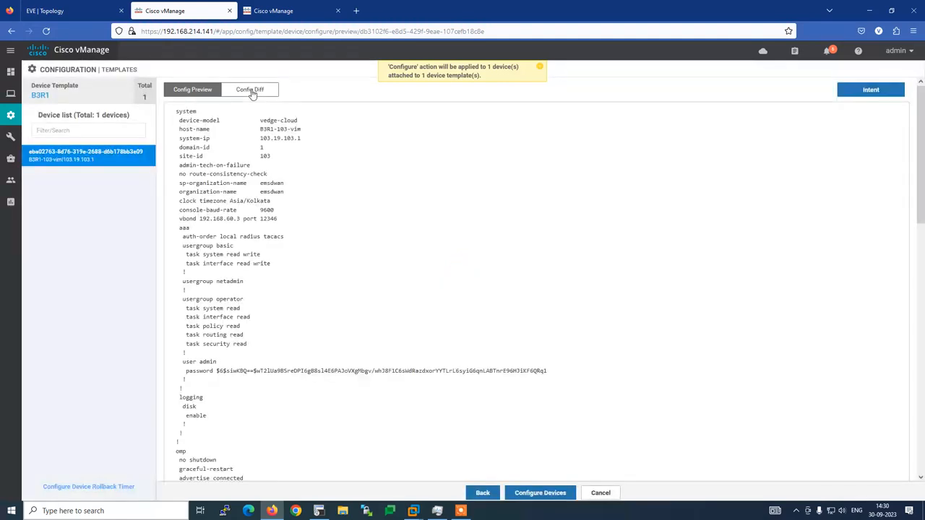
Review the side-by-side config diff for B3R1-103-vim and push the B3R1 template to it.
click(251, 91)
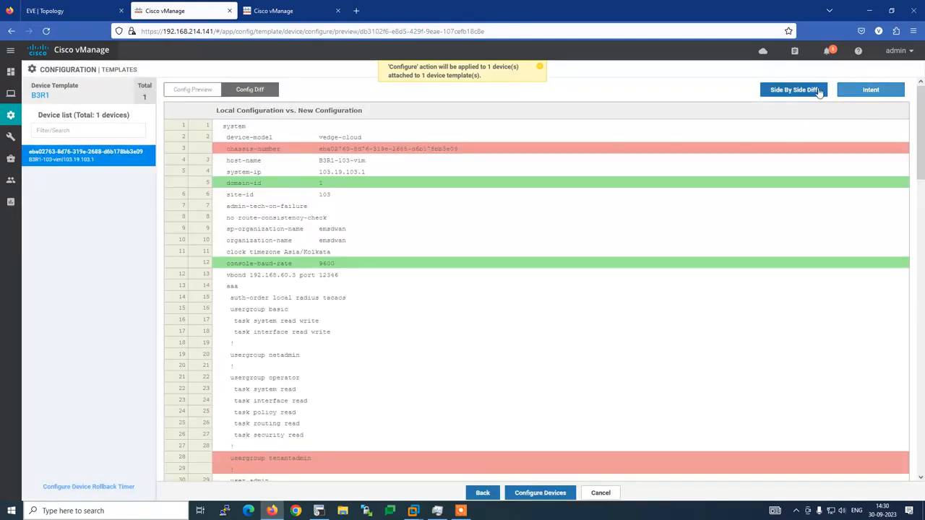
click(817, 90)
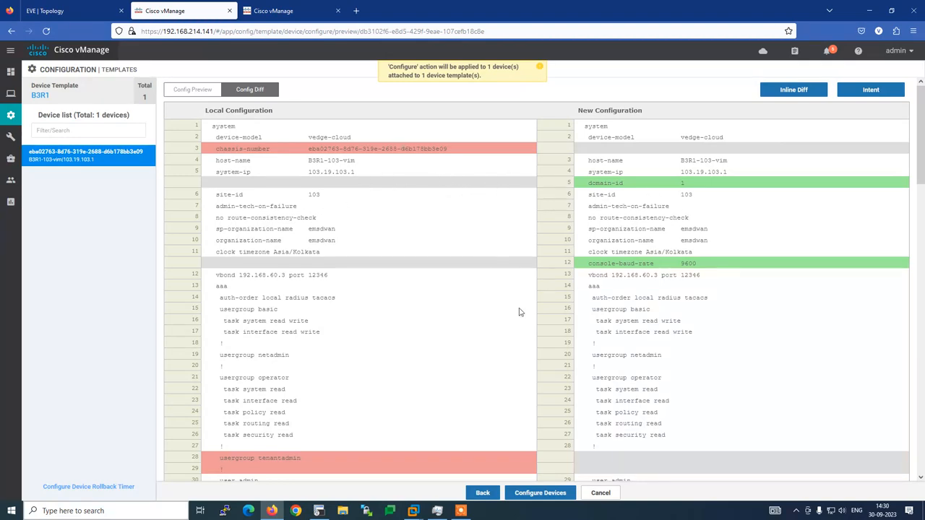
scroll(519, 312, down, 5)
scroll(518, 312, down, 10)
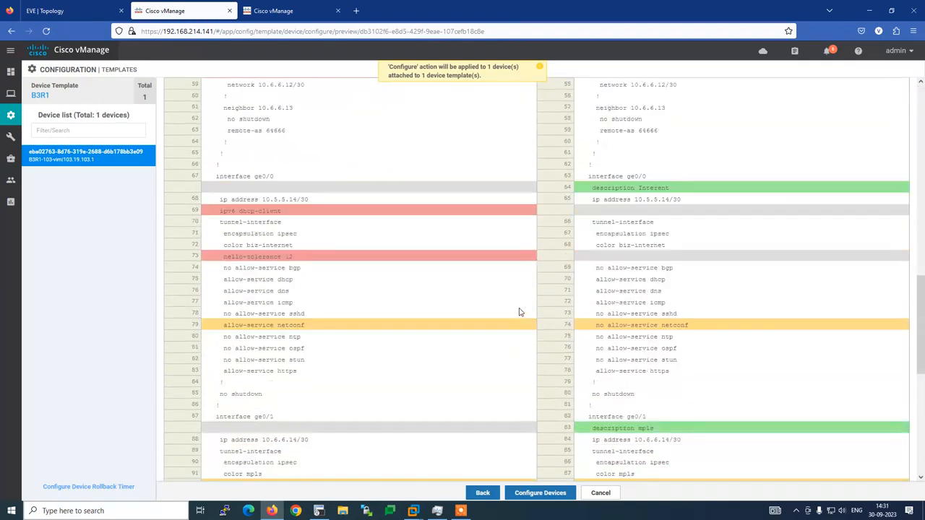
scroll(518, 312, down, 7)
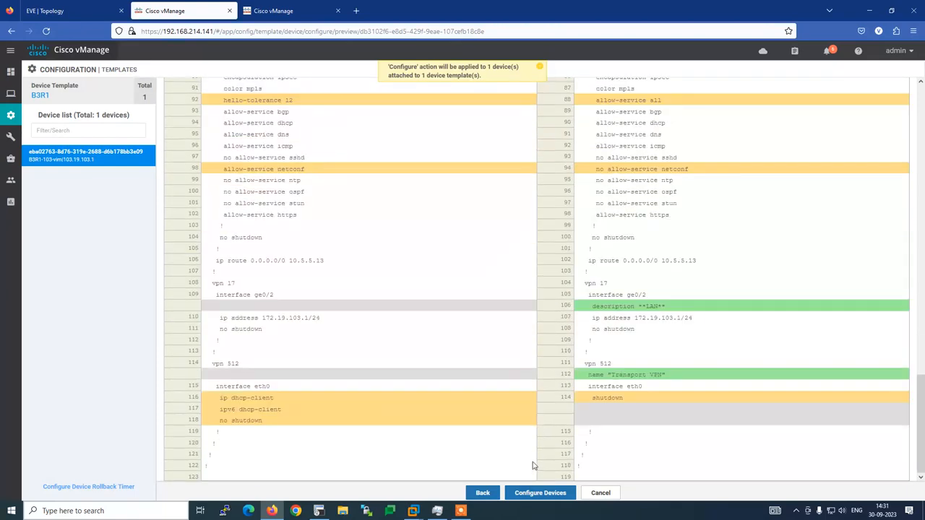
click(536, 495)
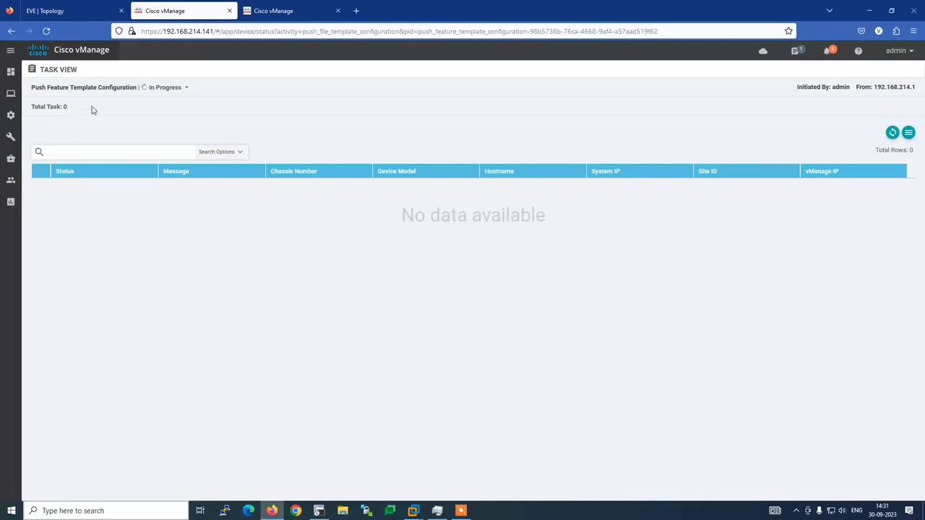
Open the push task's status details and expand B3R1-103-vim's configuration log.
click(187, 88)
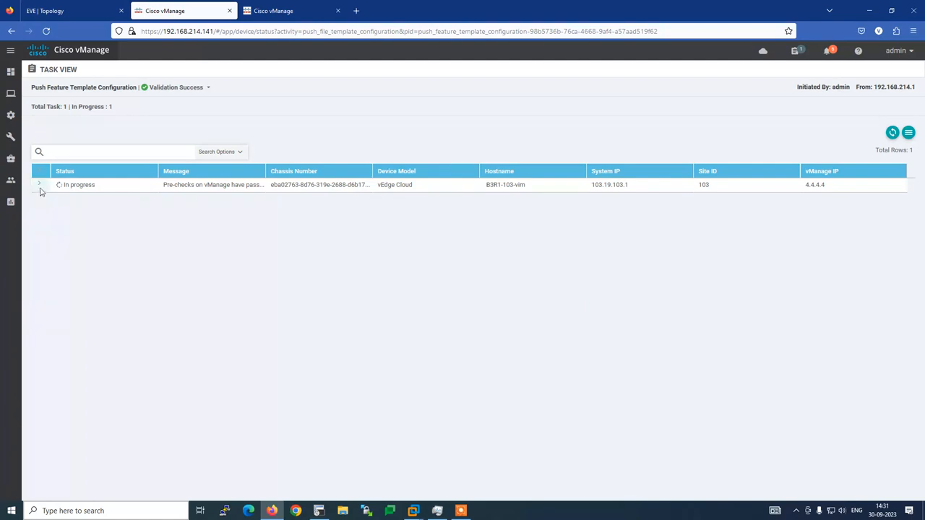
click(40, 185)
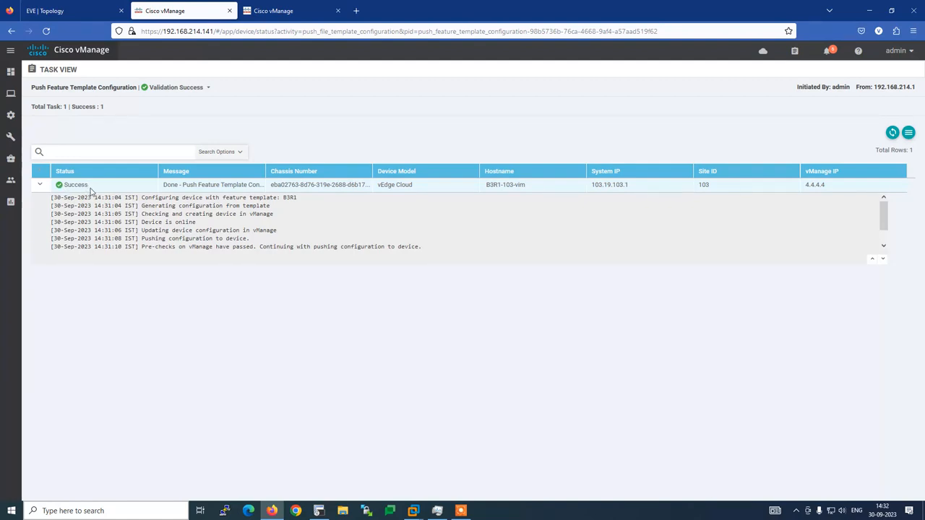
Check the WAN Edge list shows B3R1-103-vim in vManage mode.
click(76, 13)
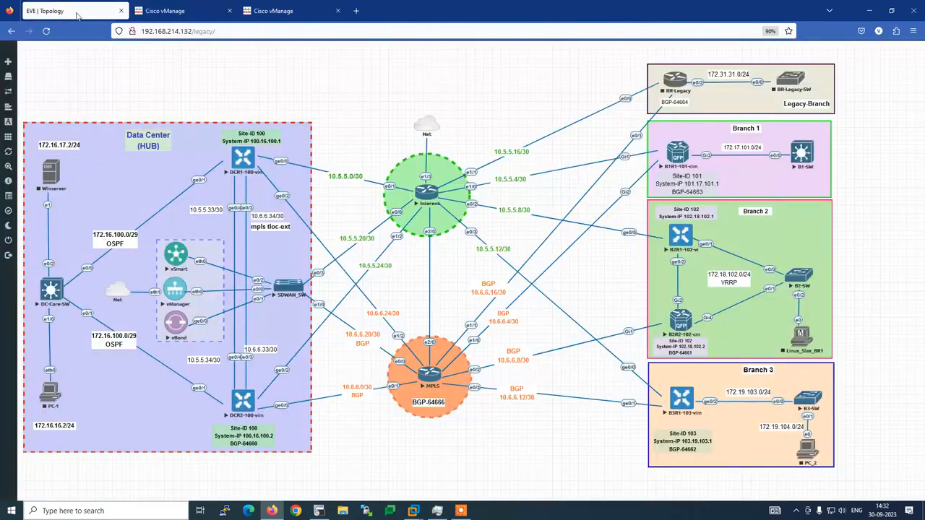
click(165, 10)
mouse_move(13, 138)
mouse_move(10, 116)
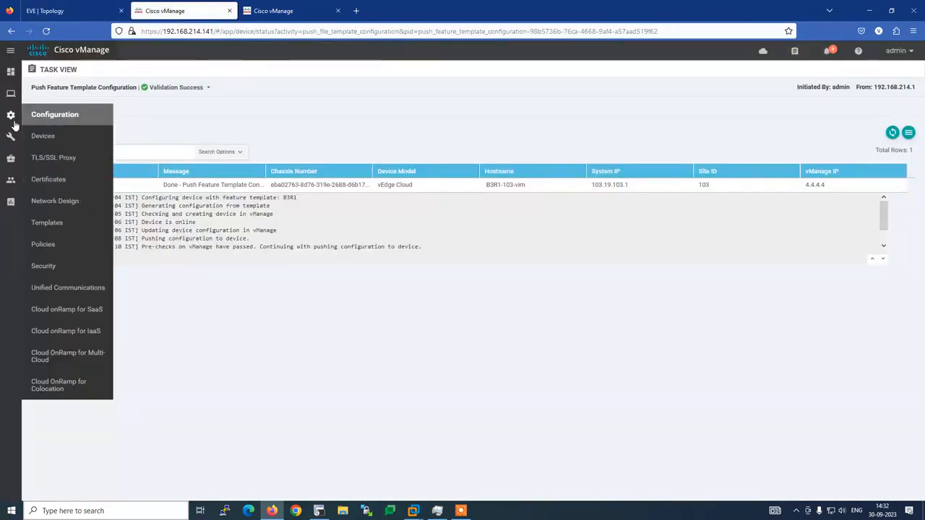
click(34, 135)
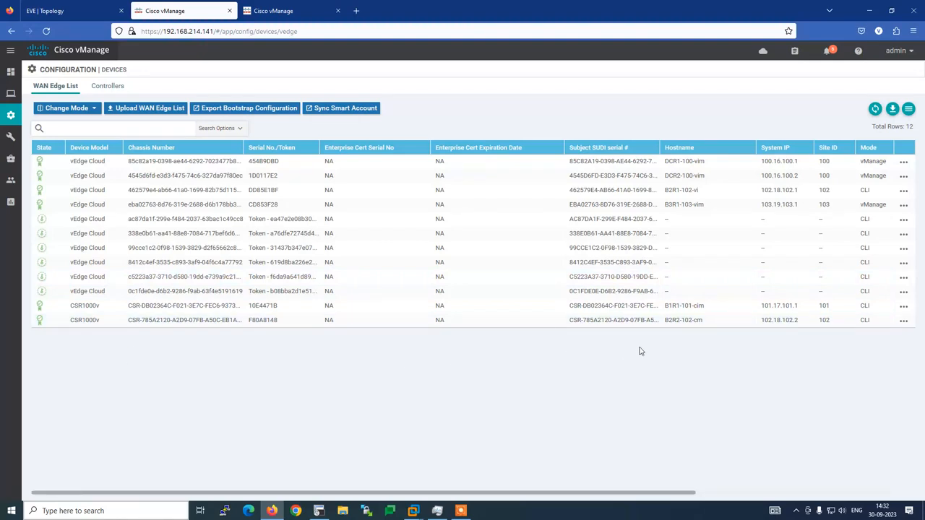
double_click(885, 208)
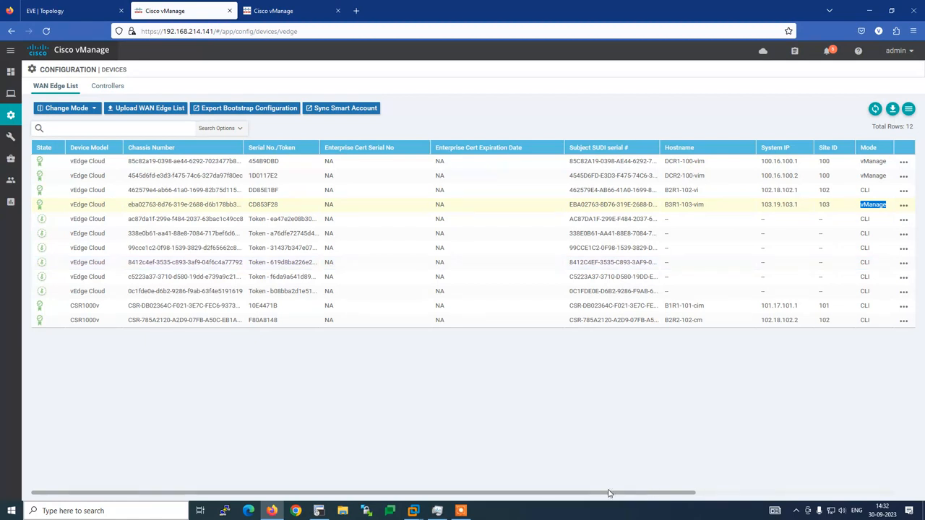